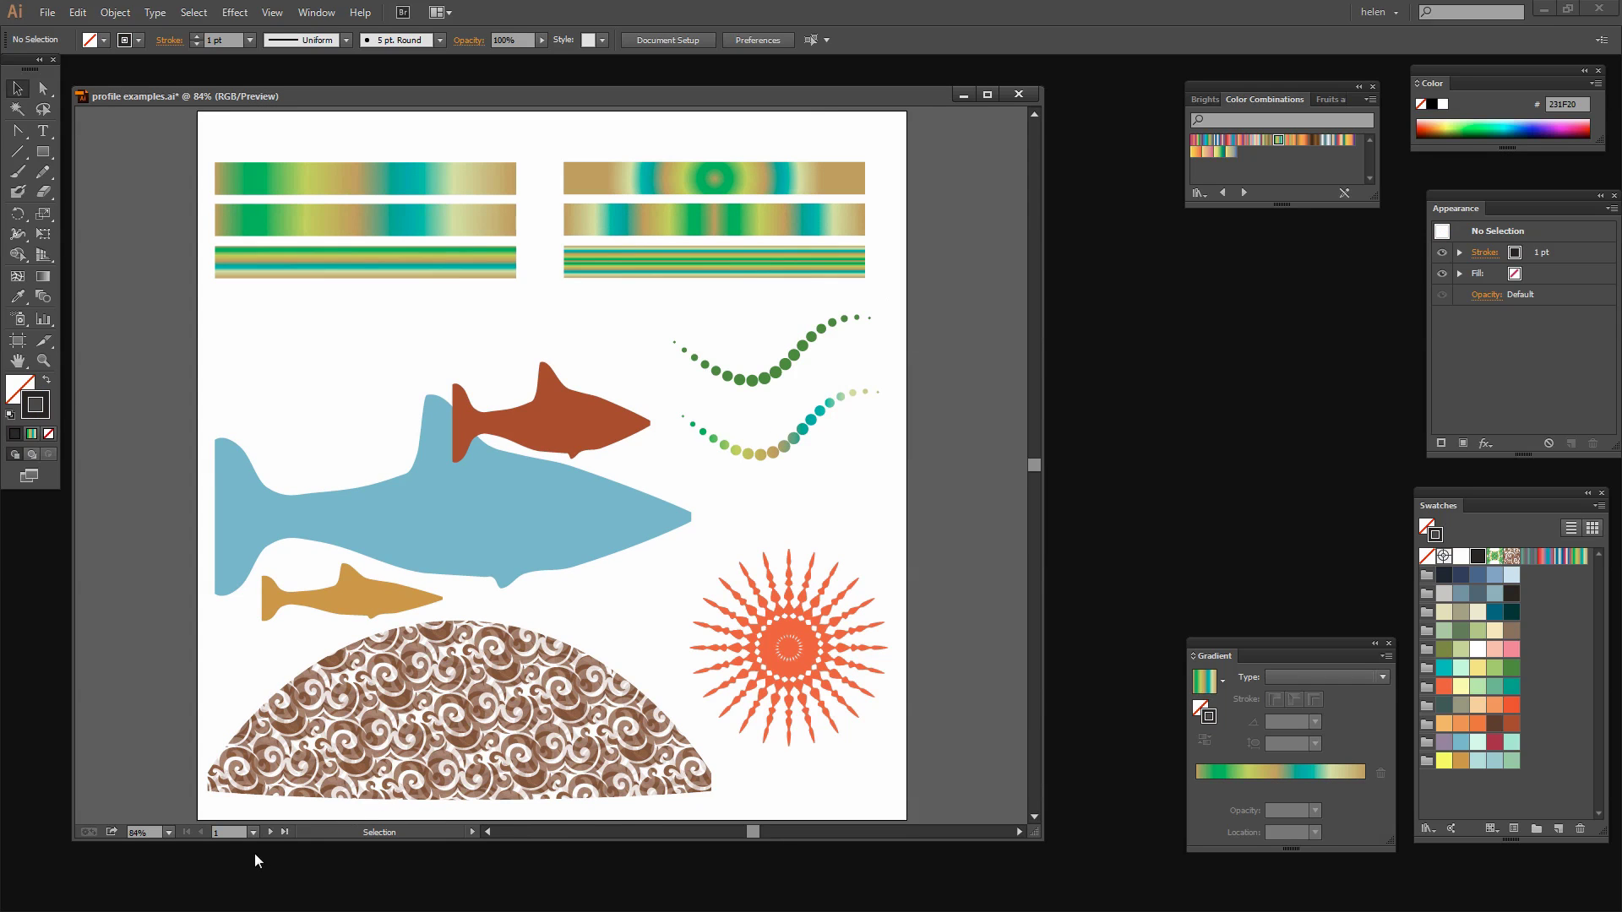
Go to artboard 2 and draw a horizontal line about 243 pt long near the upper-left of the page.
click(252, 832)
click(265, 869)
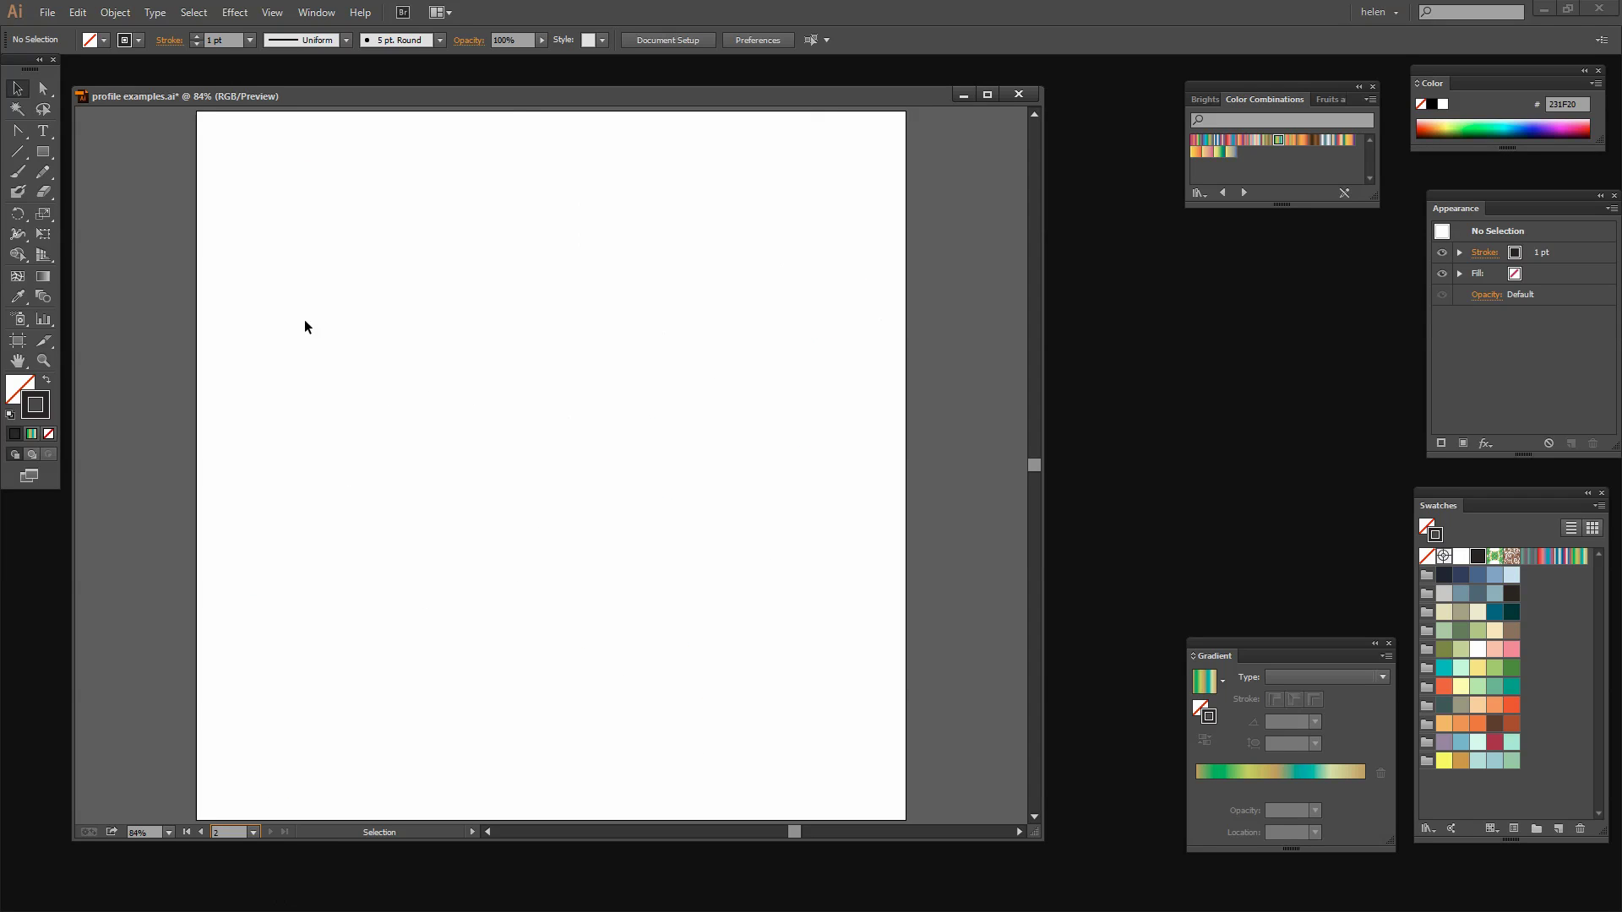
click(18, 153)
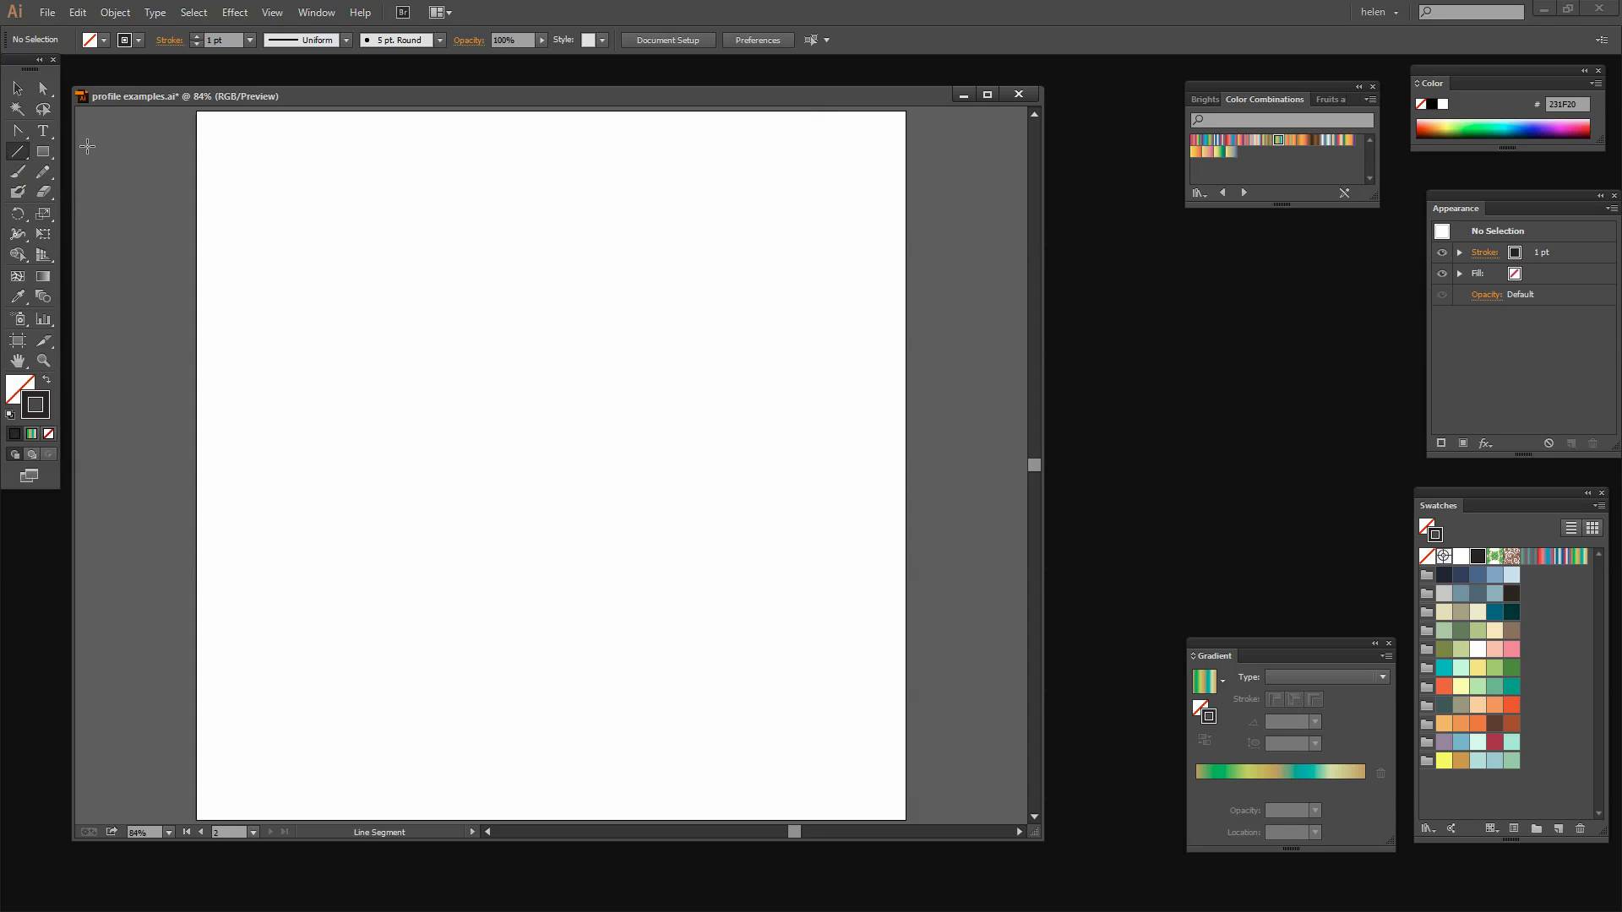
drag(239, 159, 413, 159)
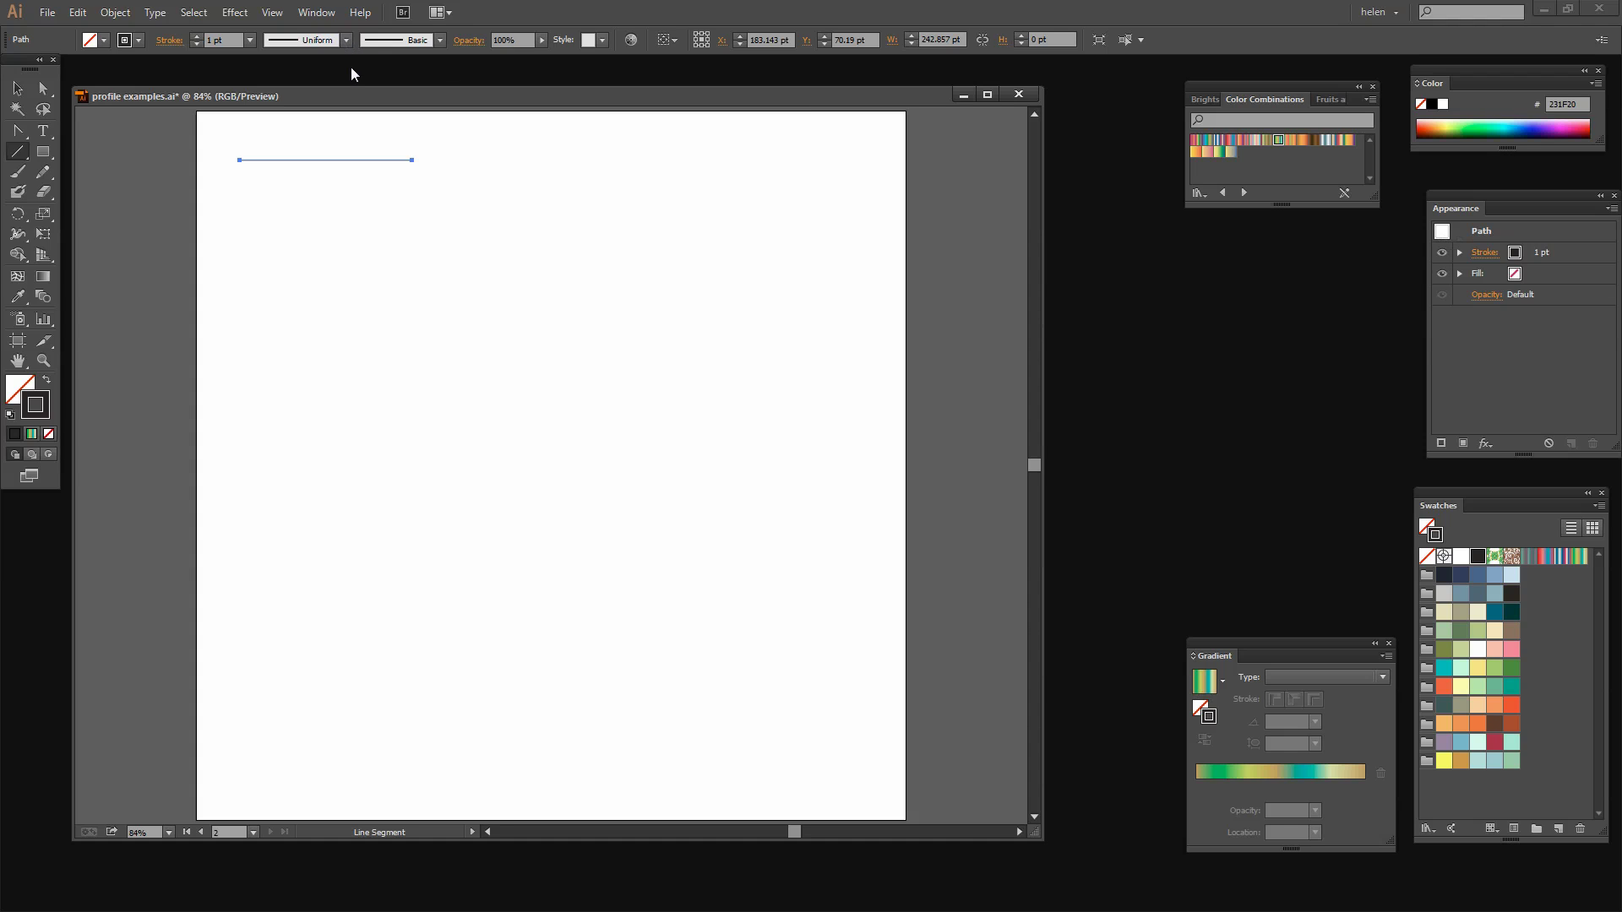
Apply the triangular tapering width profile to the line and set its stroke weight to 120 pt.
click(345, 40)
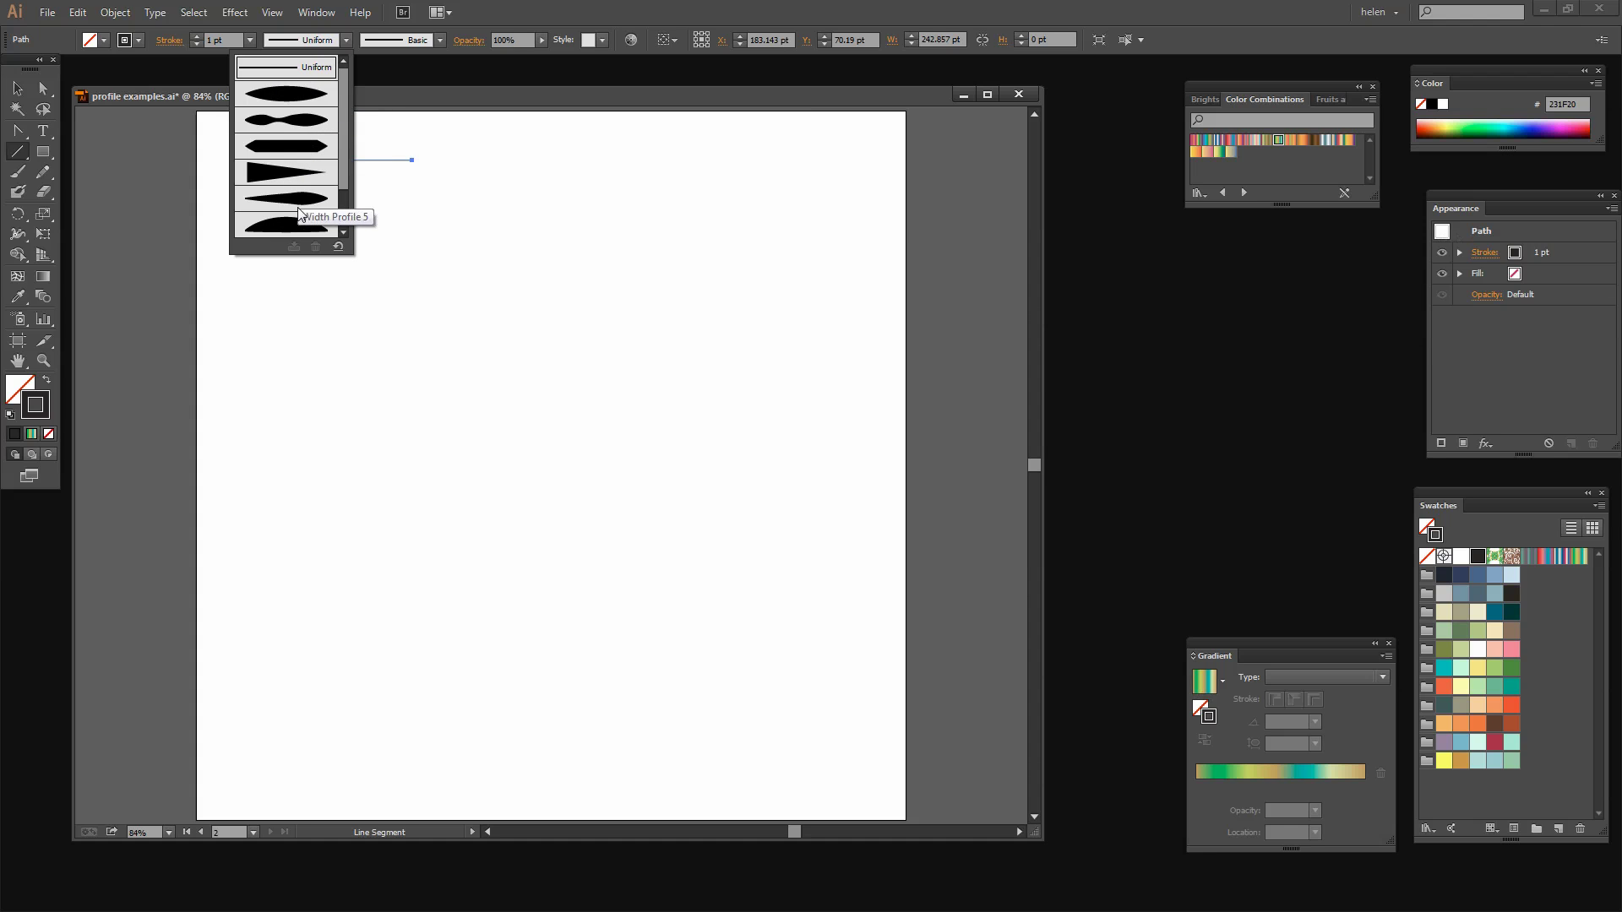
click(264, 177)
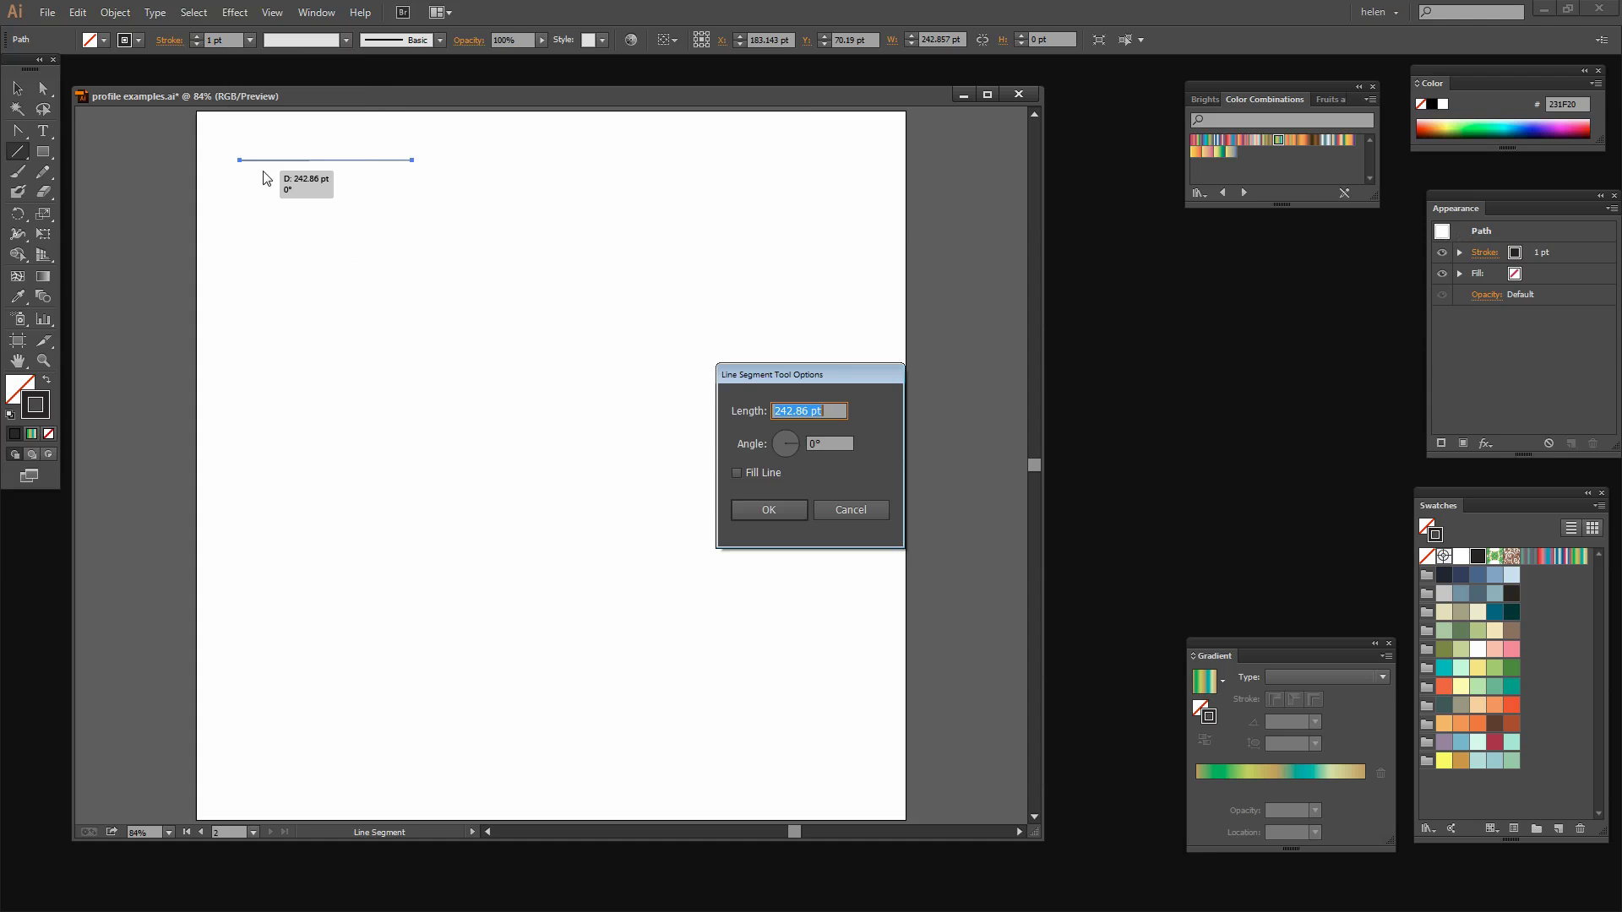
click(828, 510)
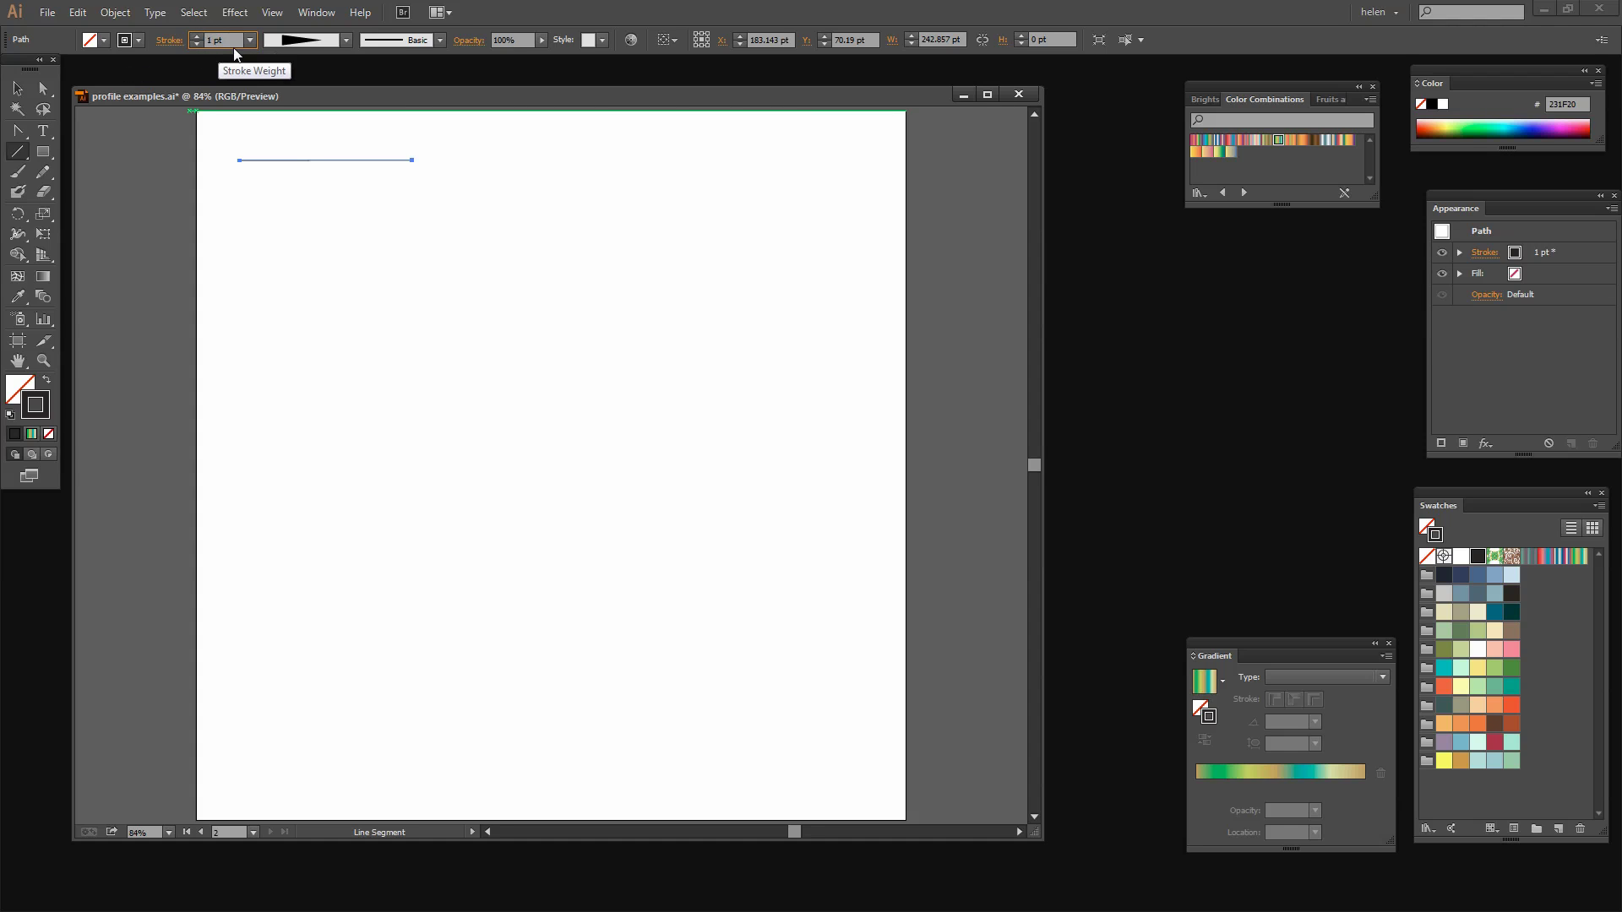
scroll(235, 53, up, 9)
scroll(235, 53, up, 5)
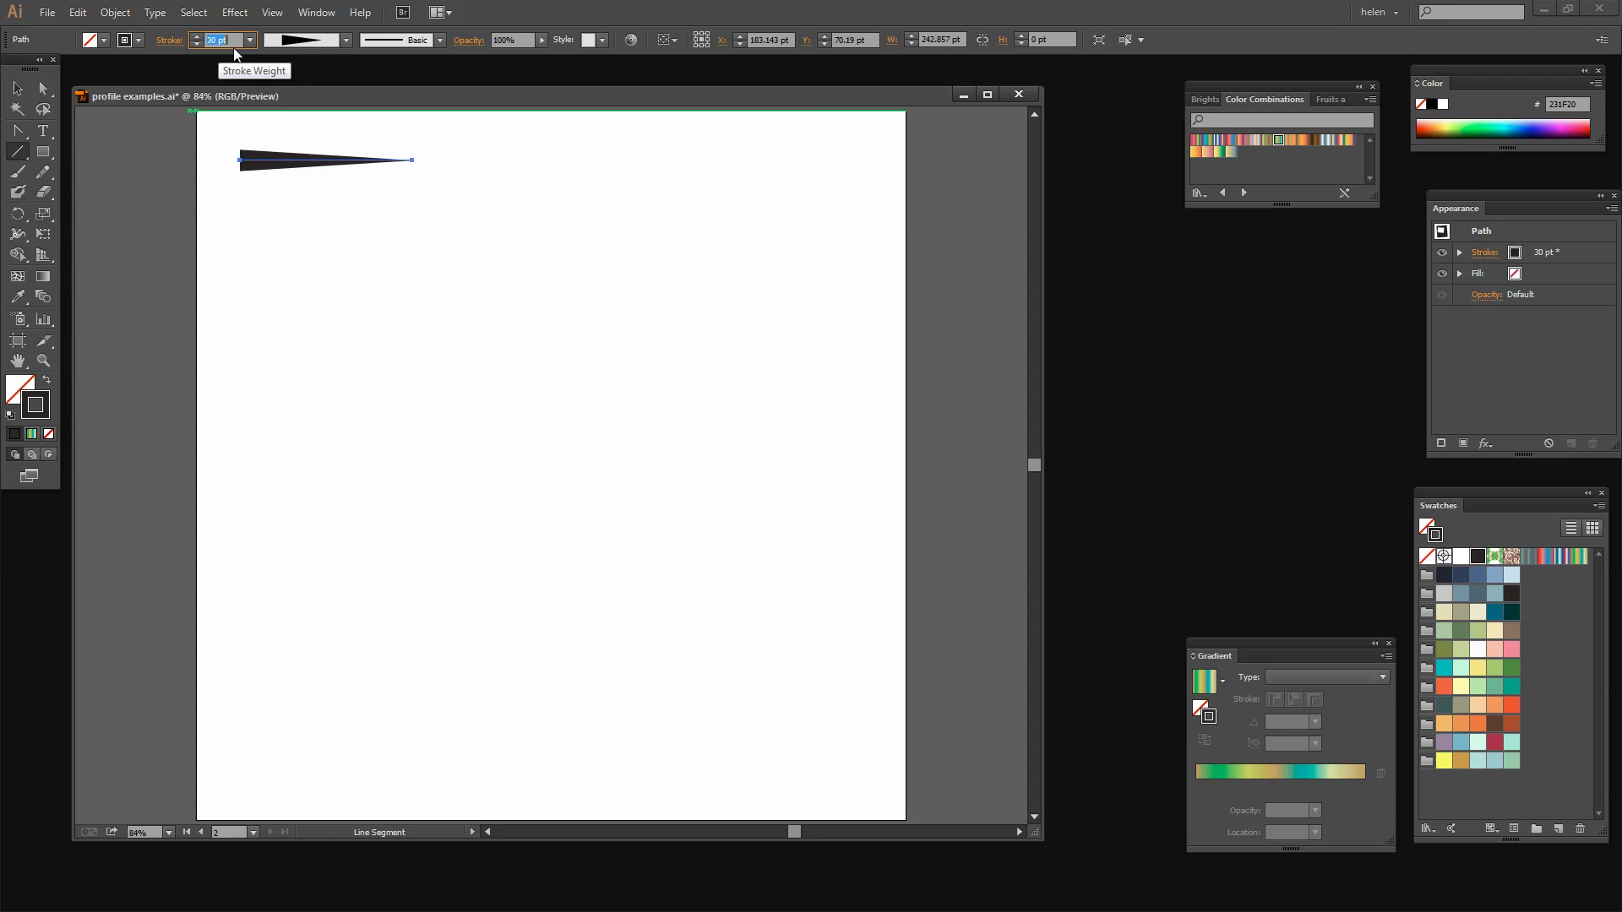
scroll(234, 48, up, 5)
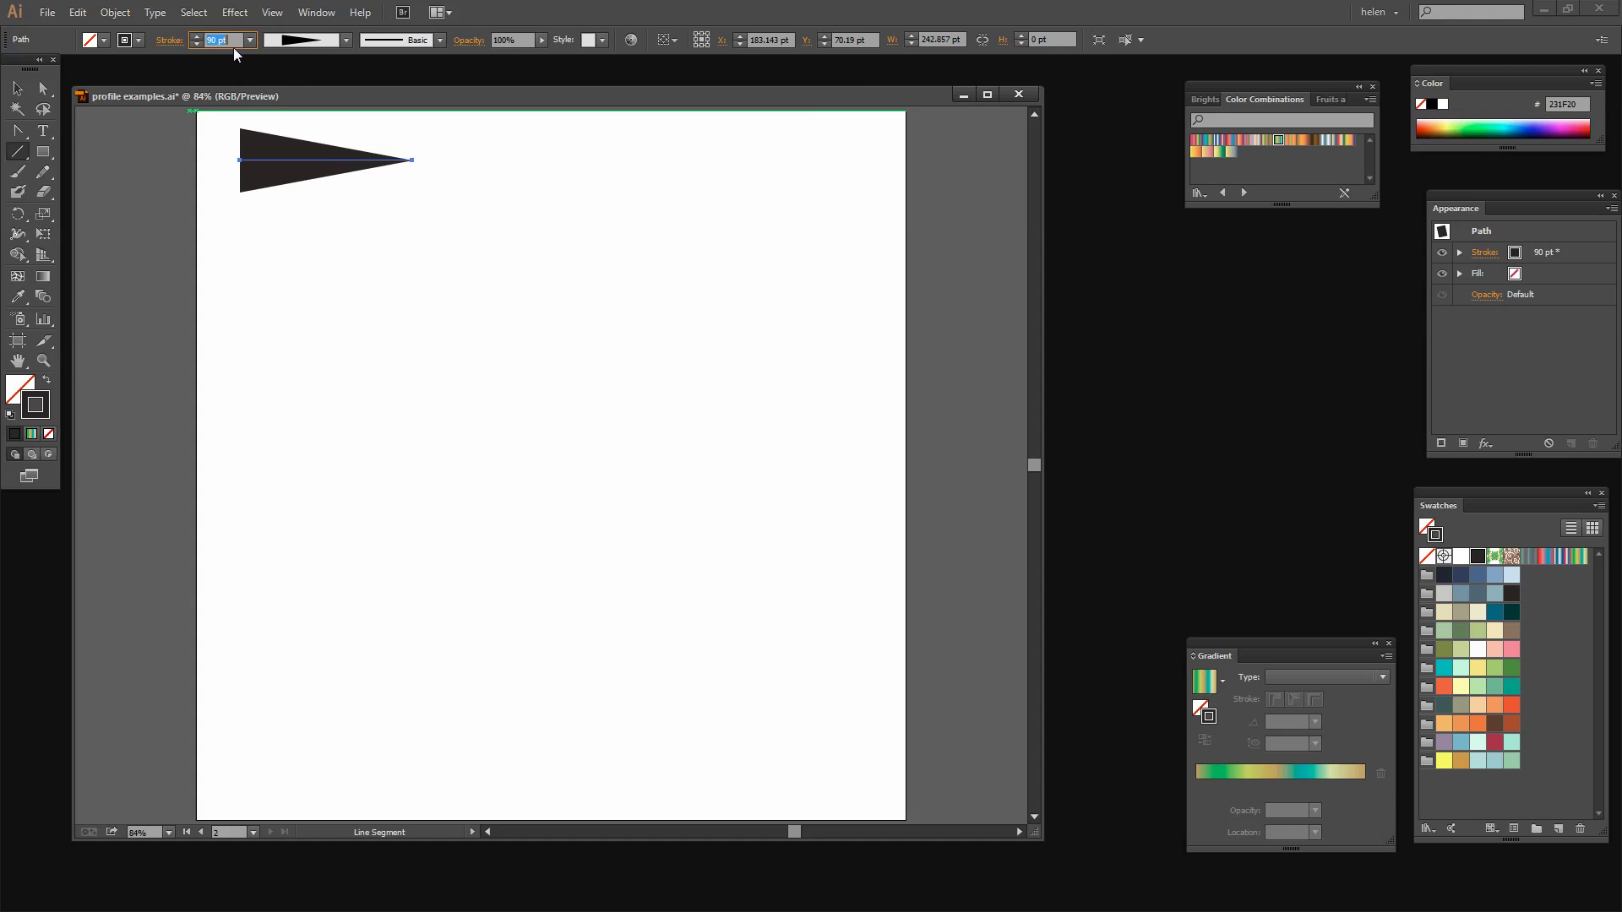
scroll(234, 55, up, 1)
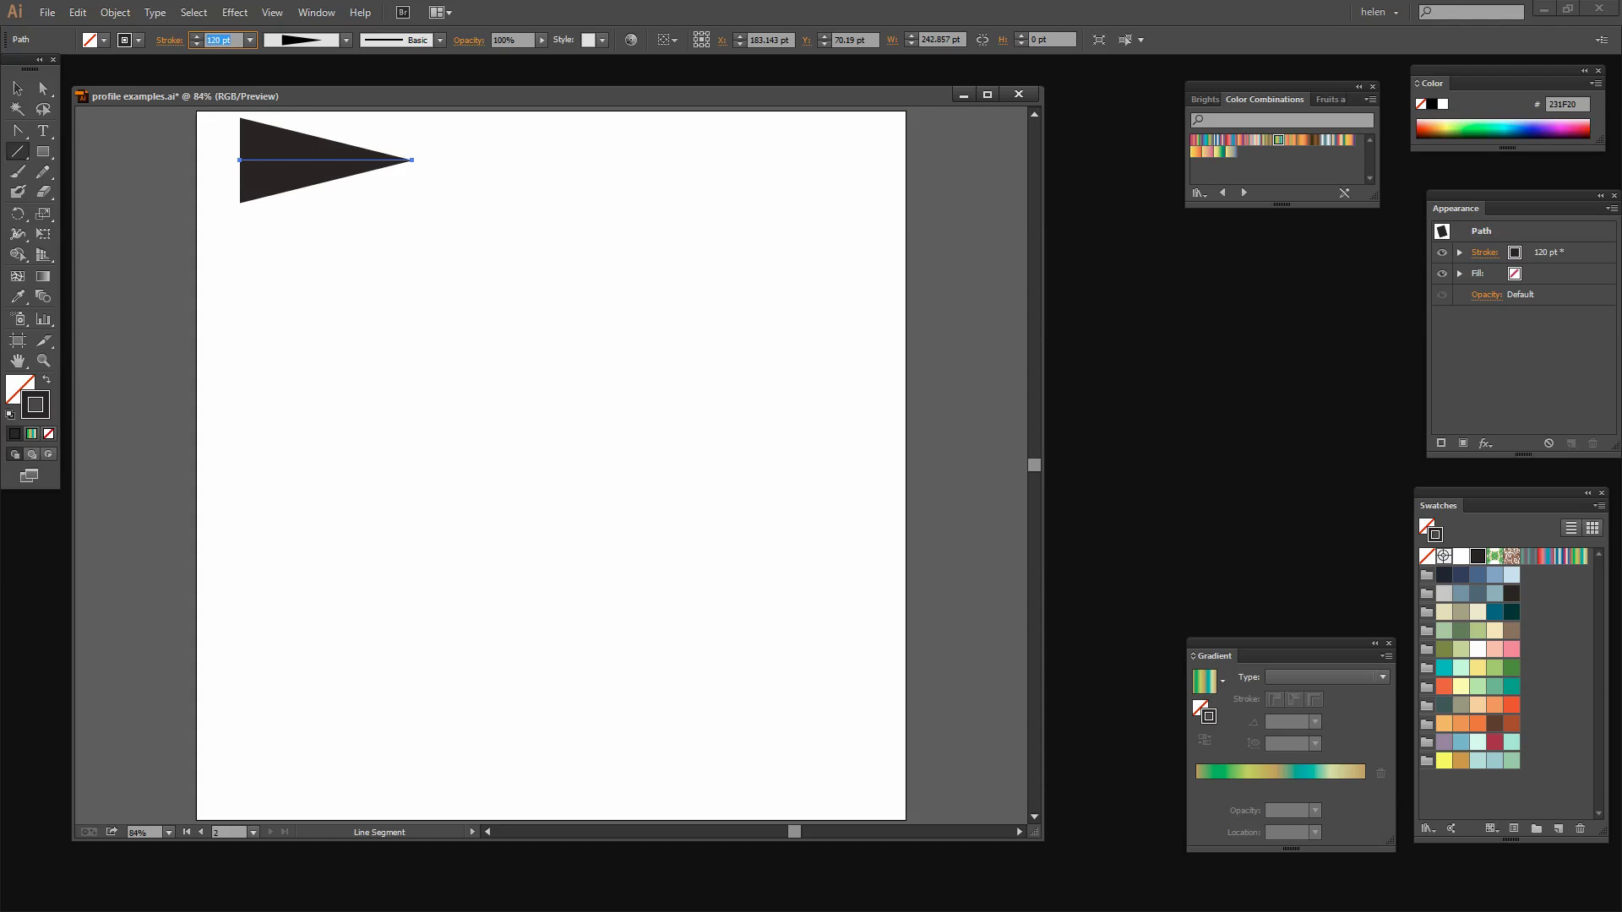
Move the black wedge straight down so it sits fully on the artboard, and deselect it.
click(18, 89)
drag(342, 168, 373, 219)
click(338, 240)
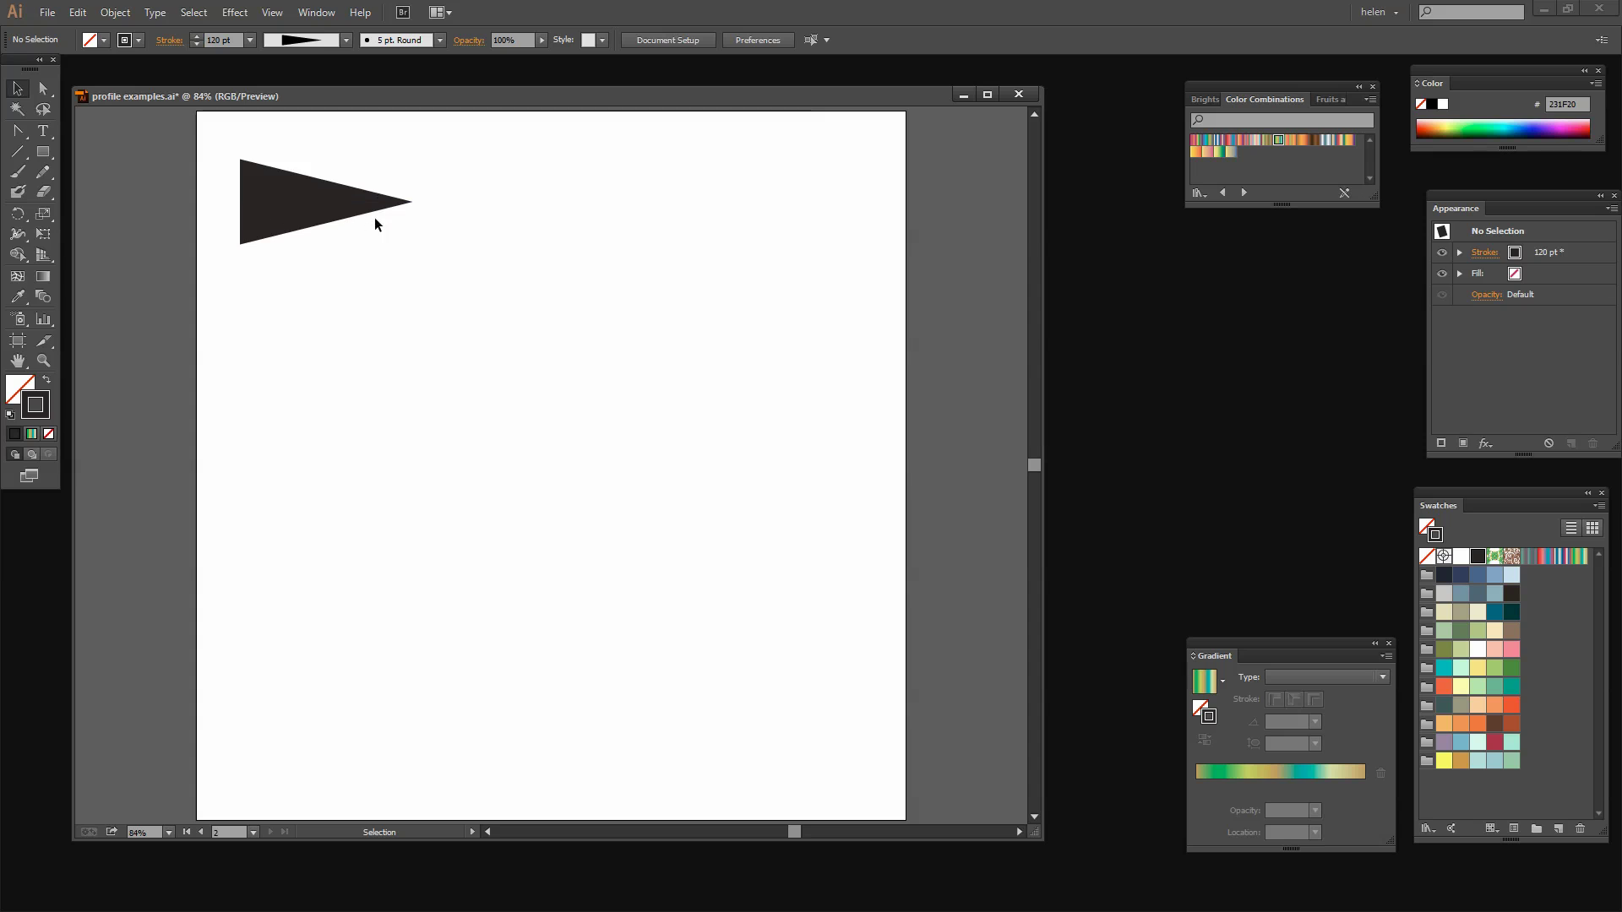
Draw a wavy S-shaped path about 482 pt wide and 90 pt high beside the wedge with the Pen tool.
click(19, 131)
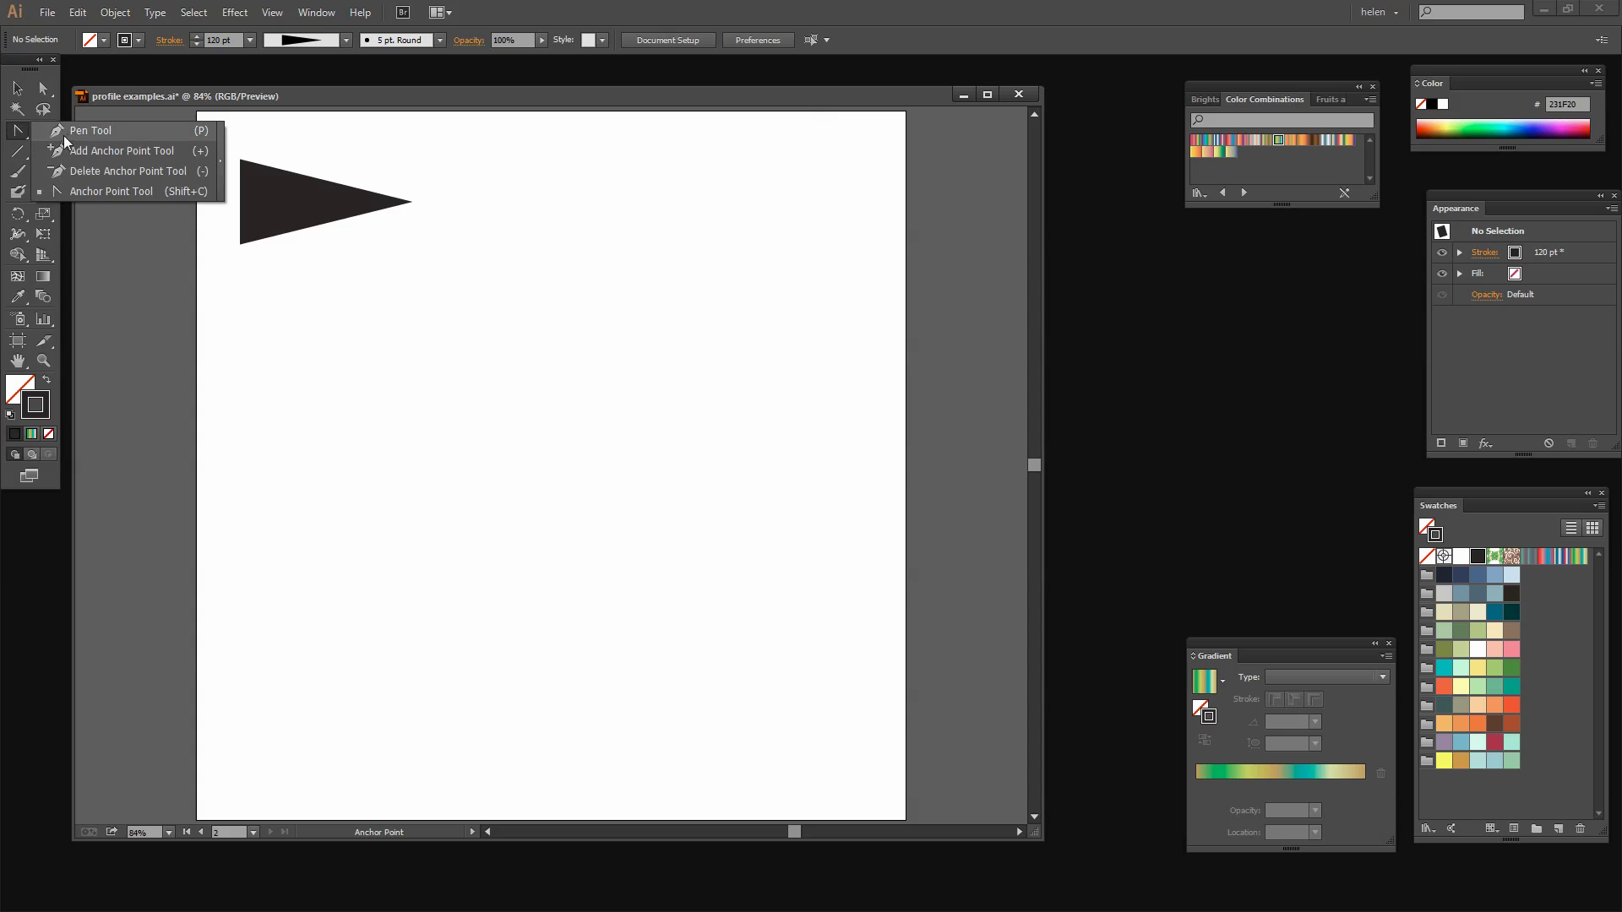
click(67, 134)
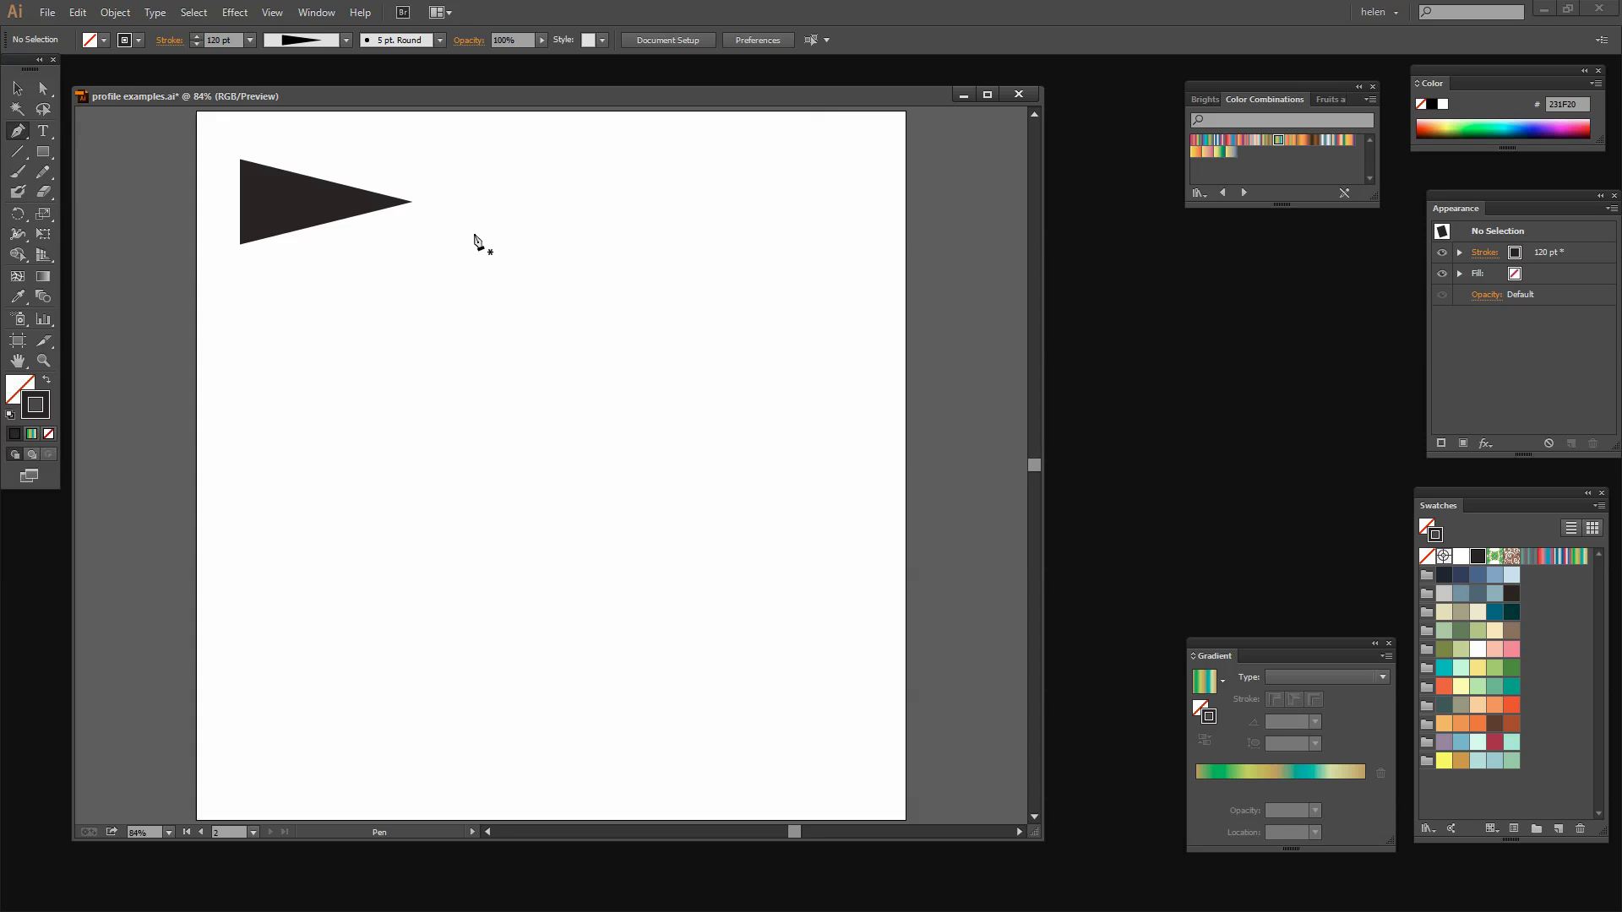
drag(461, 236, 484, 214)
drag(621, 209, 680, 261)
drag(803, 213, 830, 156)
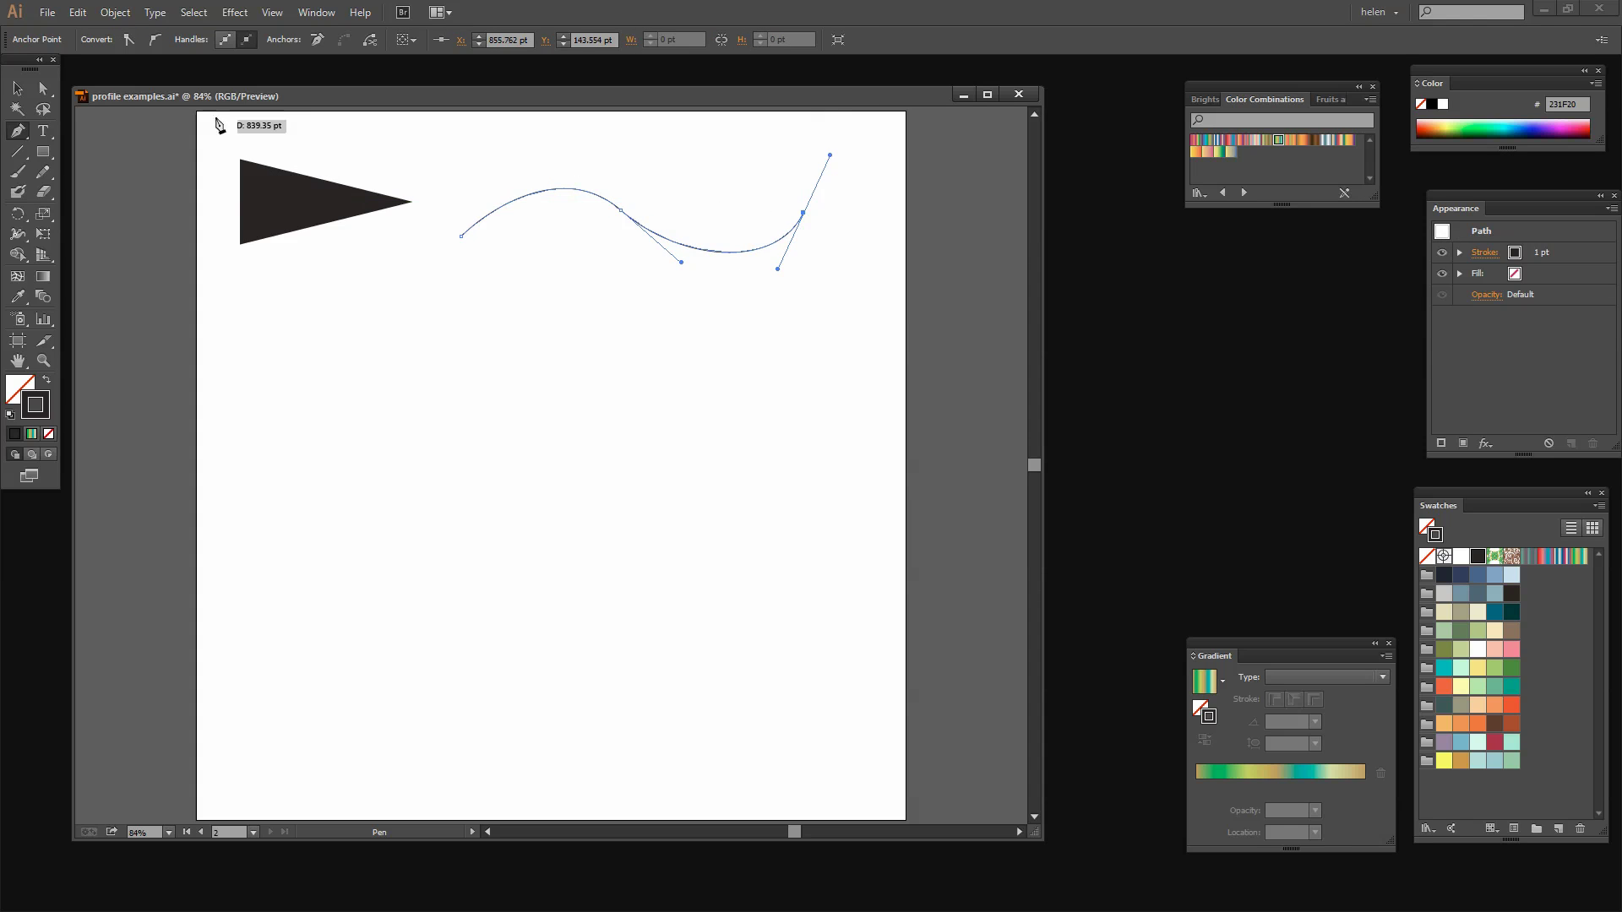
Apply Width Profile 5 to the wavy path, set its stroke weight to 66 pt, and deselect it.
click(15, 89)
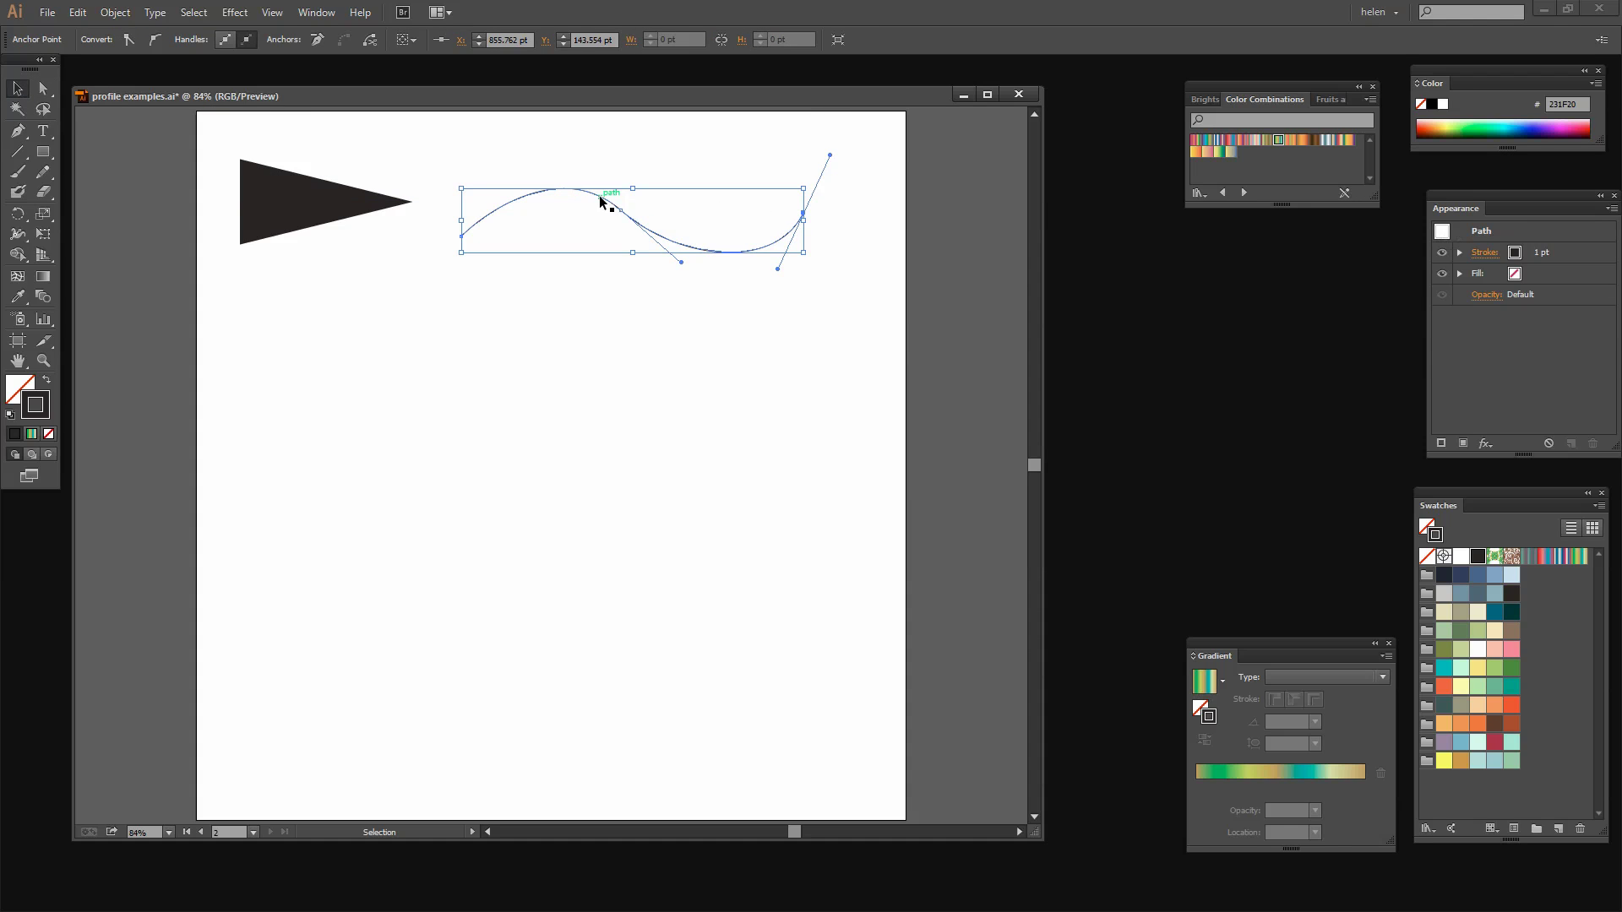
click(347, 40)
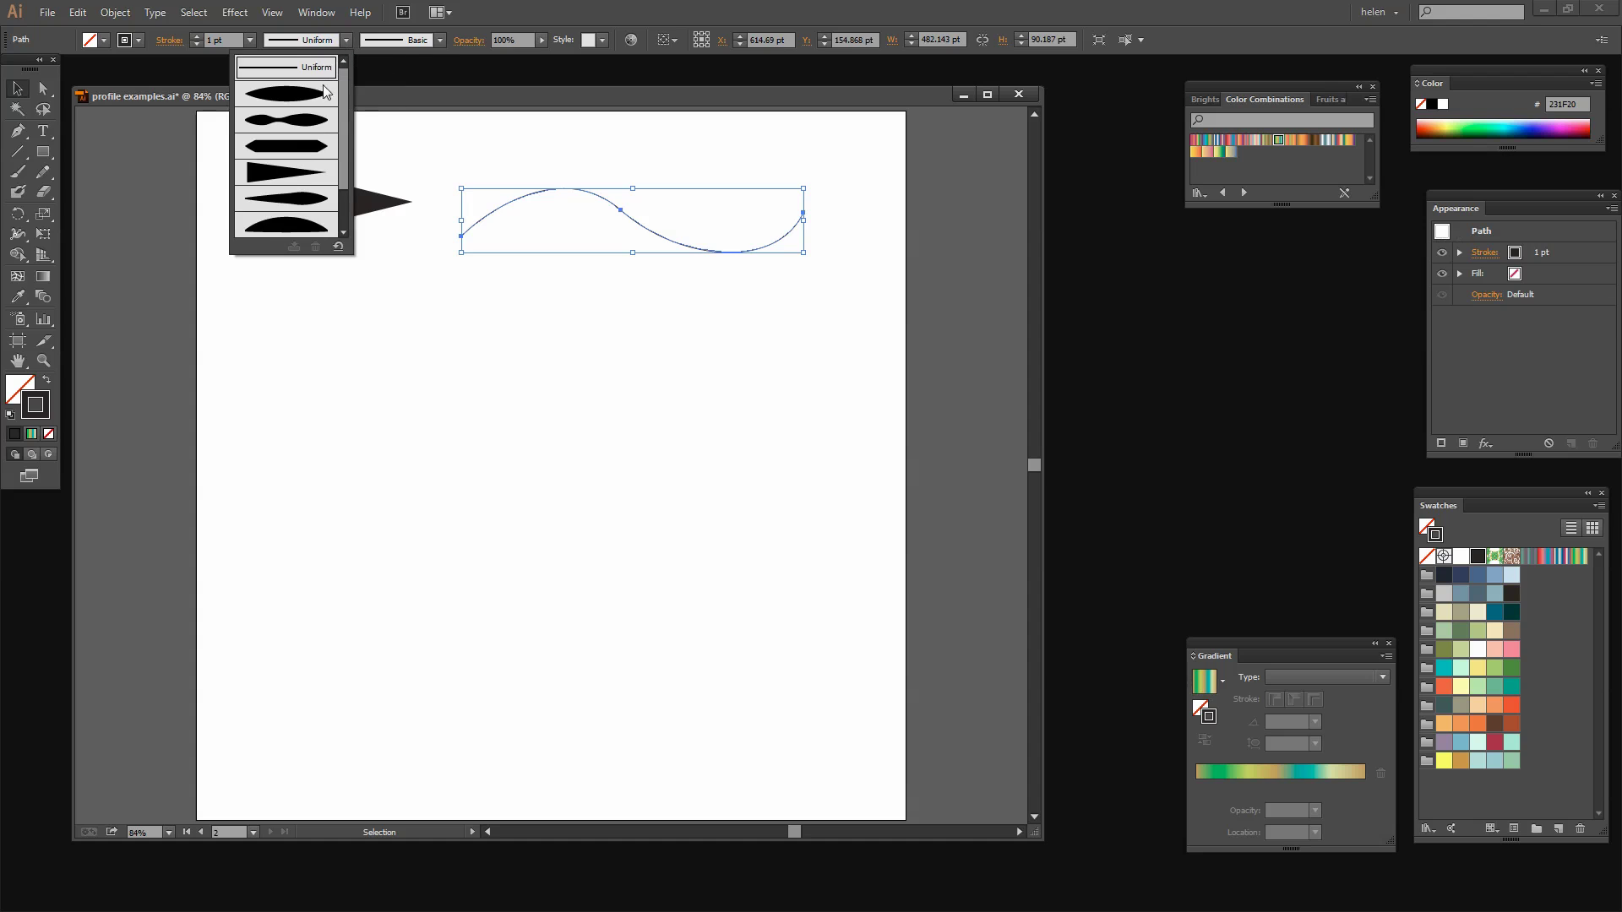
click(290, 200)
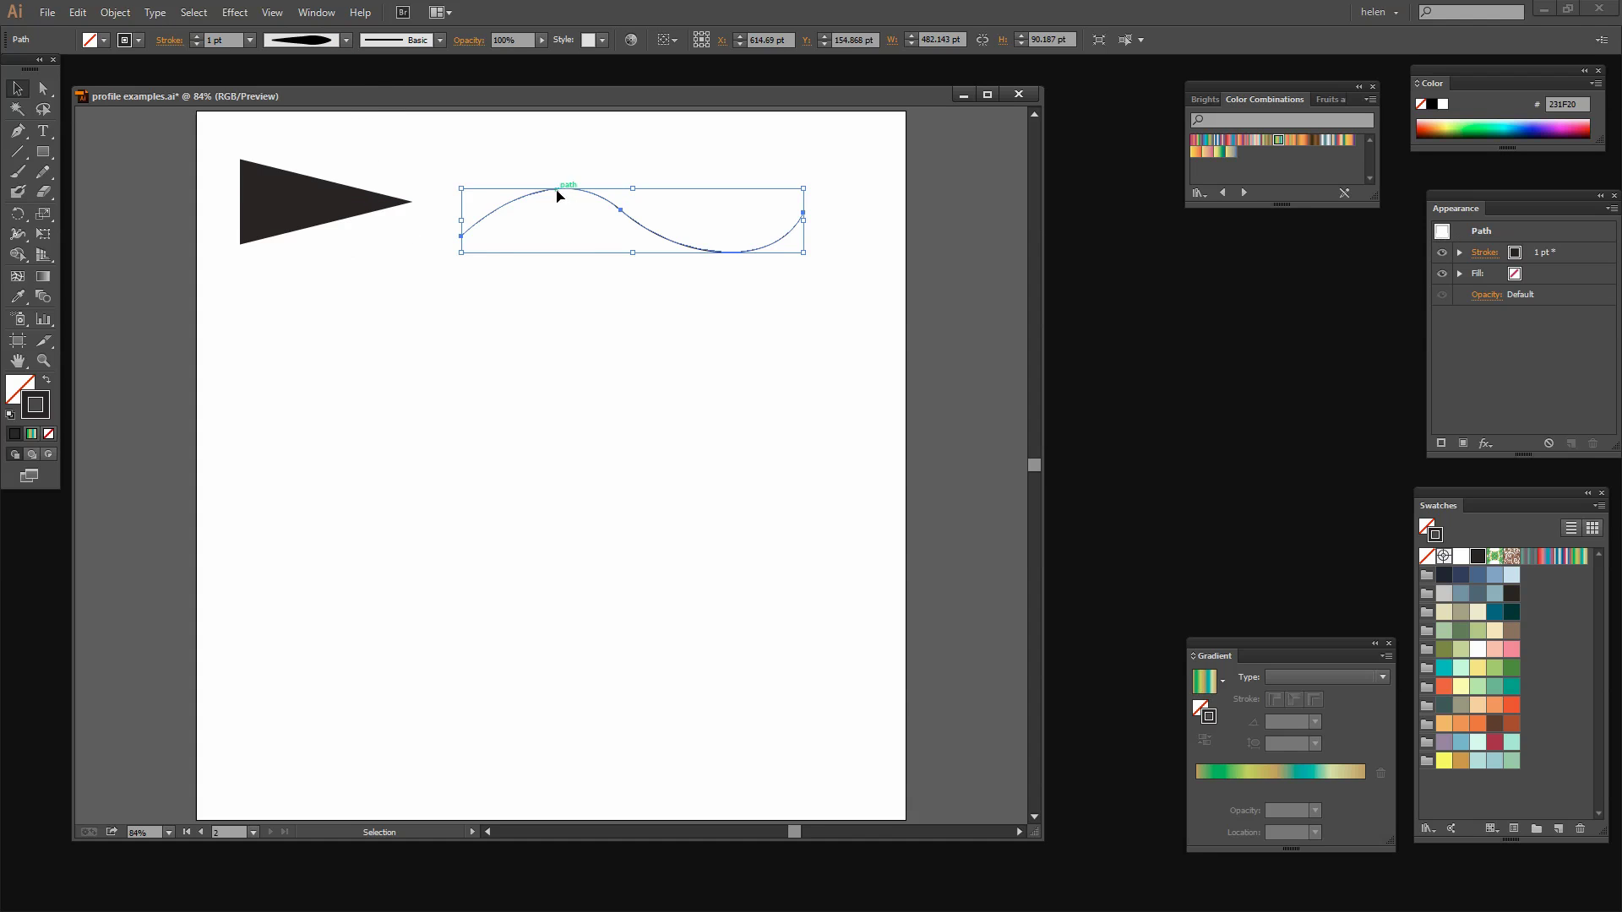
click(196, 37)
click(196, 37)
click(196, 37)
click(196, 37)
click(196, 37)
click(196, 37)
click(195, 37)
click(196, 38)
double_click(196, 37)
double_click(196, 37)
double_click(196, 38)
double_click(196, 37)
click(196, 37)
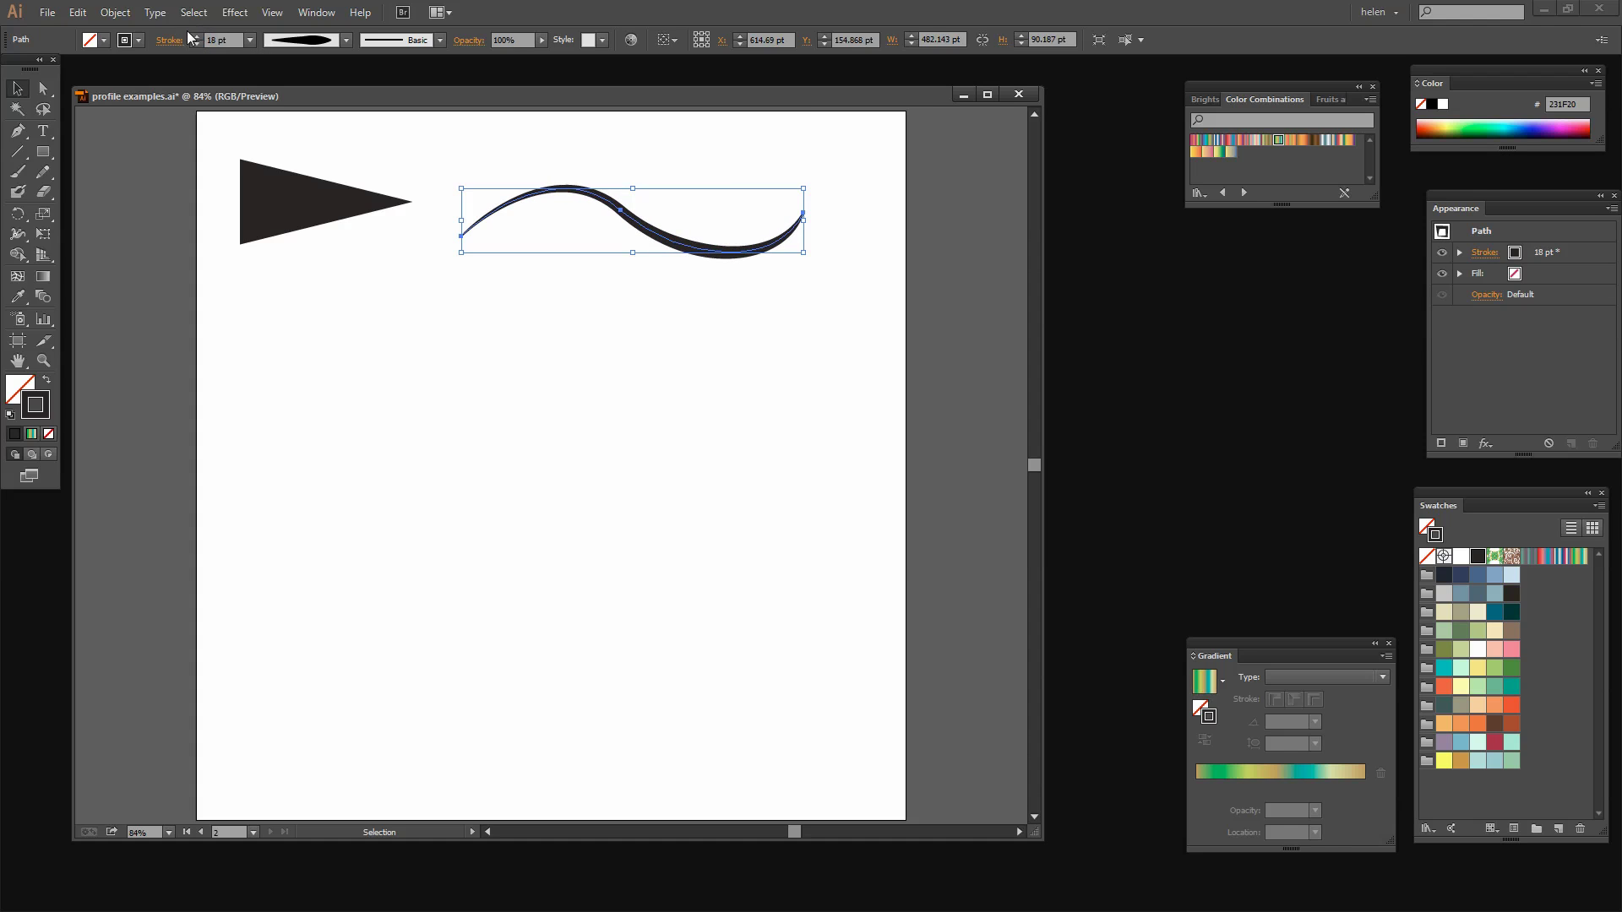
drag(196, 37, 196, 37)
click(743, 294)
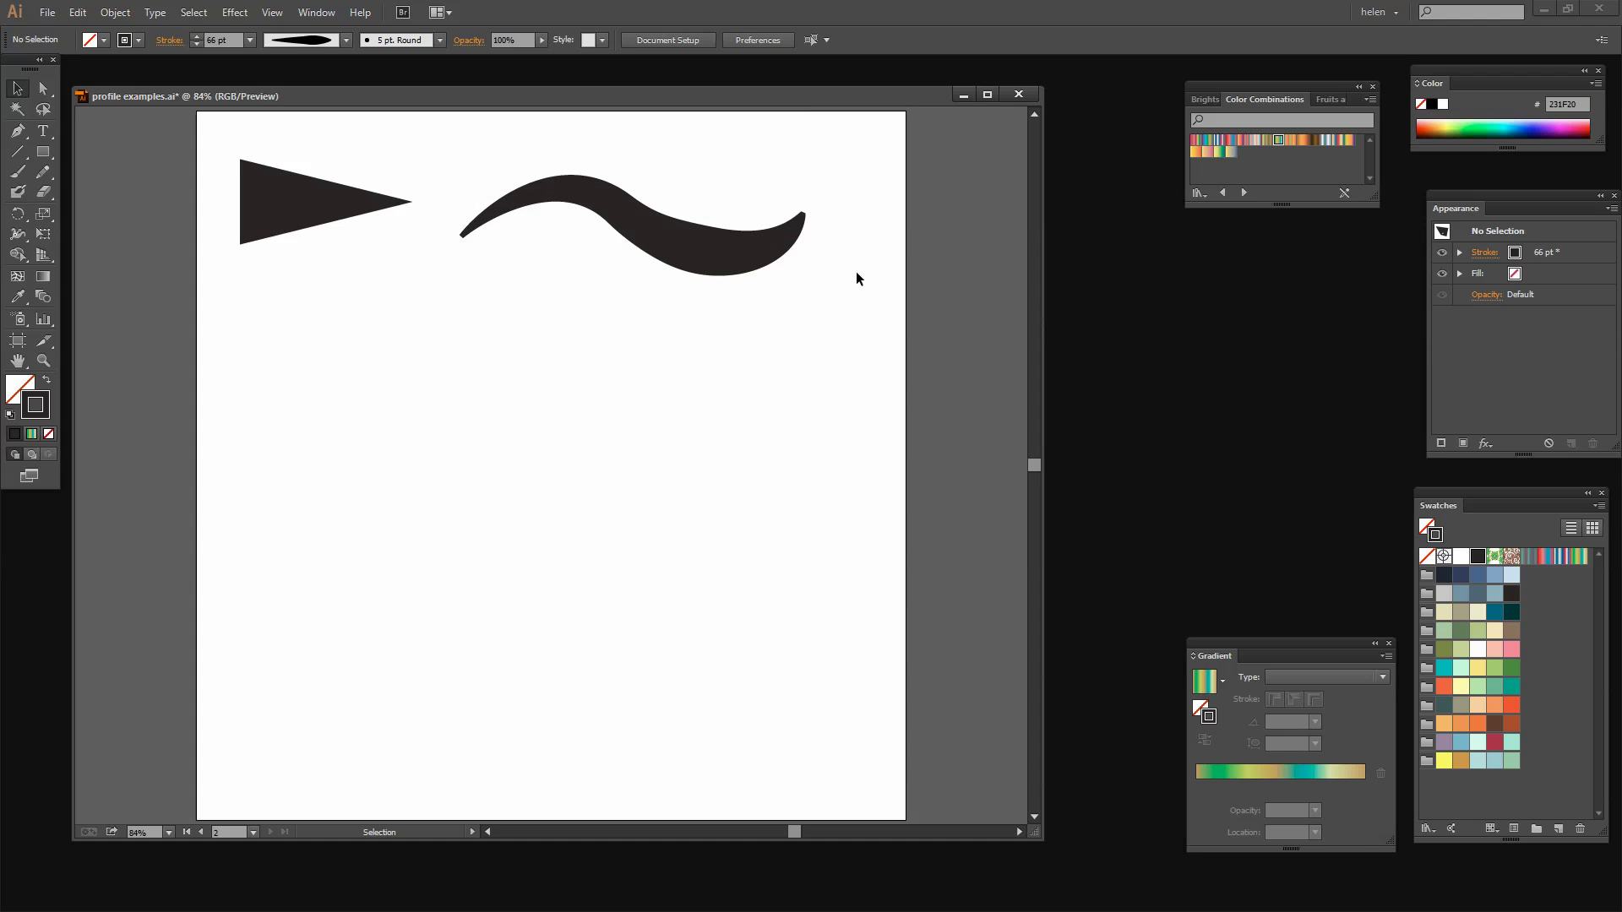
Bring the Appearance panel beside the artwork and examine the cap options in the wavy path's stroke settings.
drag(1498, 195, 287, 351)
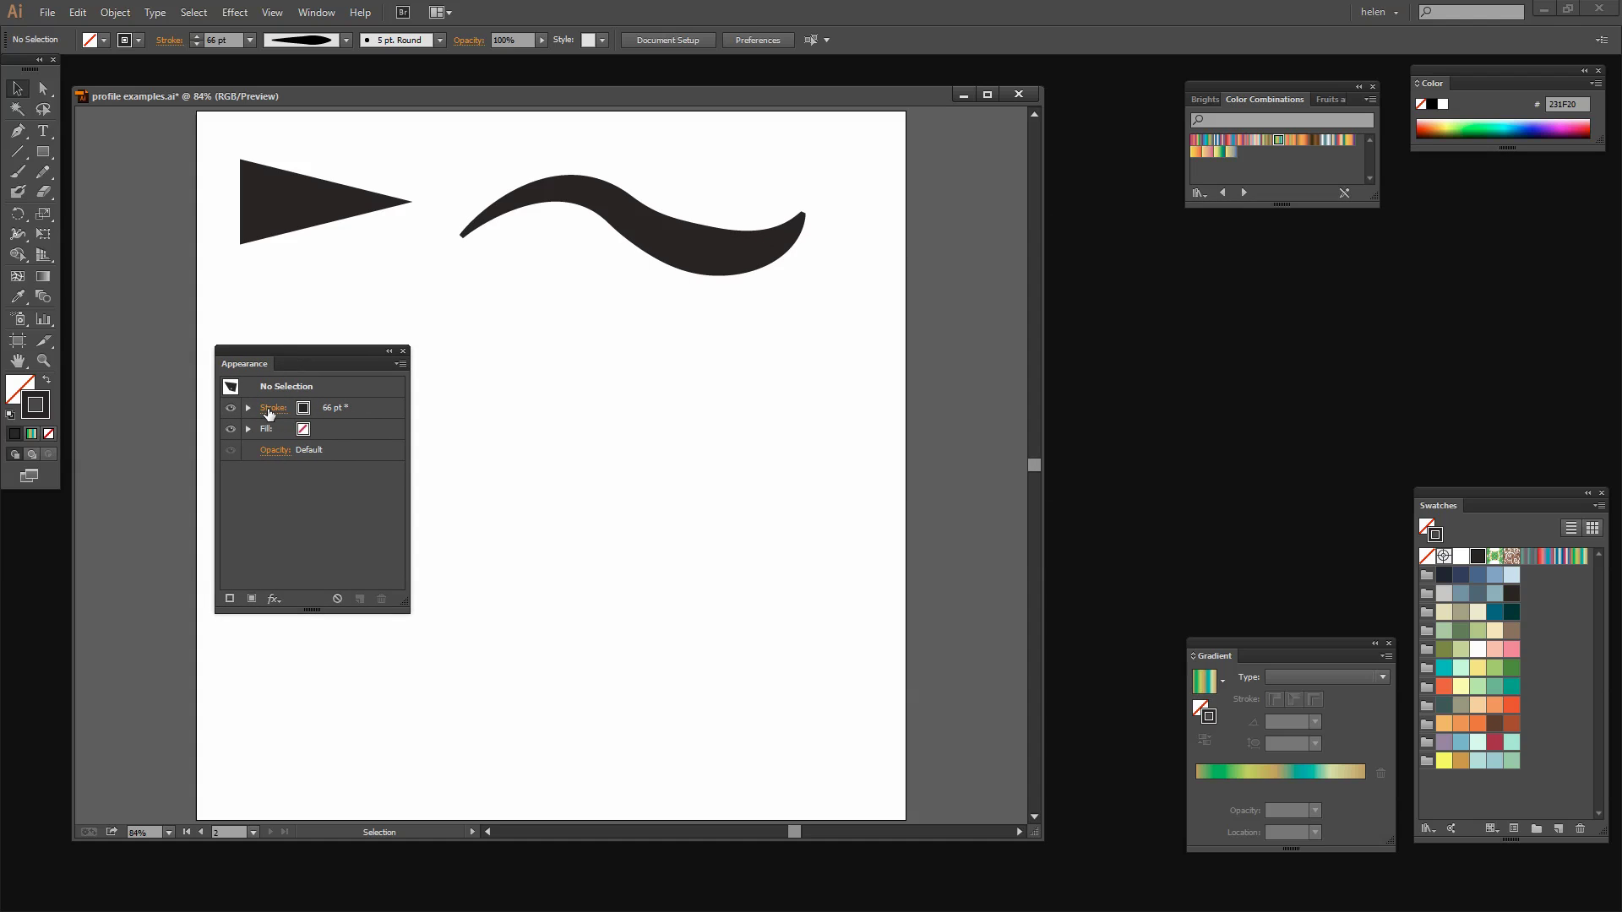
click(753, 247)
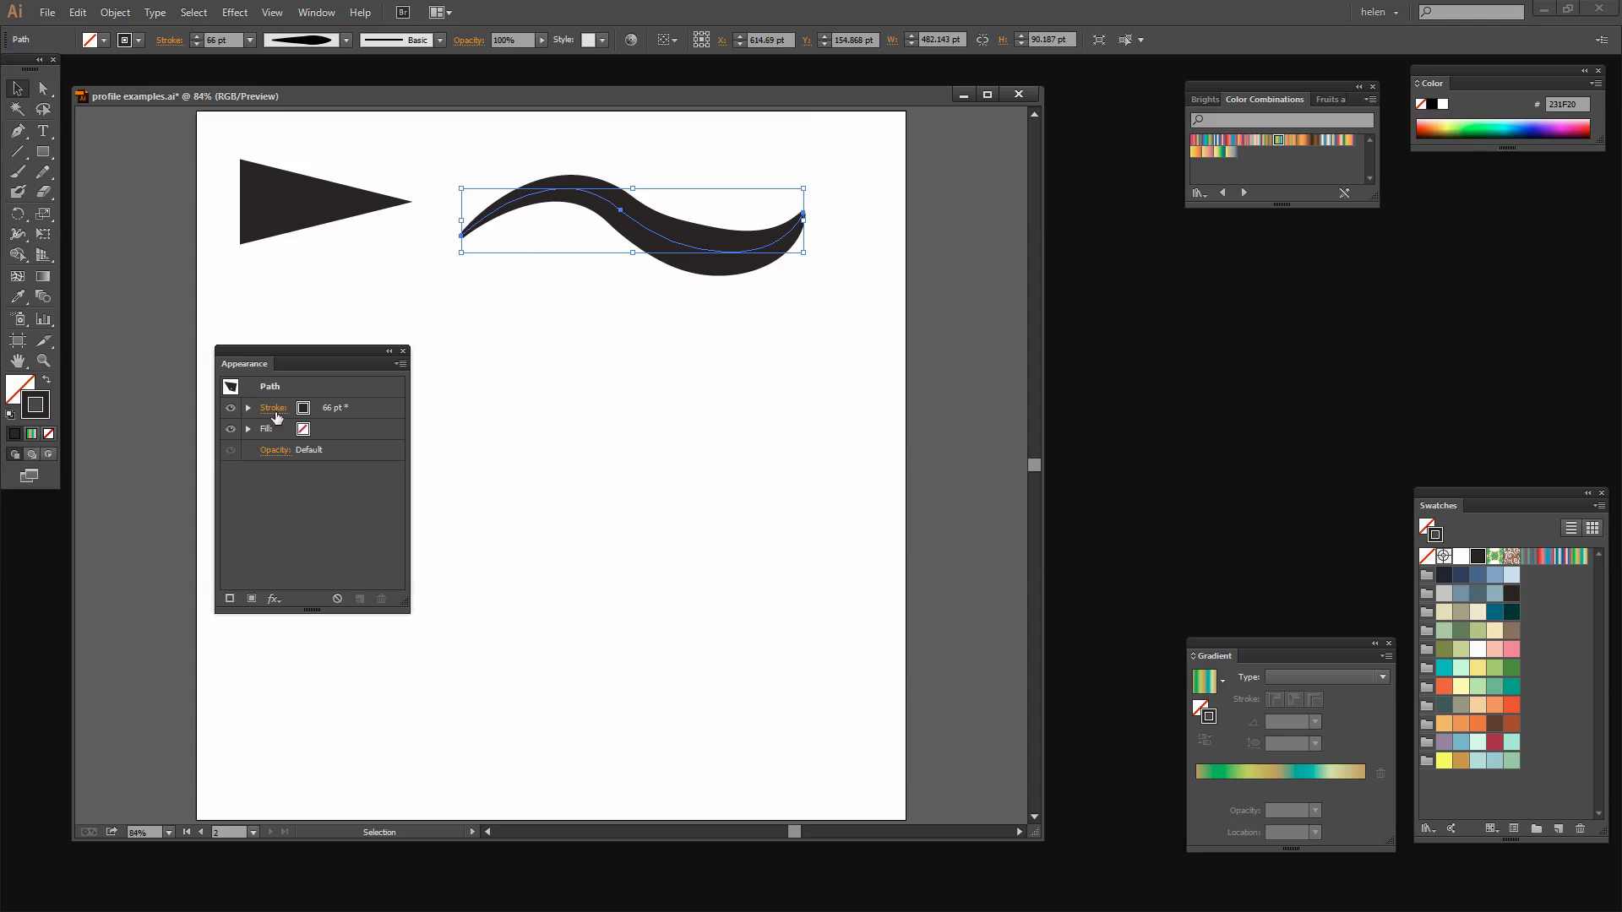
click(273, 408)
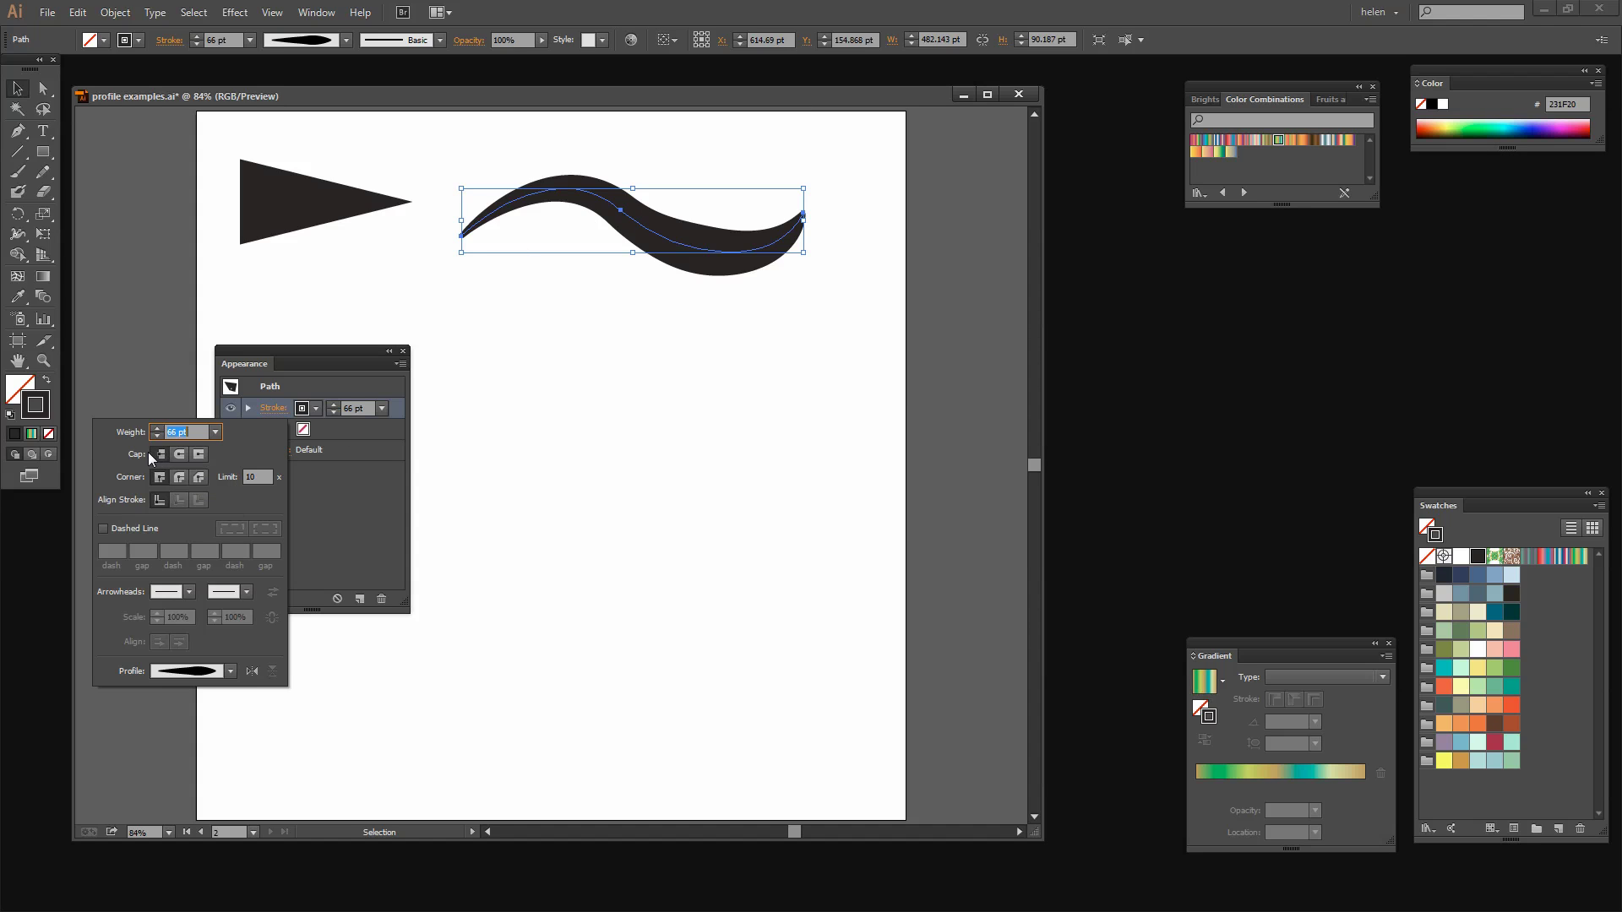
click(170, 454)
click(199, 454)
click(302, 200)
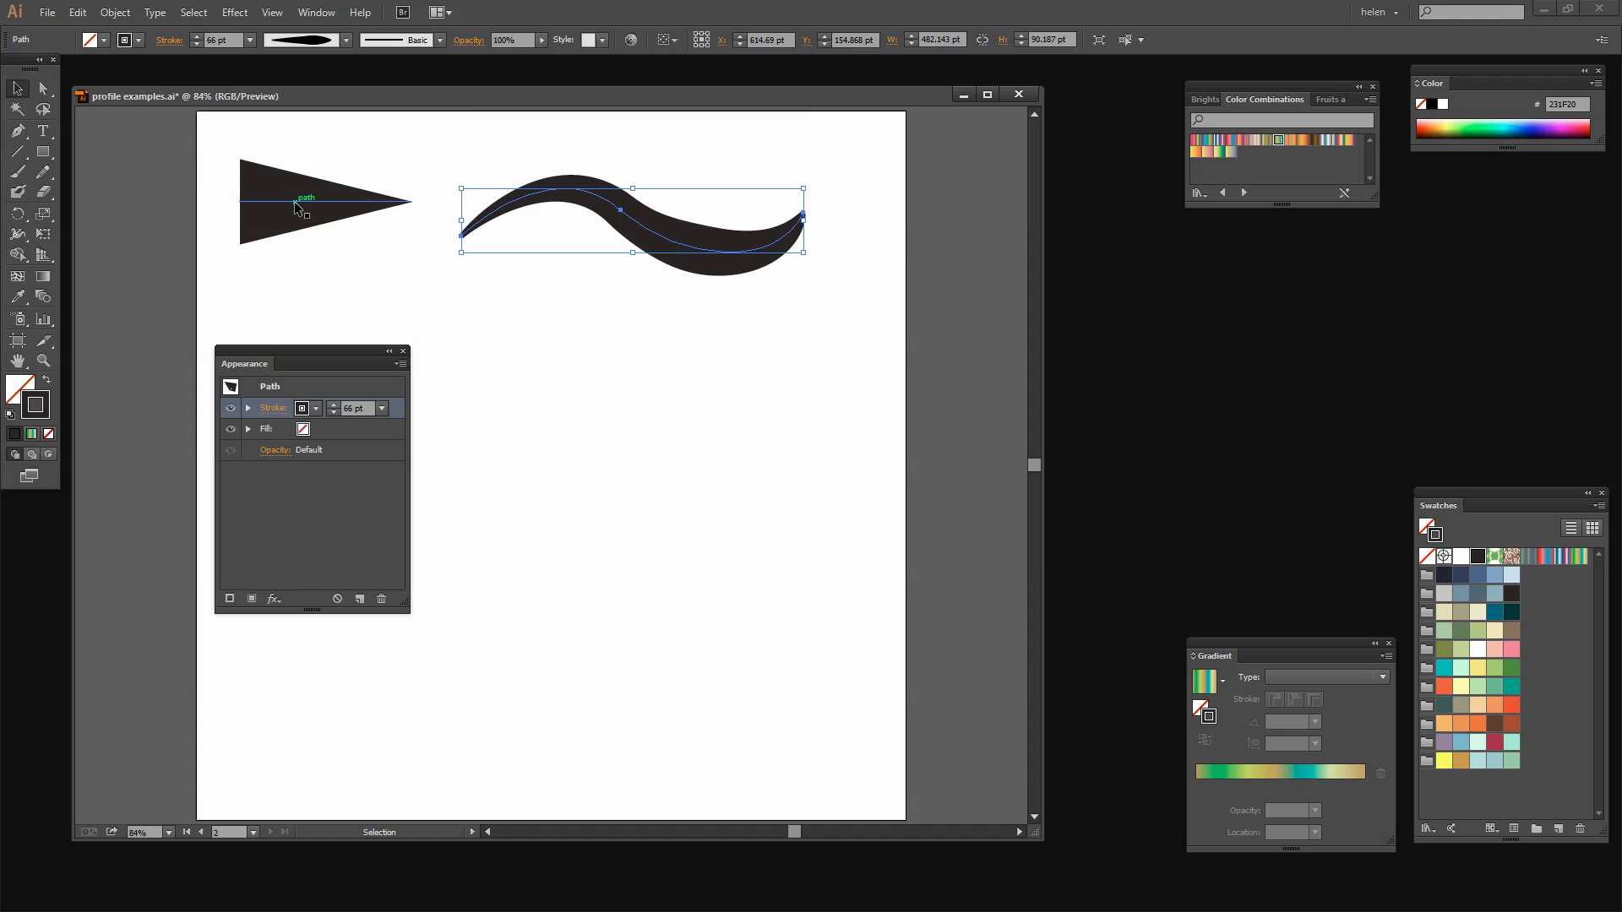
Try the round and projecting caps on the wedge's stroke, ending on the butt cap.
click(306, 201)
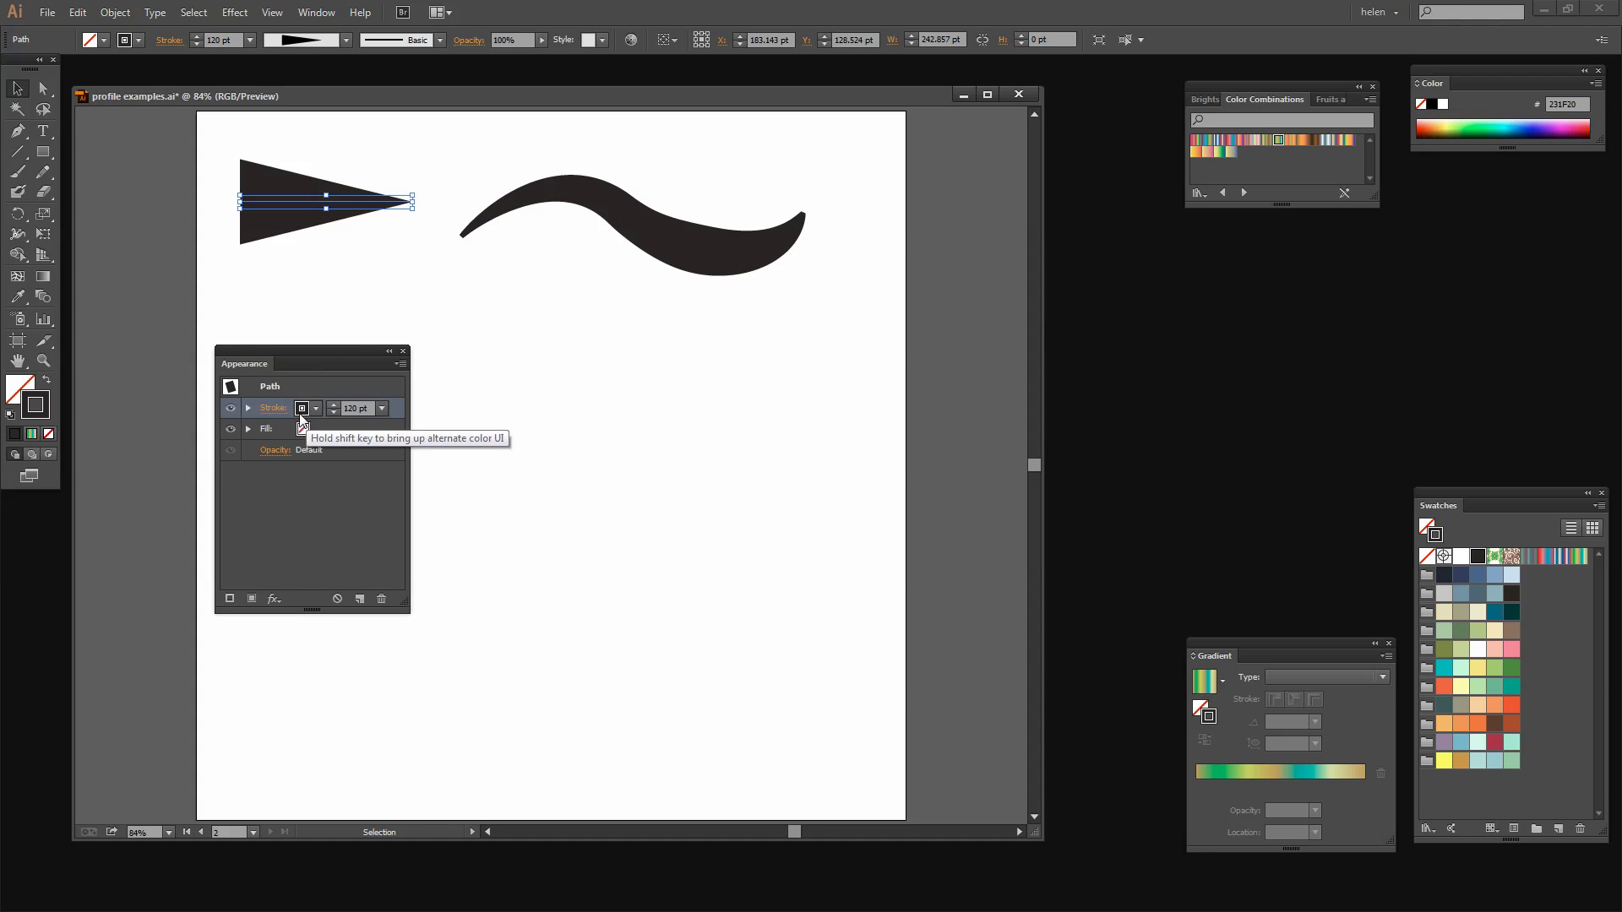
click(274, 409)
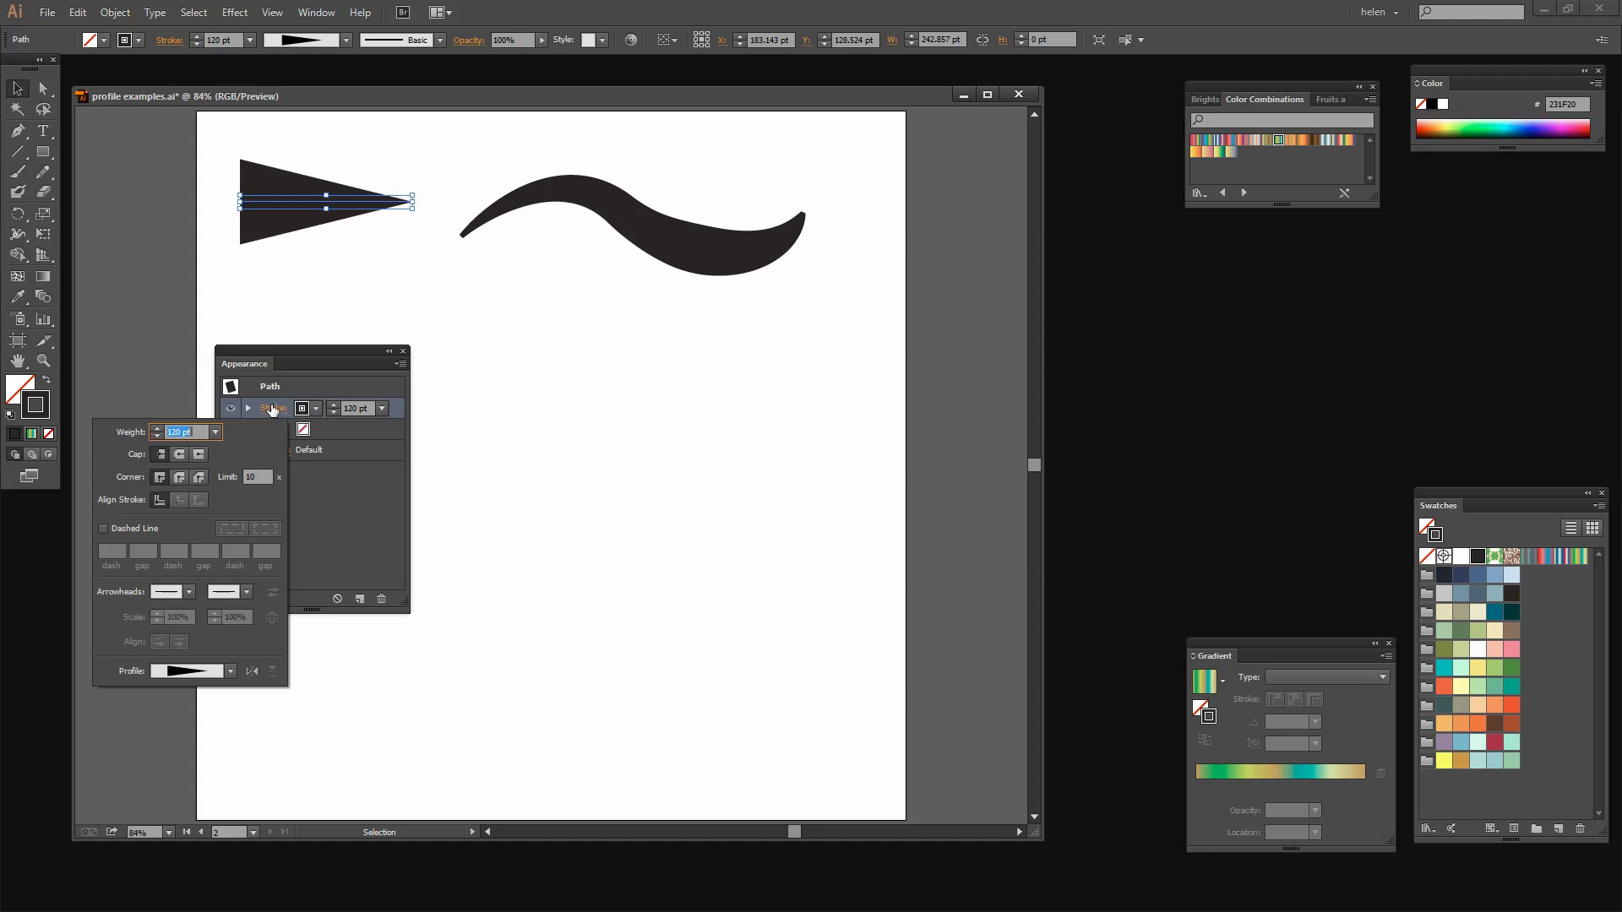
click(274, 408)
click(274, 409)
click(178, 455)
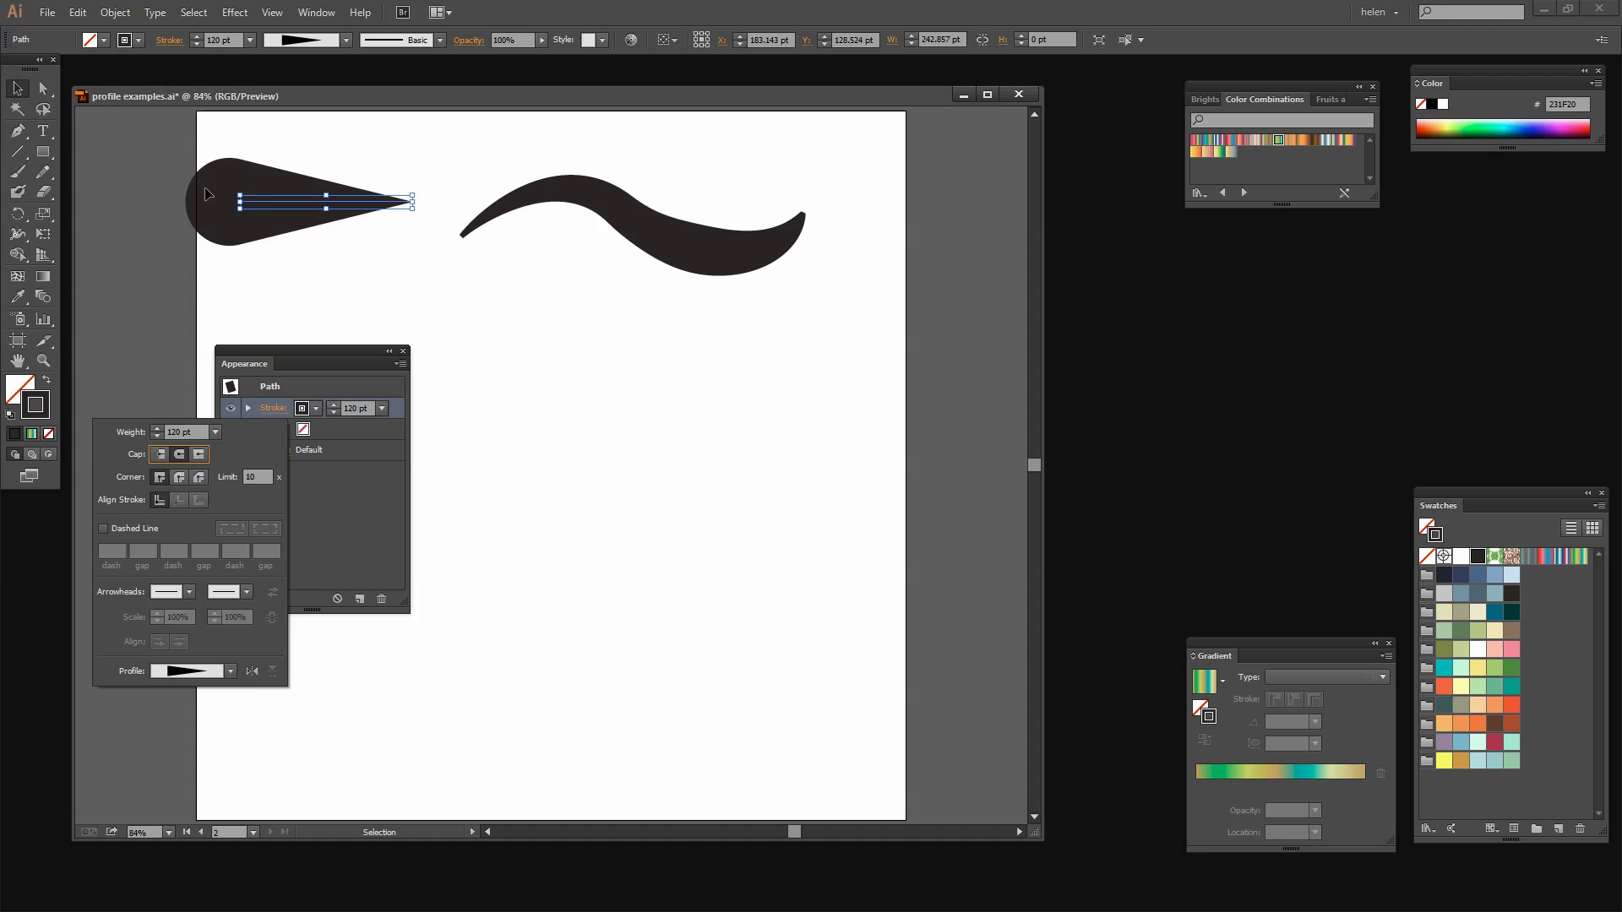
click(194, 456)
click(169, 454)
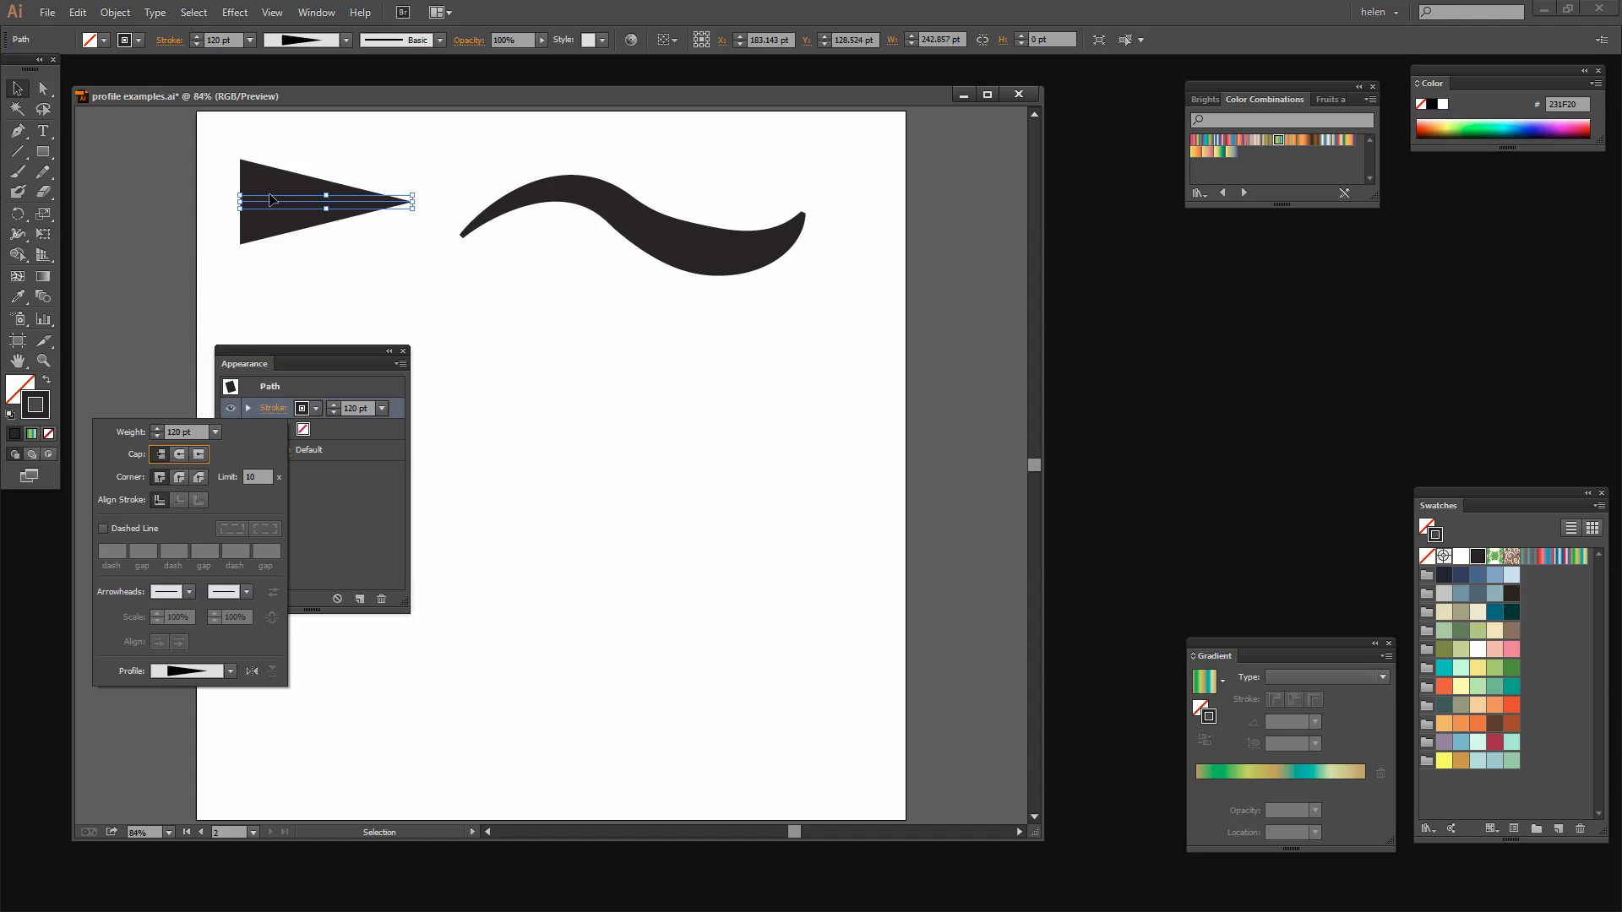
click(180, 455)
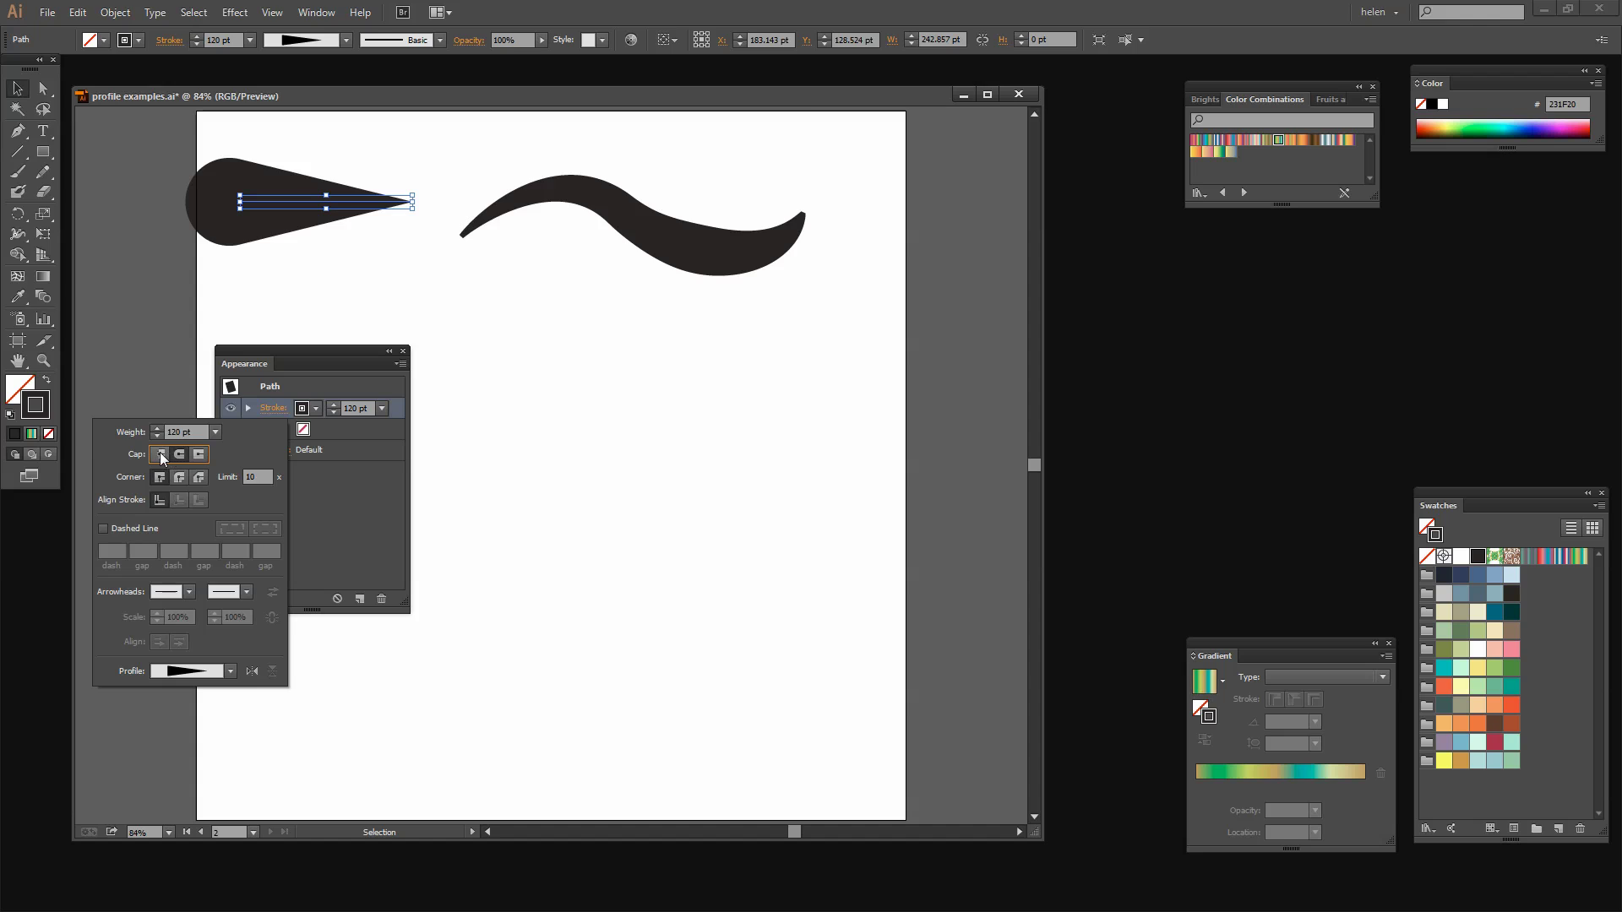
click(160, 453)
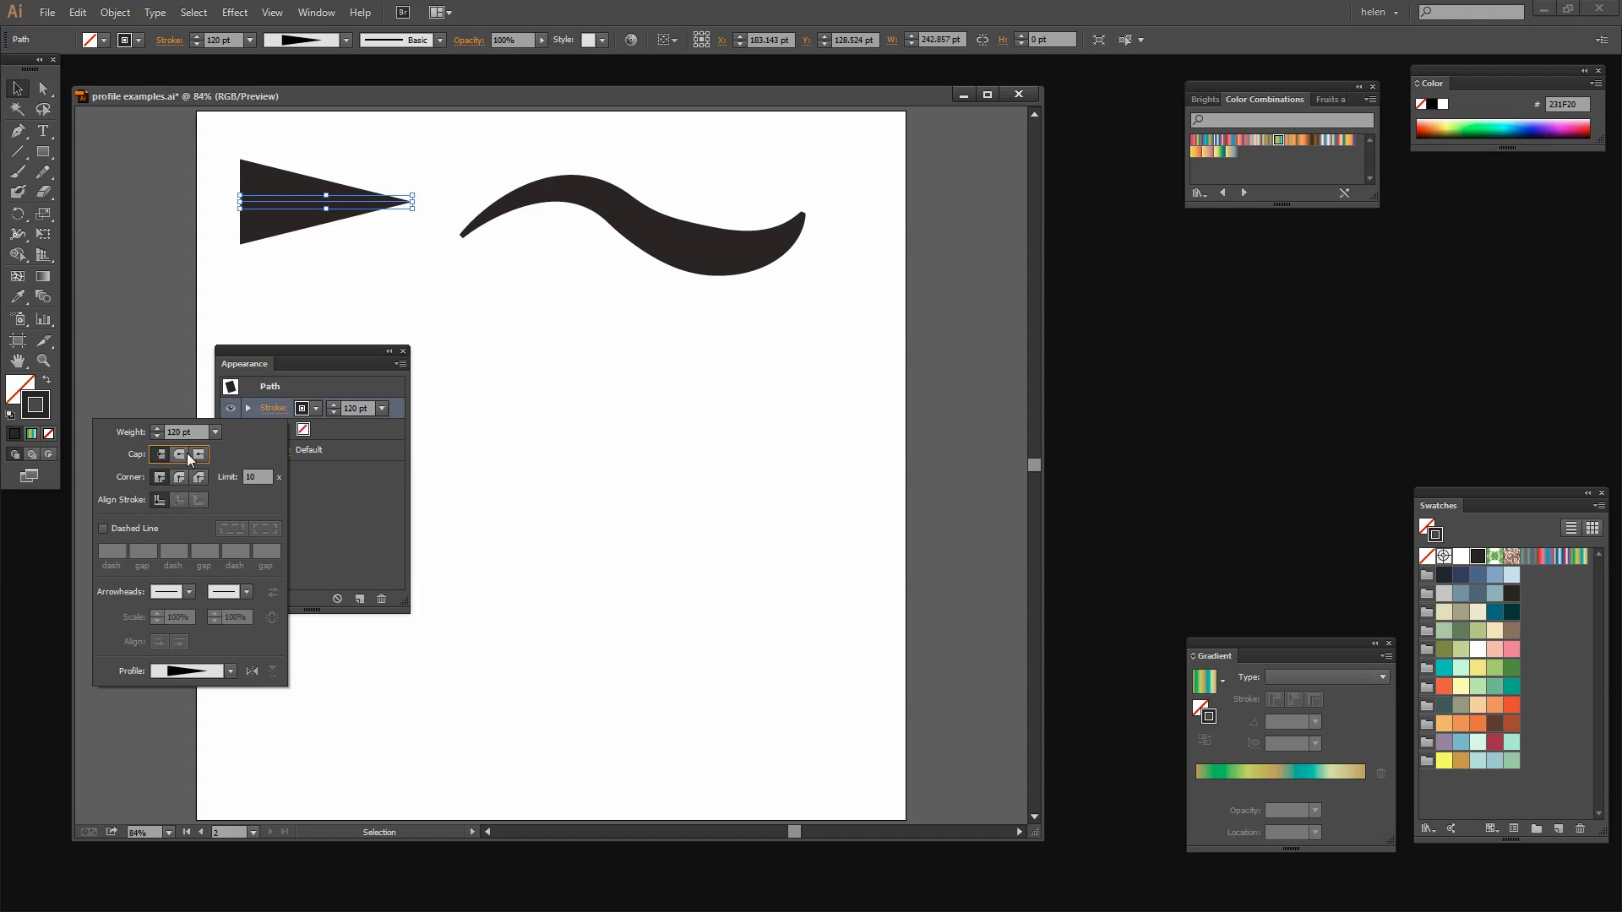
click(361, 500)
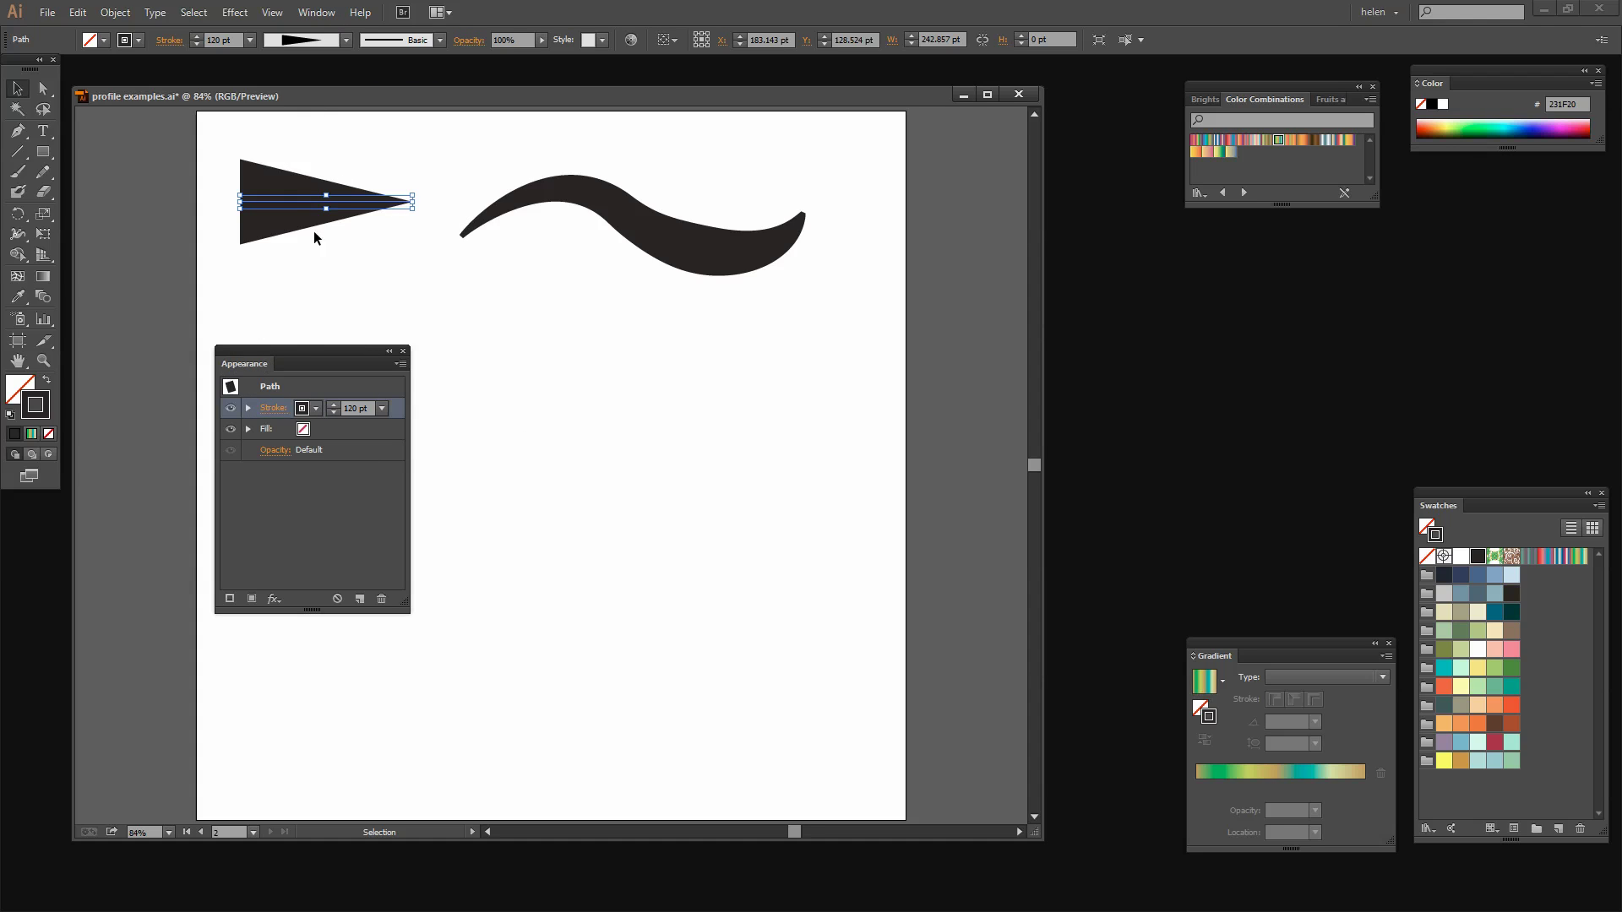
Move the Appearance and Swatches panels clear of the artwork and recolour the wavy path's stroke with the light green swatch.
click(666, 244)
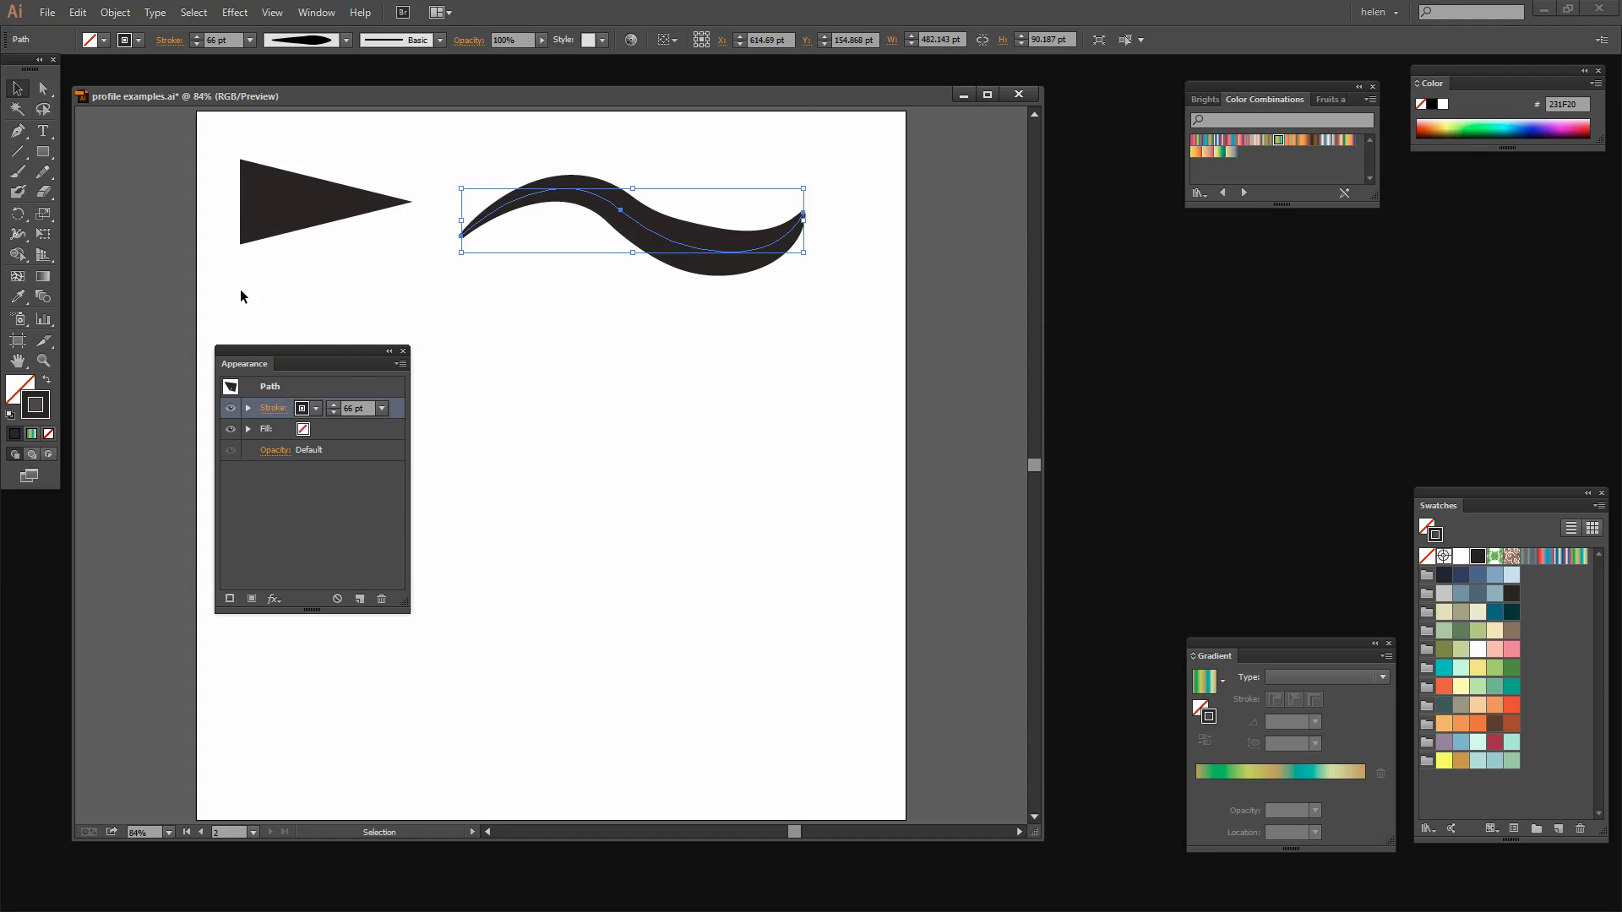
drag(306, 357, 1060, 228)
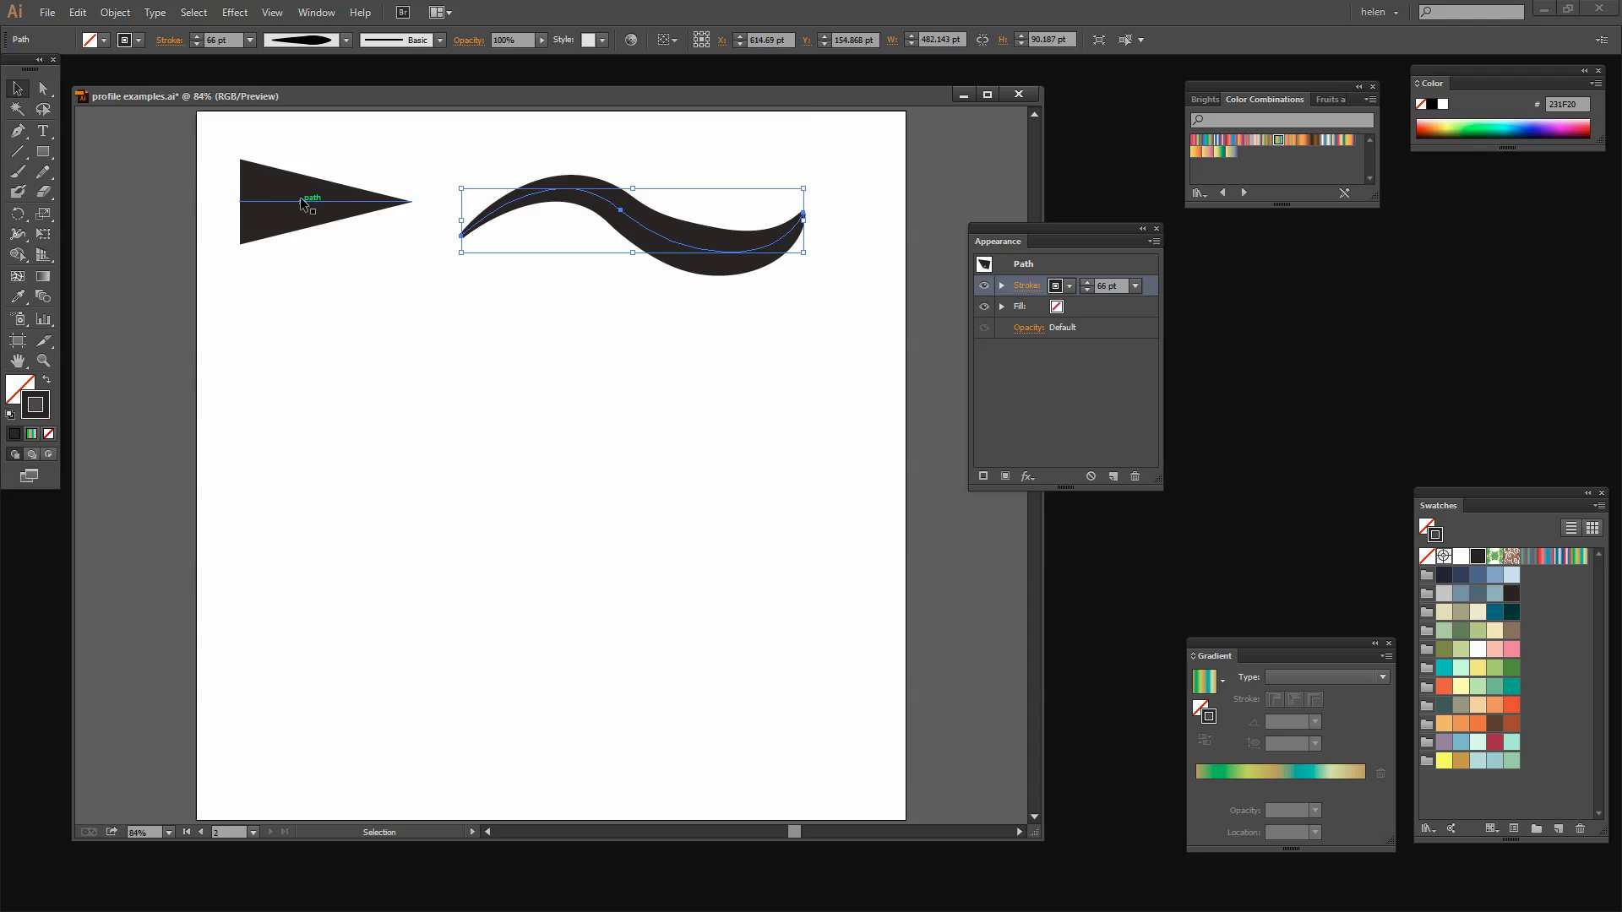
drag(1476, 496, 1464, 264)
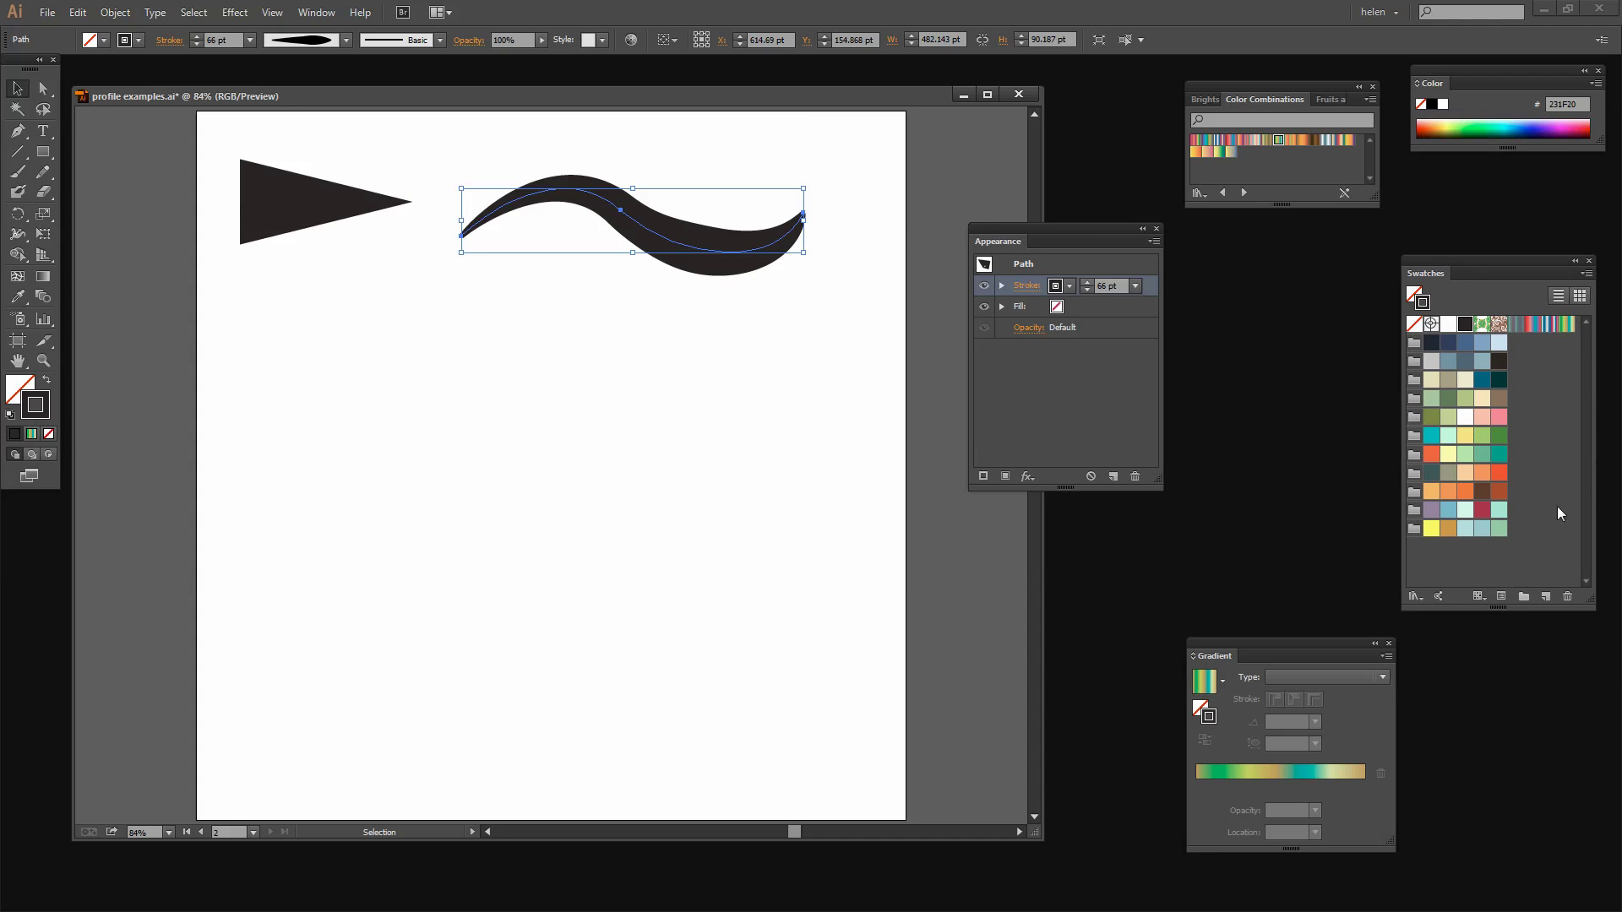
click(1482, 472)
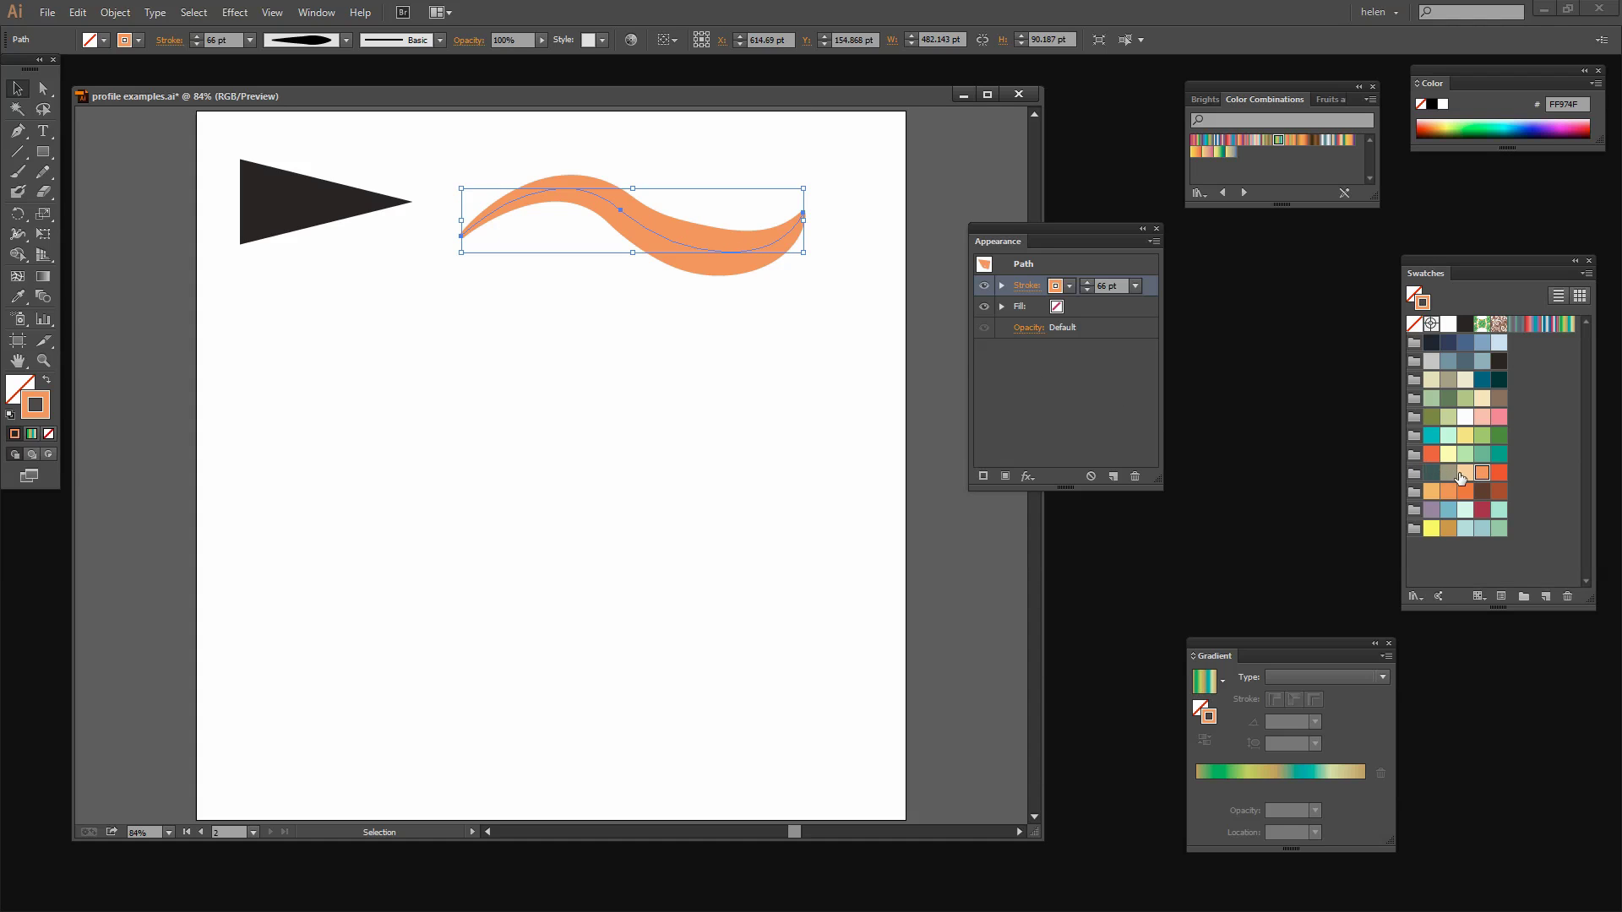
click(1448, 473)
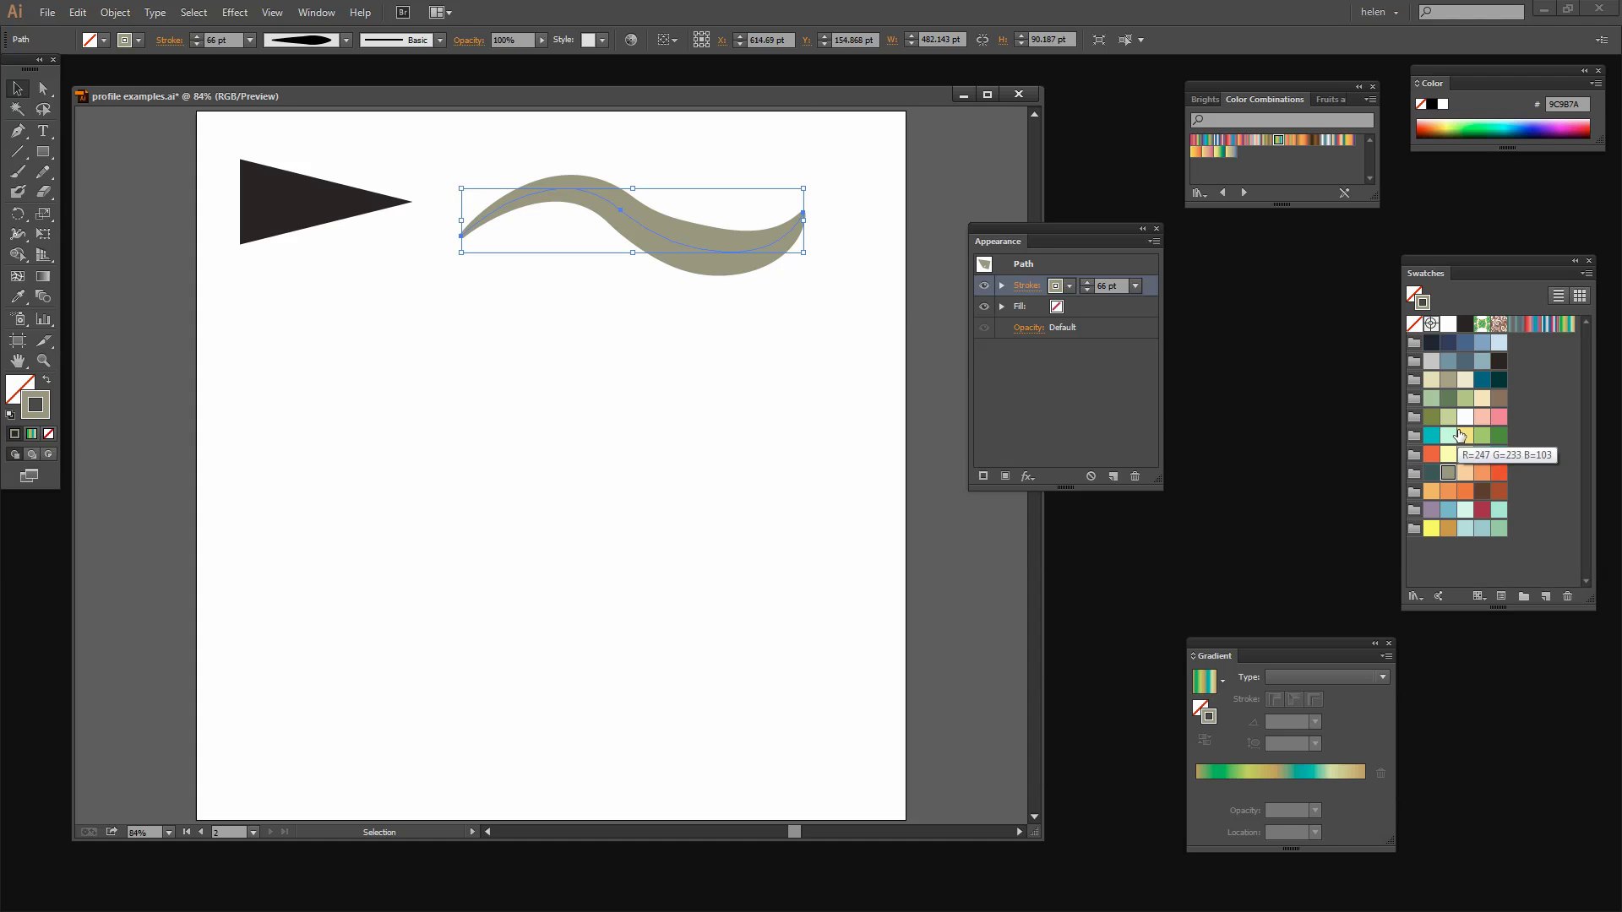
click(1449, 436)
click(1481, 436)
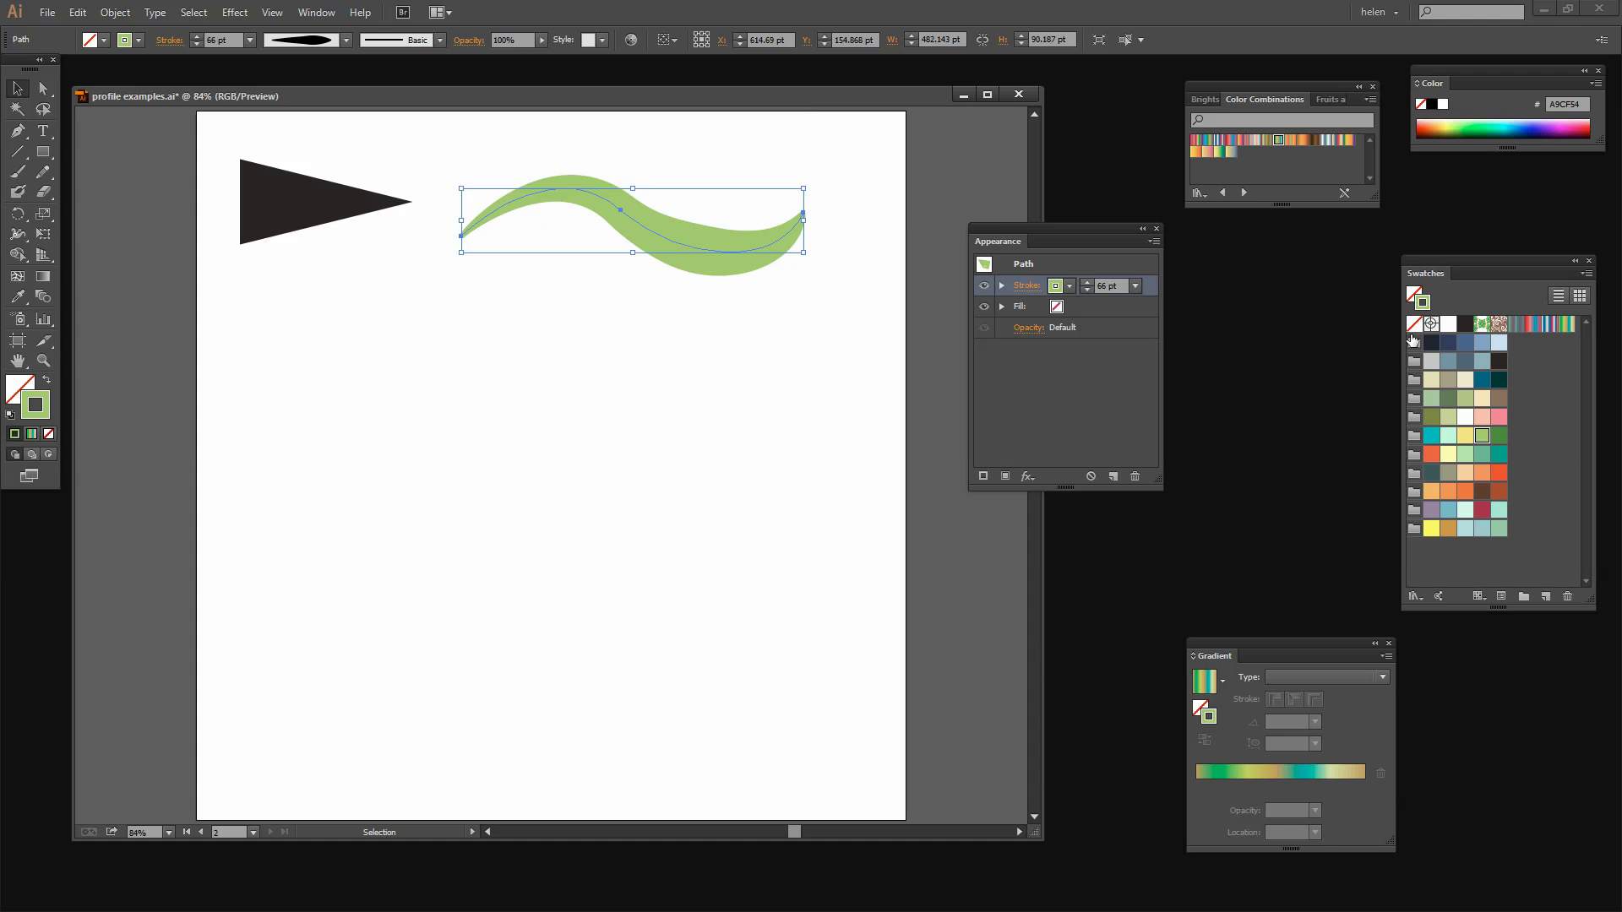
Move the Swatches panel closer and browse the Brights, Color Combinations and Fruits and Vegetables gradients and the list of gradient swatch libraries.
drag(1452, 262, 1255, 252)
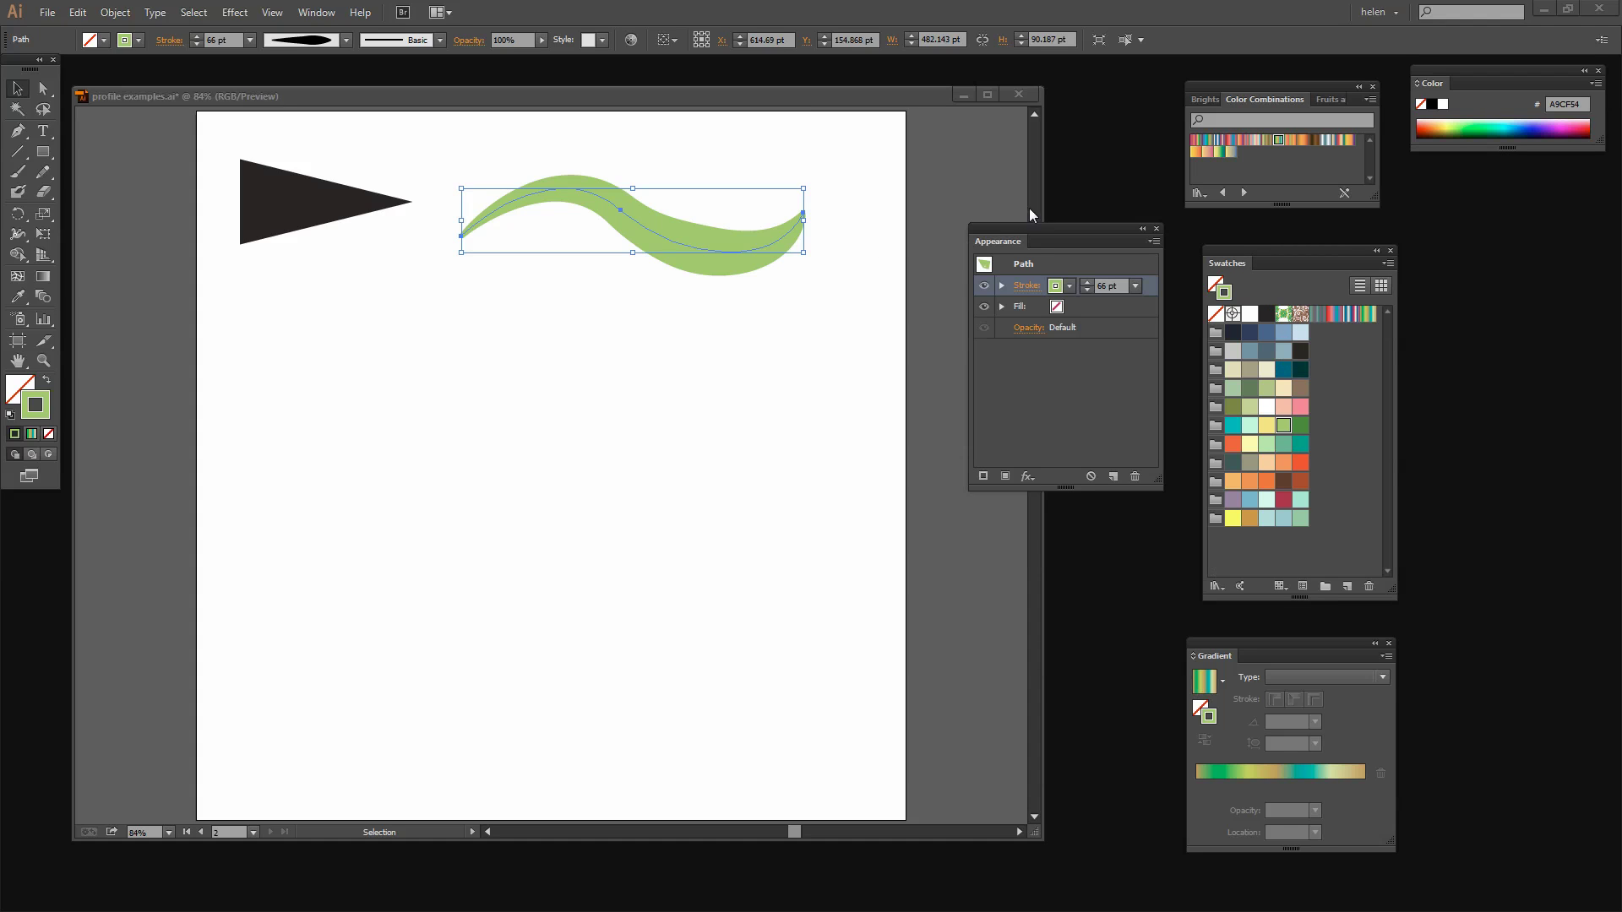
click(1207, 99)
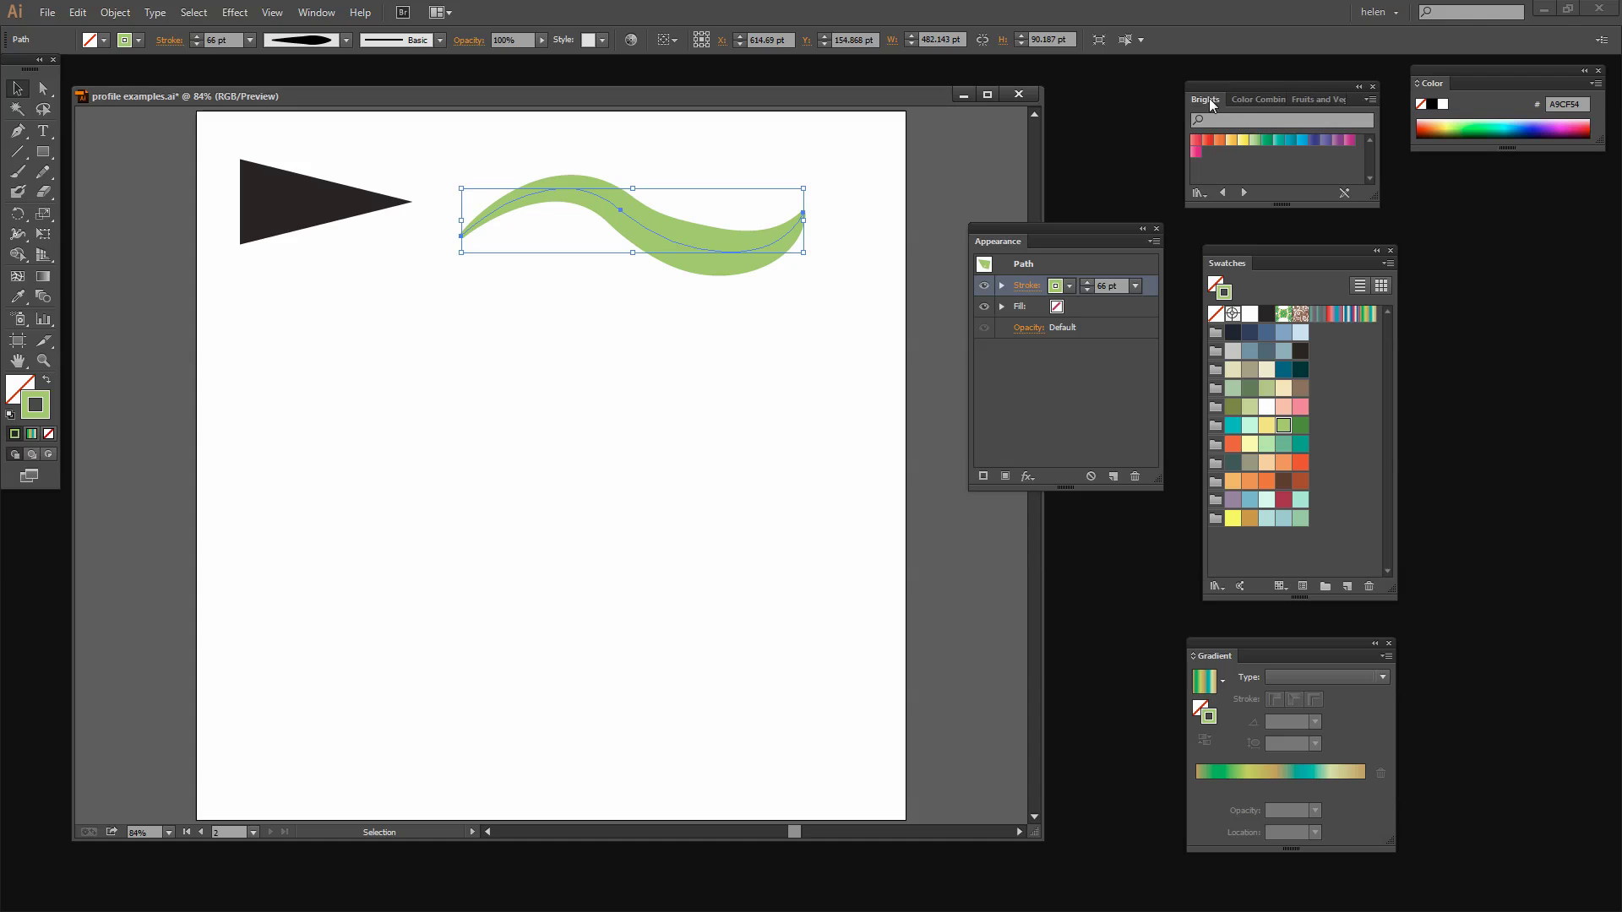
click(1255, 100)
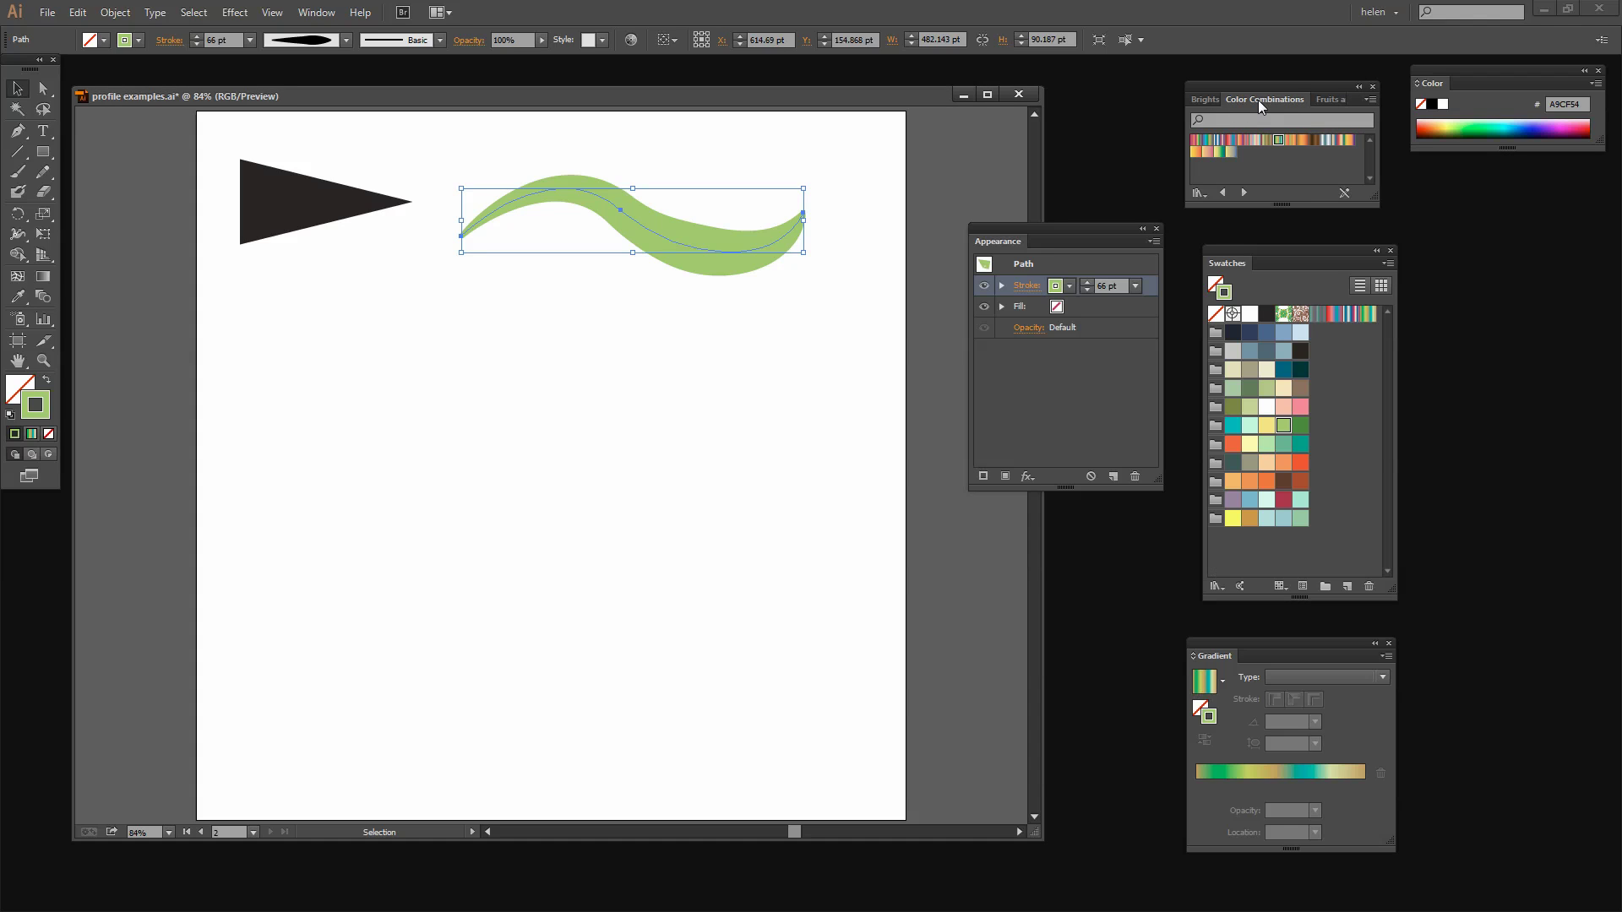
click(1338, 98)
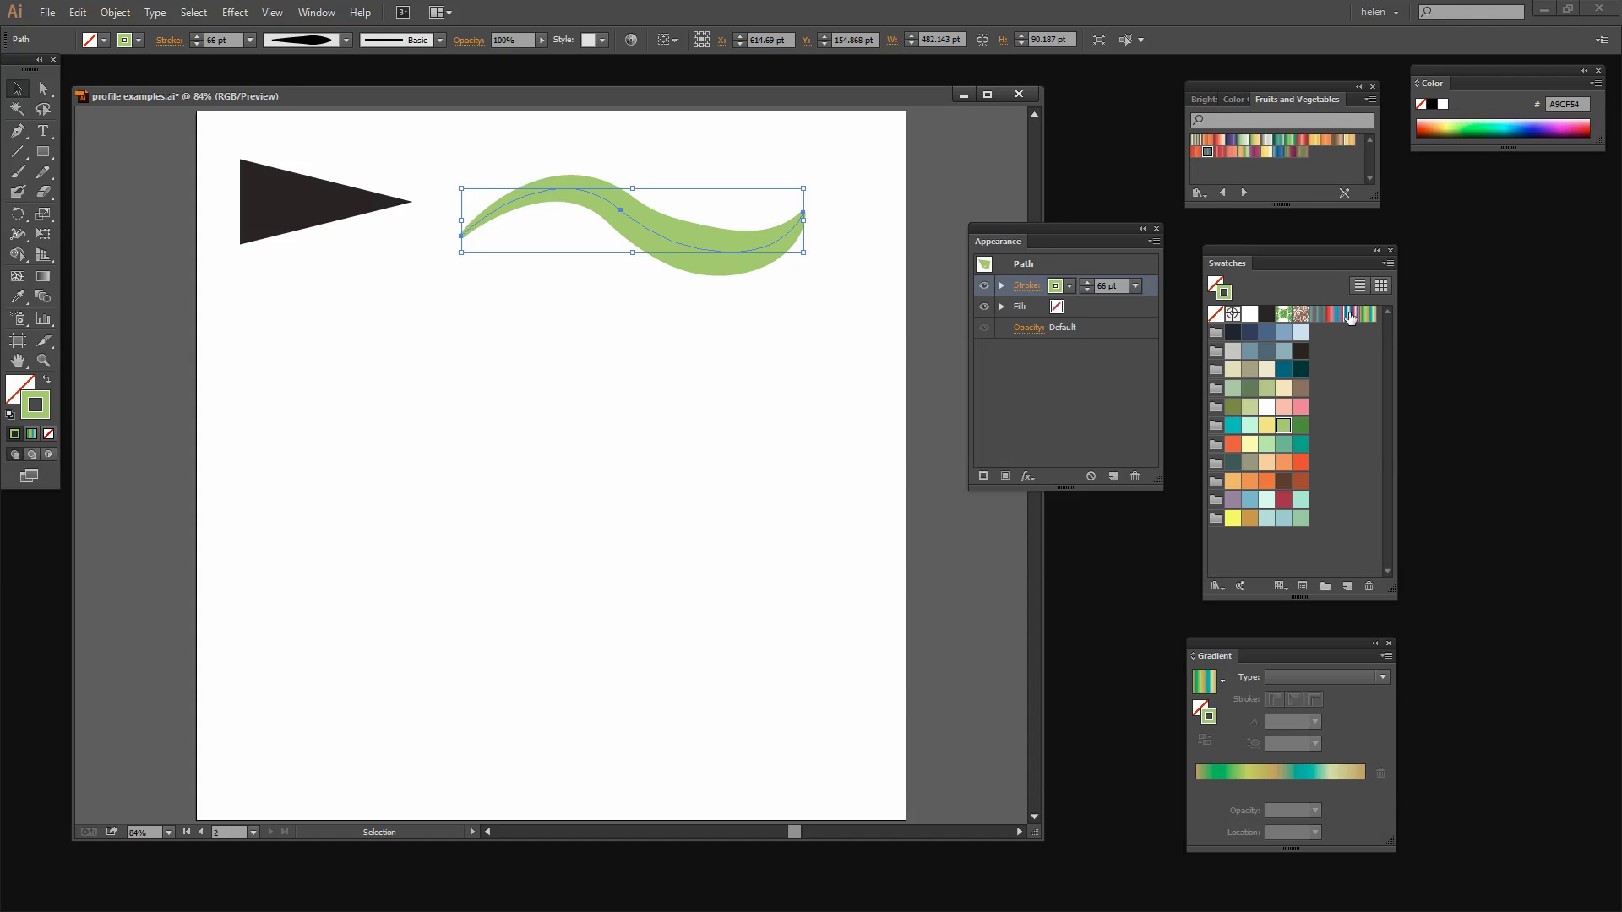
click(1385, 263)
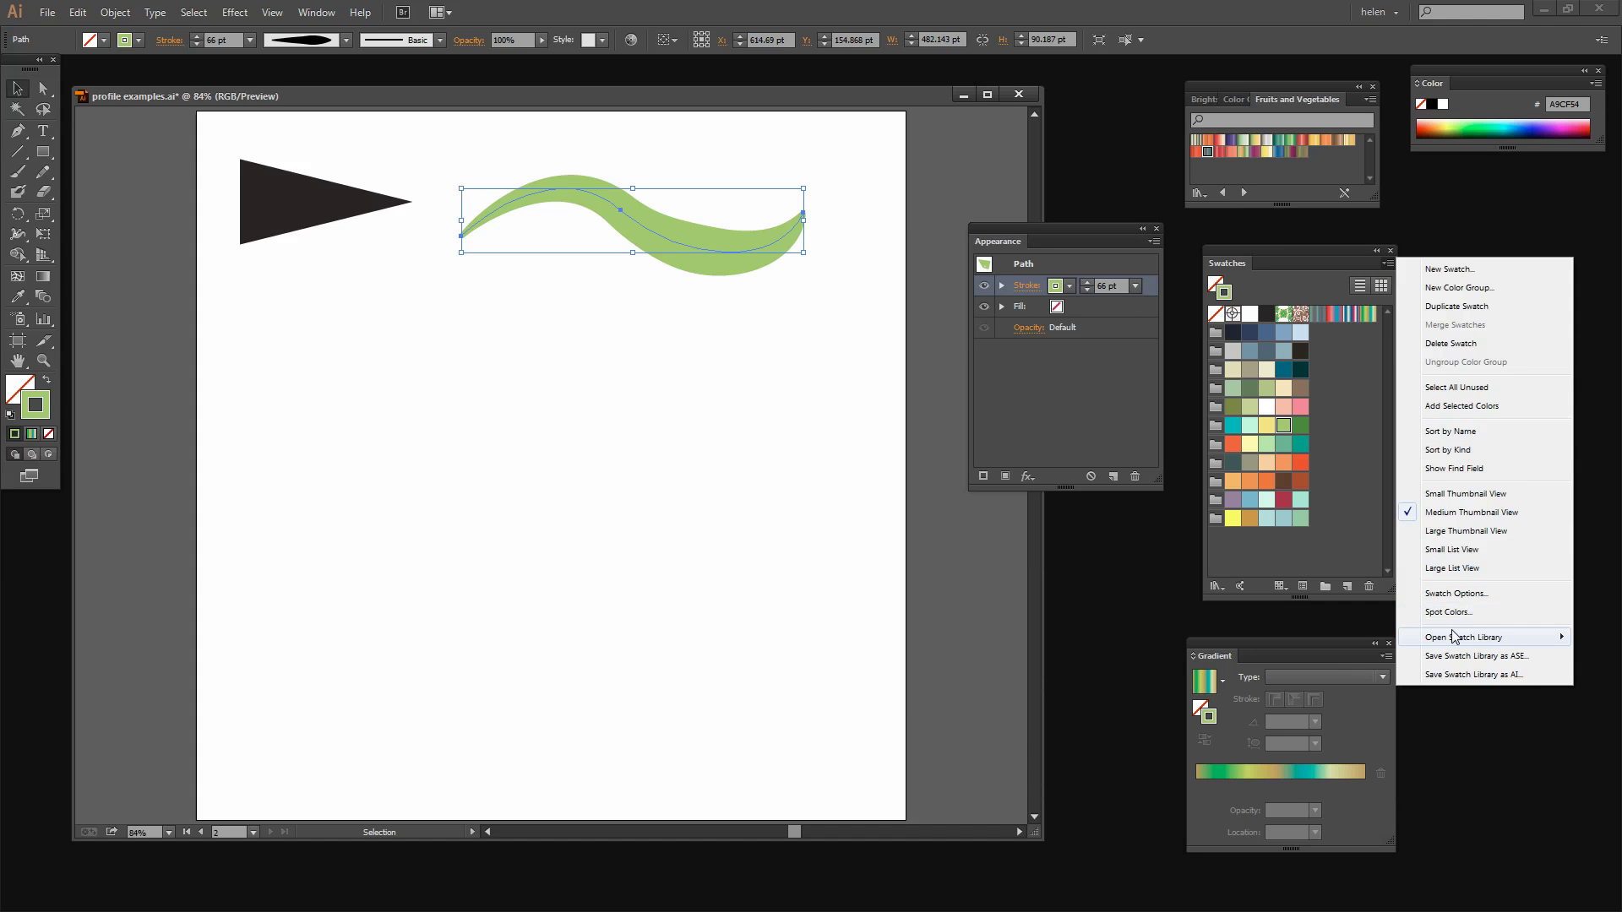
mouse_move(1453, 638)
mouse_move(1300, 376)
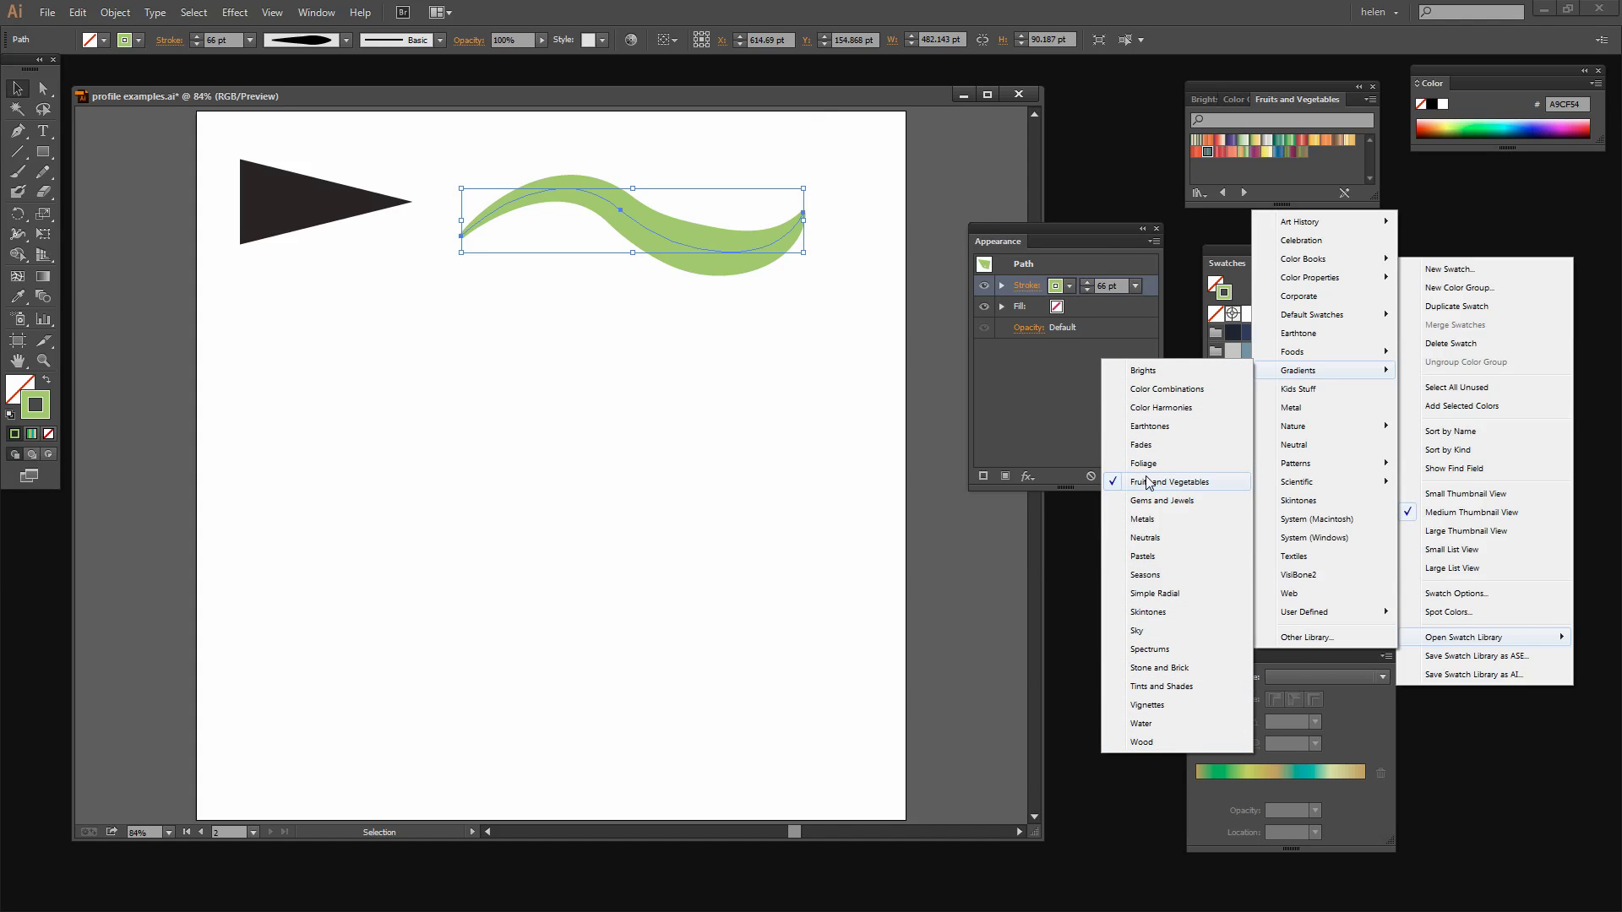
click(1006, 426)
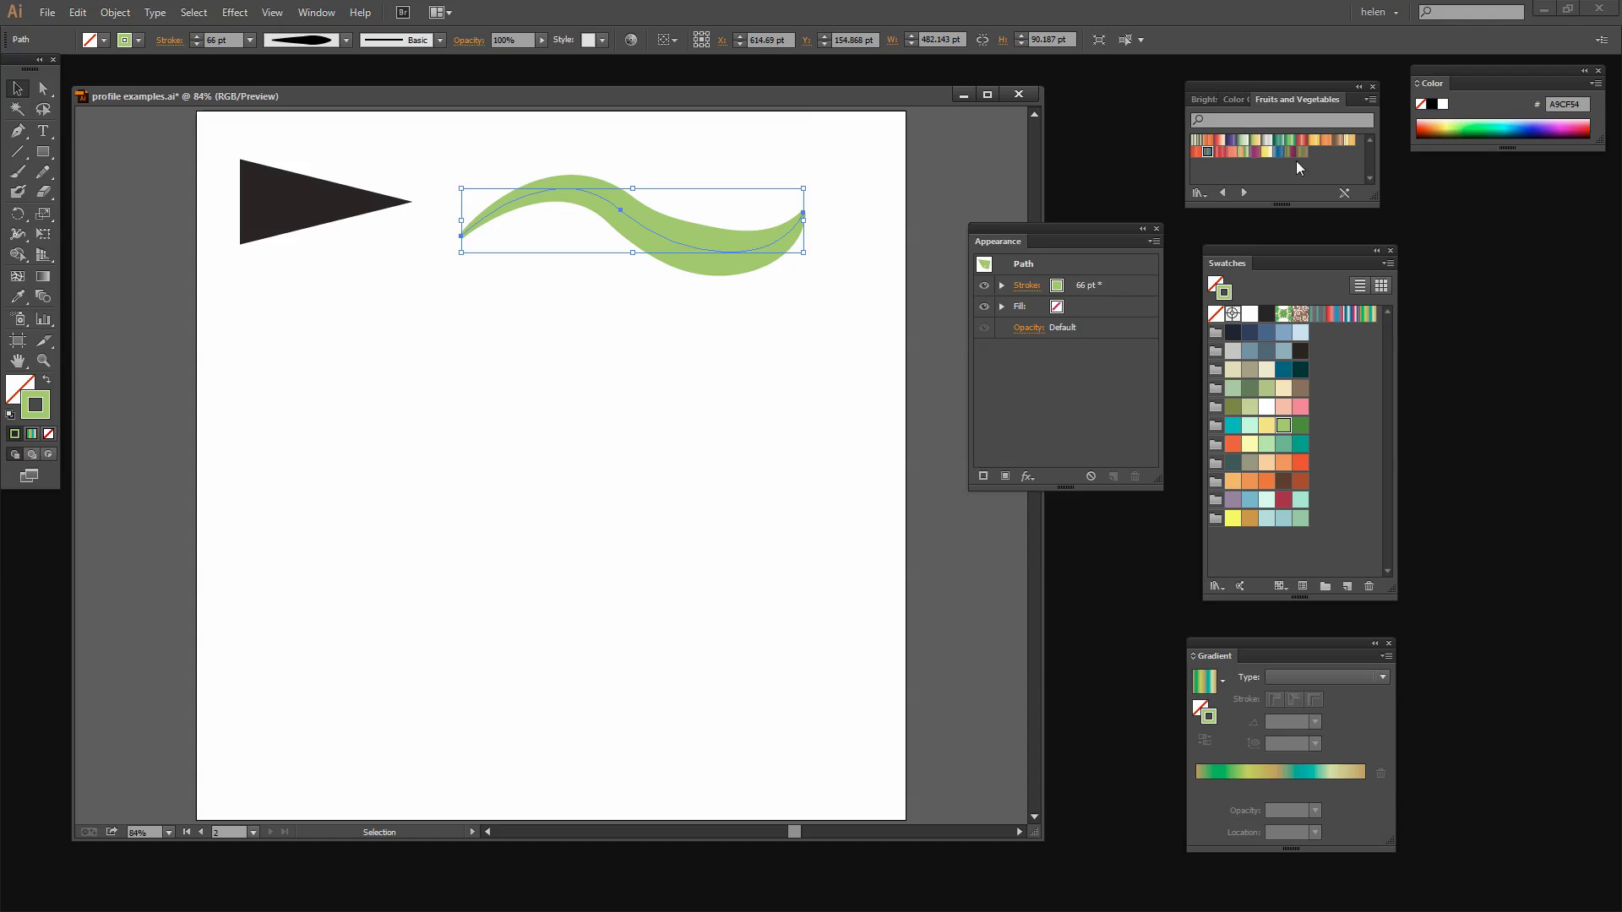
Give the wavy path's stroke a gradient, trying Broccoli and ending on the orange-and-green gradient from Fruits and Vegetables.
click(32, 434)
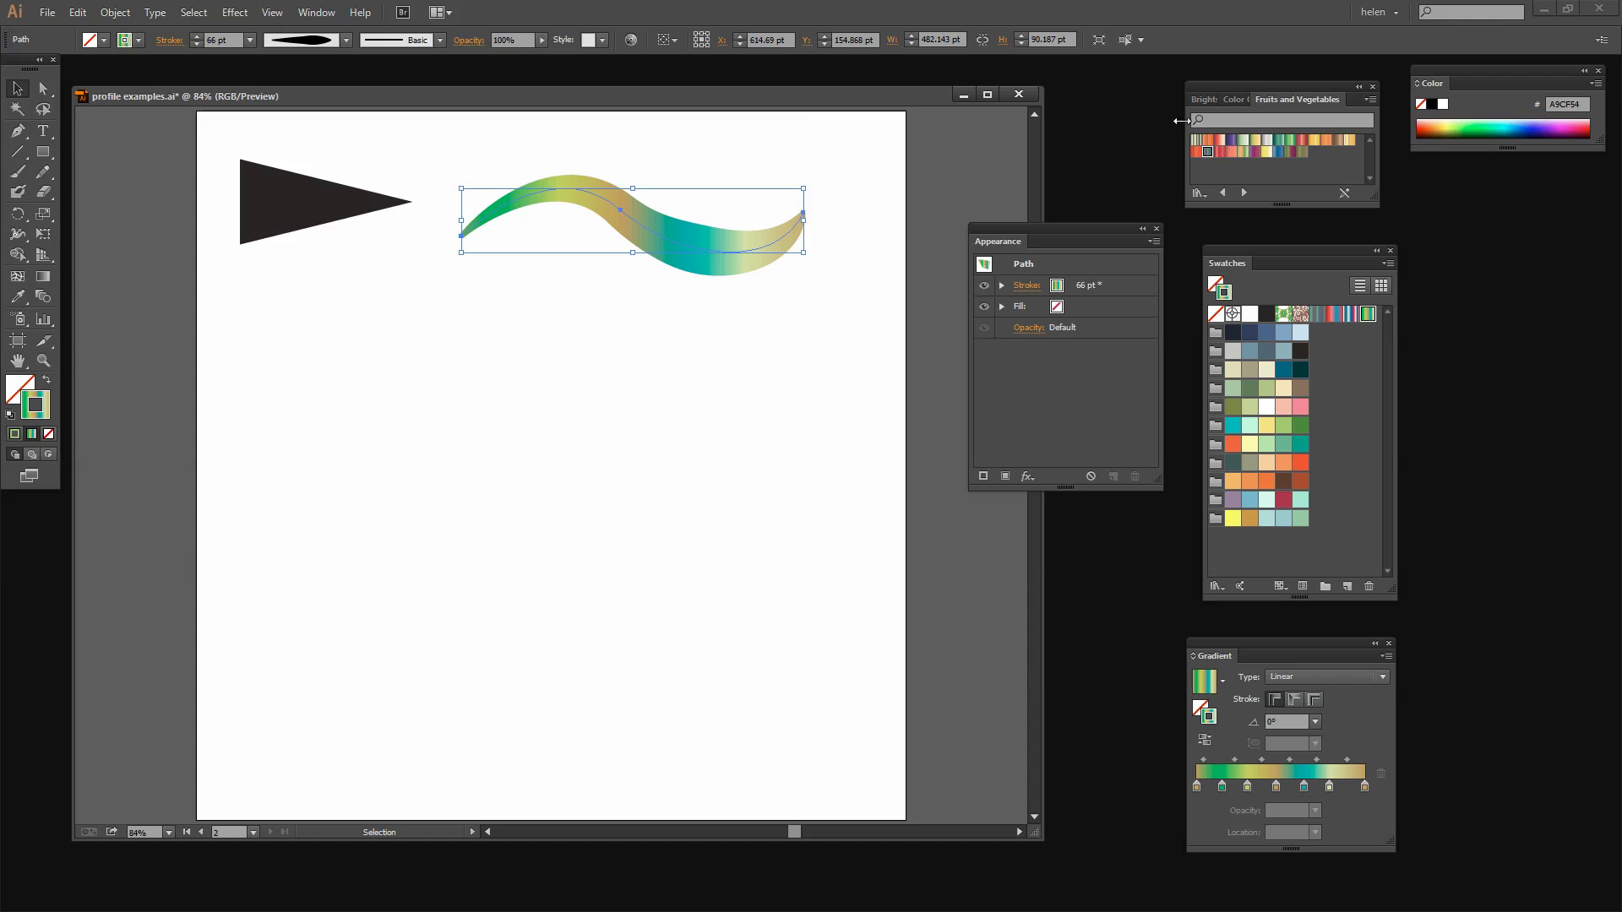
click(1279, 141)
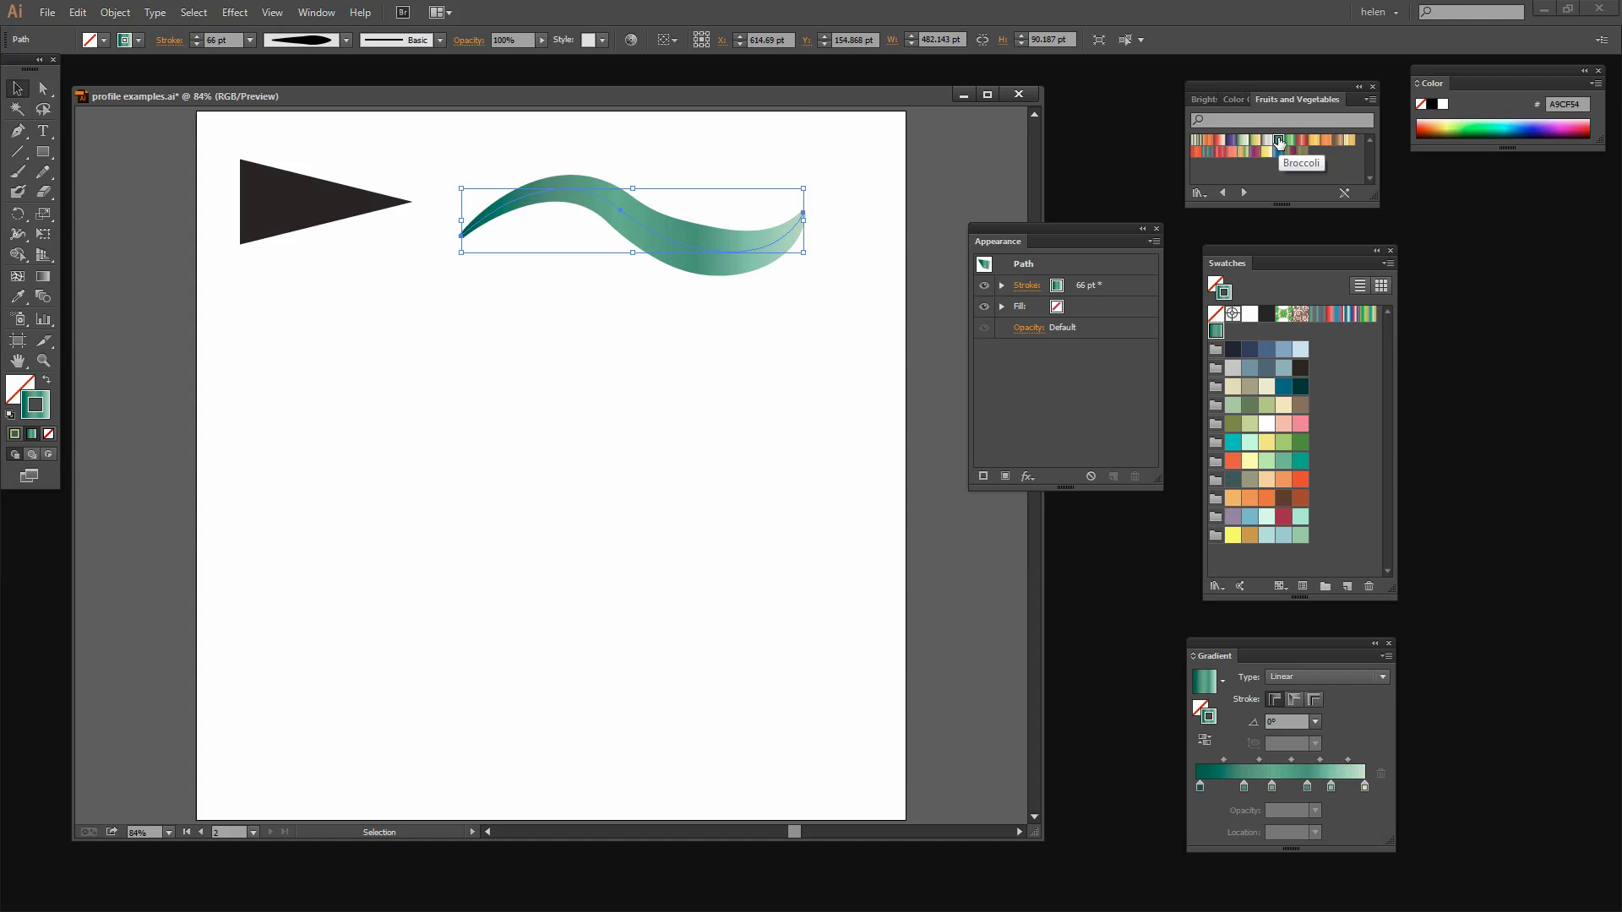
click(1241, 153)
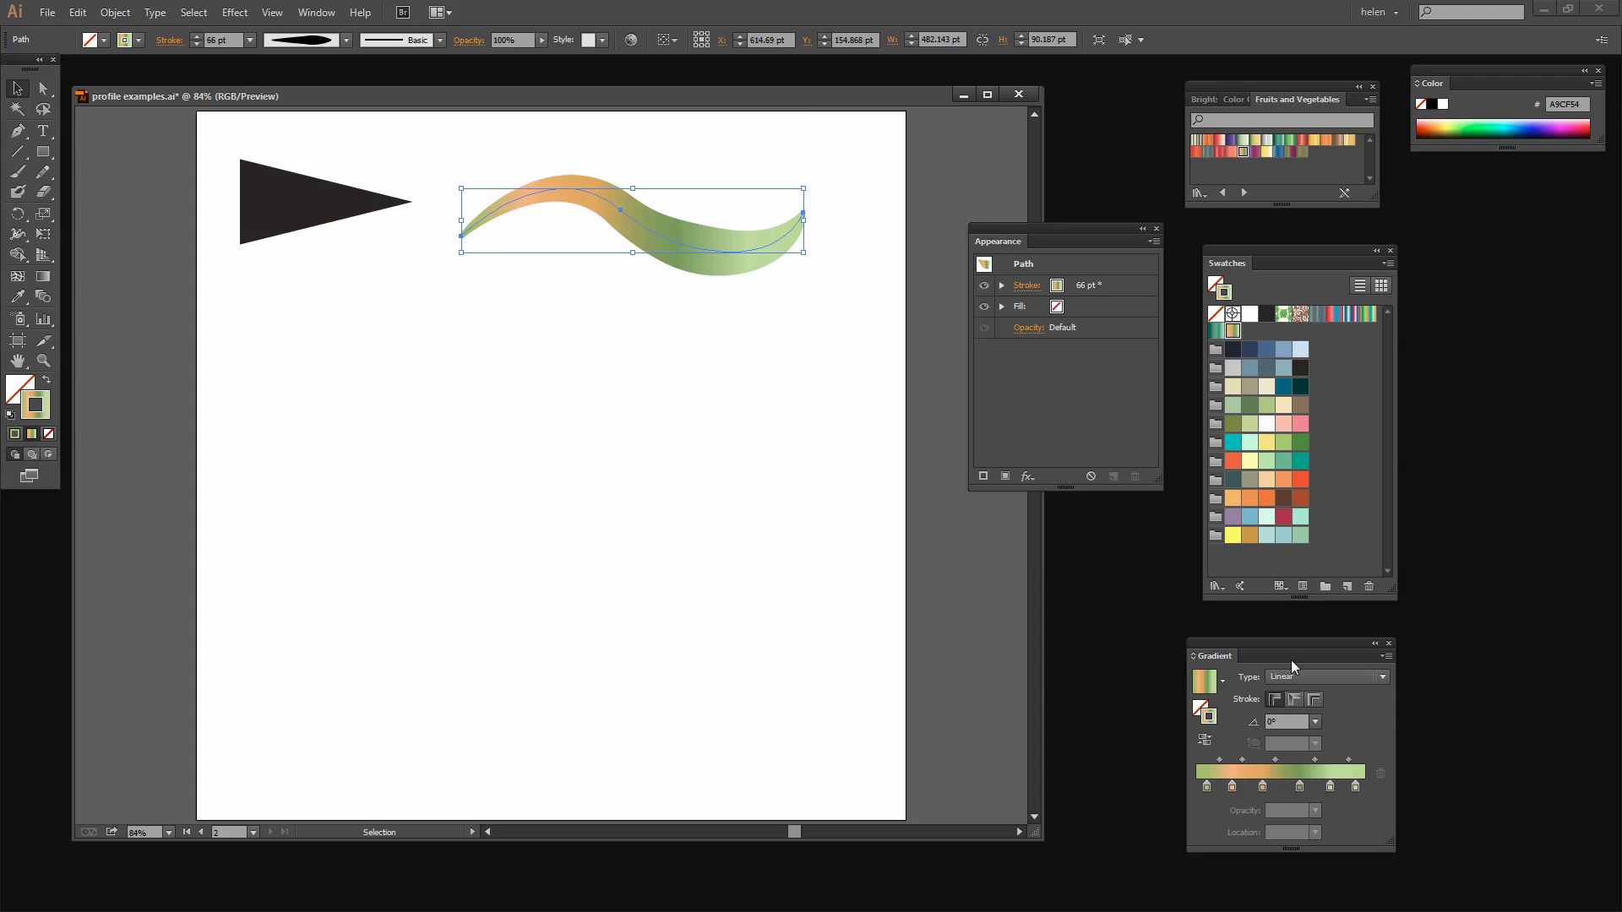
Bring the Gradient panel onto the artboard beneath the wedge and check the list of available panels.
drag(1282, 645, 318, 333)
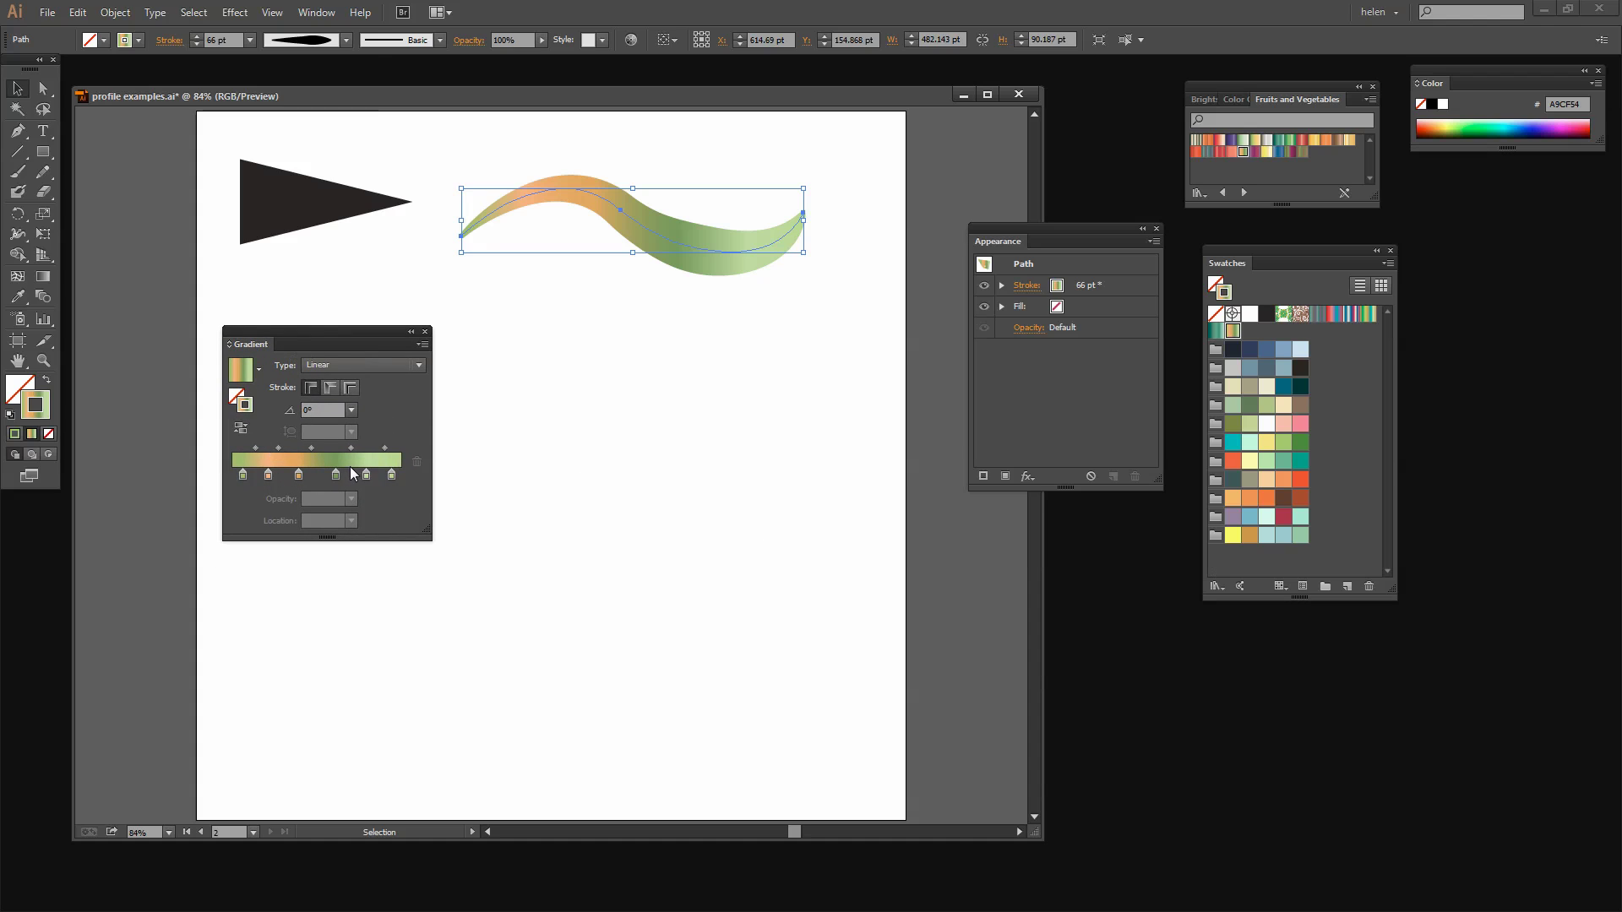
click(316, 13)
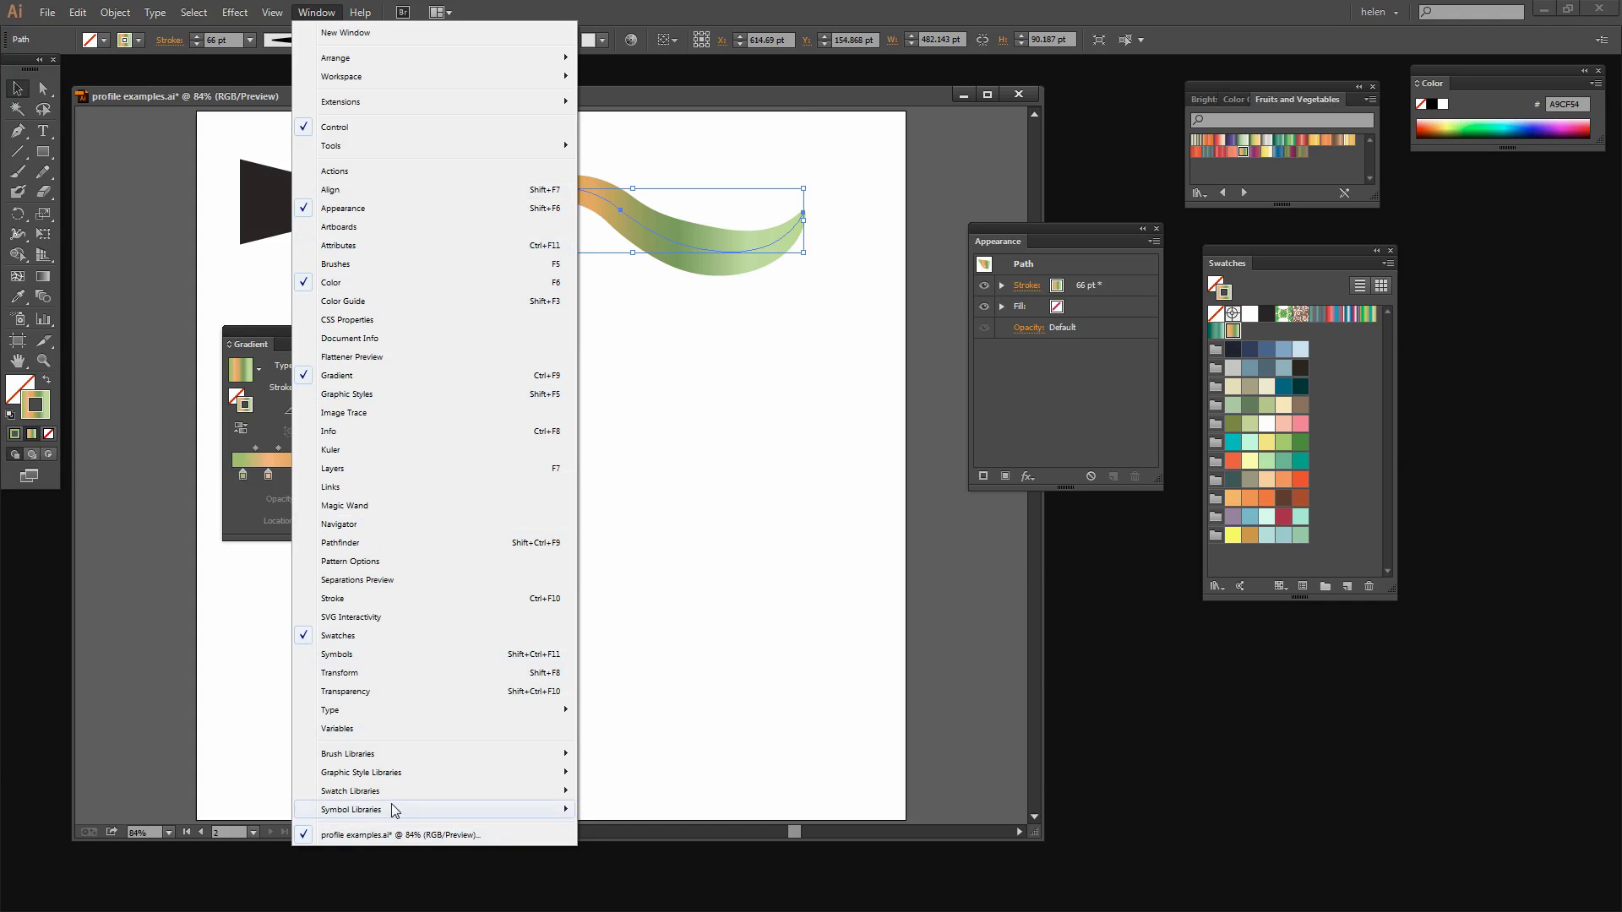
click(708, 516)
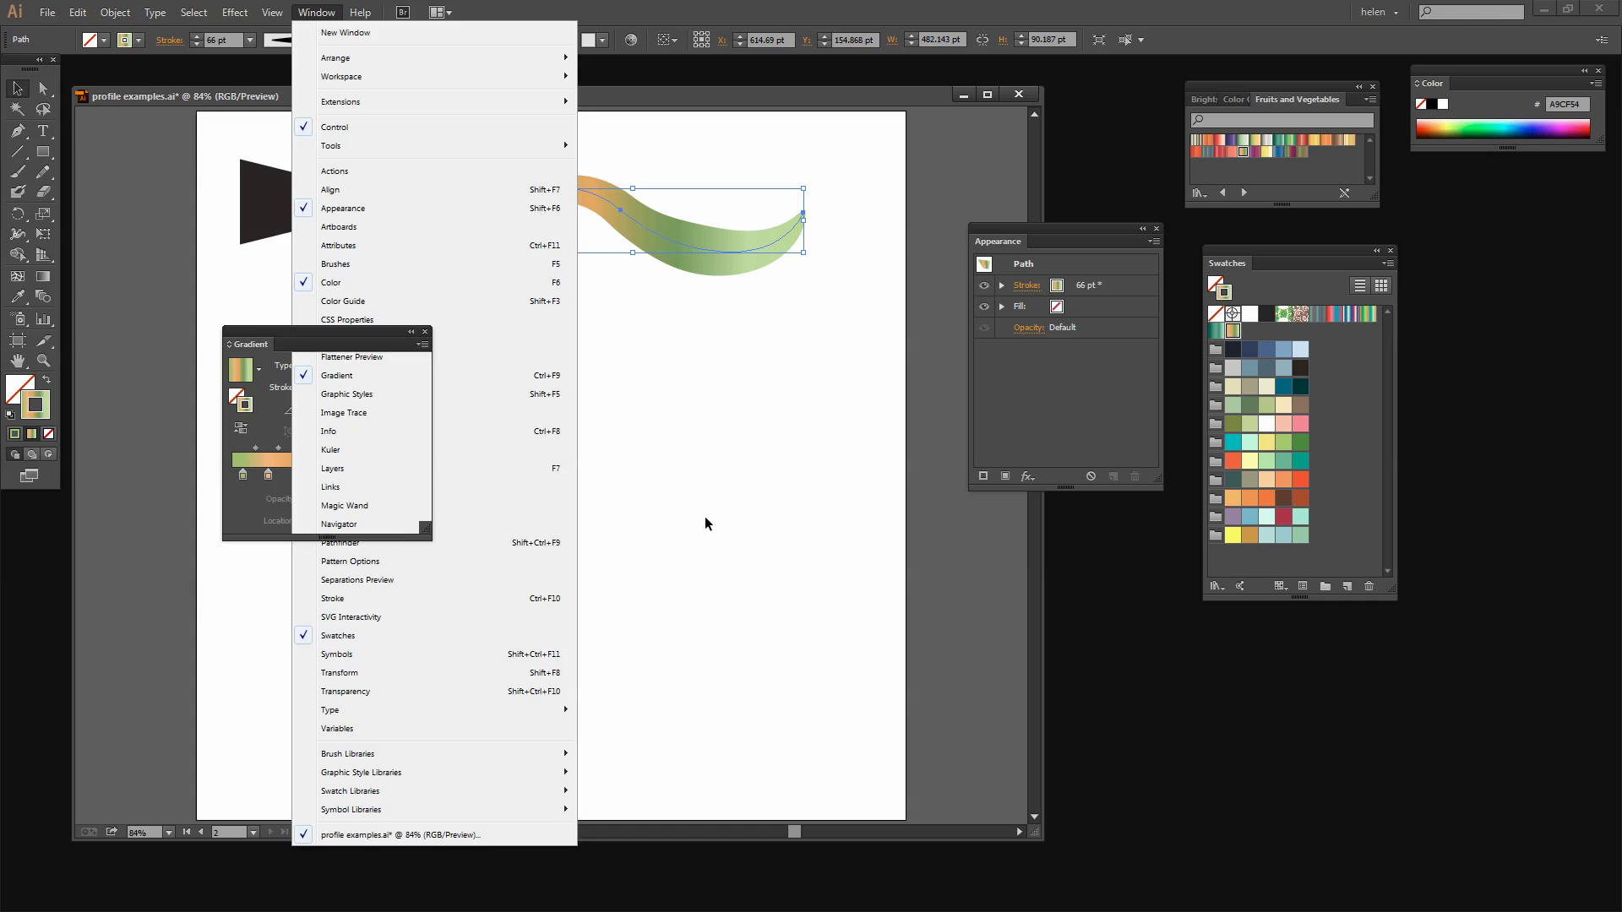
click(602, 193)
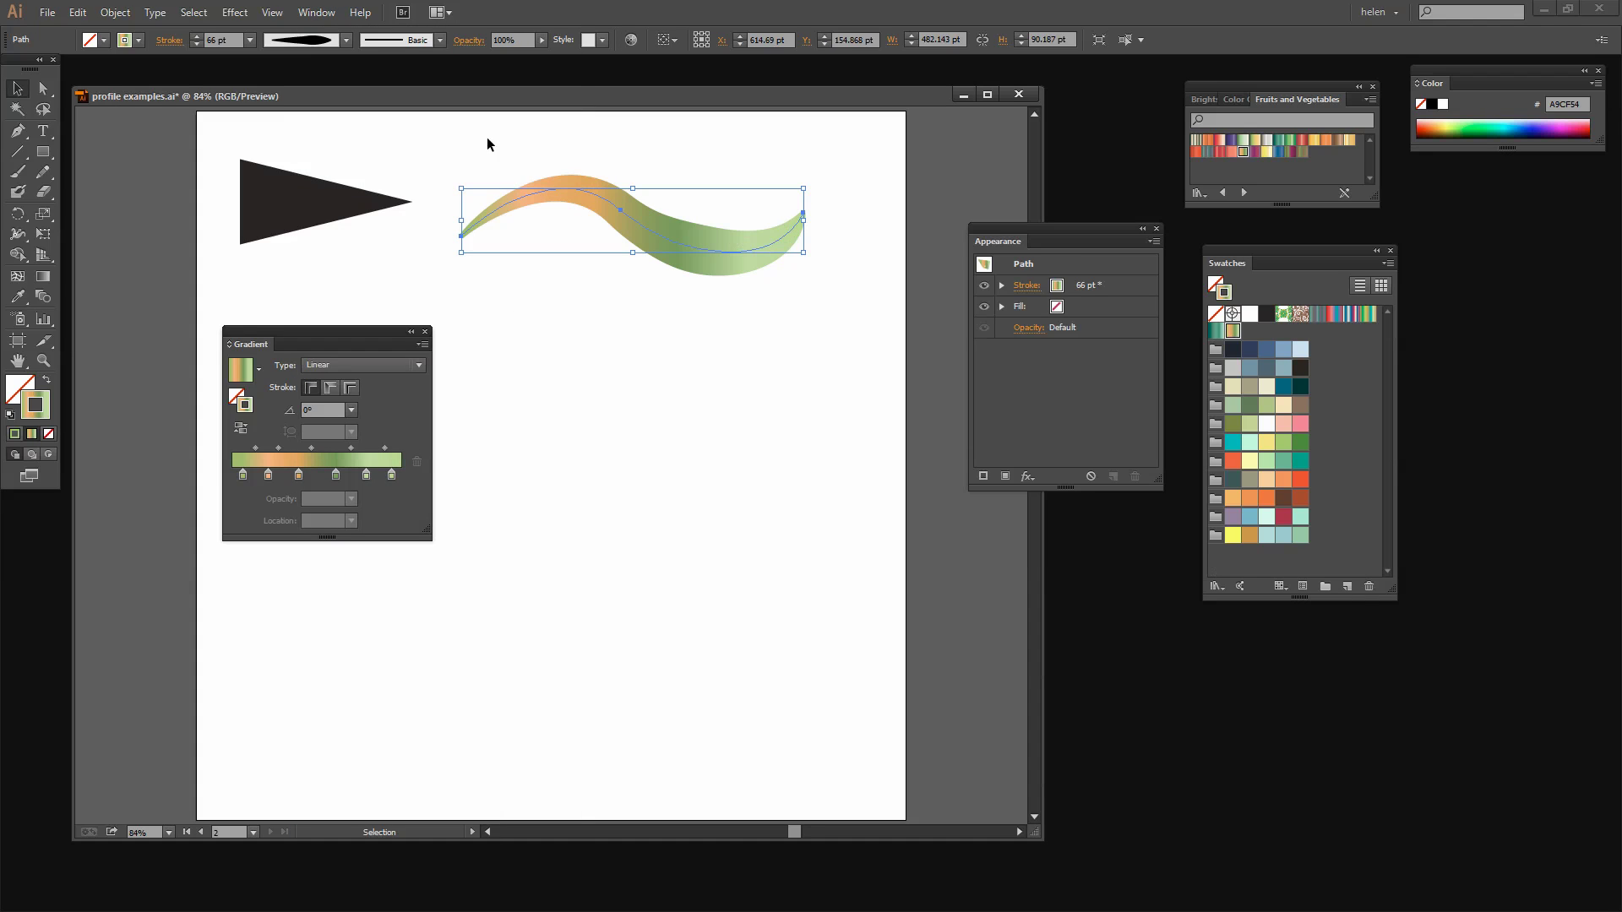
Try a radial gradient on the wavy path, applied along and across the stroke and finally within it.
click(418, 365)
click(329, 402)
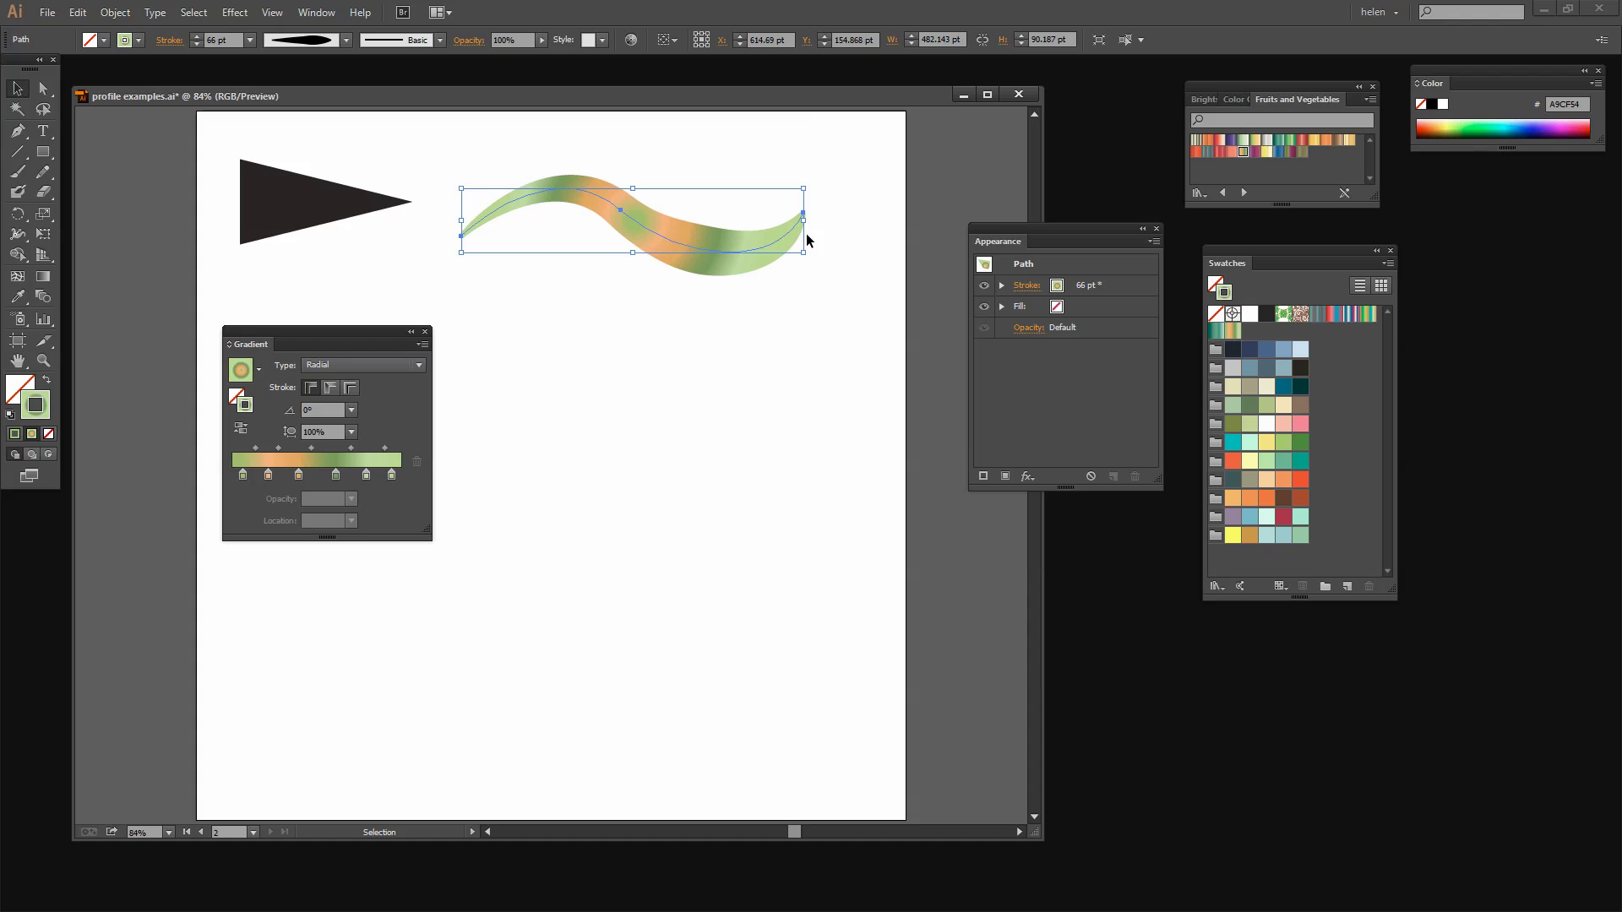
click(331, 387)
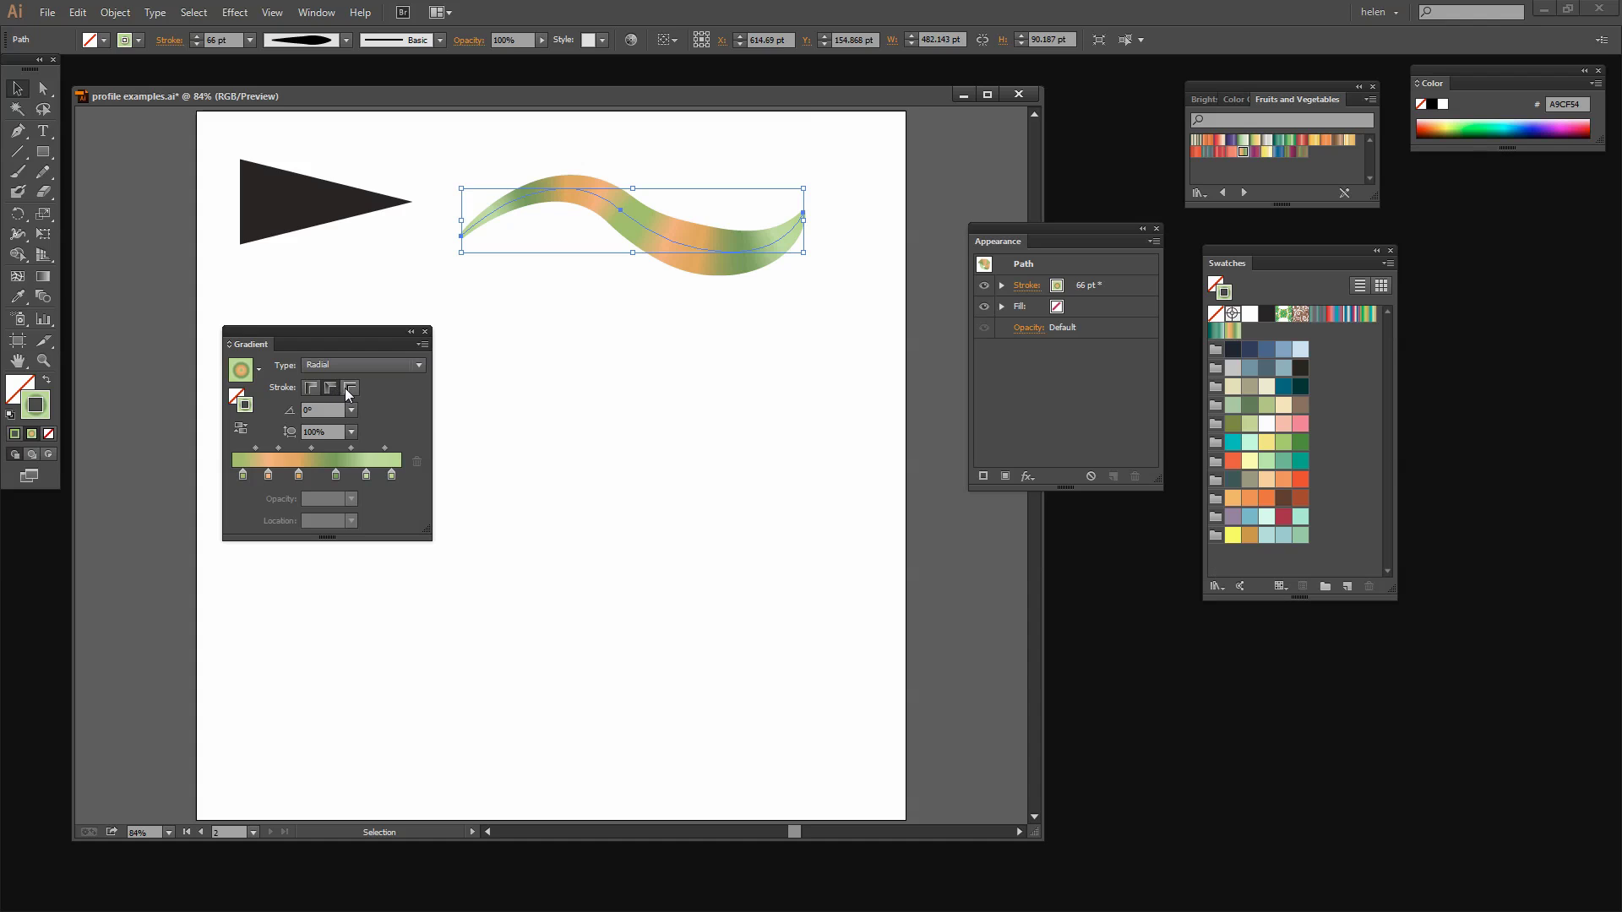
click(352, 390)
click(310, 388)
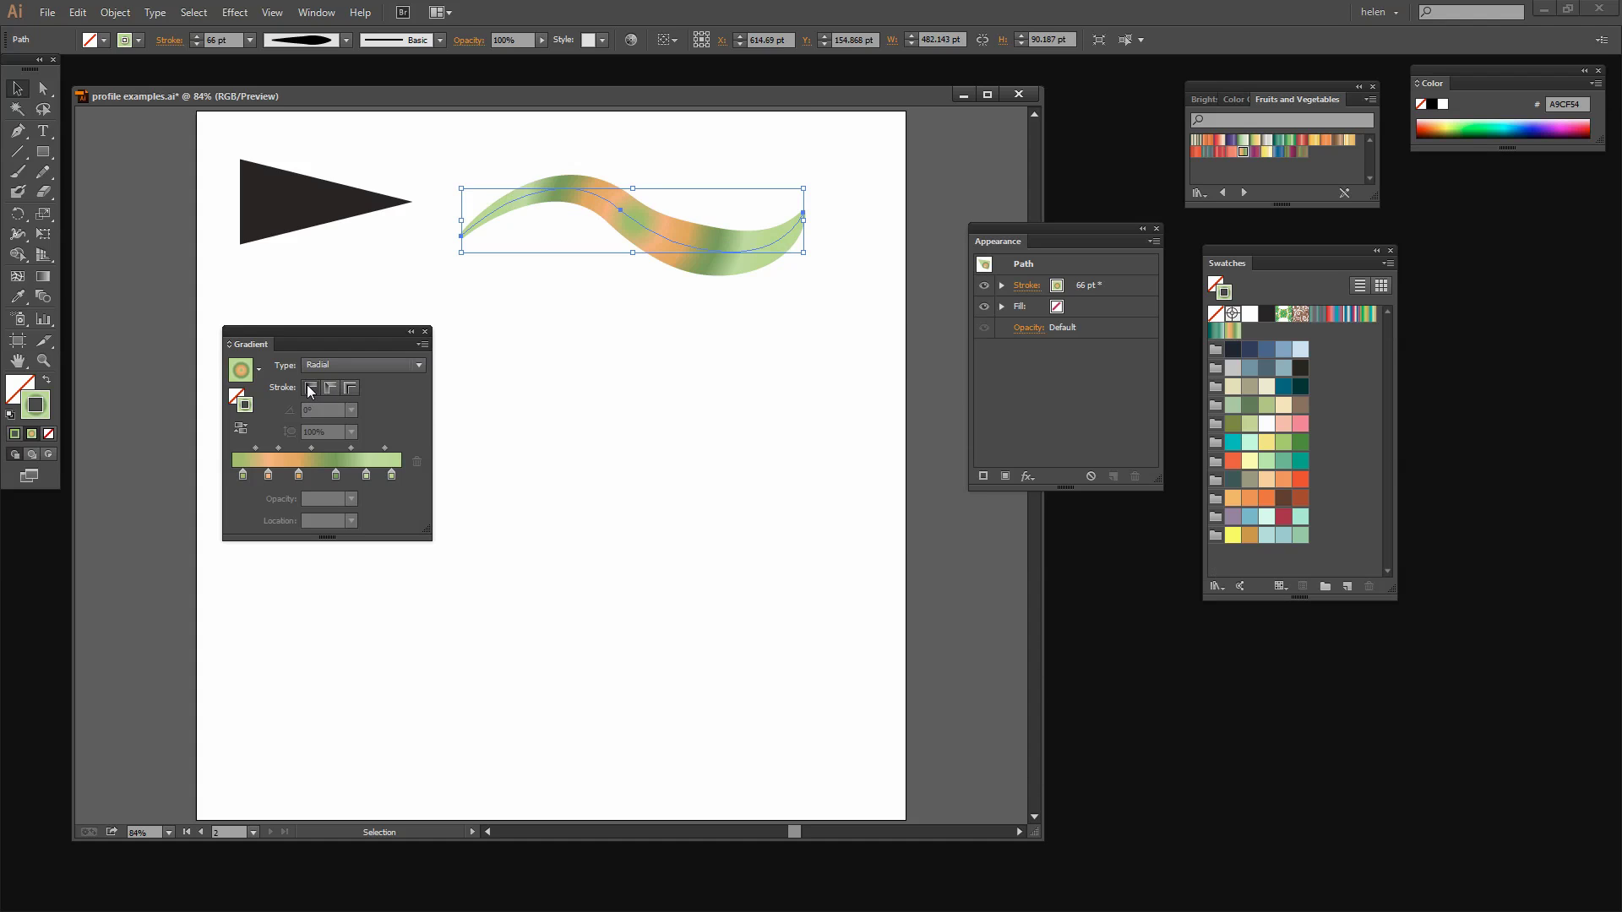
Return the wavy path's gradient to linear, try it across and along the stroke, and end with it within the stroke.
click(412, 366)
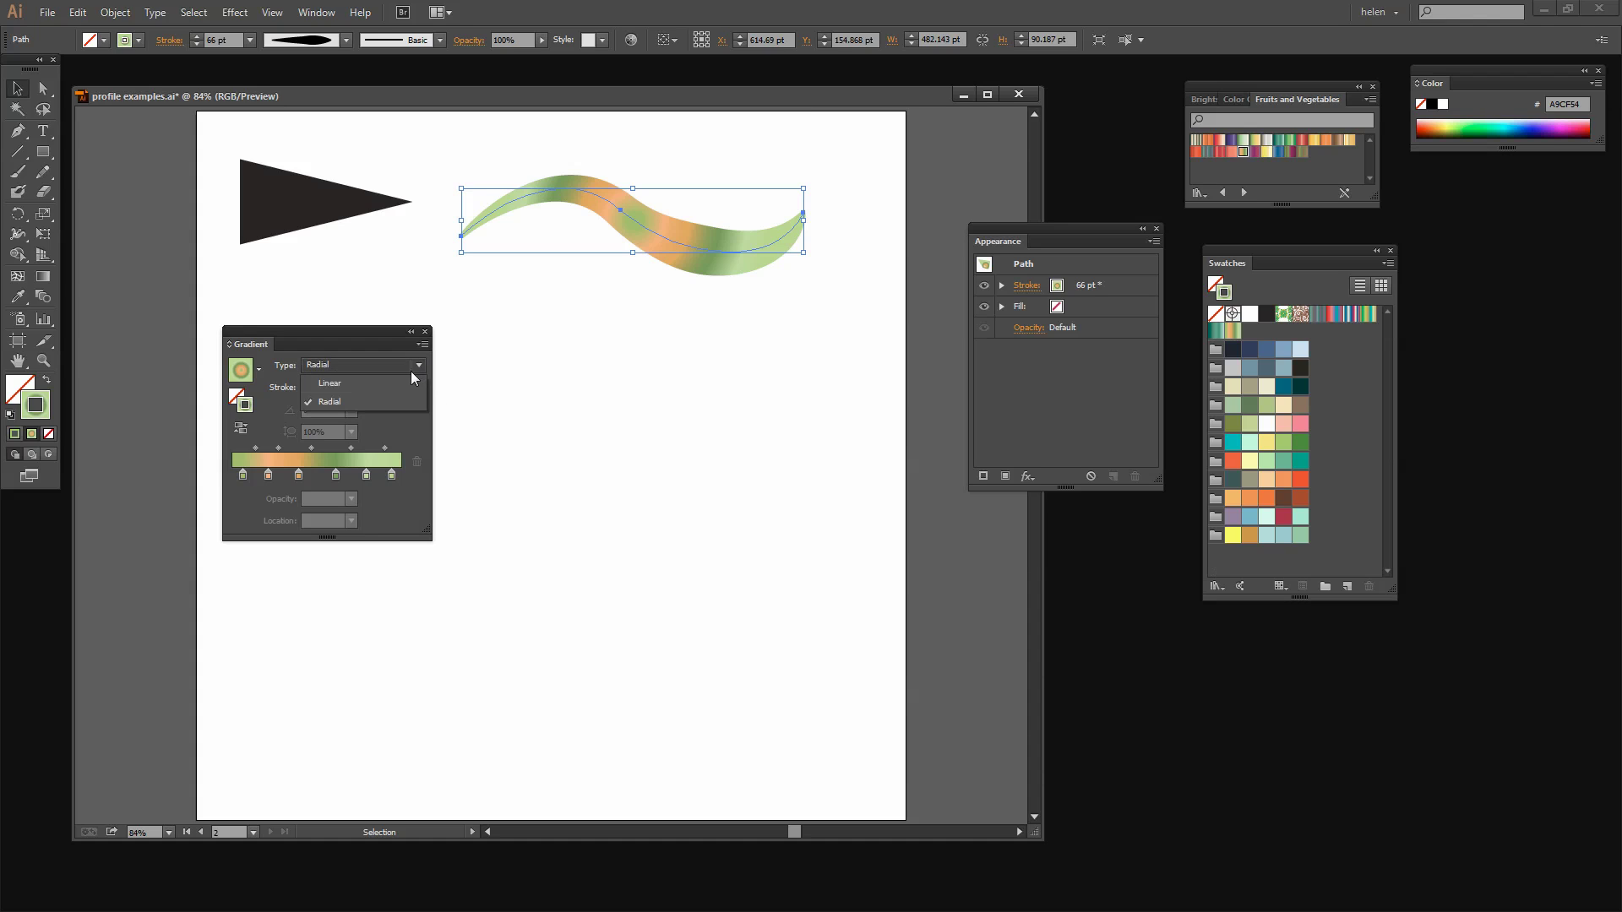
click(336, 384)
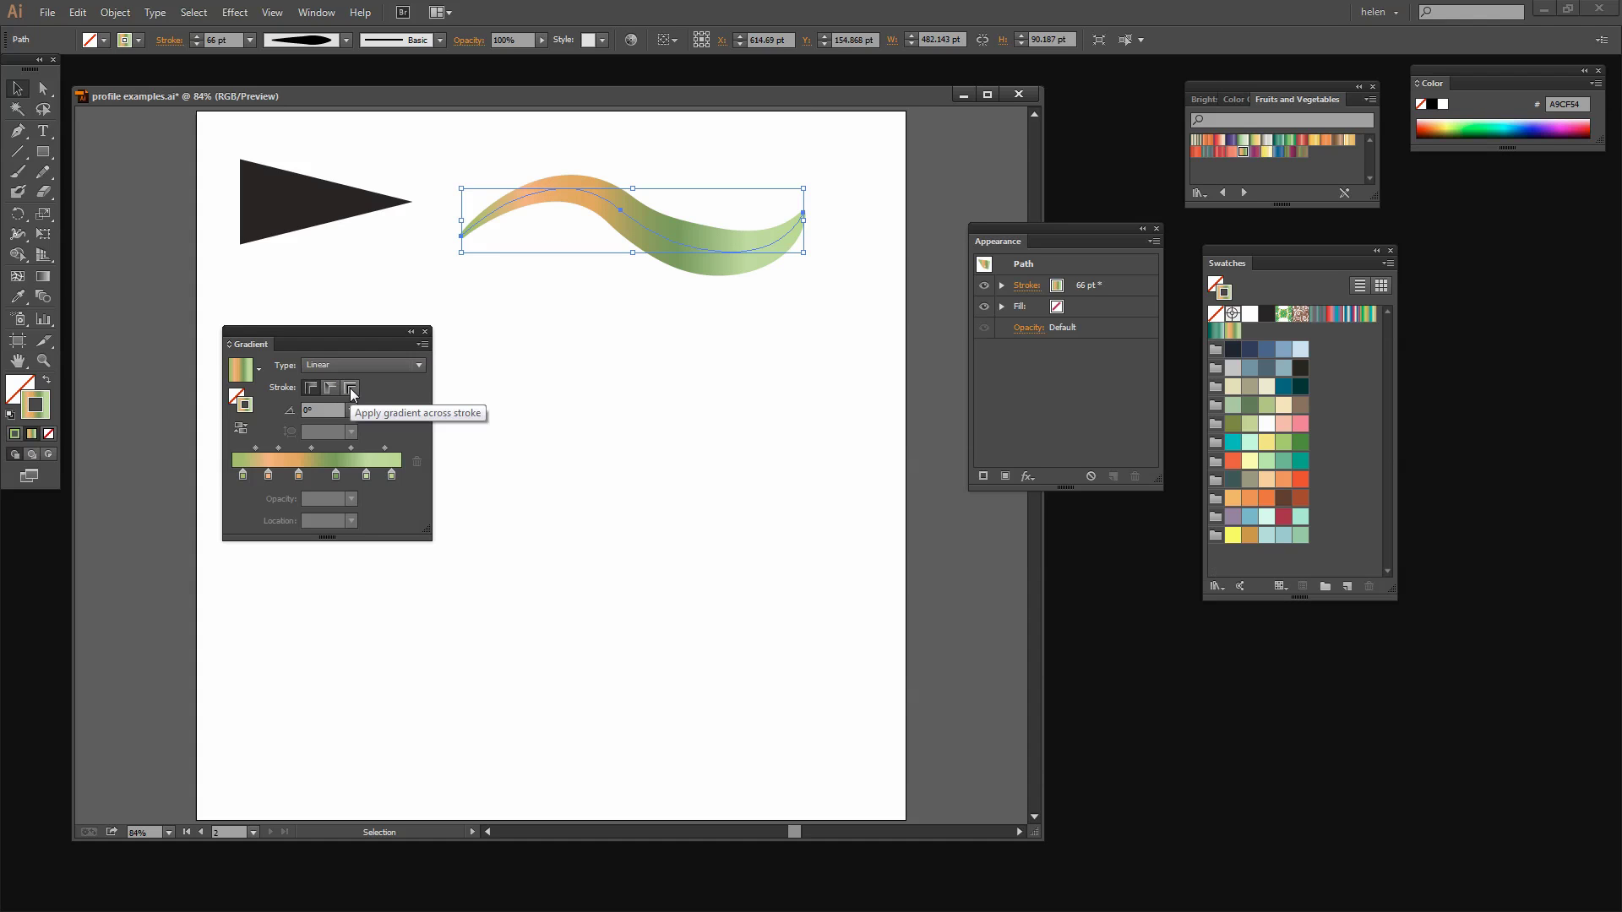
click(351, 389)
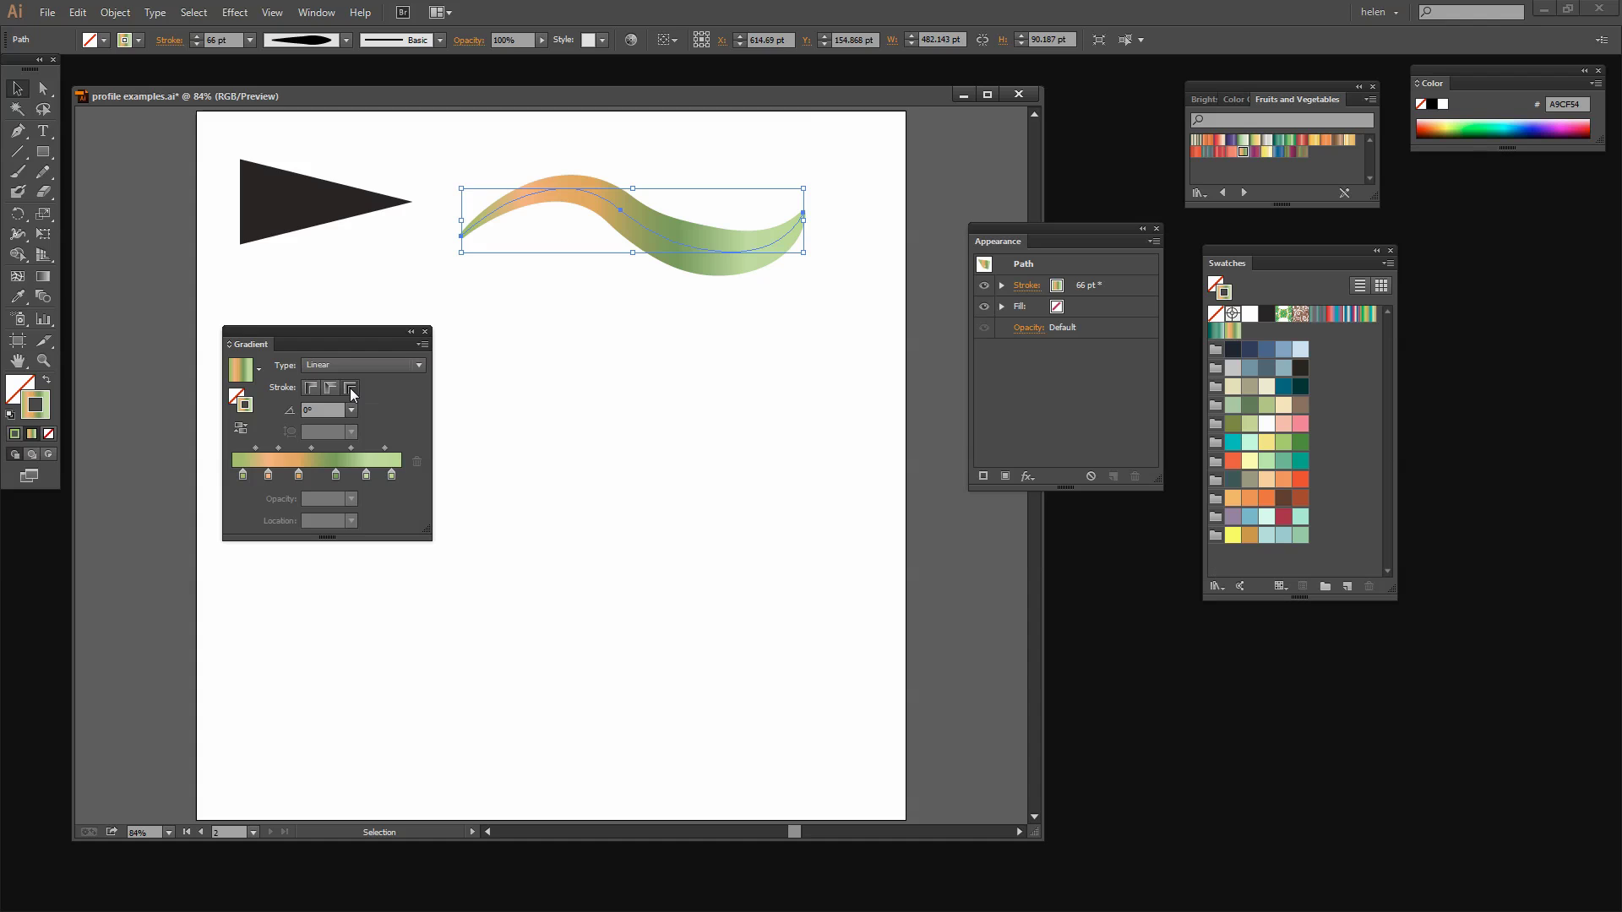
click(350, 389)
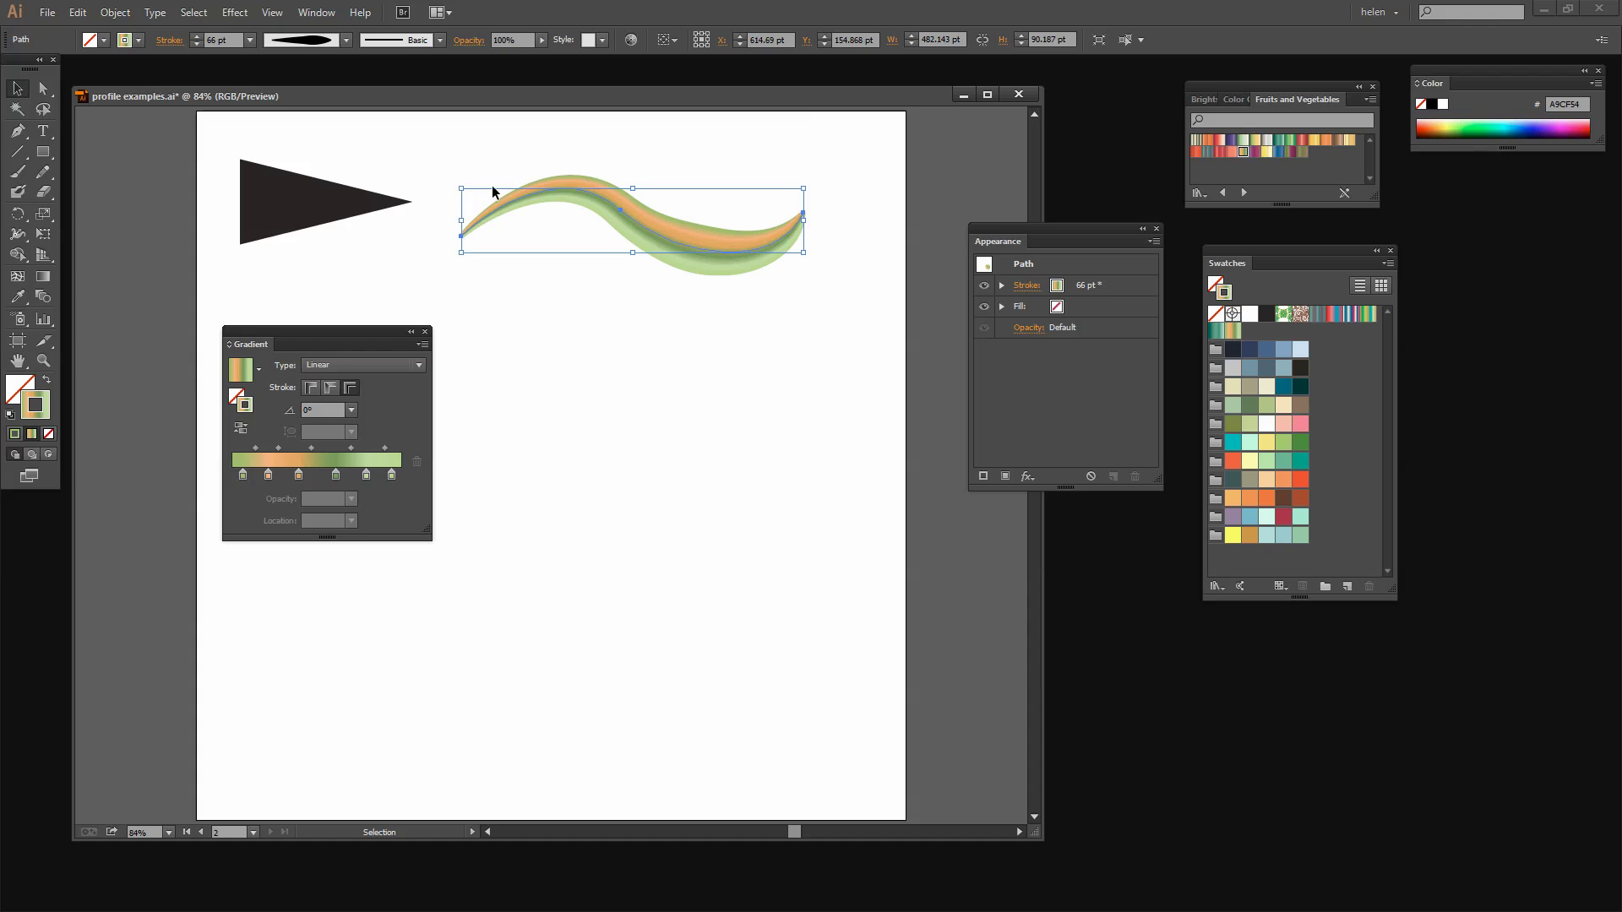
click(329, 387)
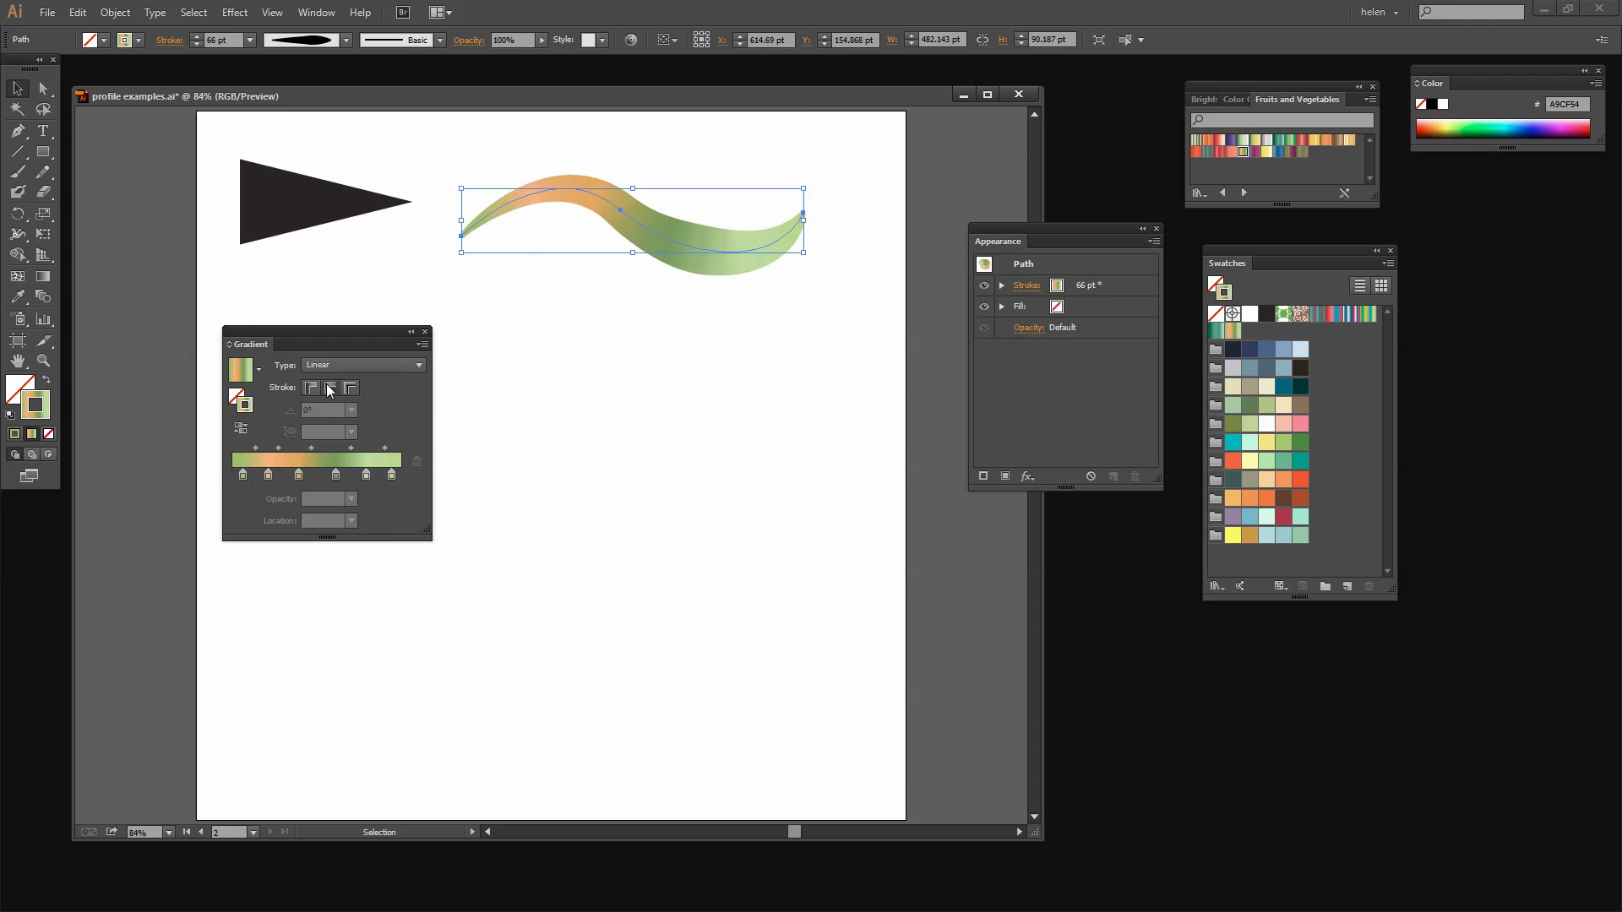
click(307, 386)
click(594, 521)
Go to artboard 1 and examine the gradient settings of the three linear gradient bars.
click(253, 832)
click(266, 850)
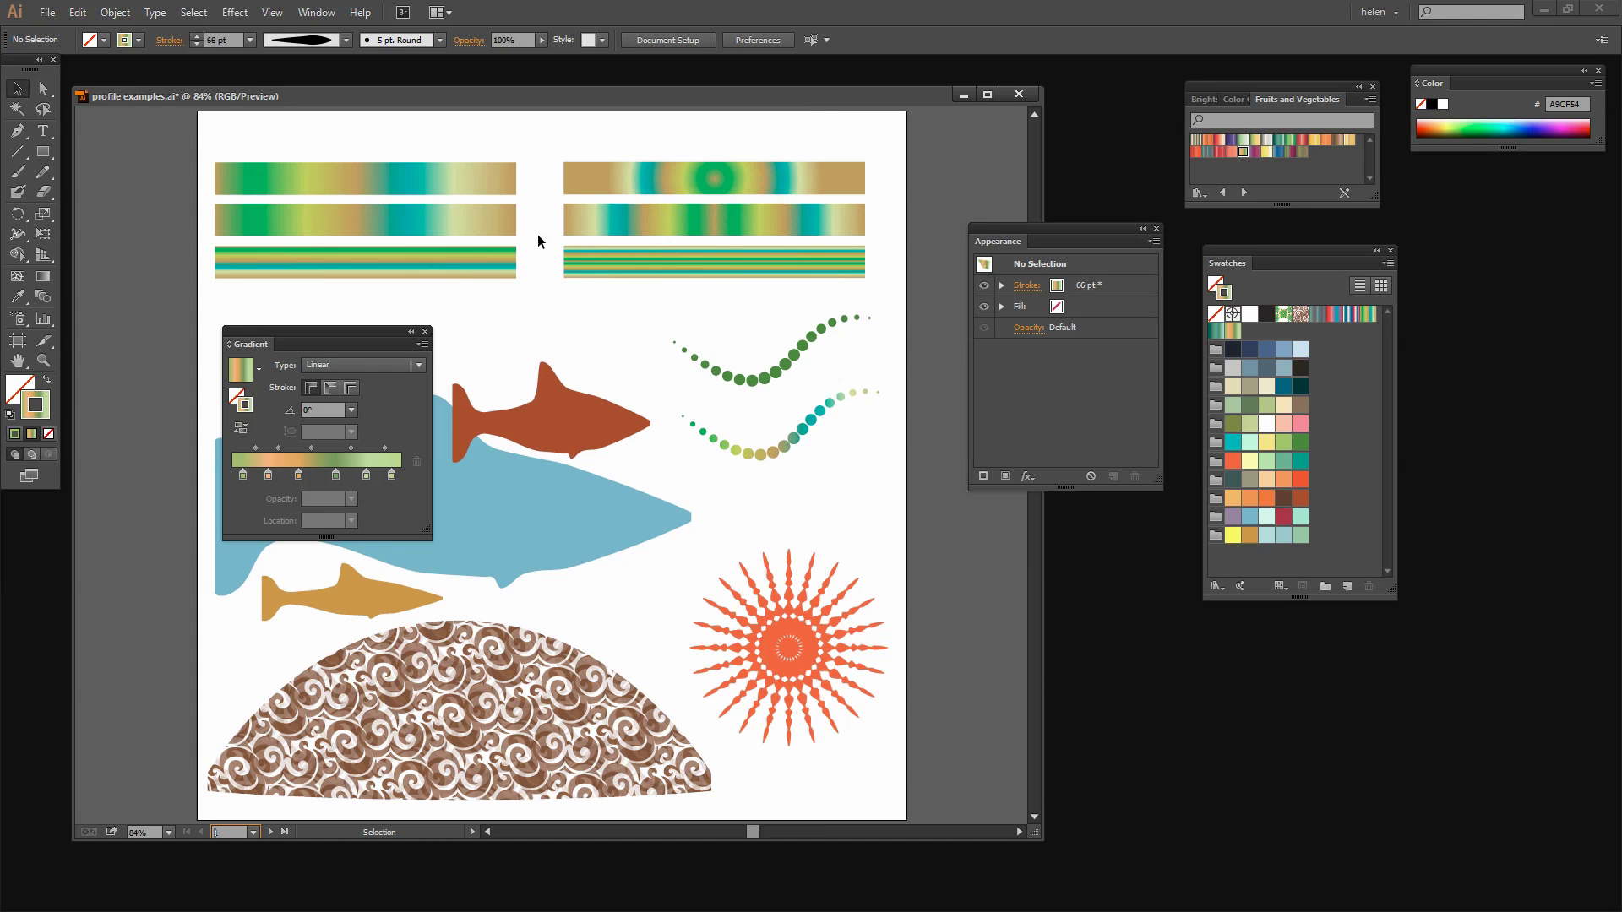
click(351, 175)
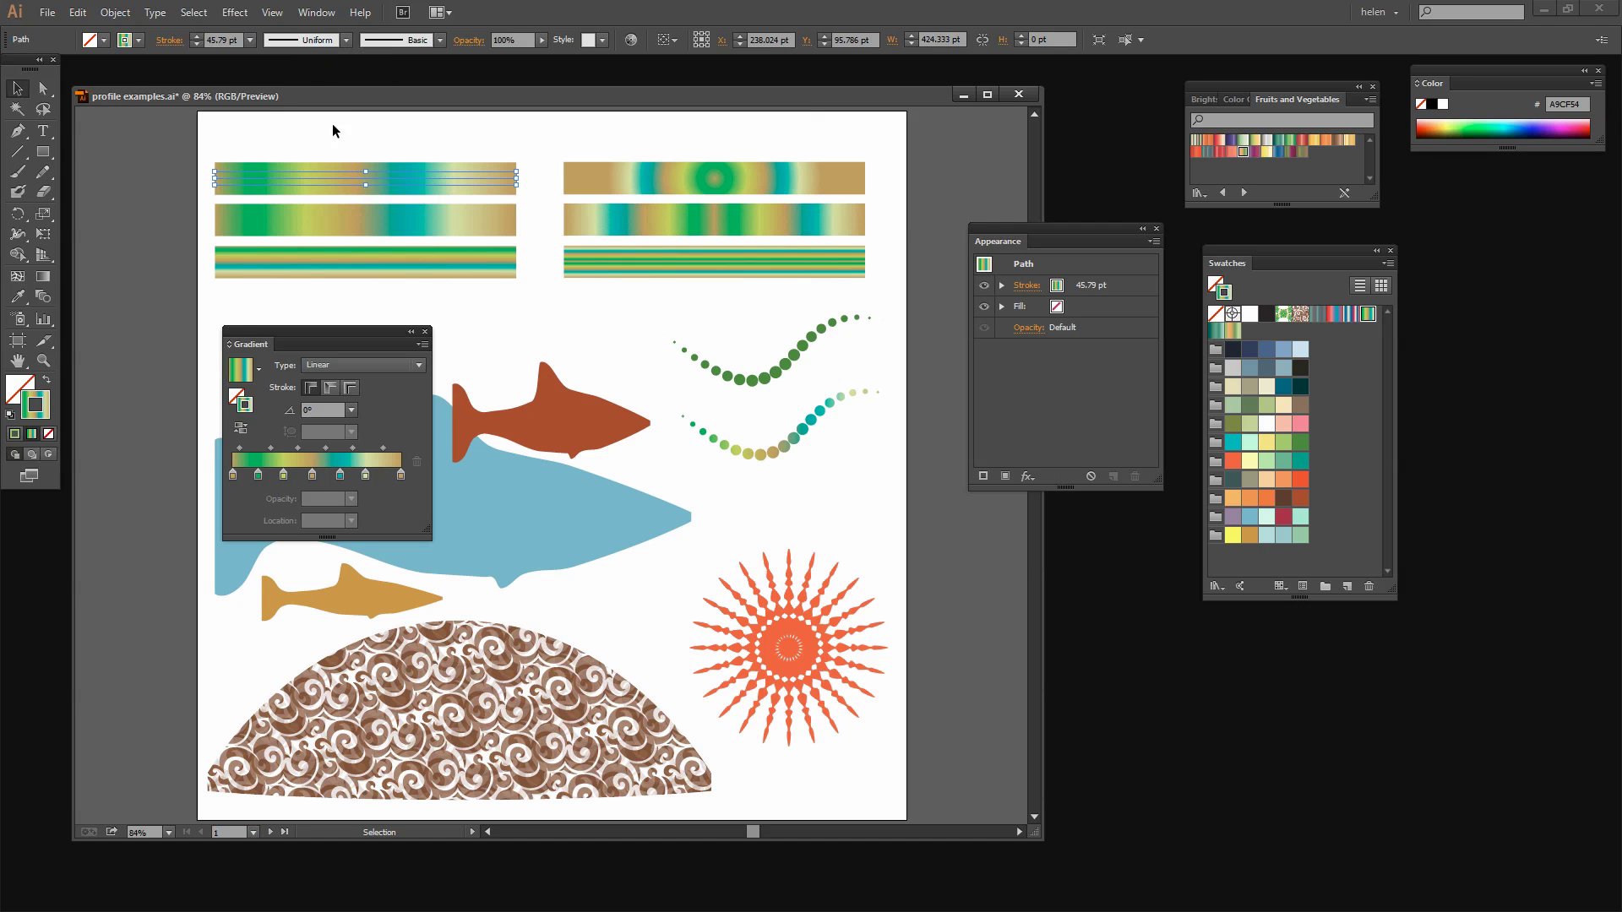
click(397, 215)
click(399, 255)
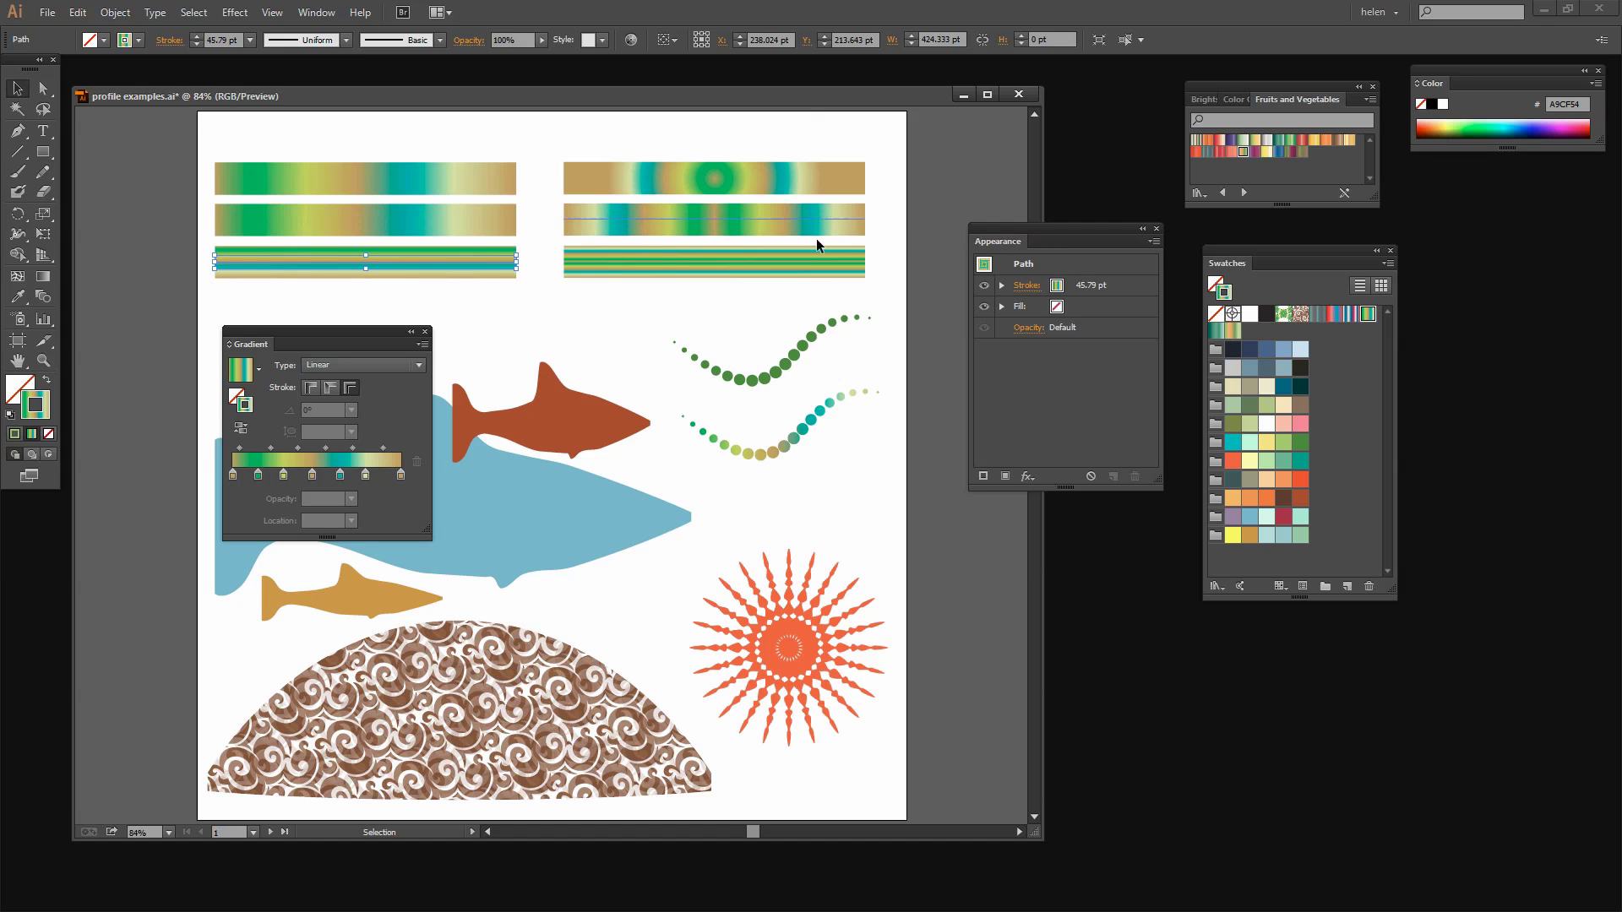
click(1012, 285)
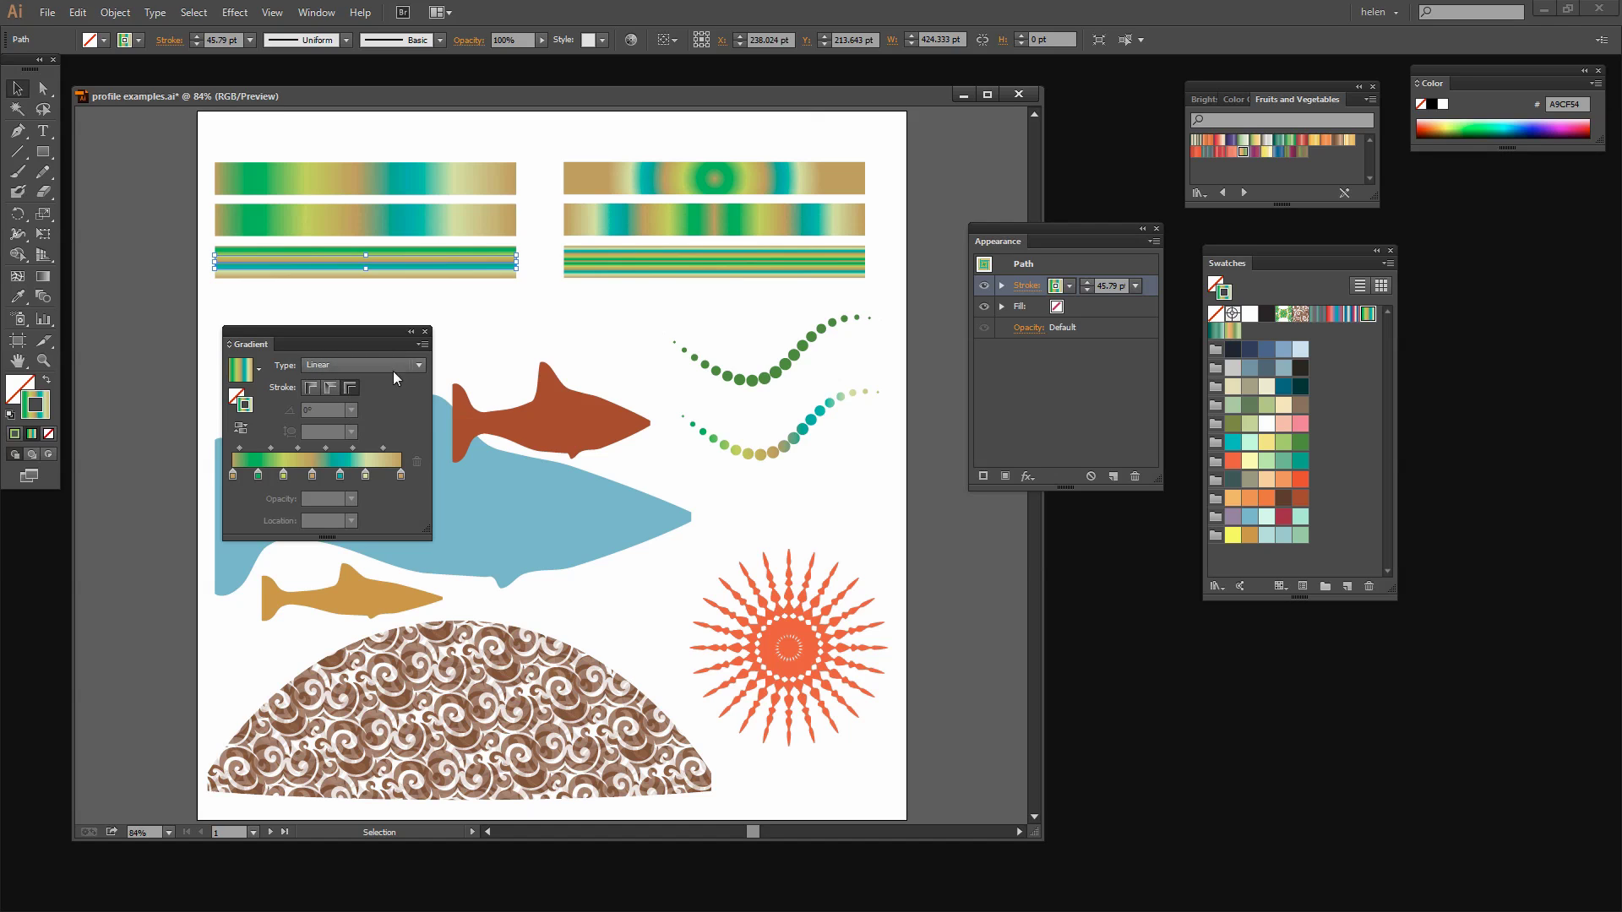
Examine the within, along and across stroke settings of the three radial gradient bars, and deselect them.
click(714, 183)
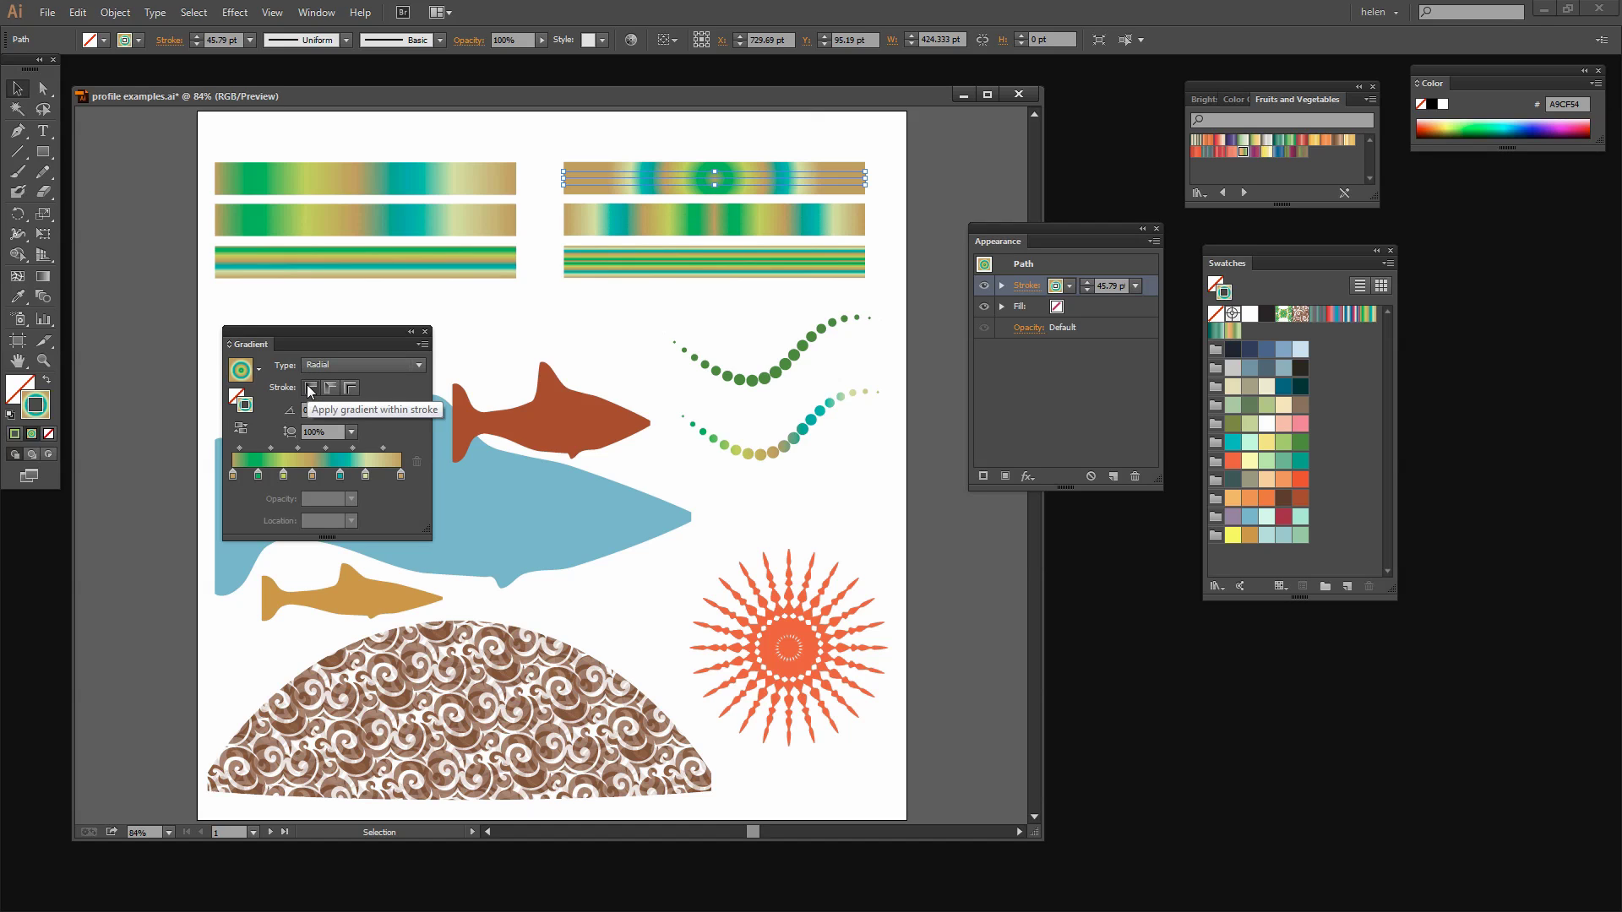
click(623, 219)
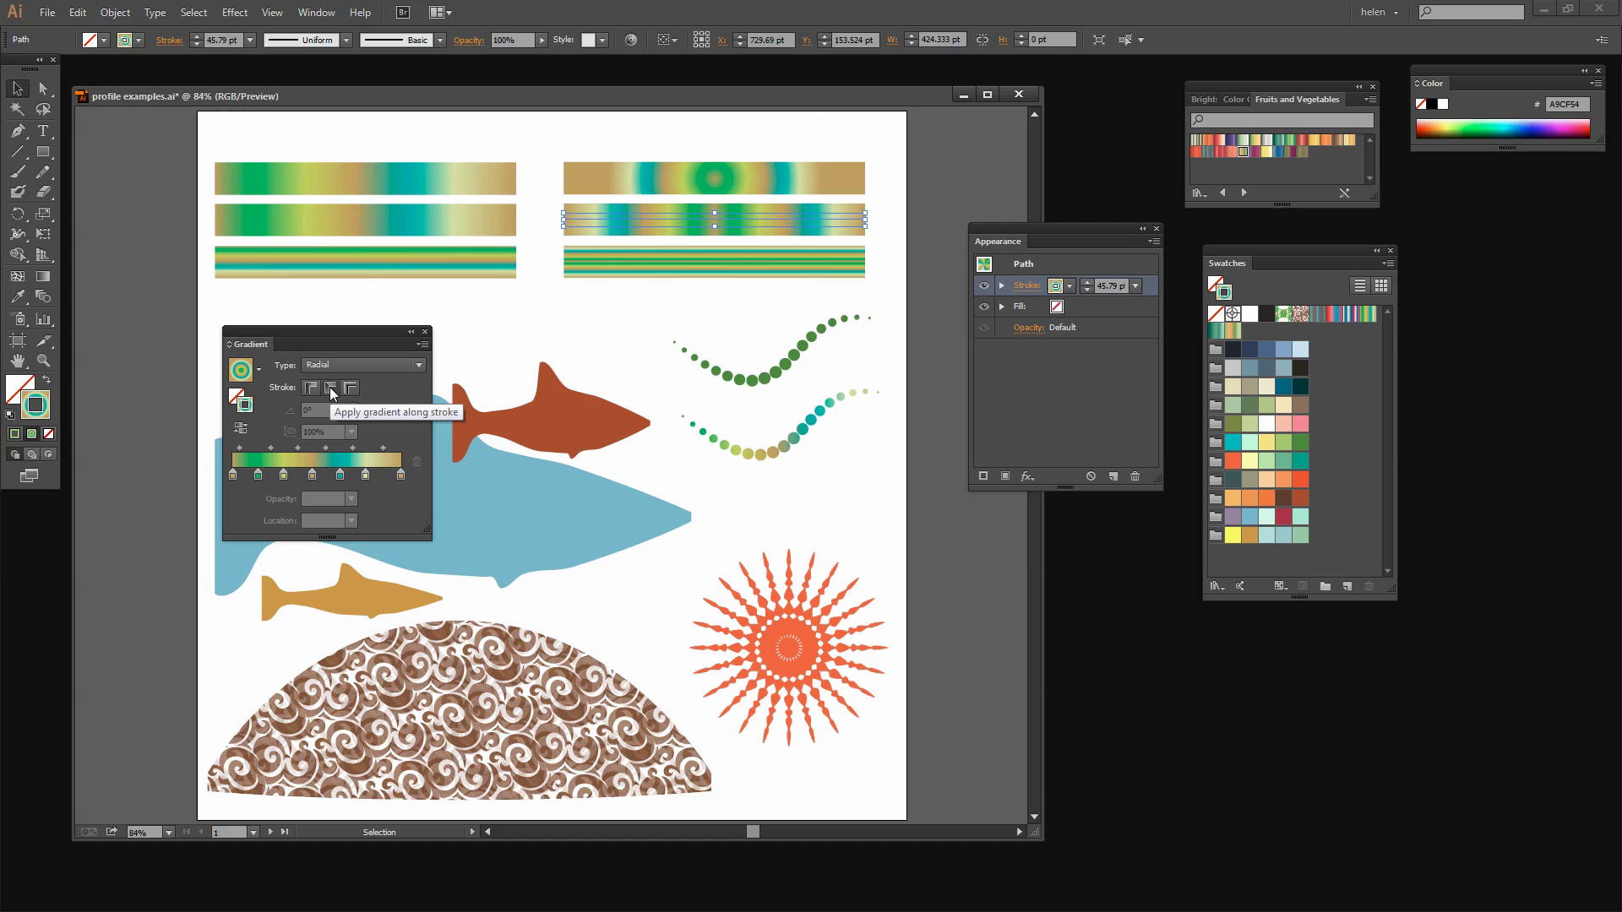
click(669, 262)
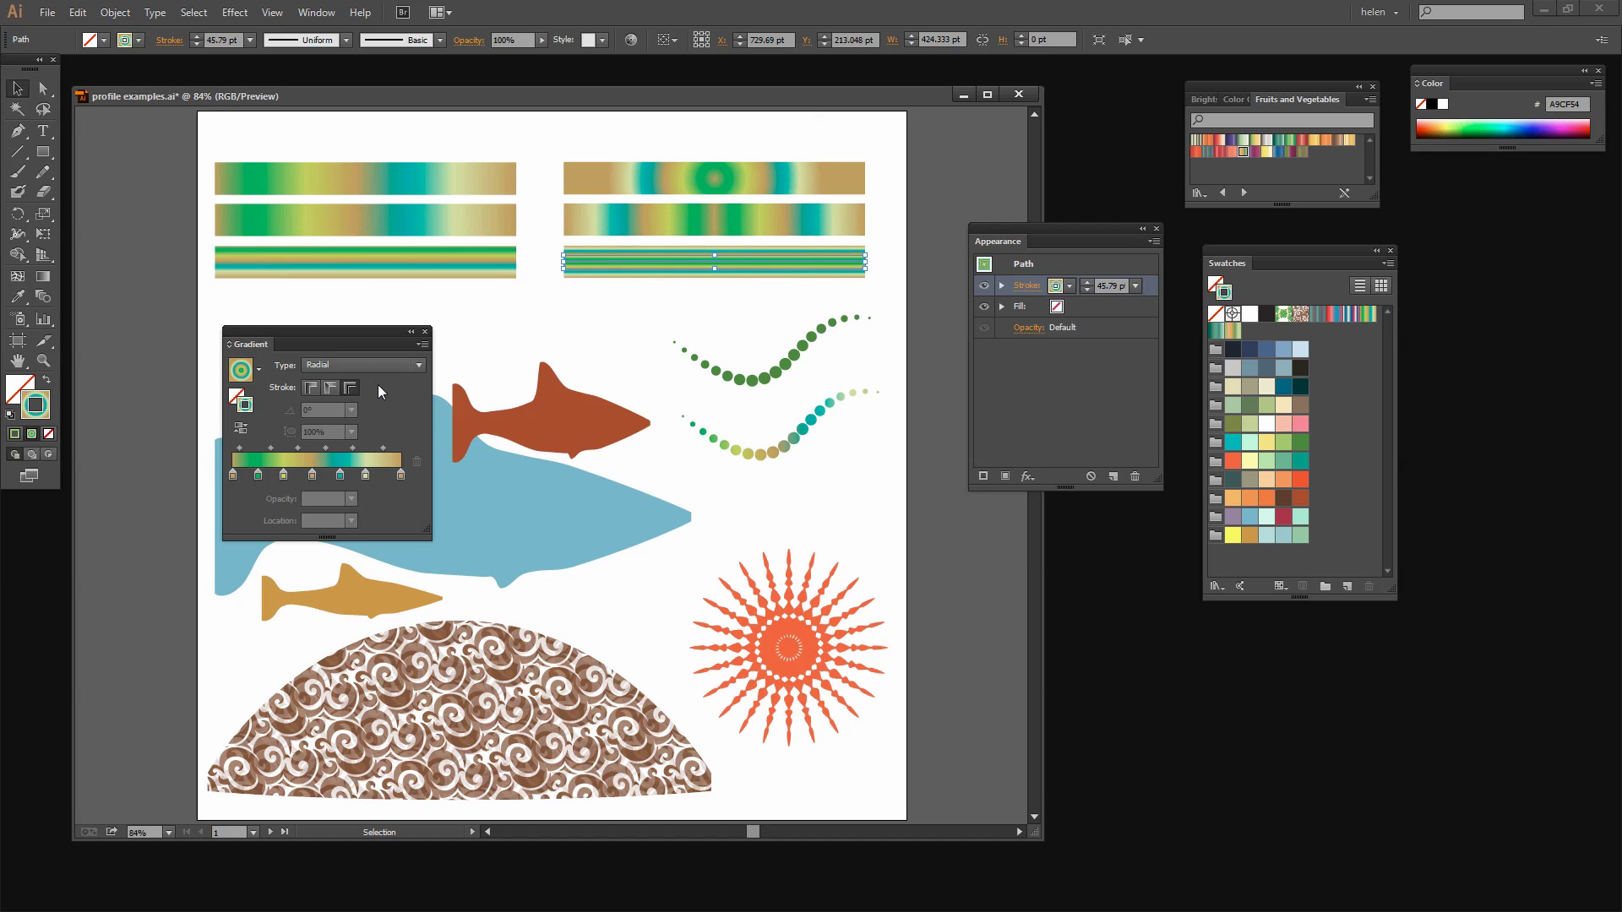
click(486, 336)
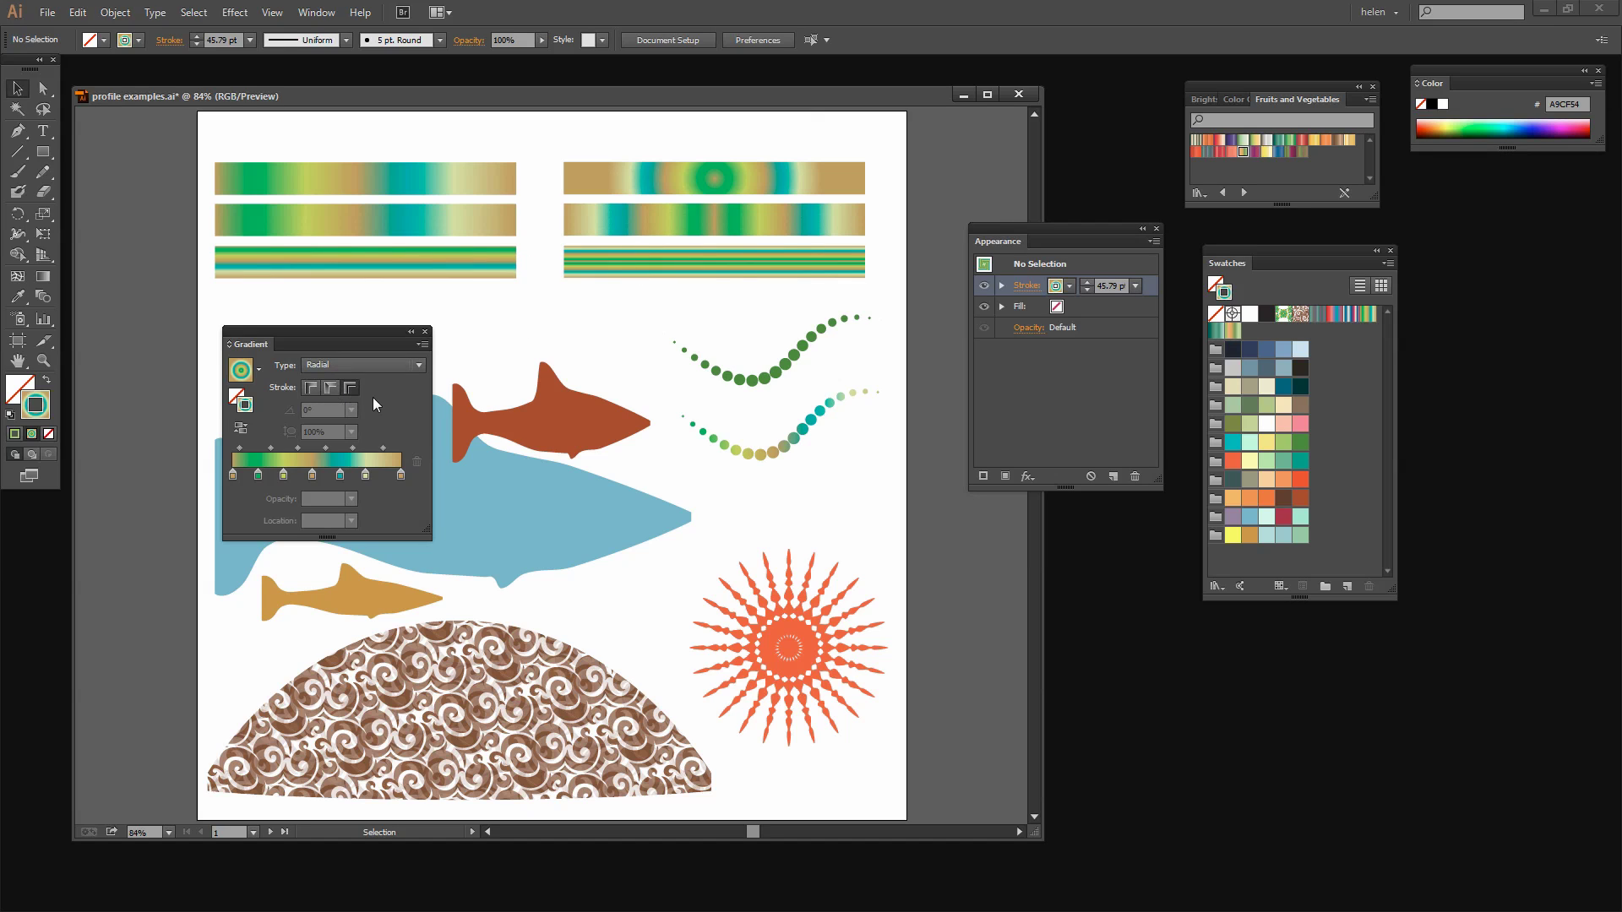
Select the wedge on artboard 2 and close the Gradient panel.
click(252, 833)
click(265, 869)
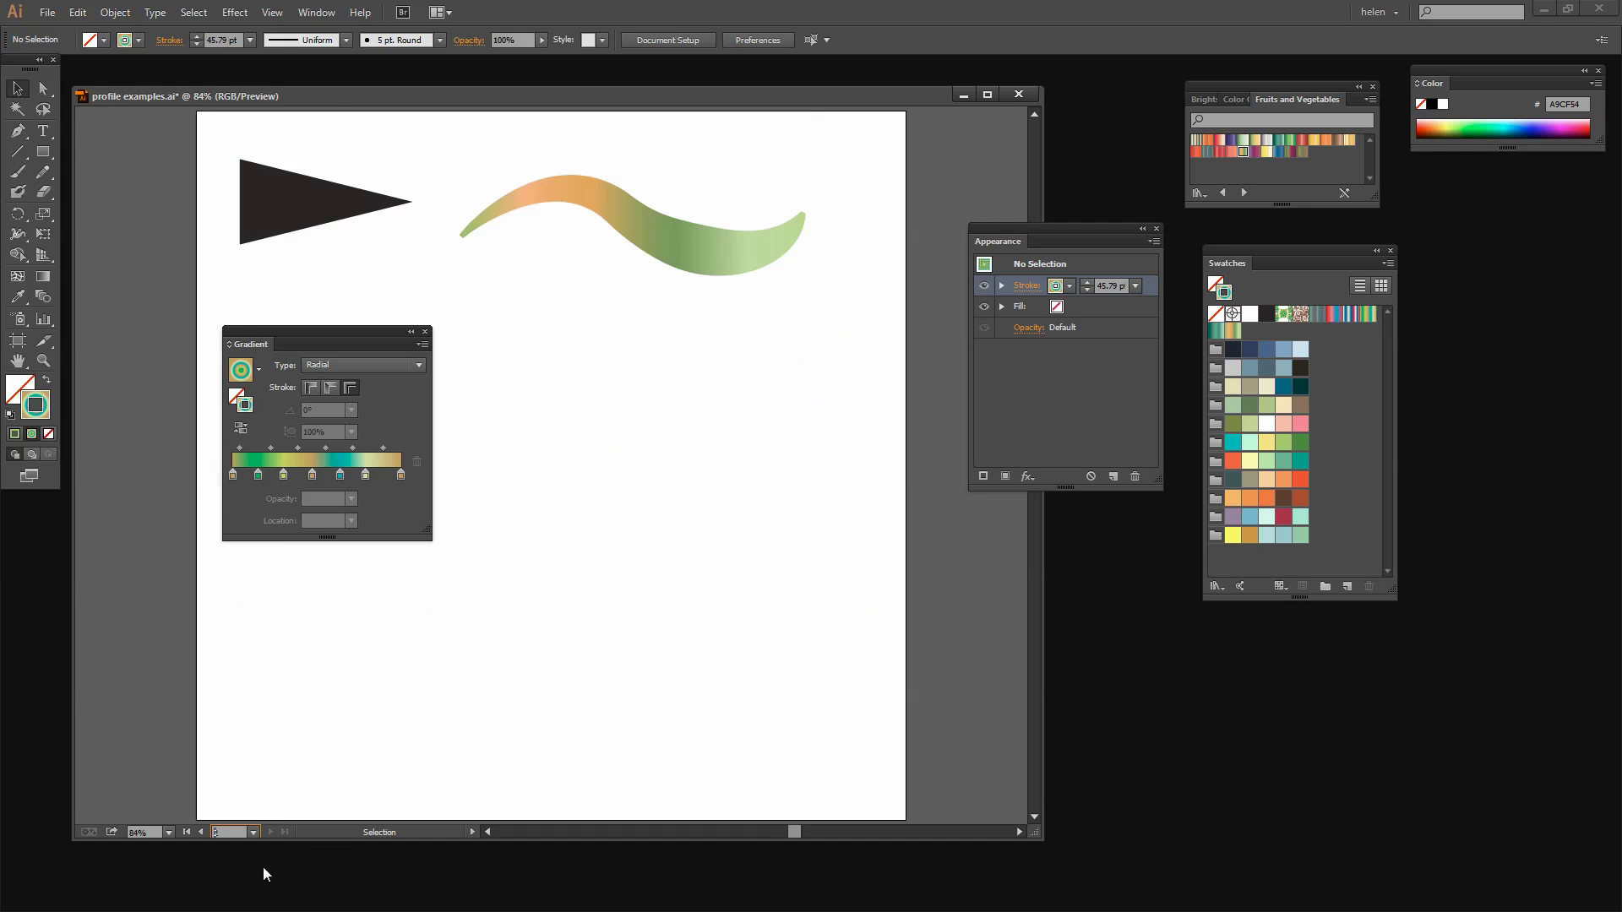
click(308, 201)
drag(293, 334, 741, 439)
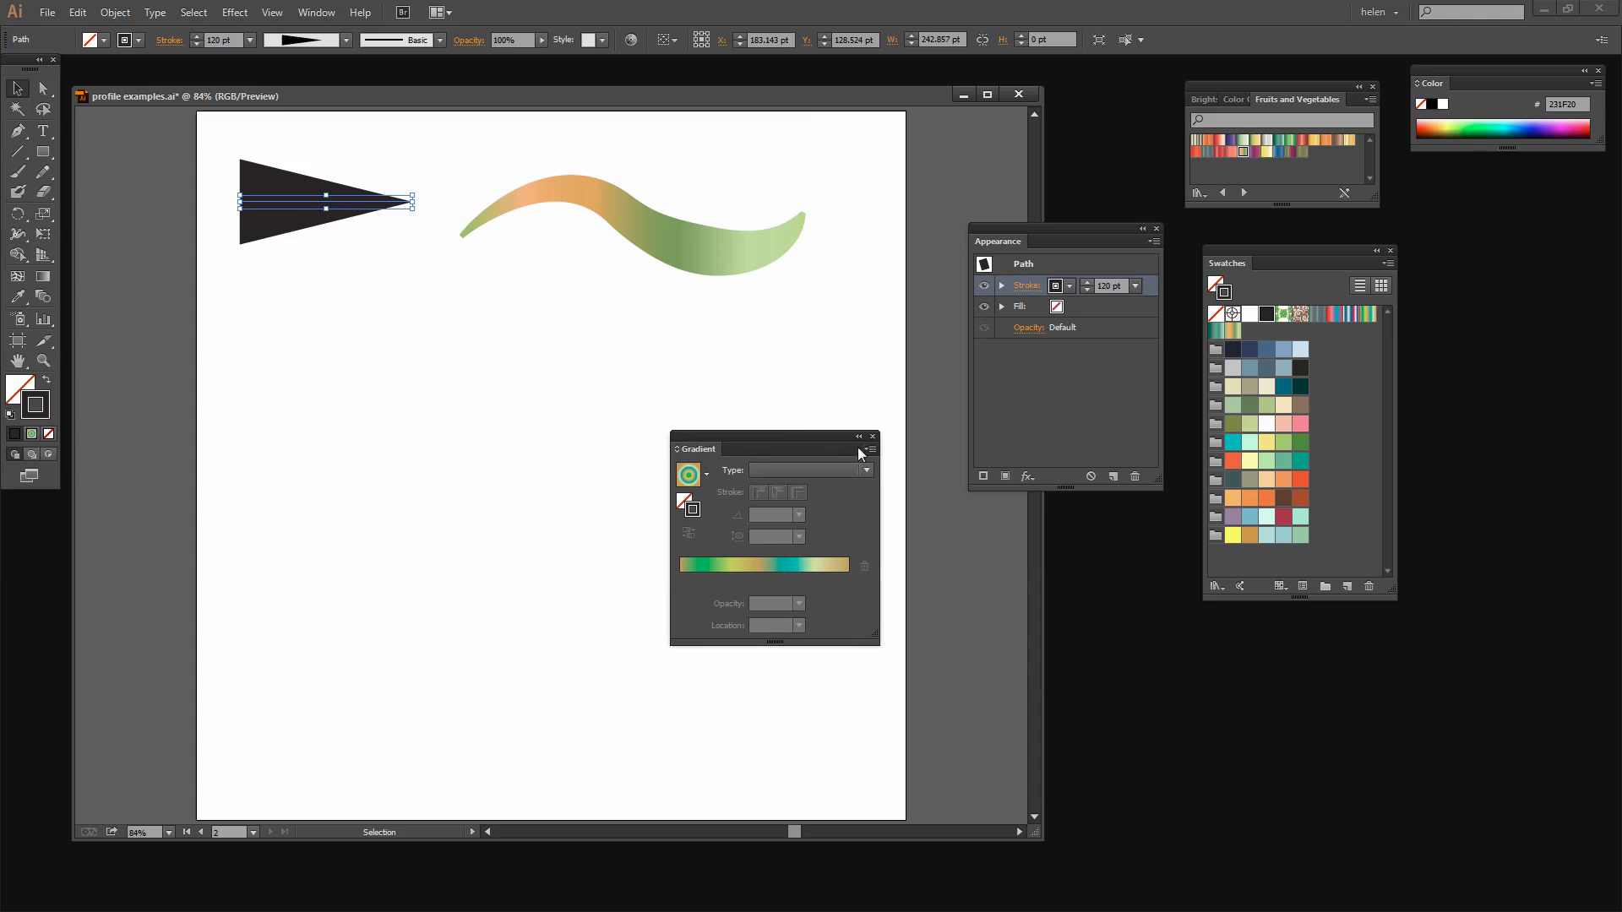
click(874, 437)
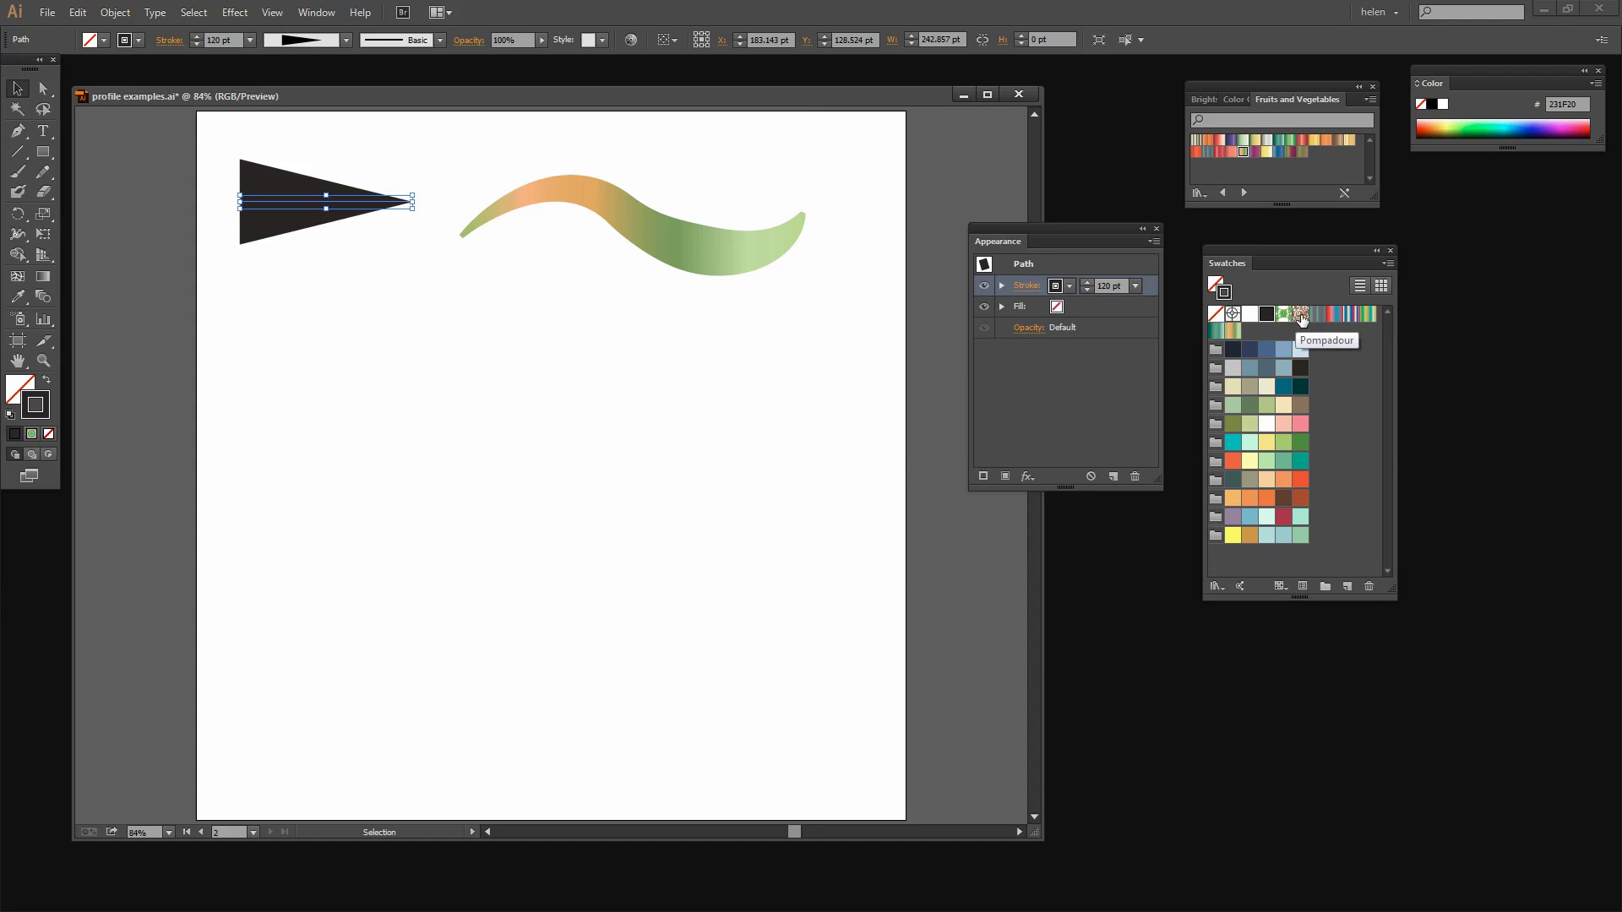
Load the Nature_Animal Skins pattern library and apply its tan-and-black spotted pattern to the wedge's stroke.
click(1386, 268)
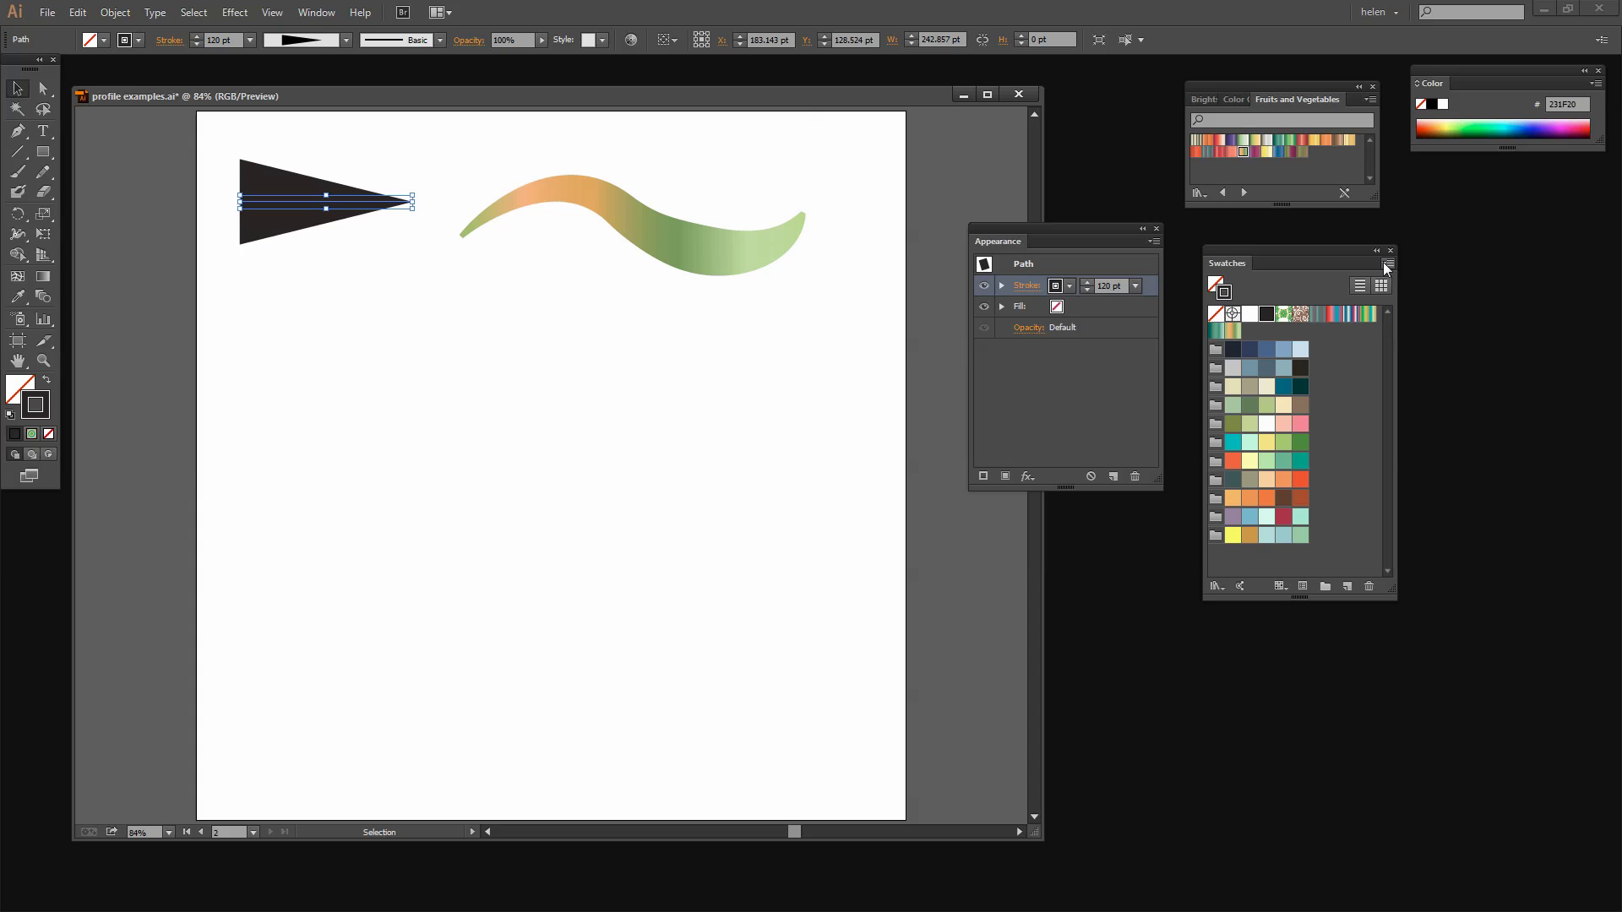
click(1386, 268)
mouse_move(1471, 642)
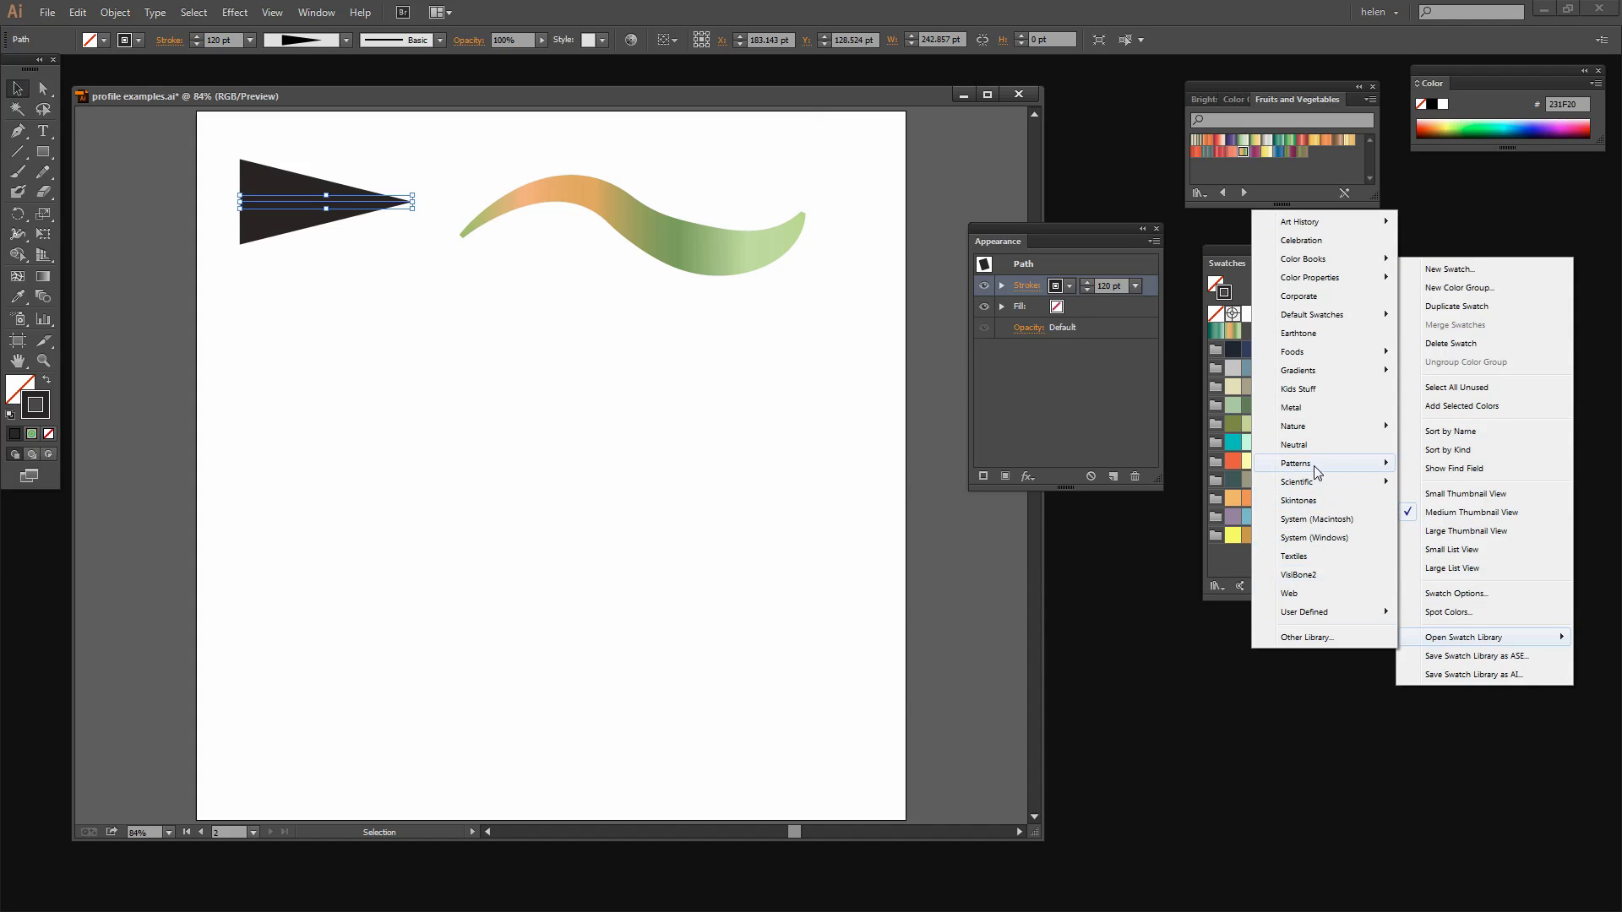
mouse_move(1315, 465)
mouse_move(1203, 467)
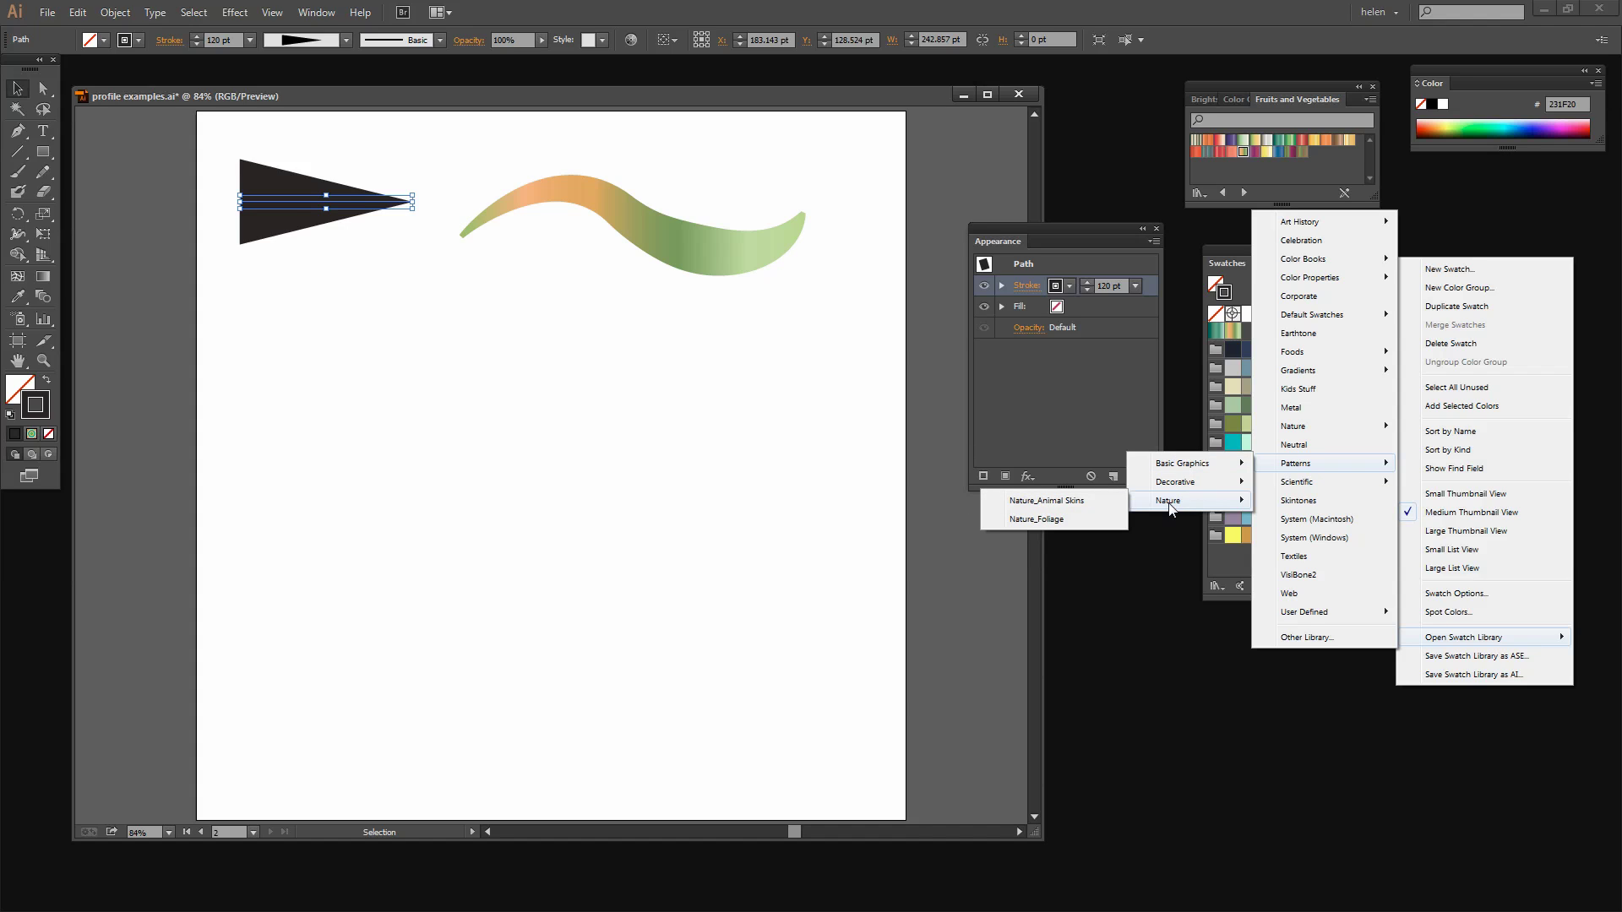
click(1060, 501)
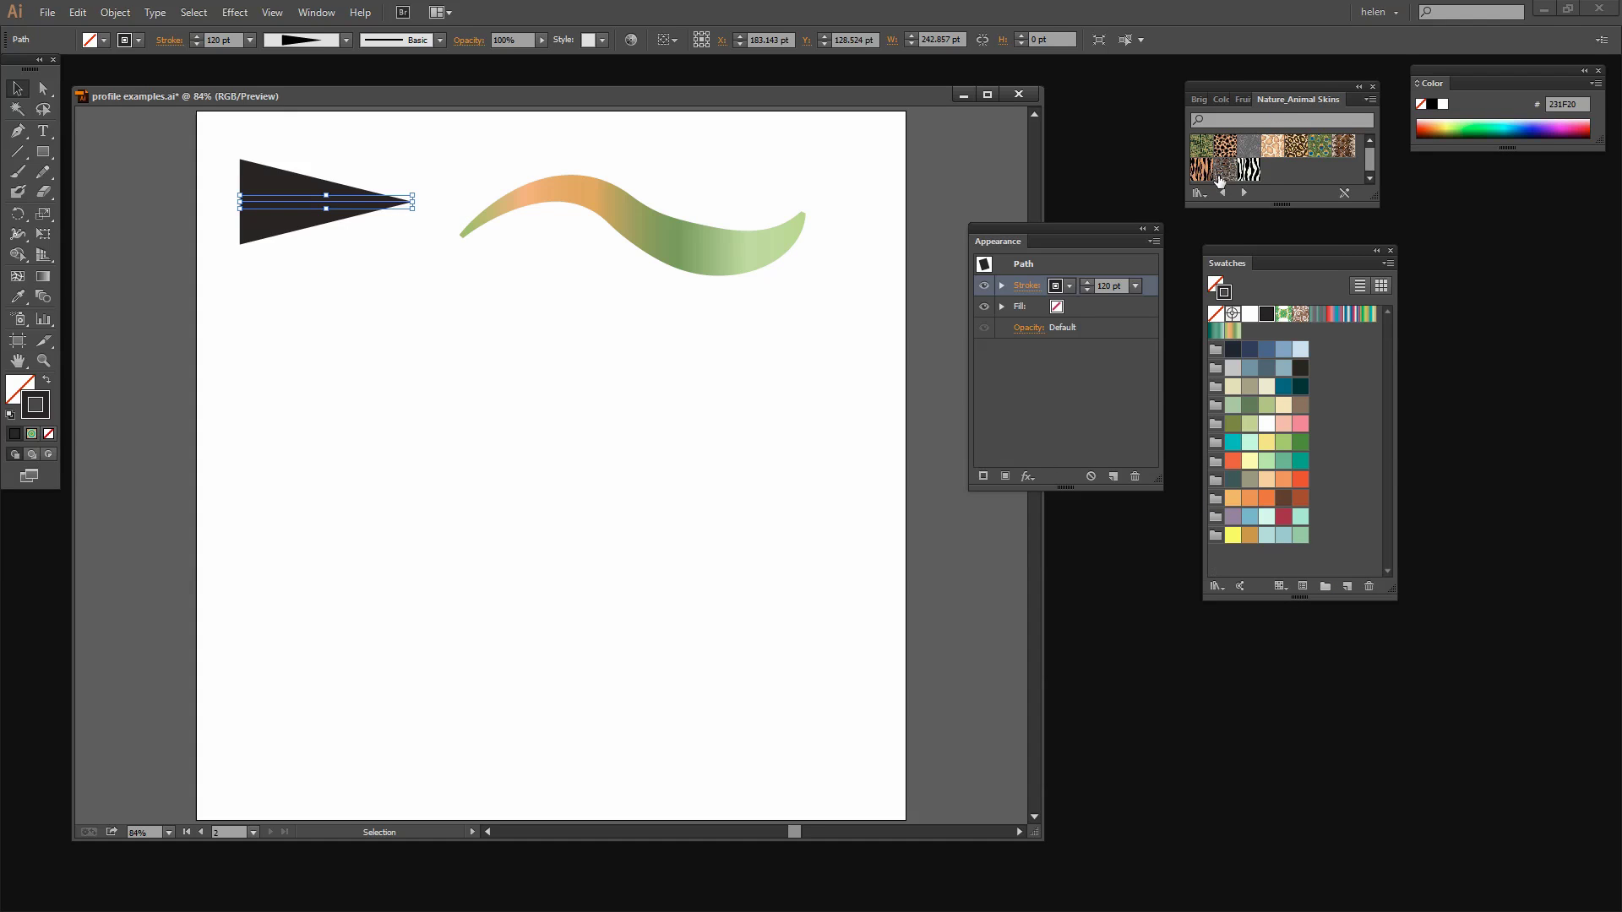
click(1296, 146)
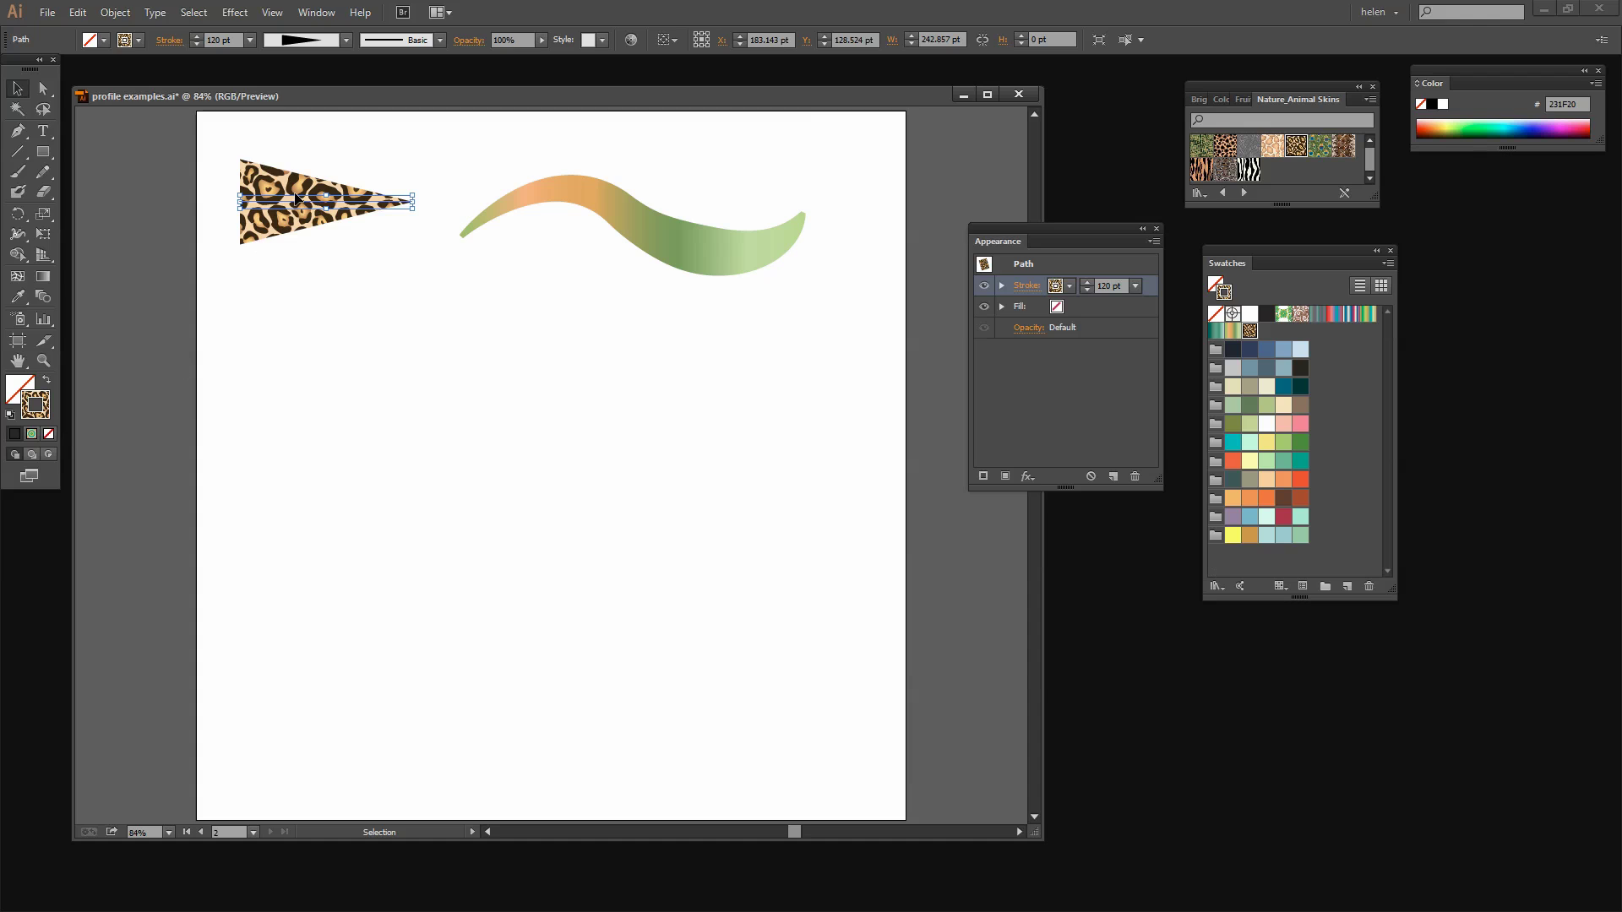
Move the wedge down into empty space and set a uniform scale of 200% with a live preview.
drag(300, 209, 315, 463)
mouse_move(429, 456)
mouse_down()
mouse_move(794, 465)
mouse_move(429, 457)
mouse_up()
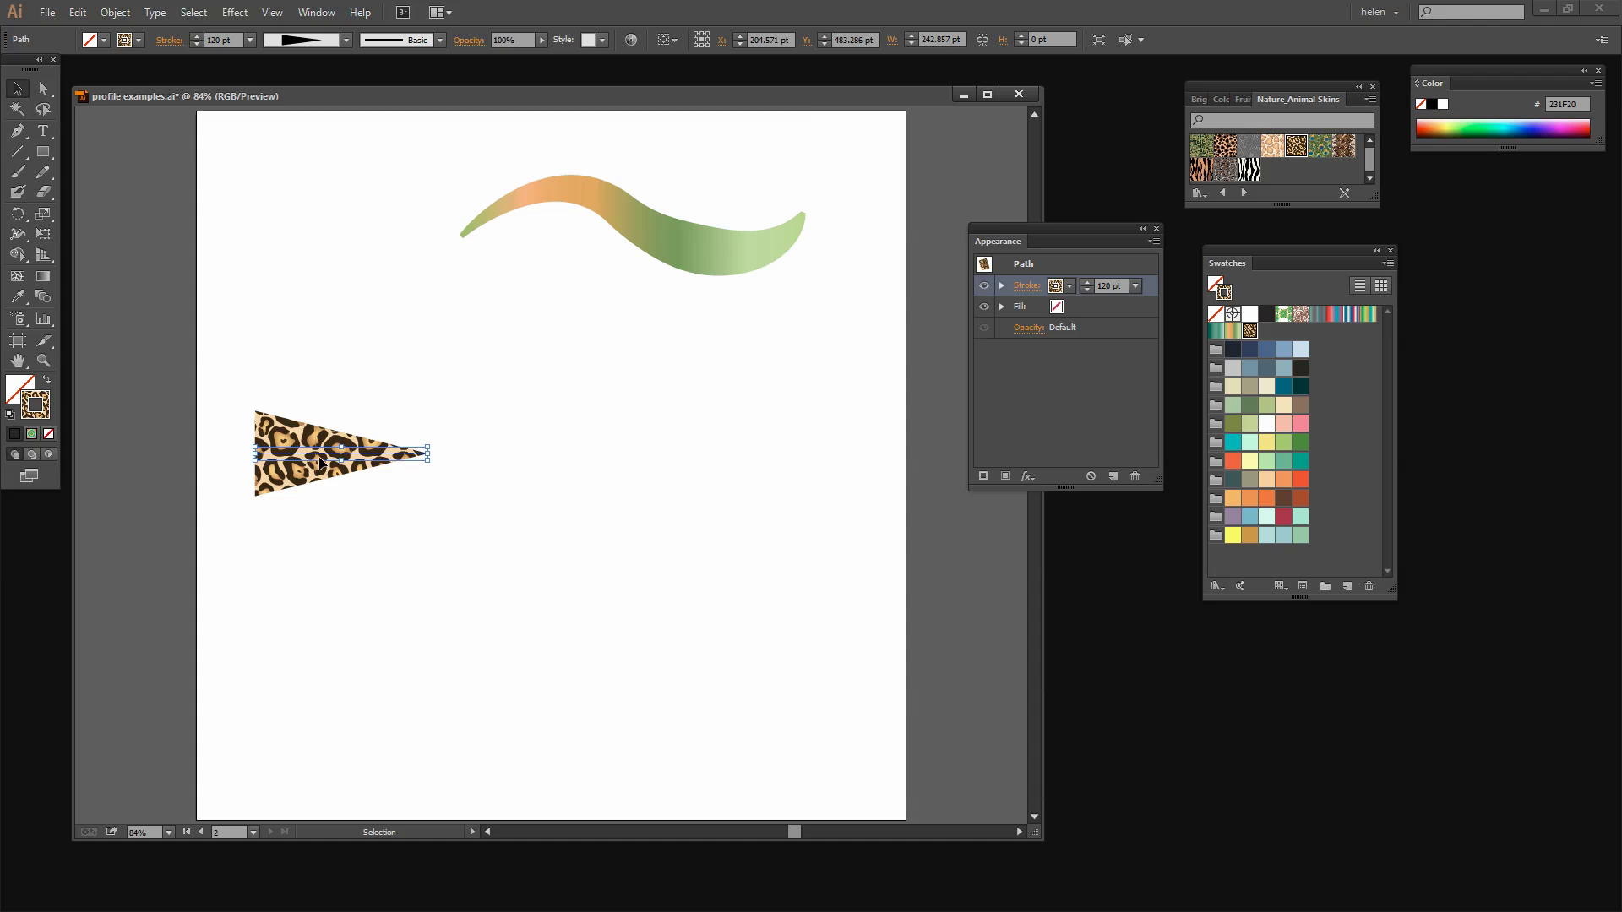
click(114, 13)
mouse_move(152, 32)
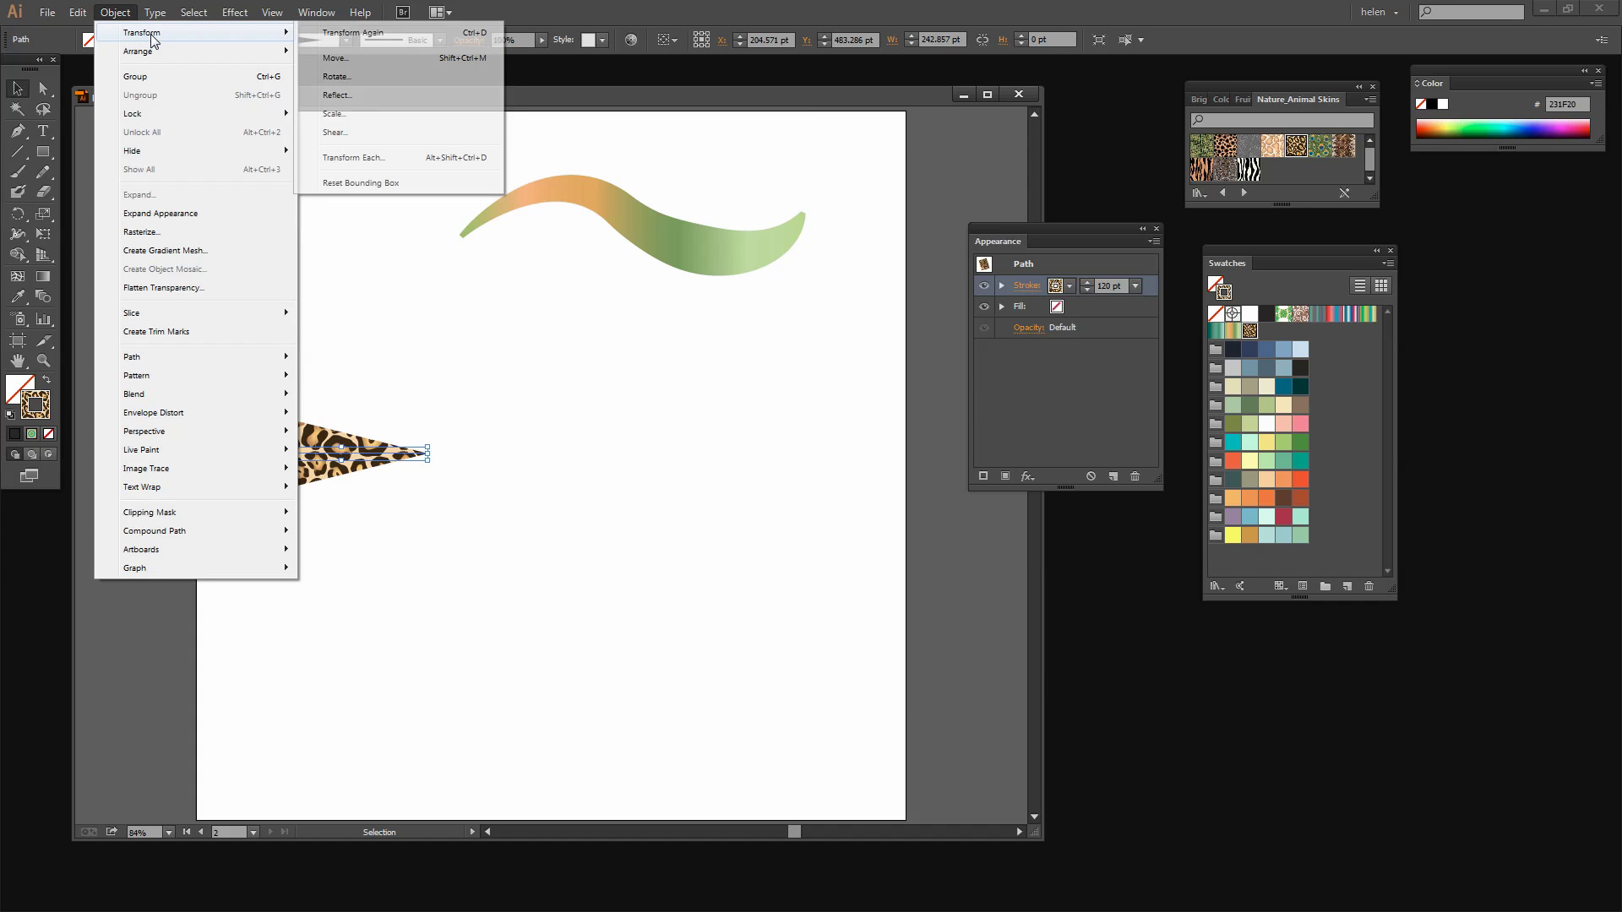
click(351, 116)
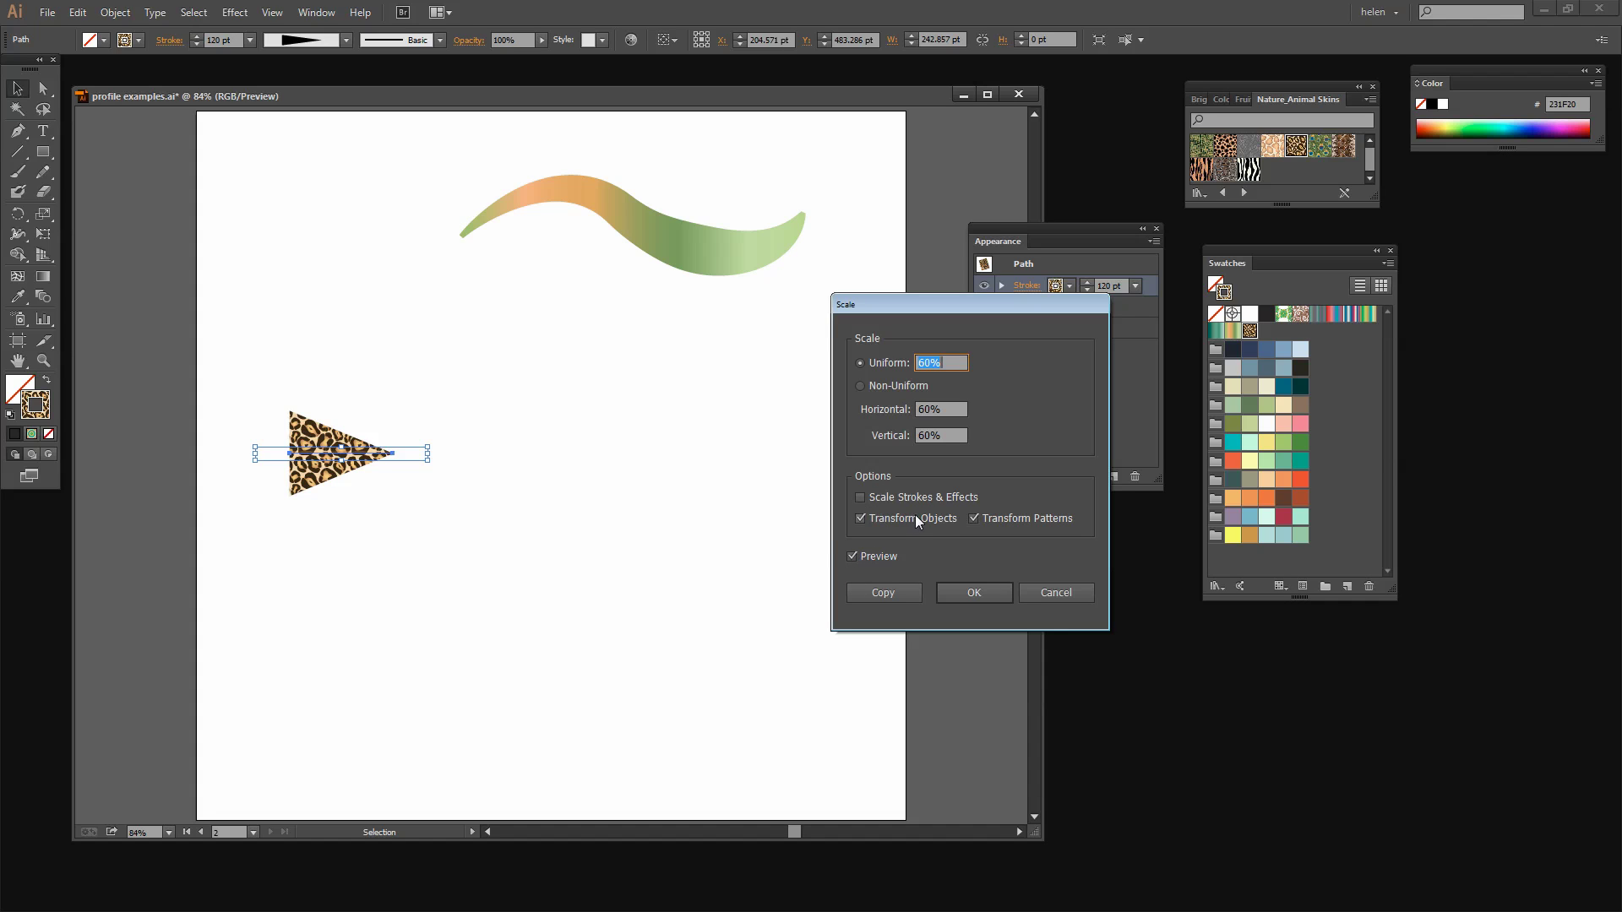
click(929, 360)
key(shift+Up)
key(shift+Up)
key(shift+Up)
key(shift+Up)
key(shift+Up)
key(shift+Up)
key(shift+Up)
key(shift+Up)
key(shift+Up)
key(shift+Up)
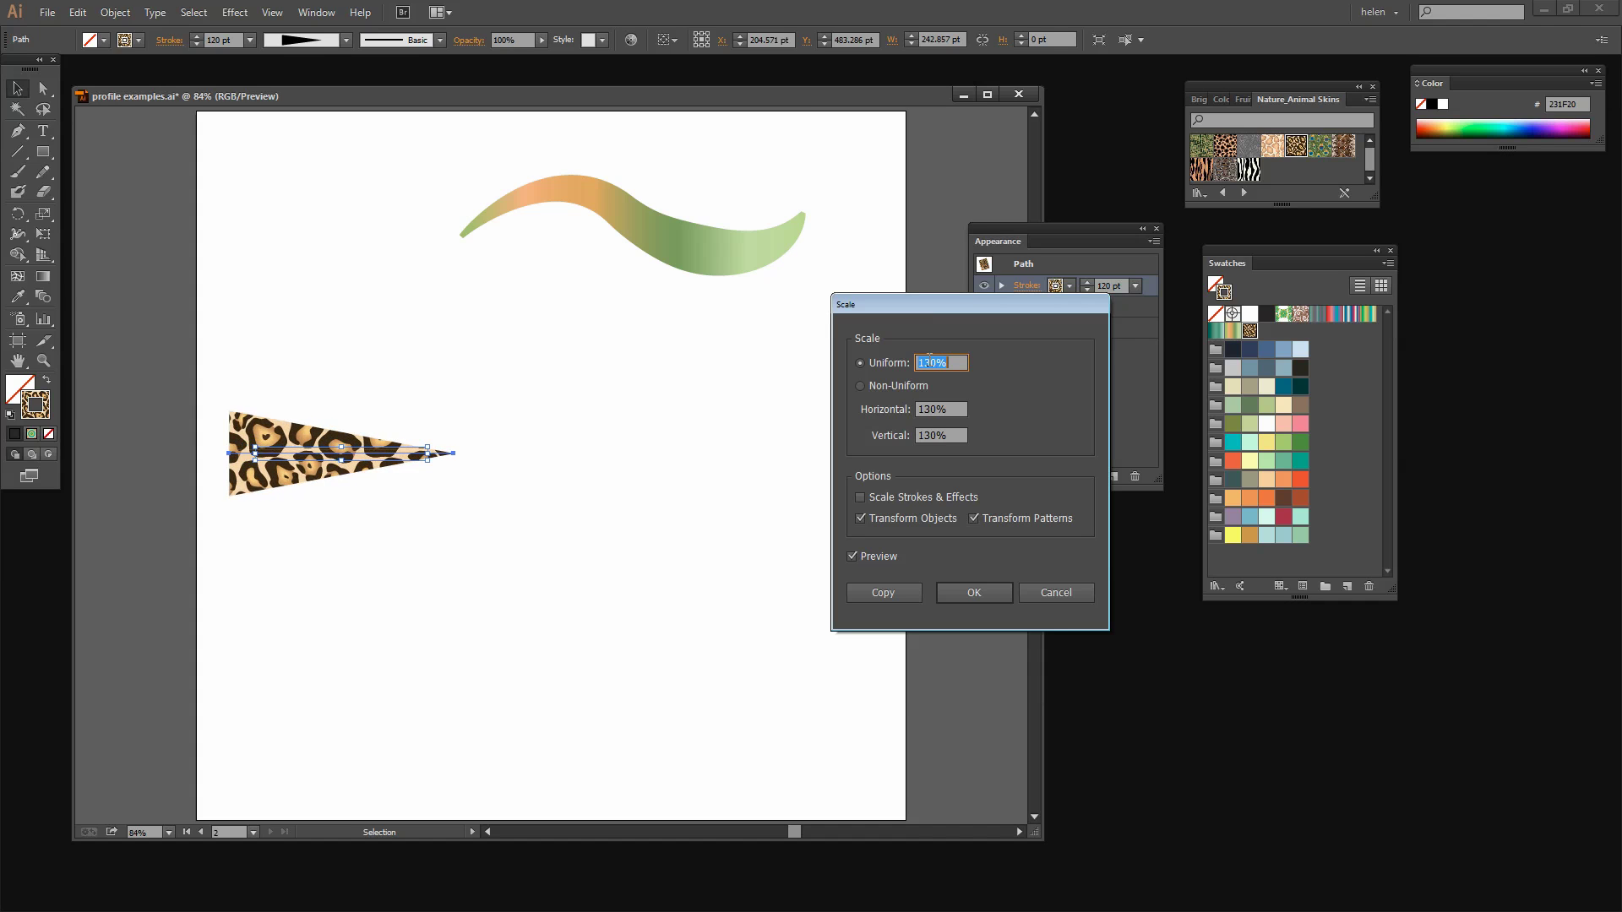
key(shift+Up)
key(shift+Up)
key(shift+Up)
key(shift+Up)
key(shift+Up)
key(shift+Up)
key(shift+Up)
key(shift+Up)
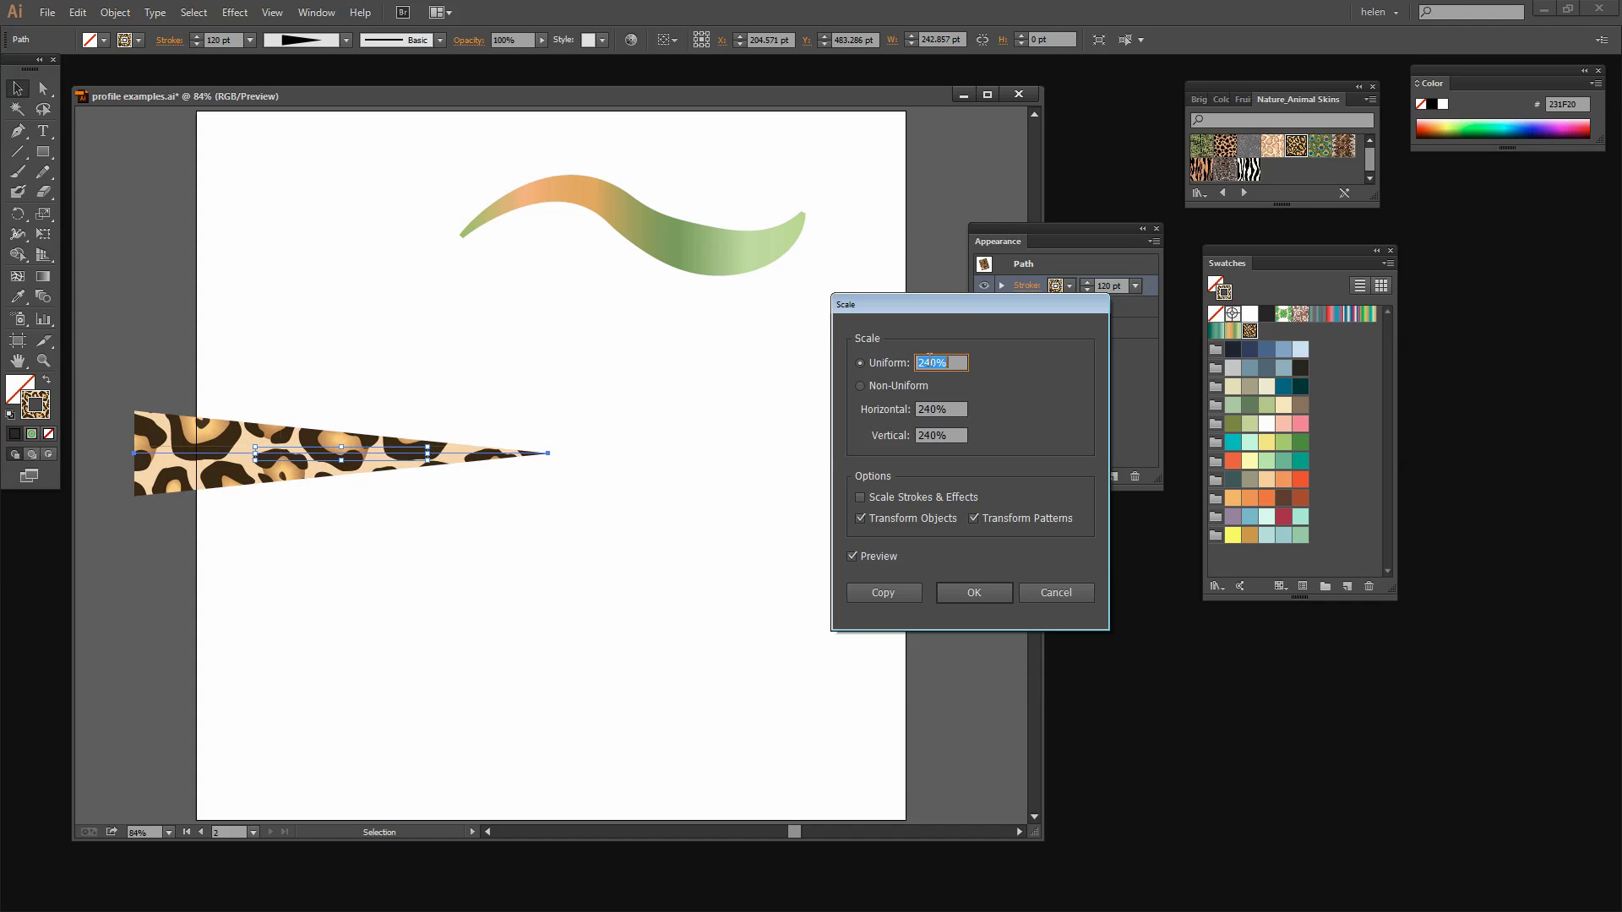
key(shift+Down)
key(shift+Down)
key(shift+Down)
key(shift+Down)
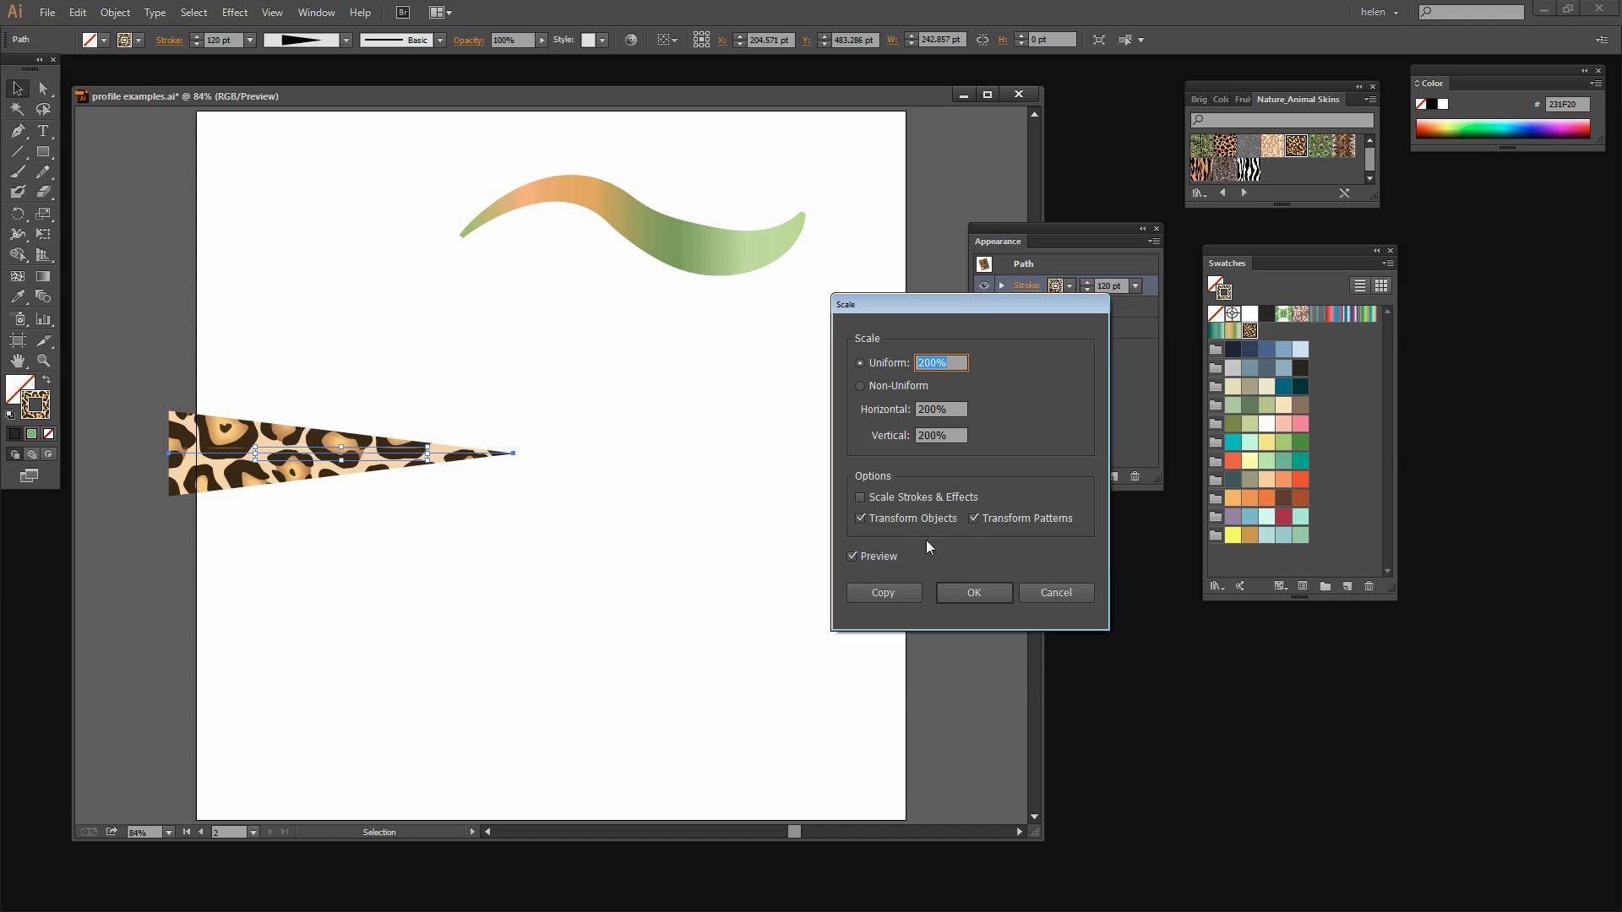
Compare the scaling with and without Transform Patterns, then apply it with both object and pattern transformed.
click(973, 518)
click(973, 518)
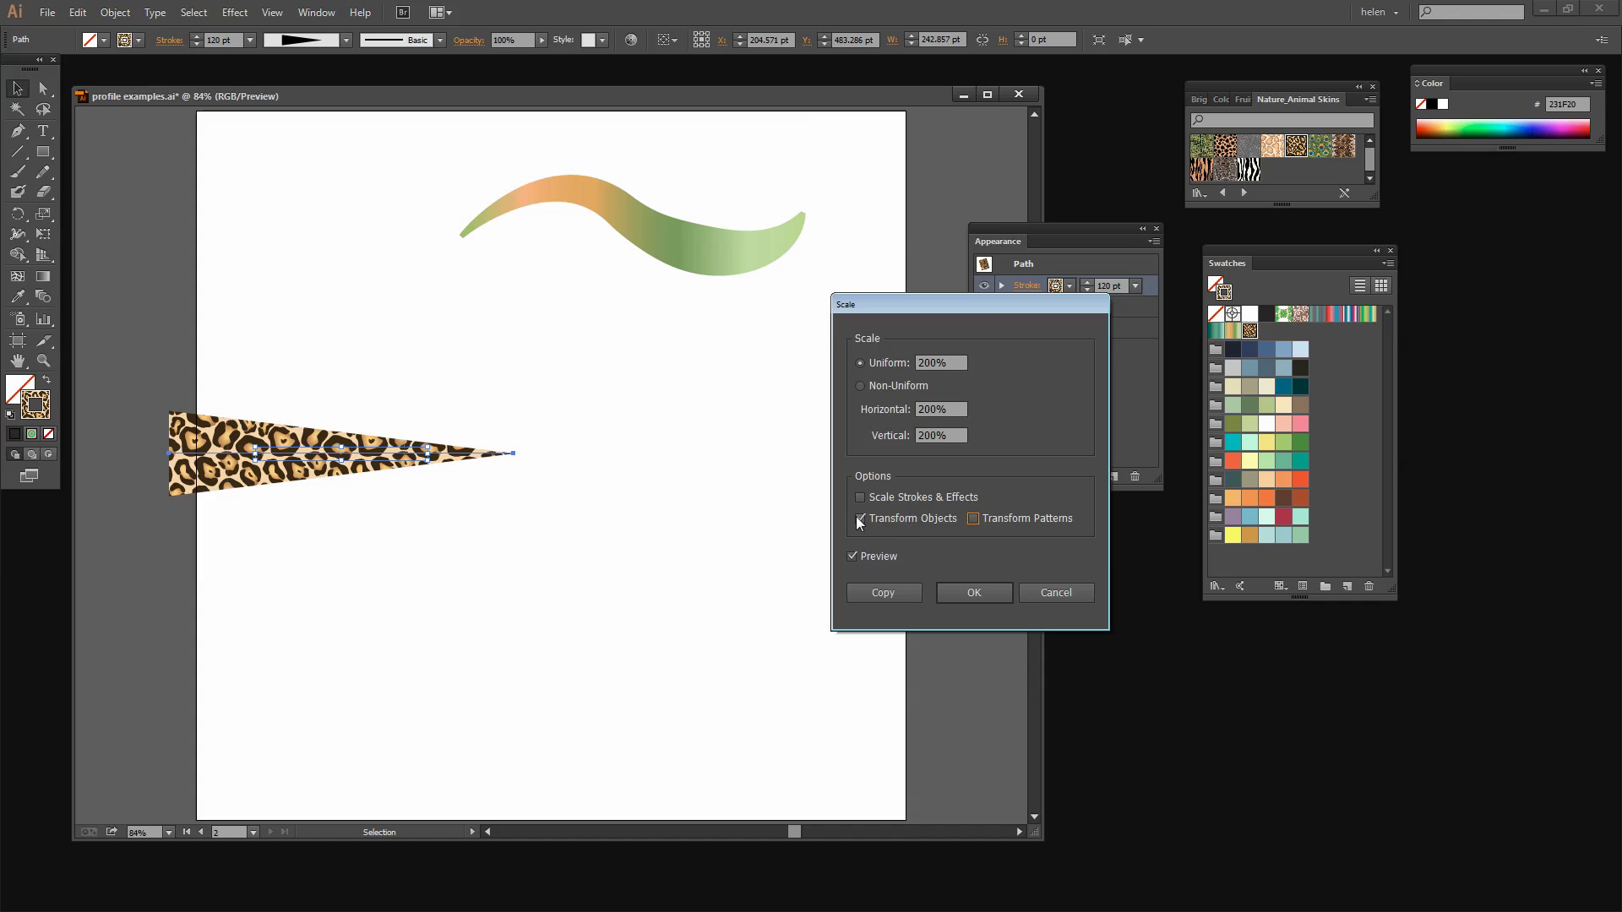
click(973, 517)
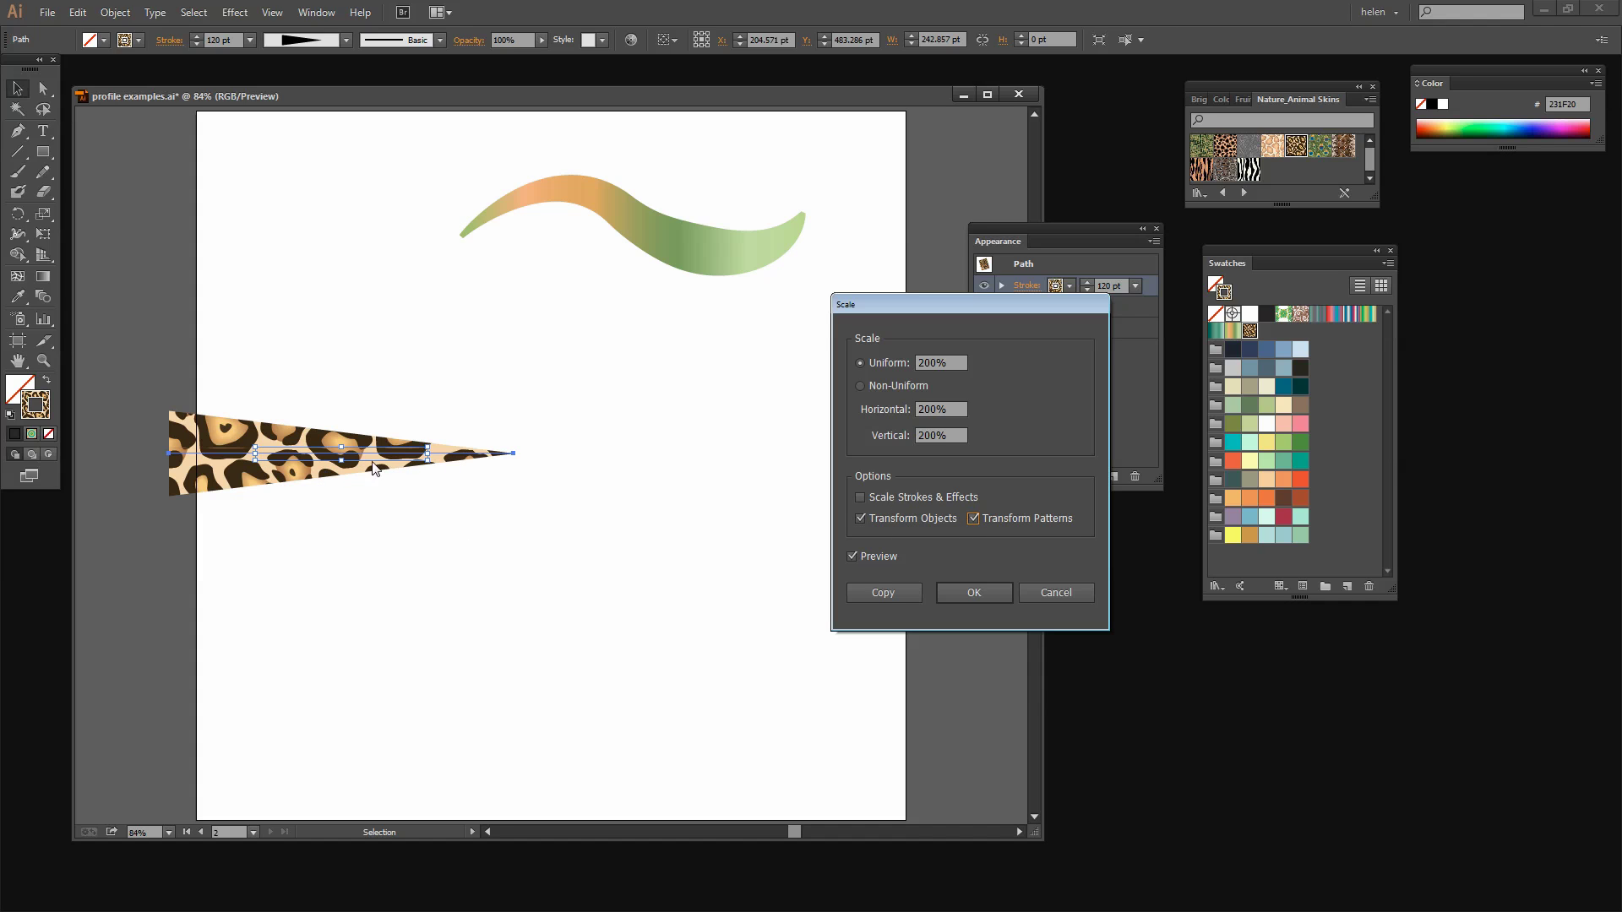
click(980, 593)
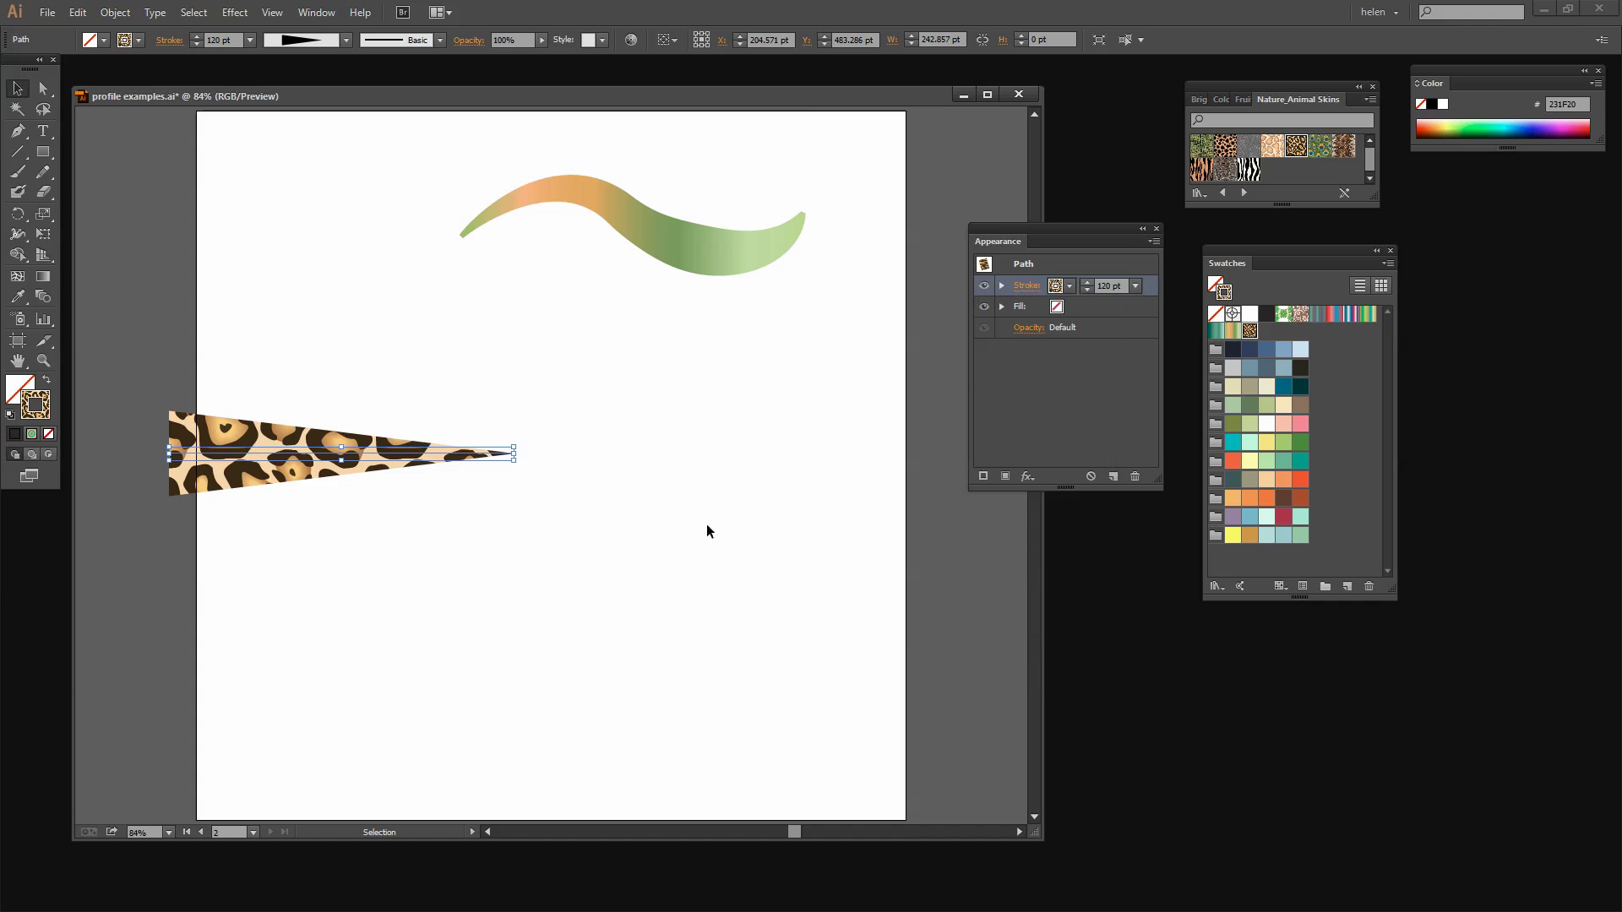
Move the enlarged wedge fully onto the artboard and rotate only its stroke pattern to about 280°.
drag(312, 451, 445, 475)
double_click(445, 475)
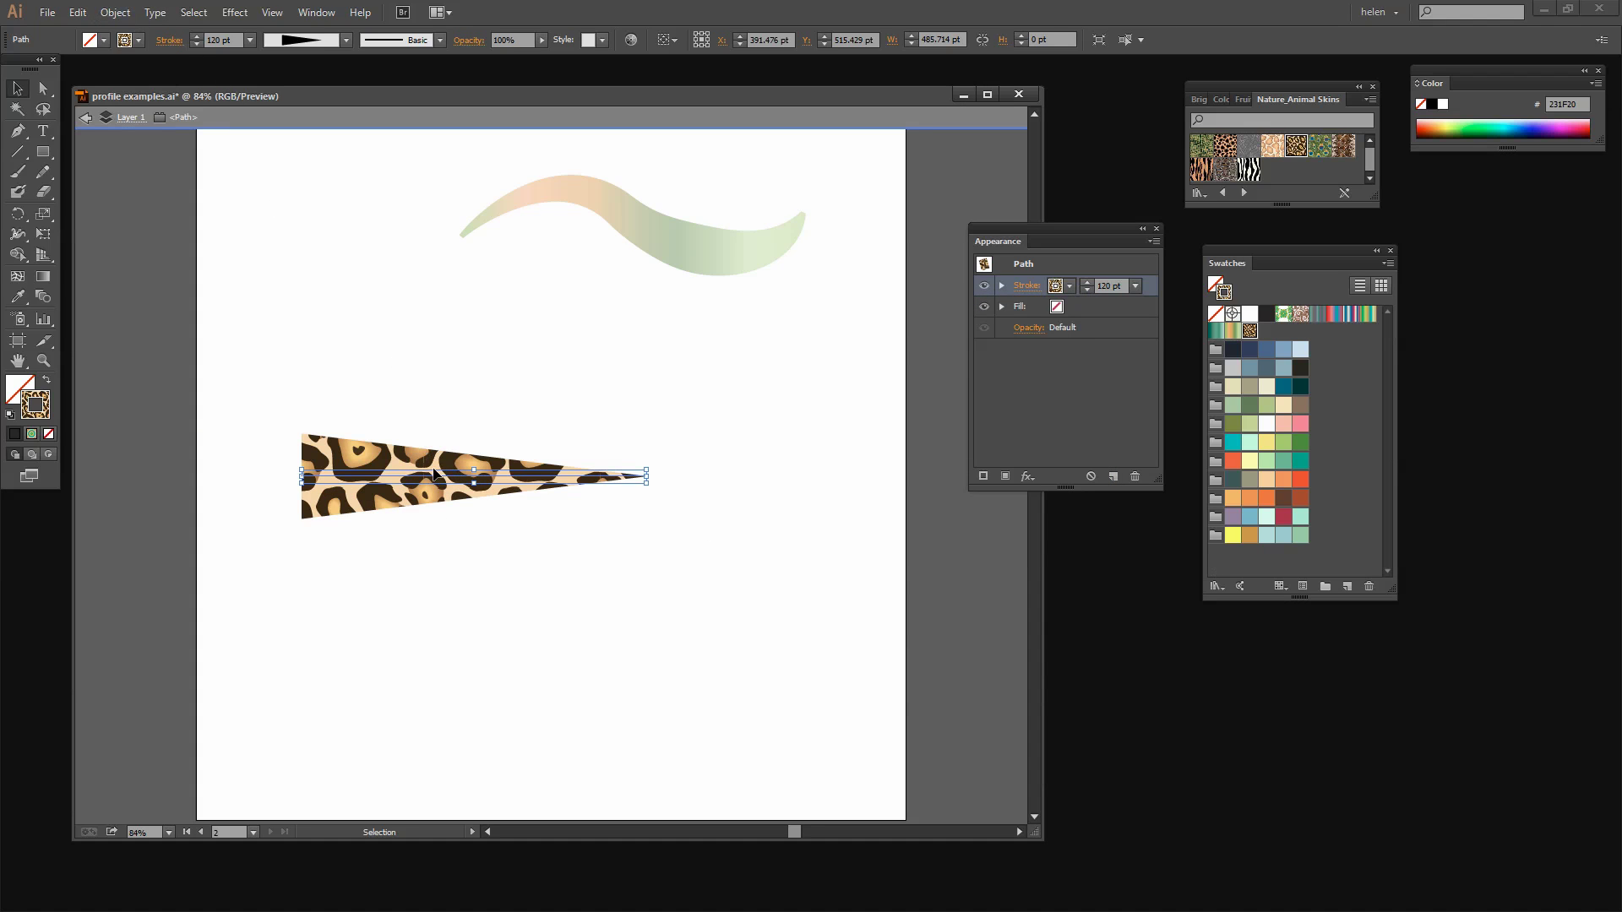
click(122, 13)
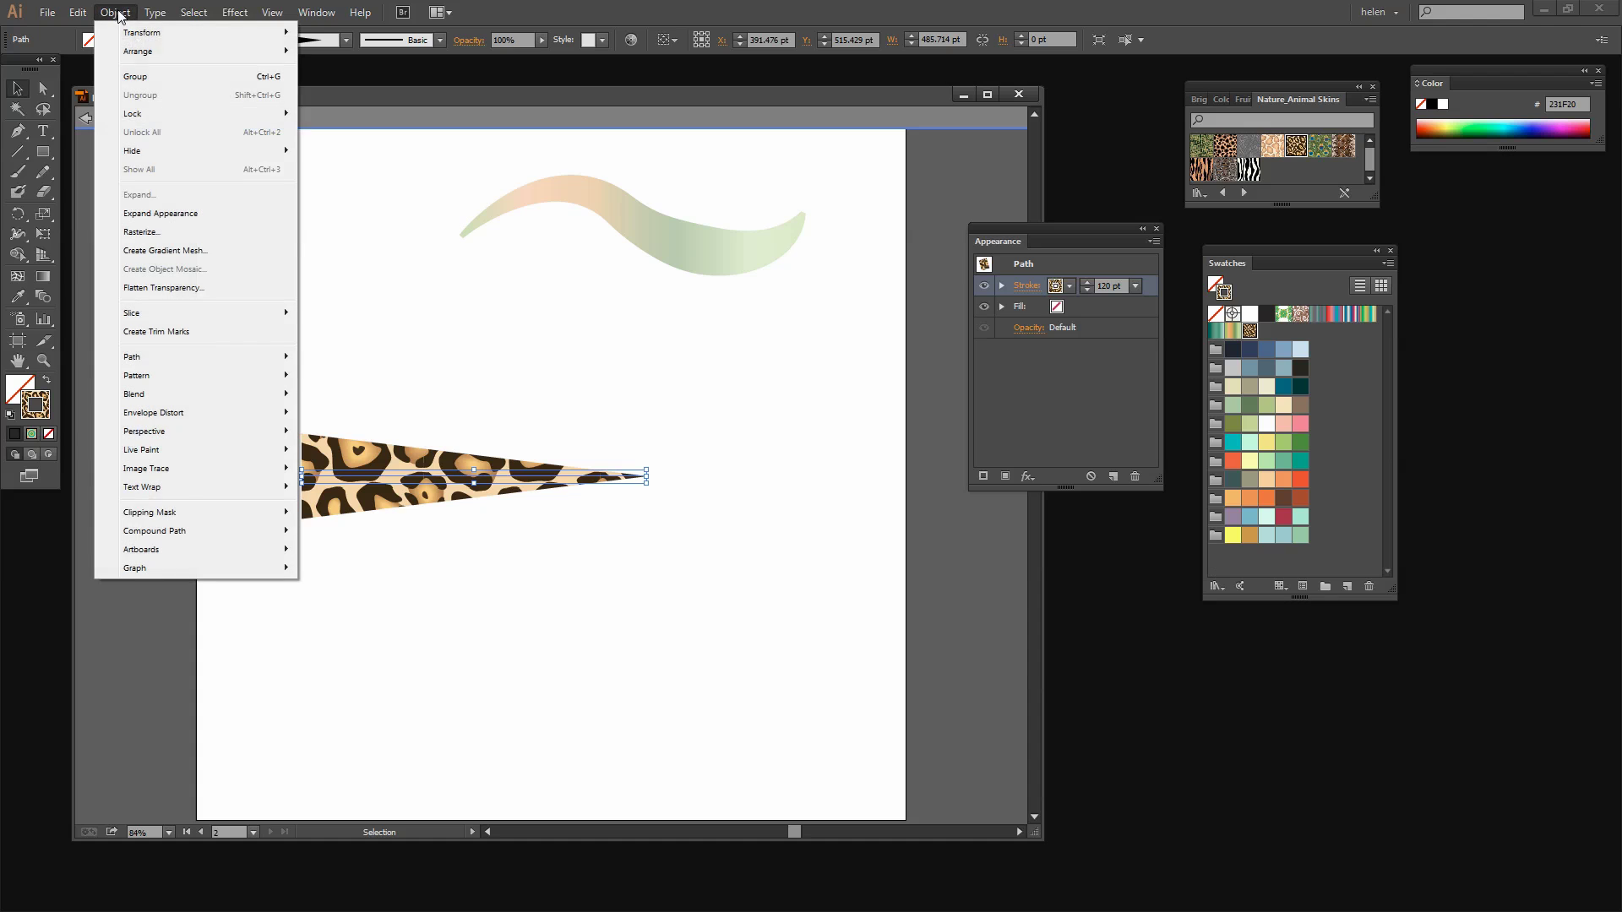
mouse_move(142, 32)
click(336, 77)
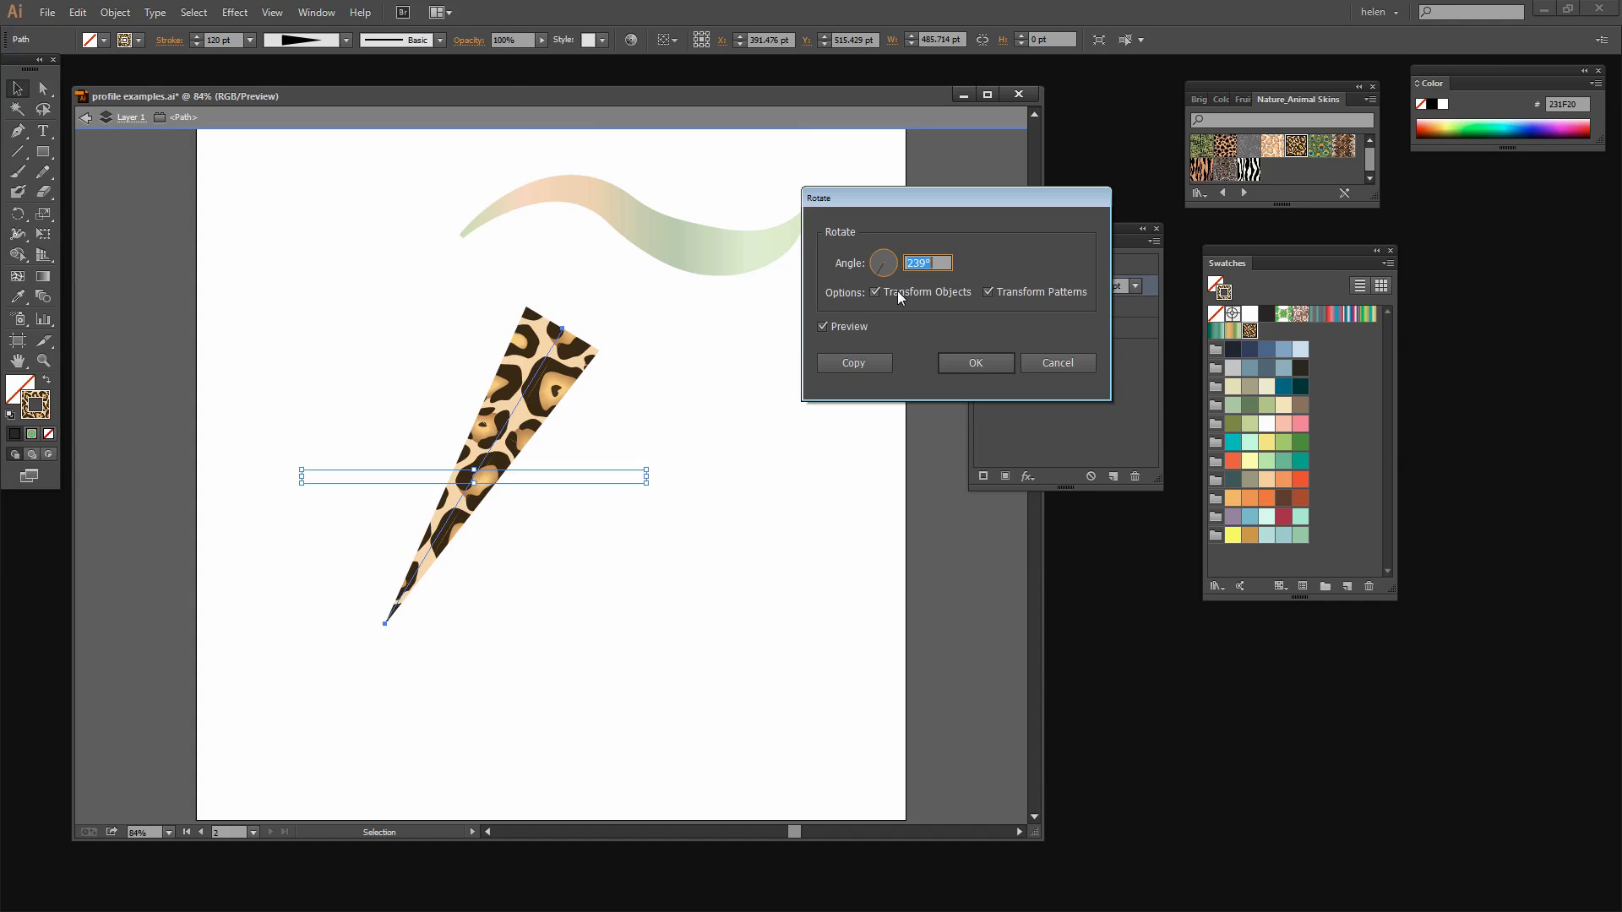
click(875, 293)
click(923, 258)
key(Up)
key(Up)
key(Up)
key(Up)
key(Up)
key(Up)
key(Up)
key(Up)
key(Up)
key(Up)
key(Up)
key(Up)
key(Up)
key(Up)
key(Up)
key(Up)
key(Up)
key(Up)
key(Up)
key(Up)
key(Up)
key(Up)
key(Up)
key(Up)
key(Up)
key(Up)
key(Up)
key(Up)
key(Up)
key(Up)
key(Up)
key(Up)
key(Up)
key(Up)
key(Up)
key(Up)
key(Up)
key(Up)
key(Up)
key(Up)
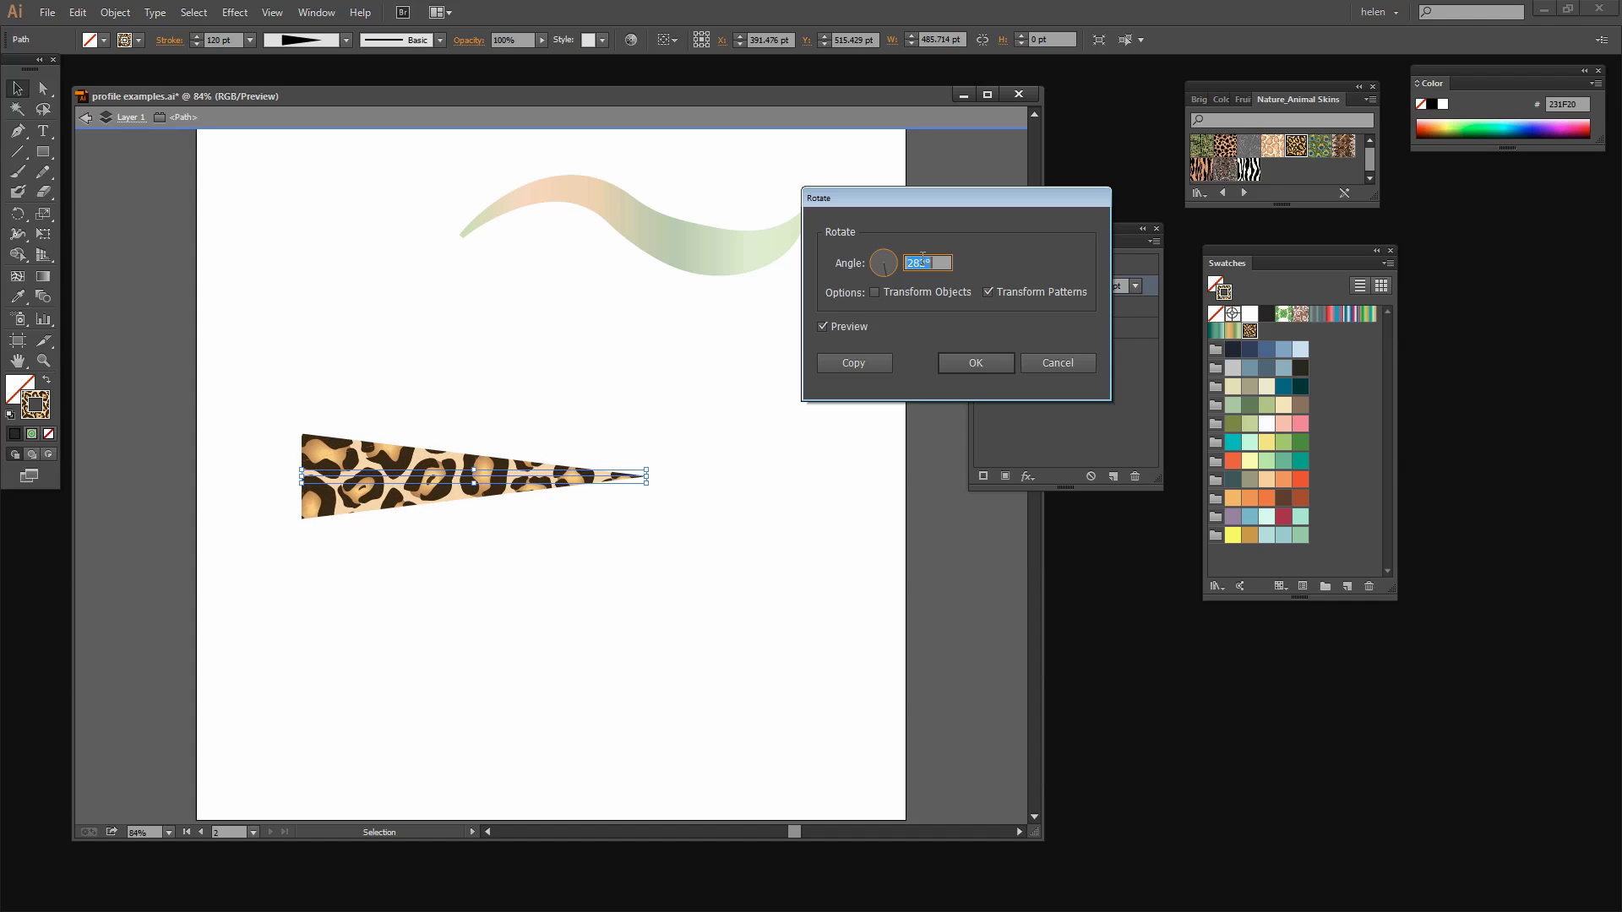
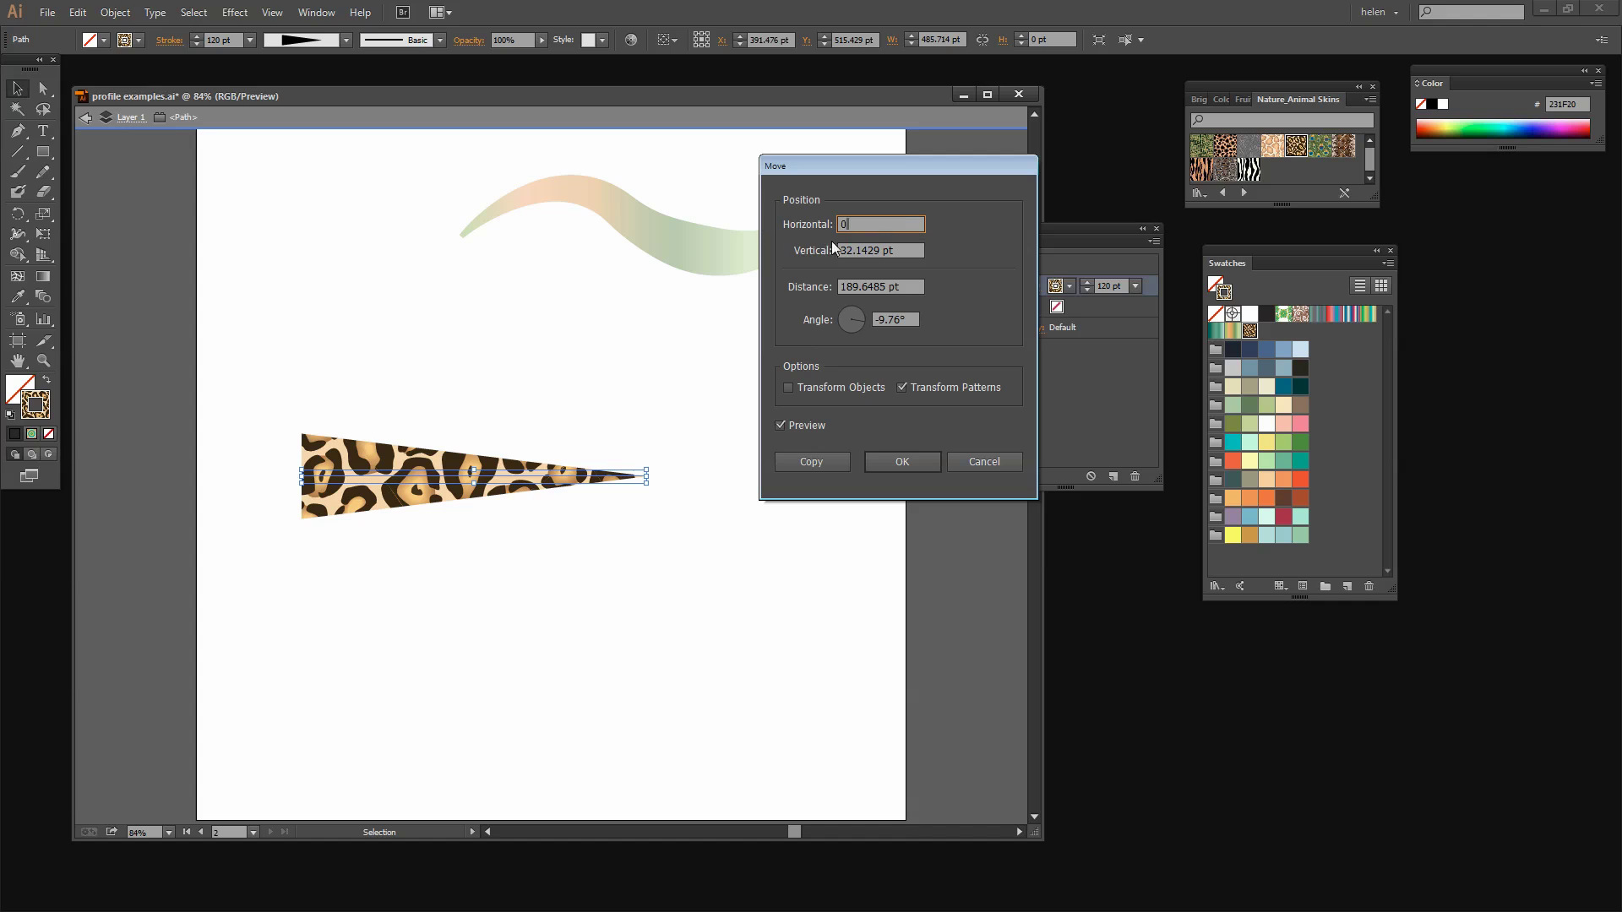
Set the vertical offset and distance of the pattern-only move to 0 pt.
key(Tab)
text(0)
key(Tab)
text(0)
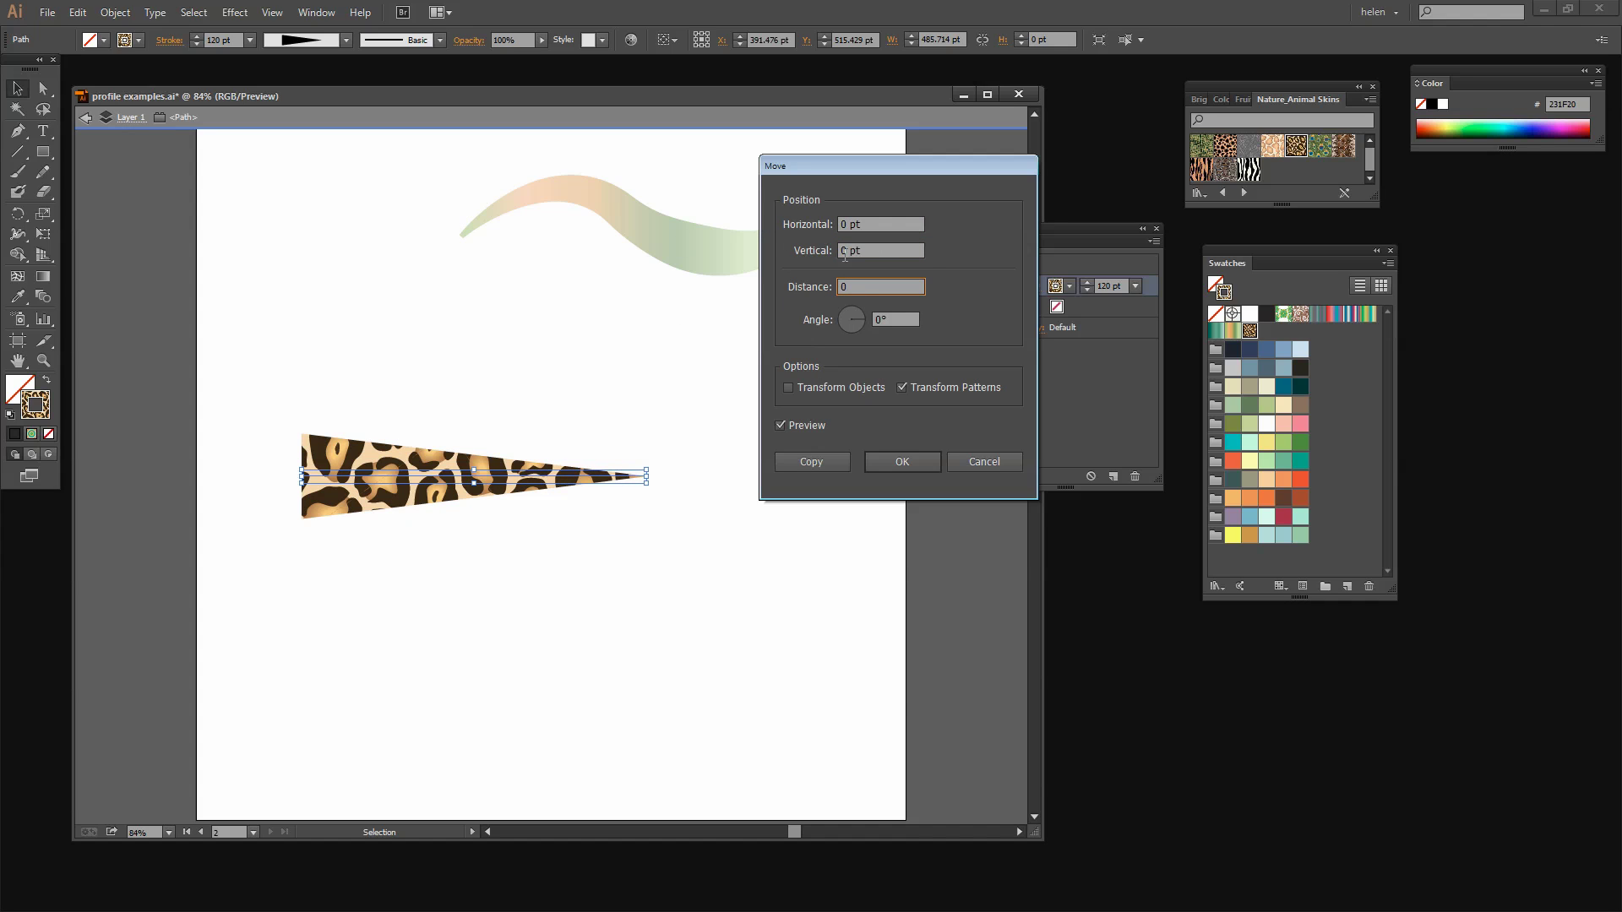
Set the horizontal offset of the pattern-only move to 80 pt.
click(843, 224)
key(Up)
key(Up)
key(Up)
key(Up)
key(Up)
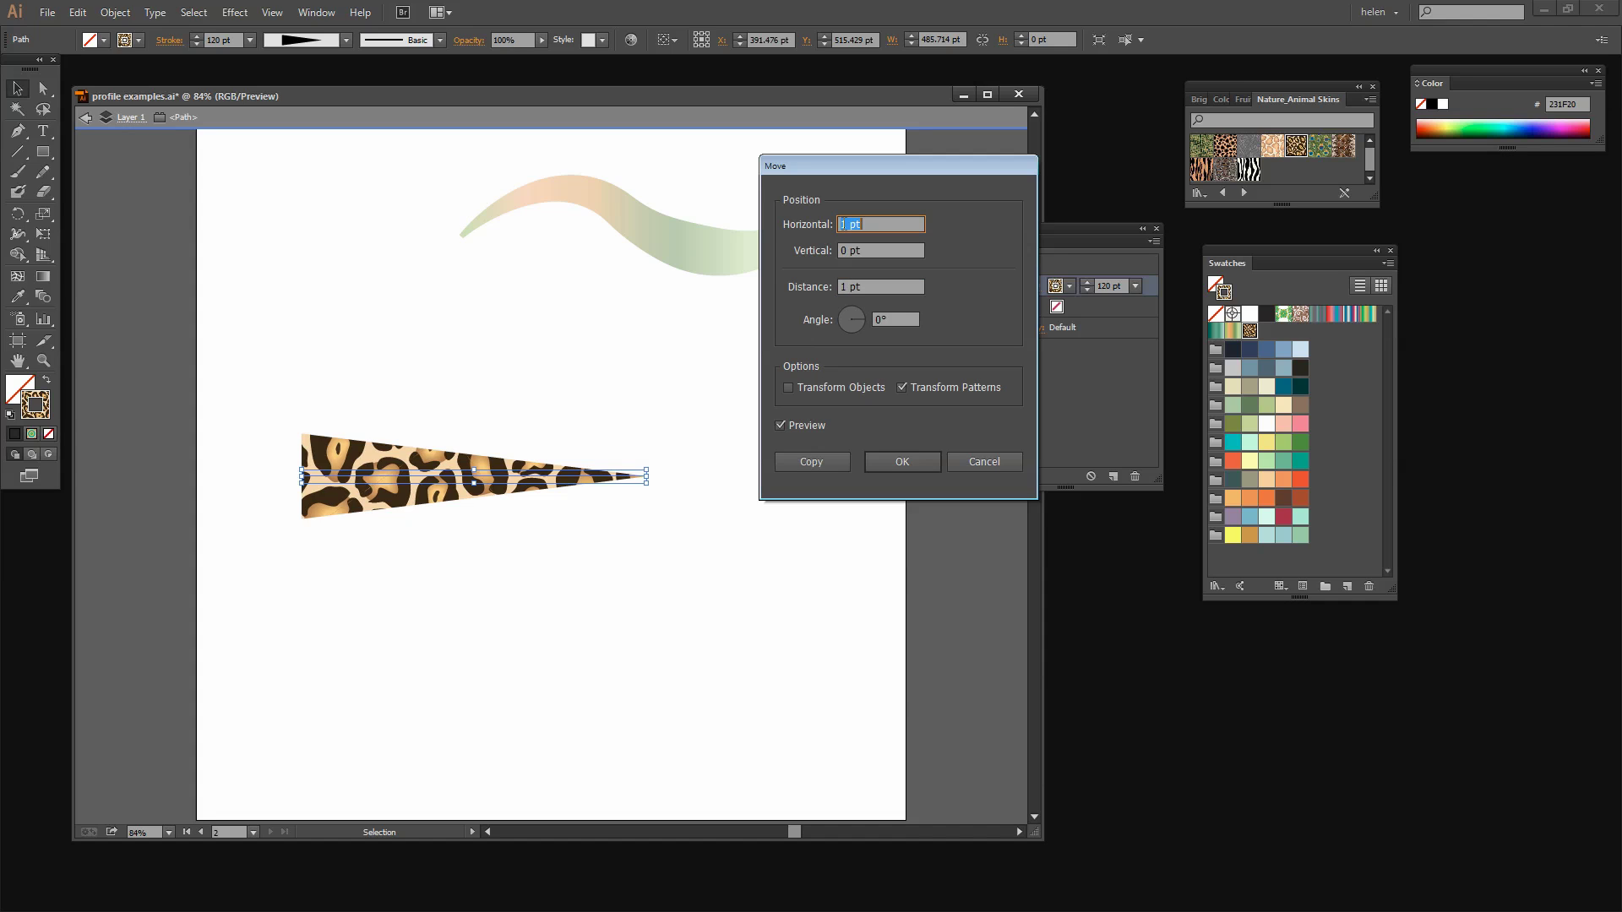
key(Up)
key(Up)
key(Up)
key(Up)
key(Up)
key(Up)
key(Up)
key(Up)
key(Up)
key(Up)
key(Up)
key(Up)
key(Up)
key(Up)
key(Up)
key(Up)
key(Up)
key(Up)
key(Up)
key(Up)
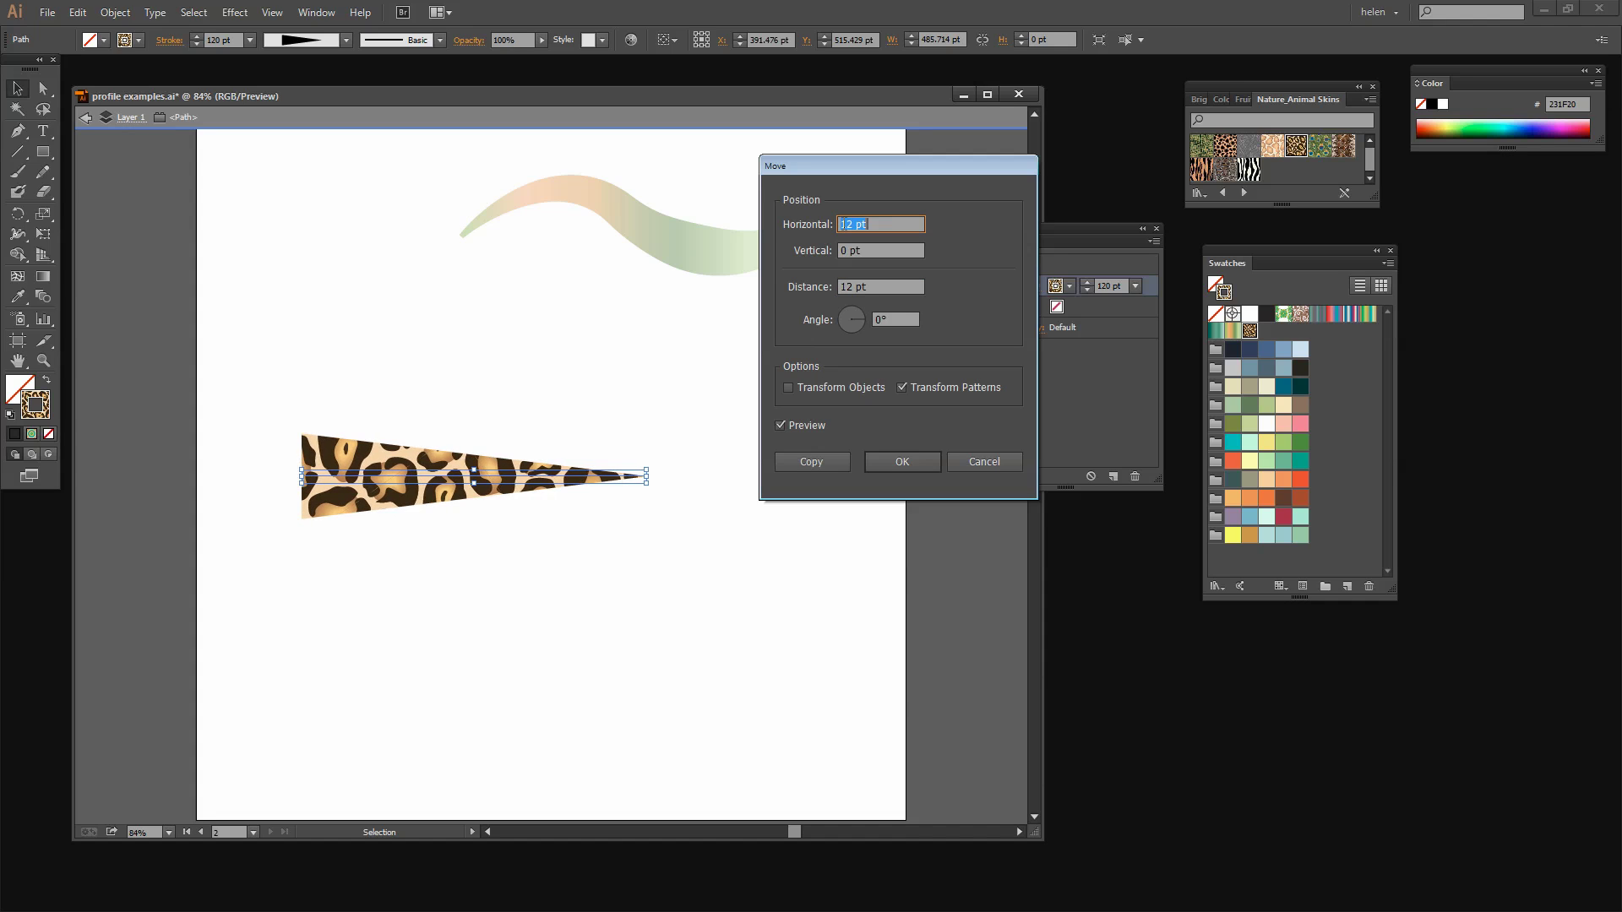
key(Up)
key(Up)
key(Up)
key(Up)
key(Up)
key(Up)
key(Up)
key(Up)
key(Up)
key(Up)
key(Up)
key(Up)
key(Up)
key(Up)
key(Up)
key(Up)
key(Up)
key(Up)
key(Up)
key(Up)
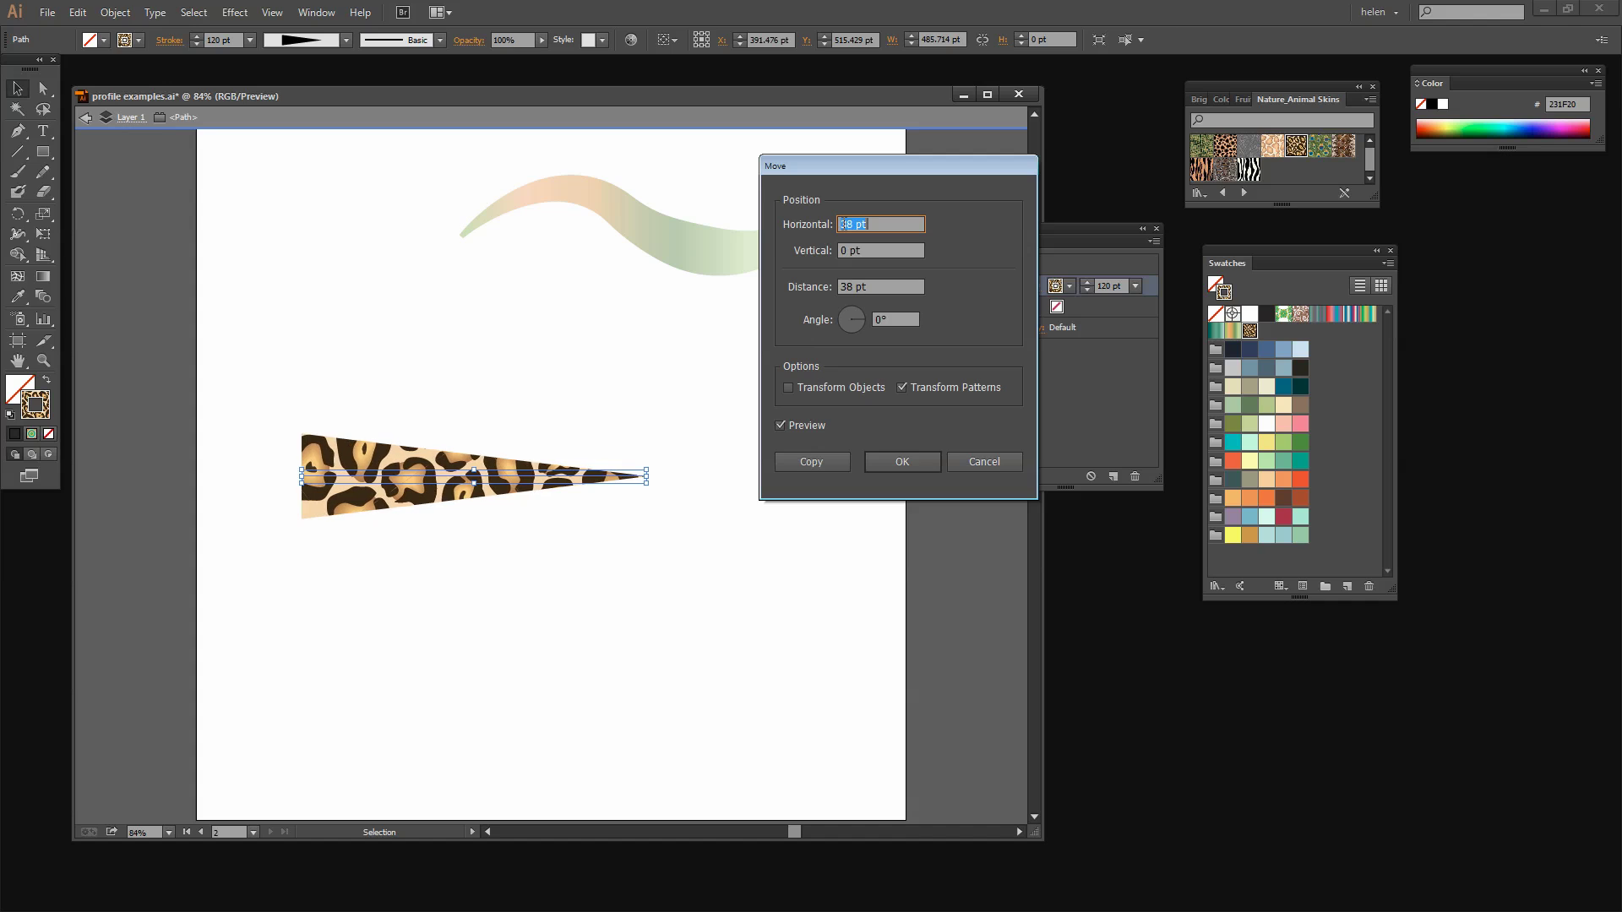
key(Up)
key(Up)
key(Up)
key(Up)
key(Up)
key(Up)
key(Up)
key(Up)
key(Up)
key(Up)
key(Up)
key(Up)
key(Up)
key(Up)
key(Up)
key(Up)
key(Up)
key(Up)
key(Up)
key(Up)
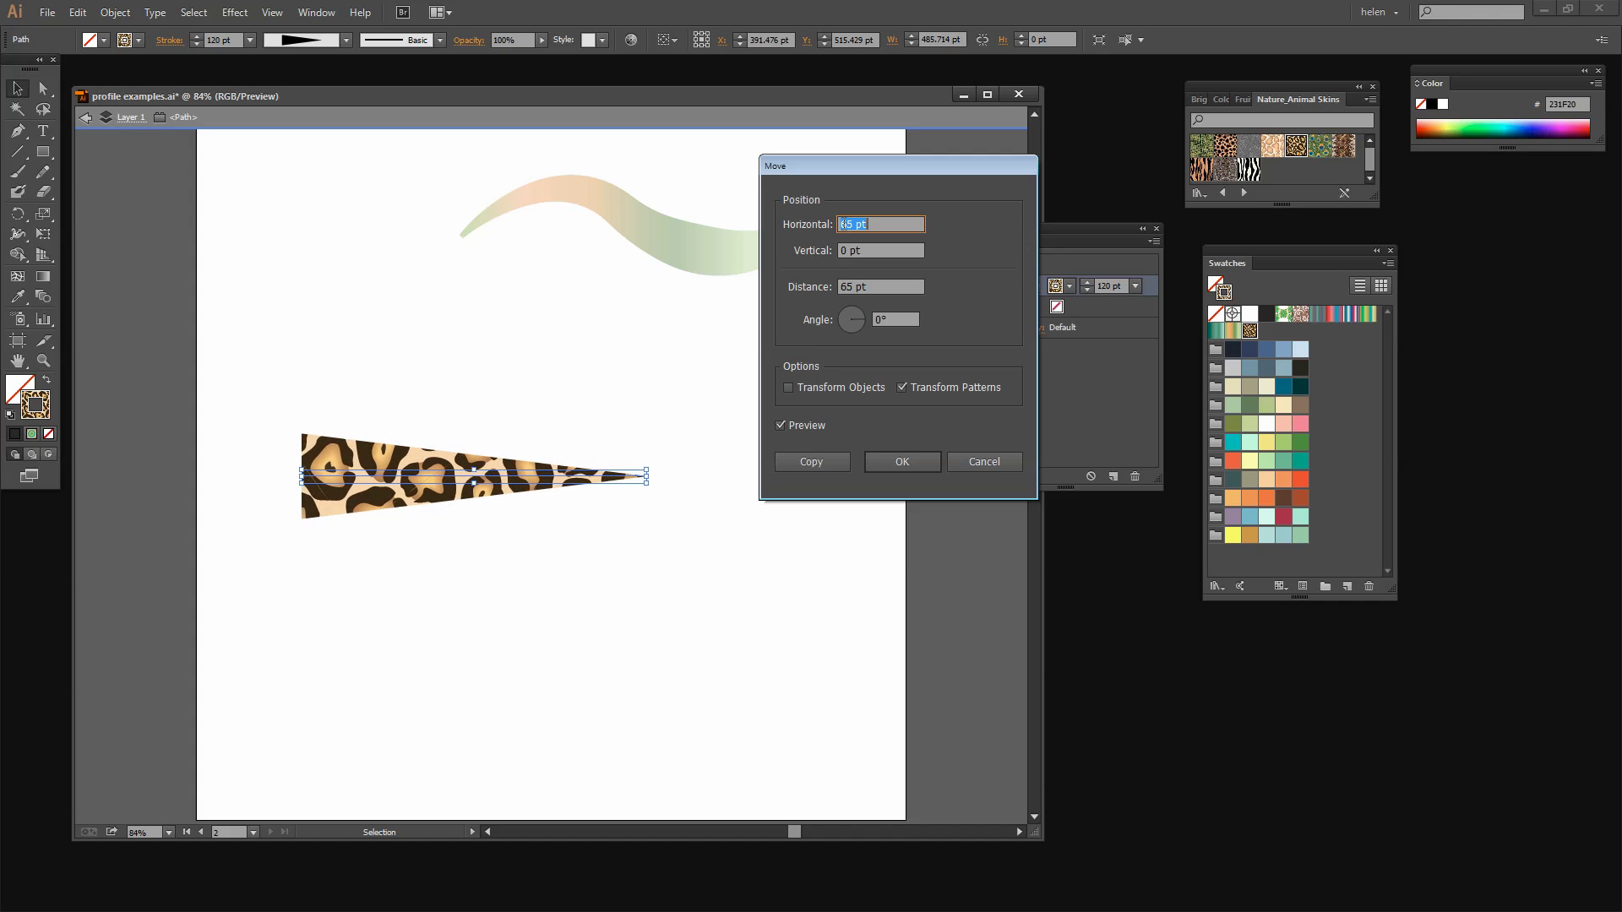
key(Up)
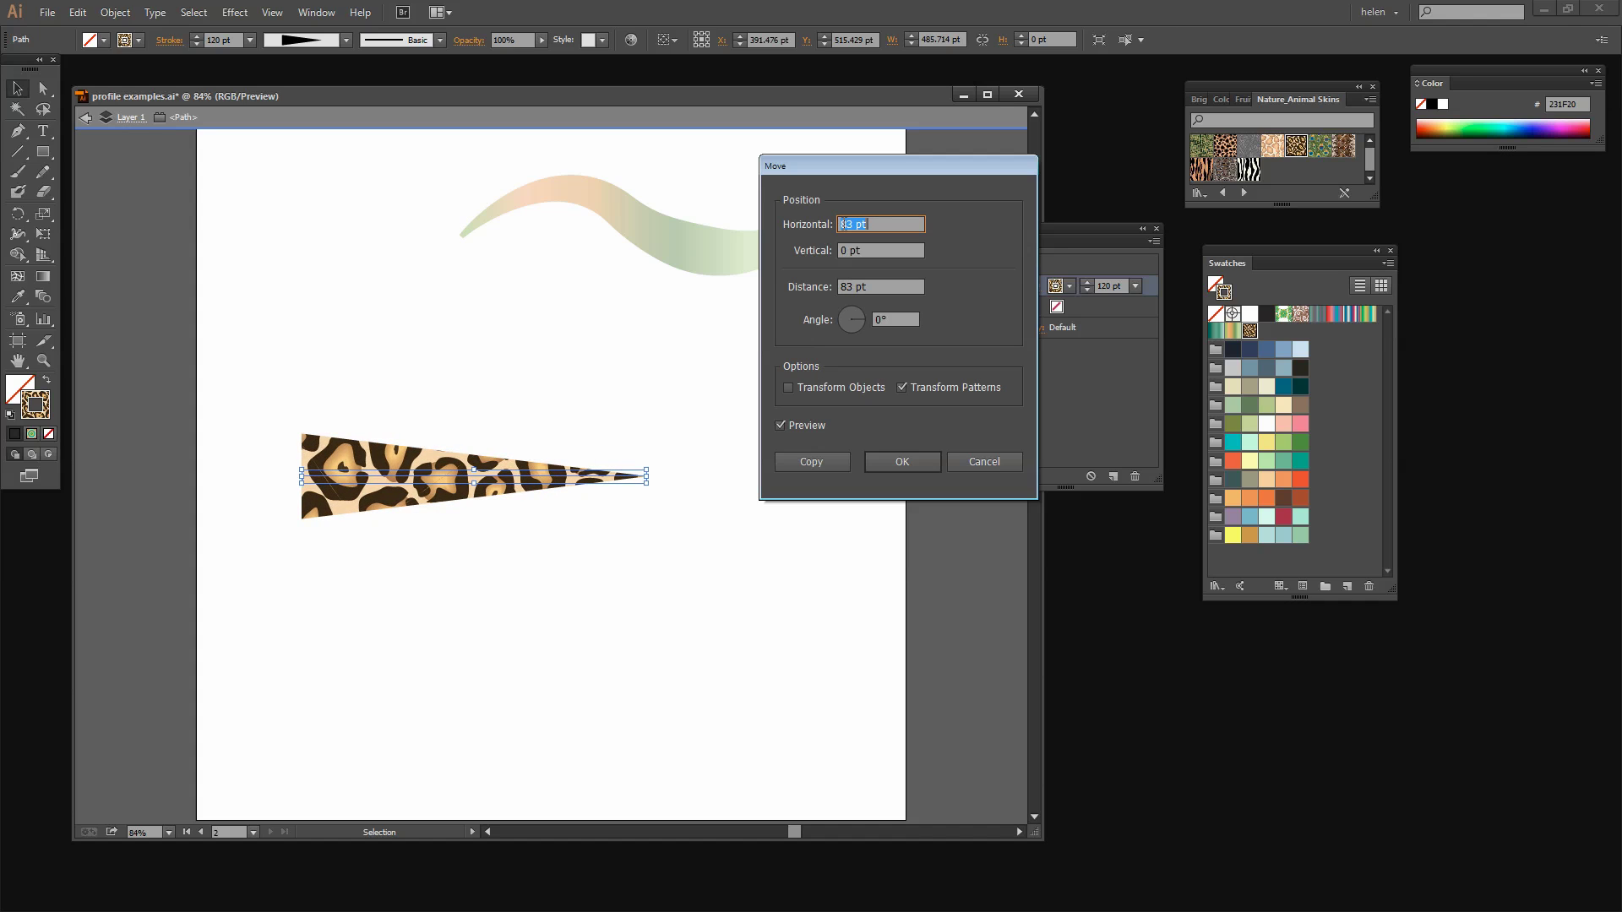
key(Down)
key(Down)
key(Down)
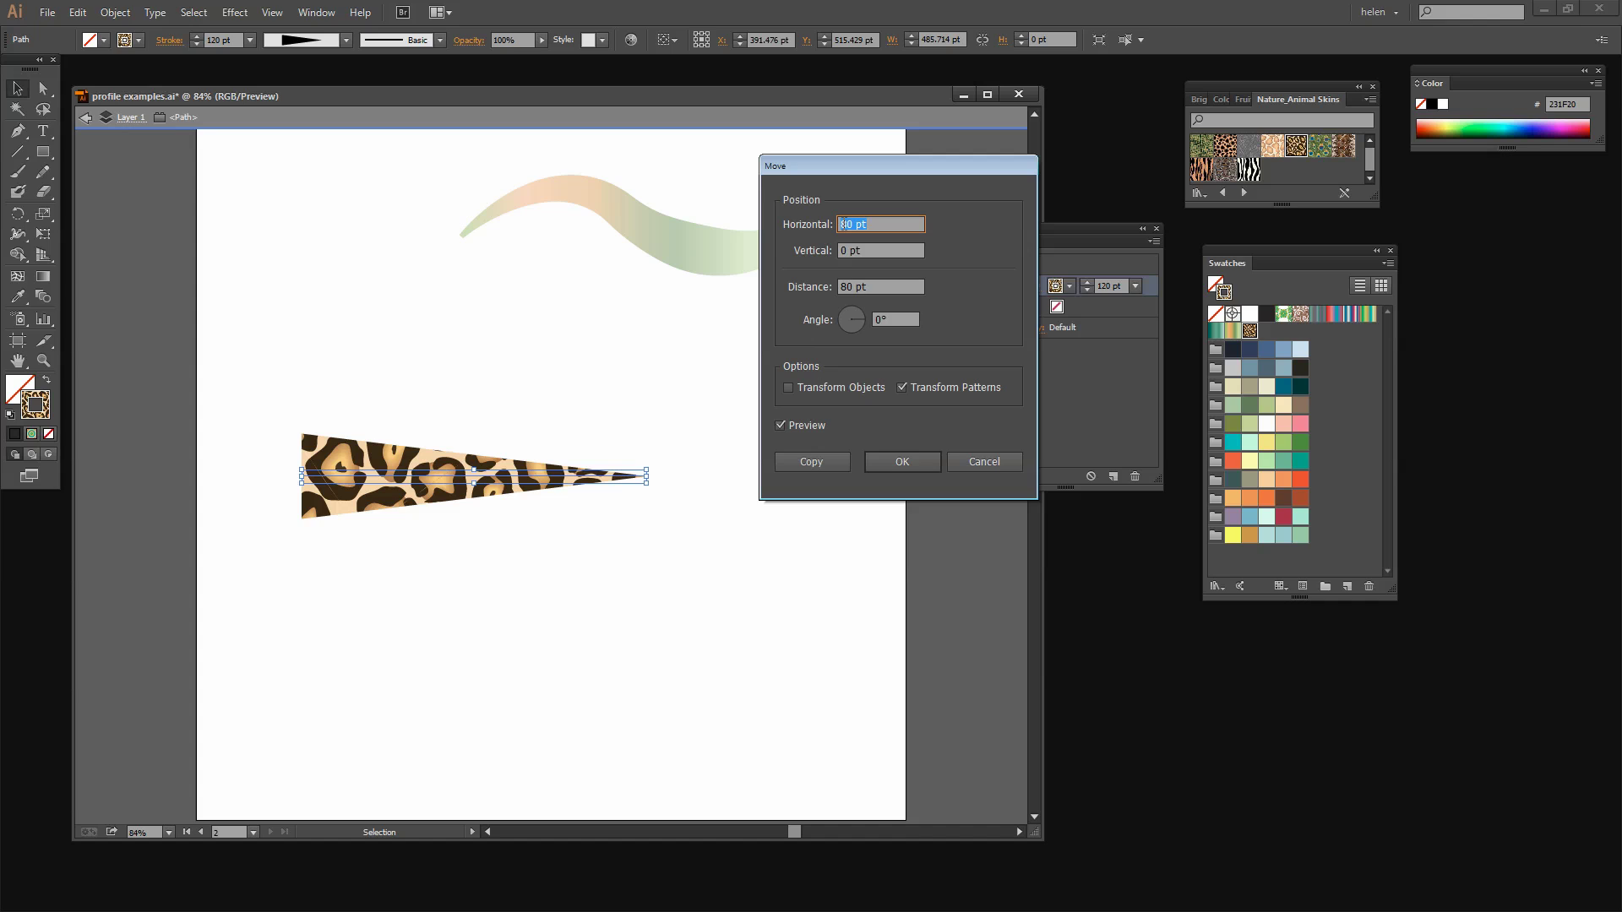
Set the vertical offset of the pattern-only move to 14 pt and apply the move to the wedge's pattern.
click(849, 251)
key(Up)
key(Up)
key(Up)
key(Up)
key(Up)
key(Up)
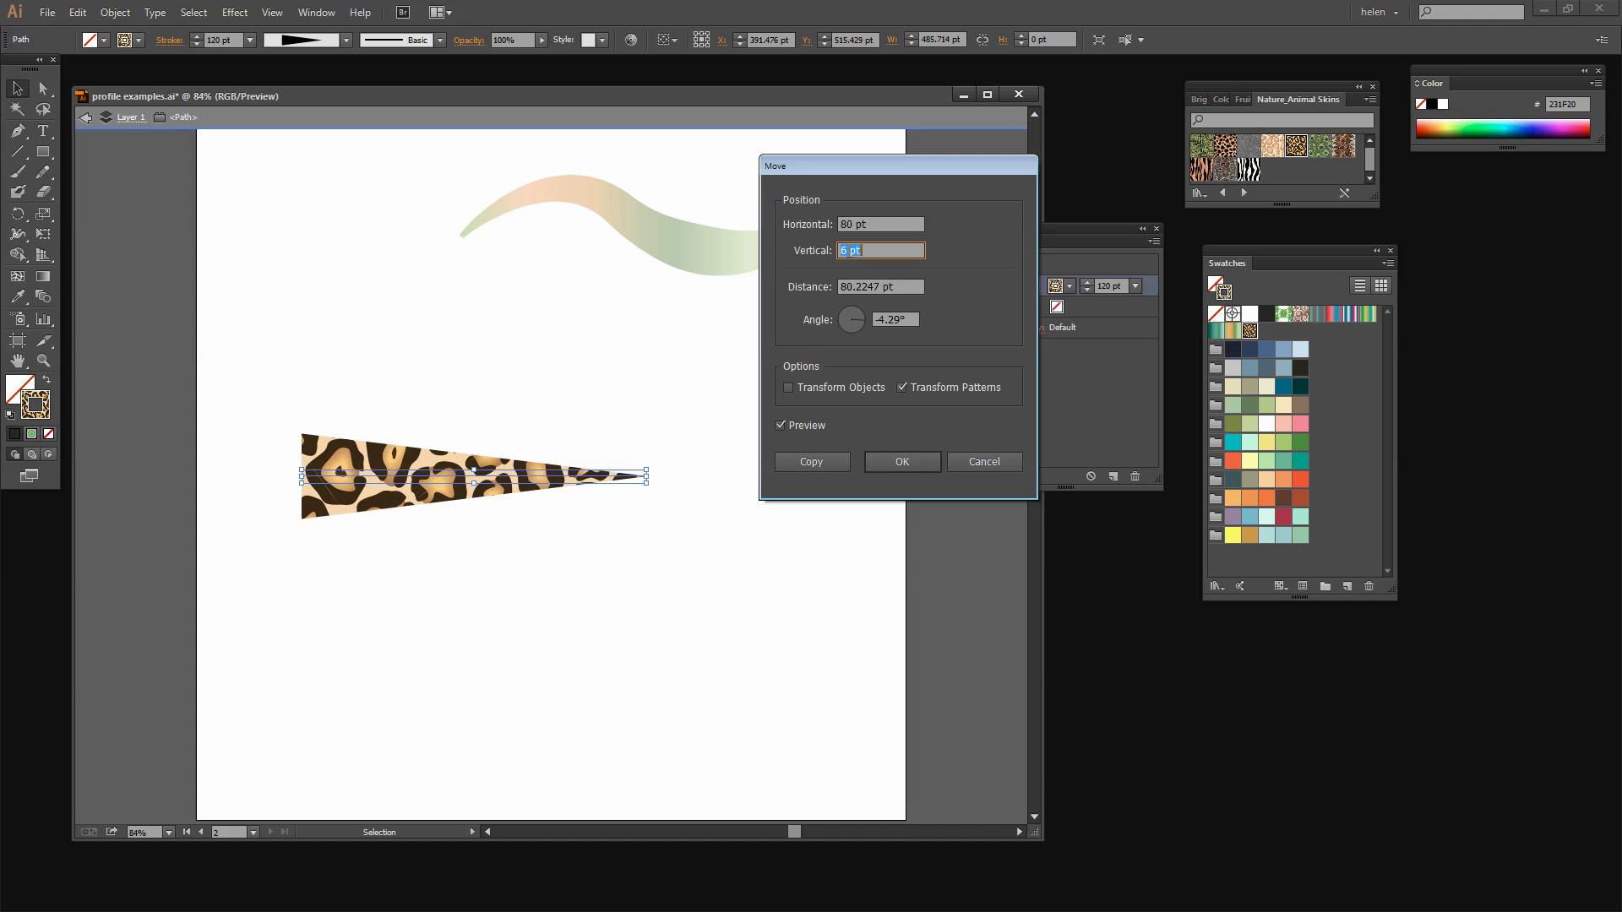
key(Up)
key(Up)
key(Up)
key(Up)
key(Up)
key(Up)
key(Up)
key(Up)
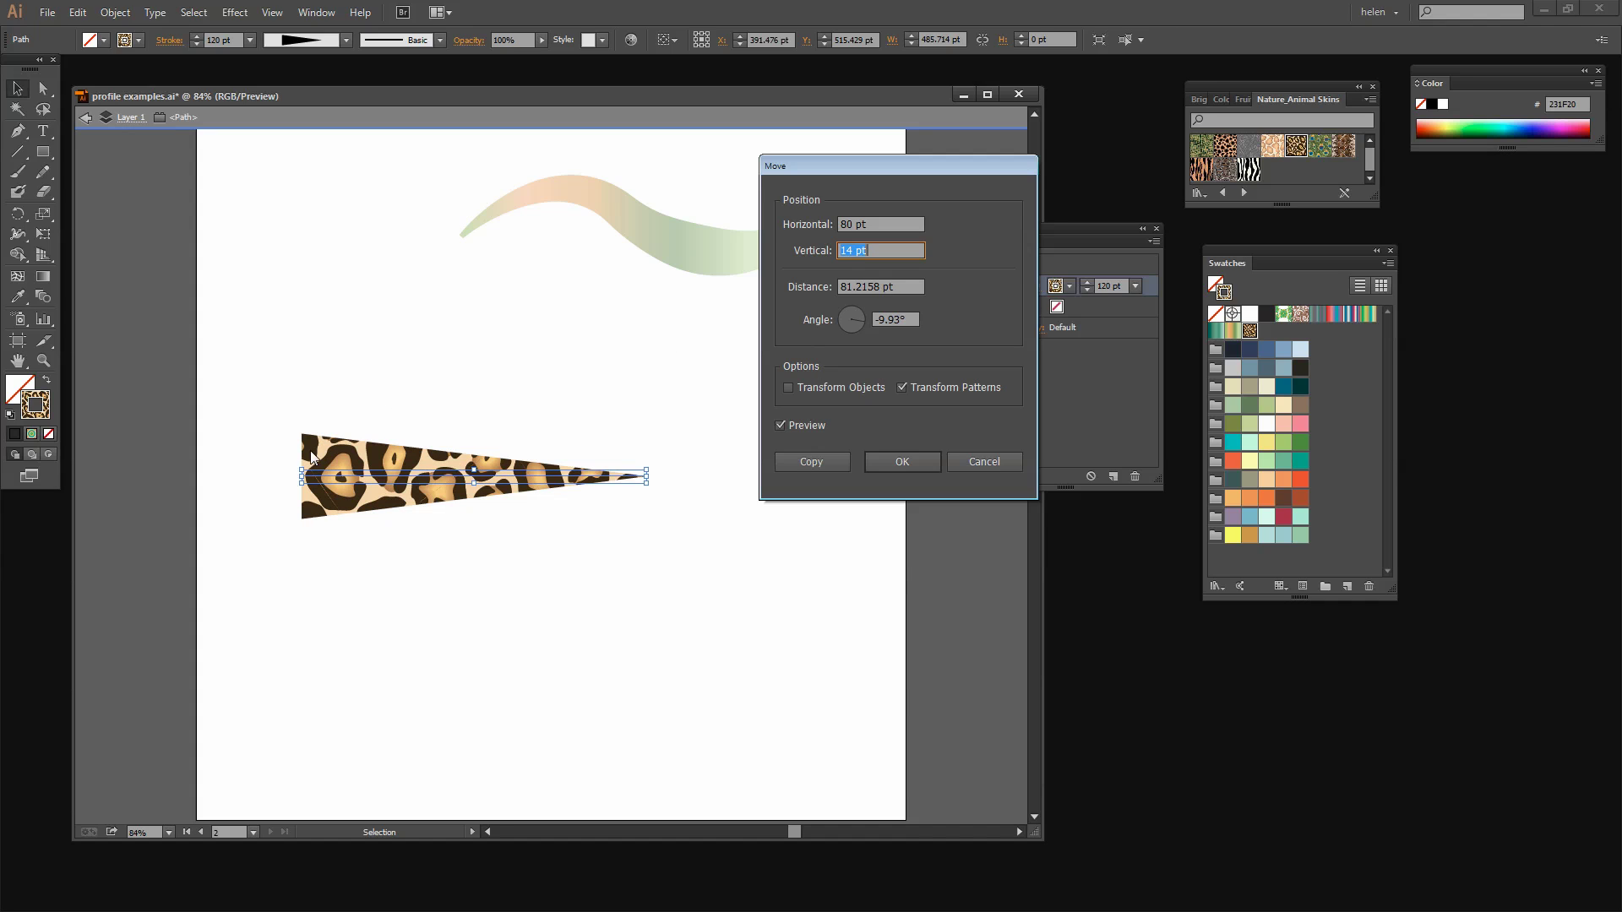
click(903, 461)
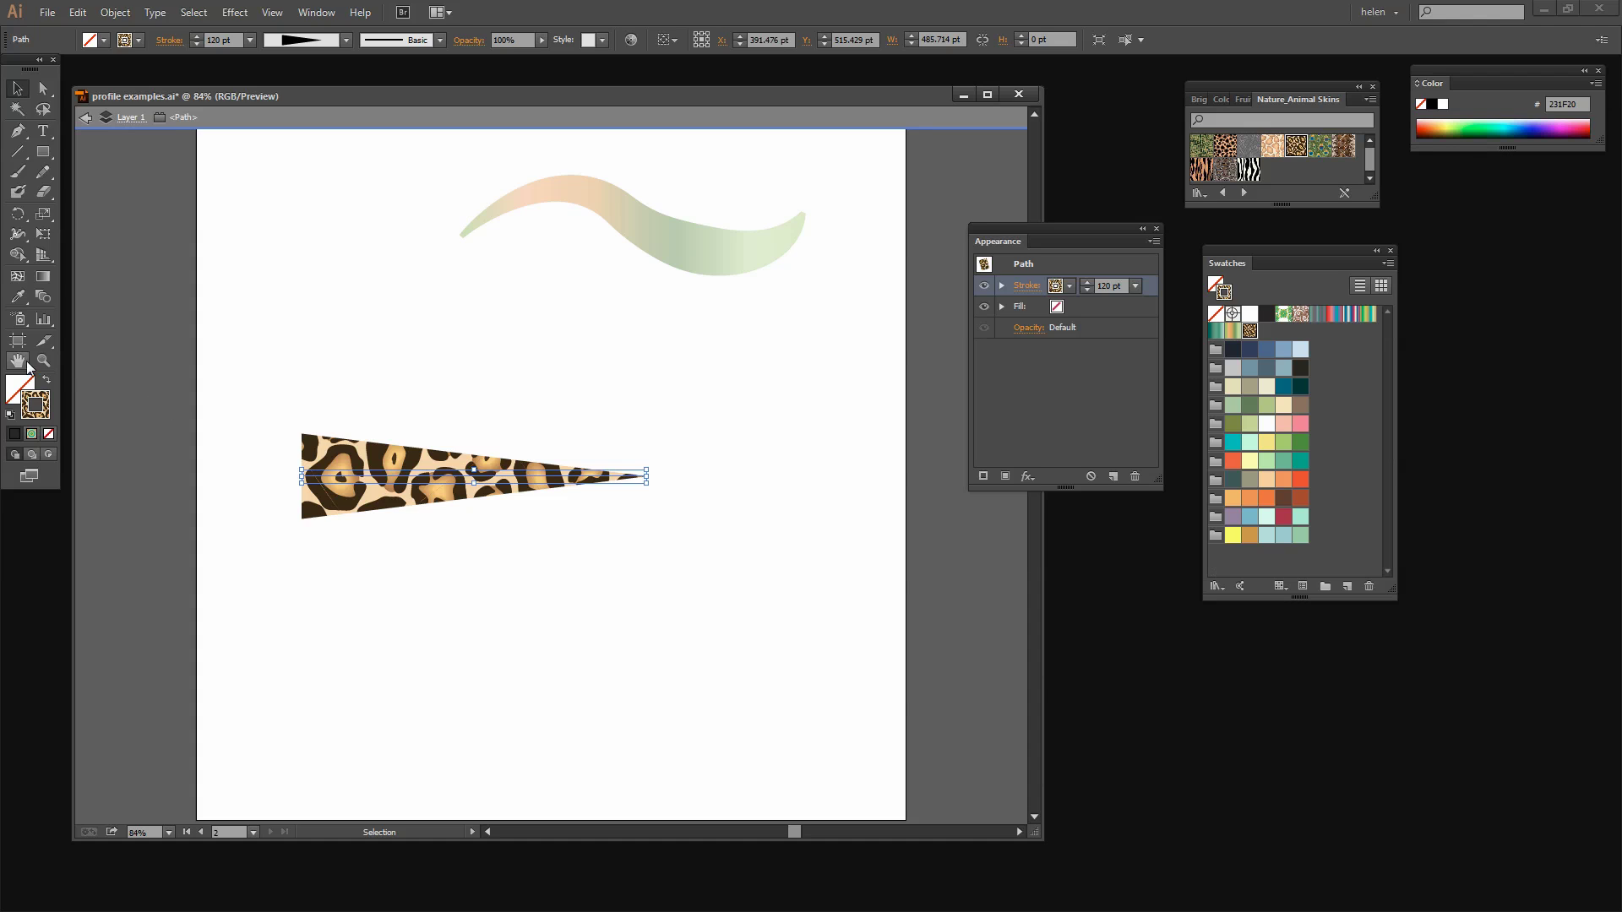
Exit the wedge's isolation mode, reselect it, and try Width Profile 3 before applying Width Profile 6 to its stroke.
click(85, 120)
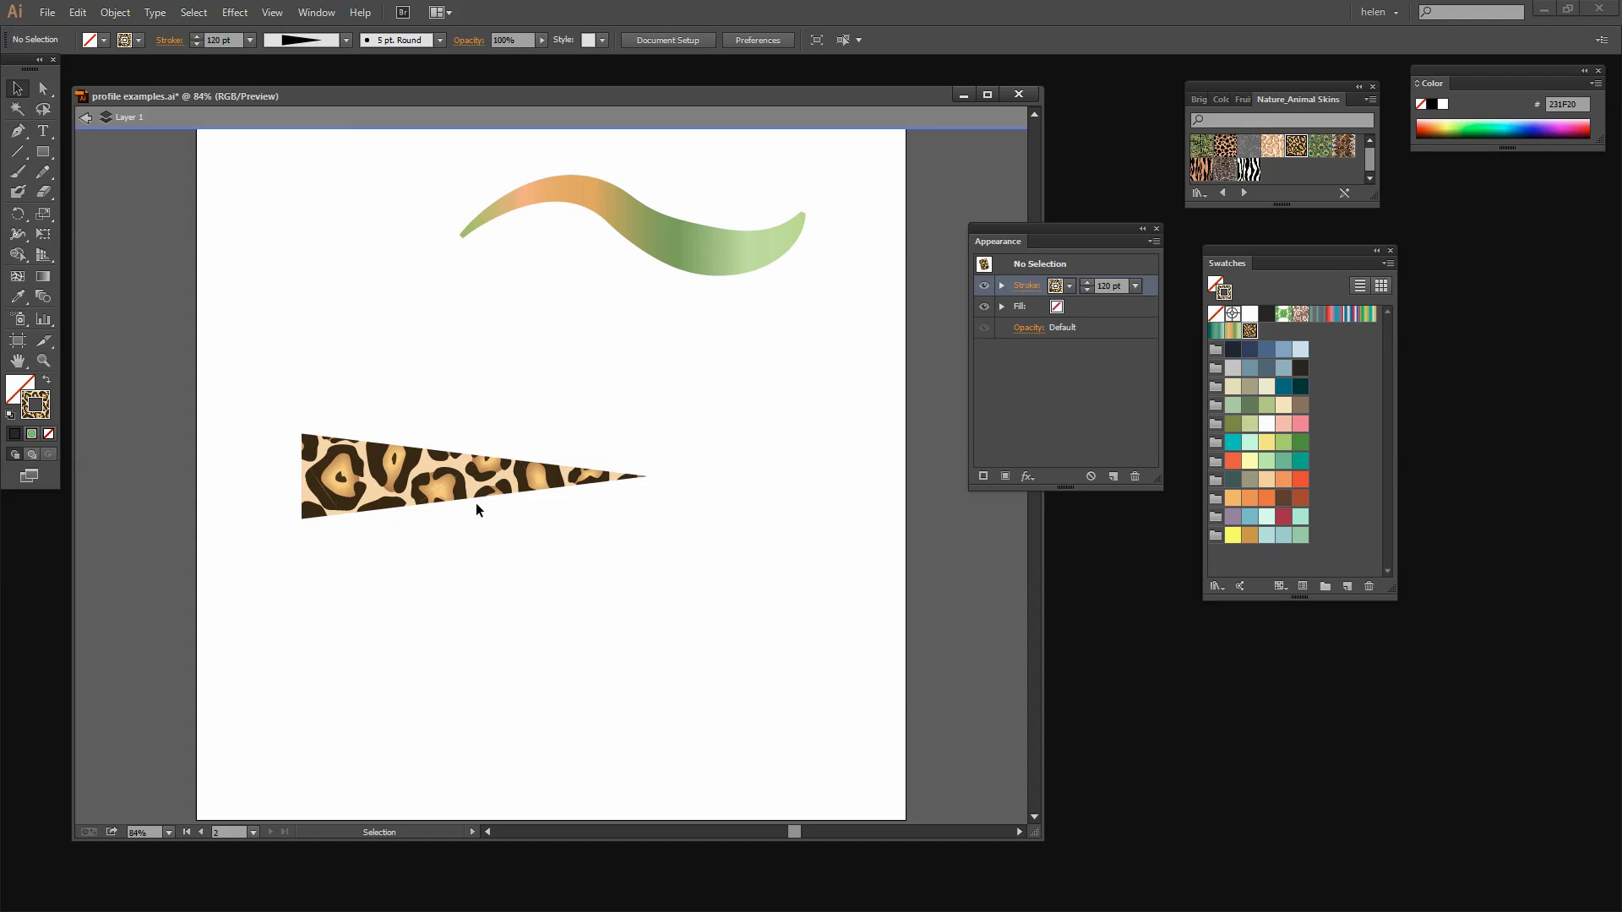
click(381, 478)
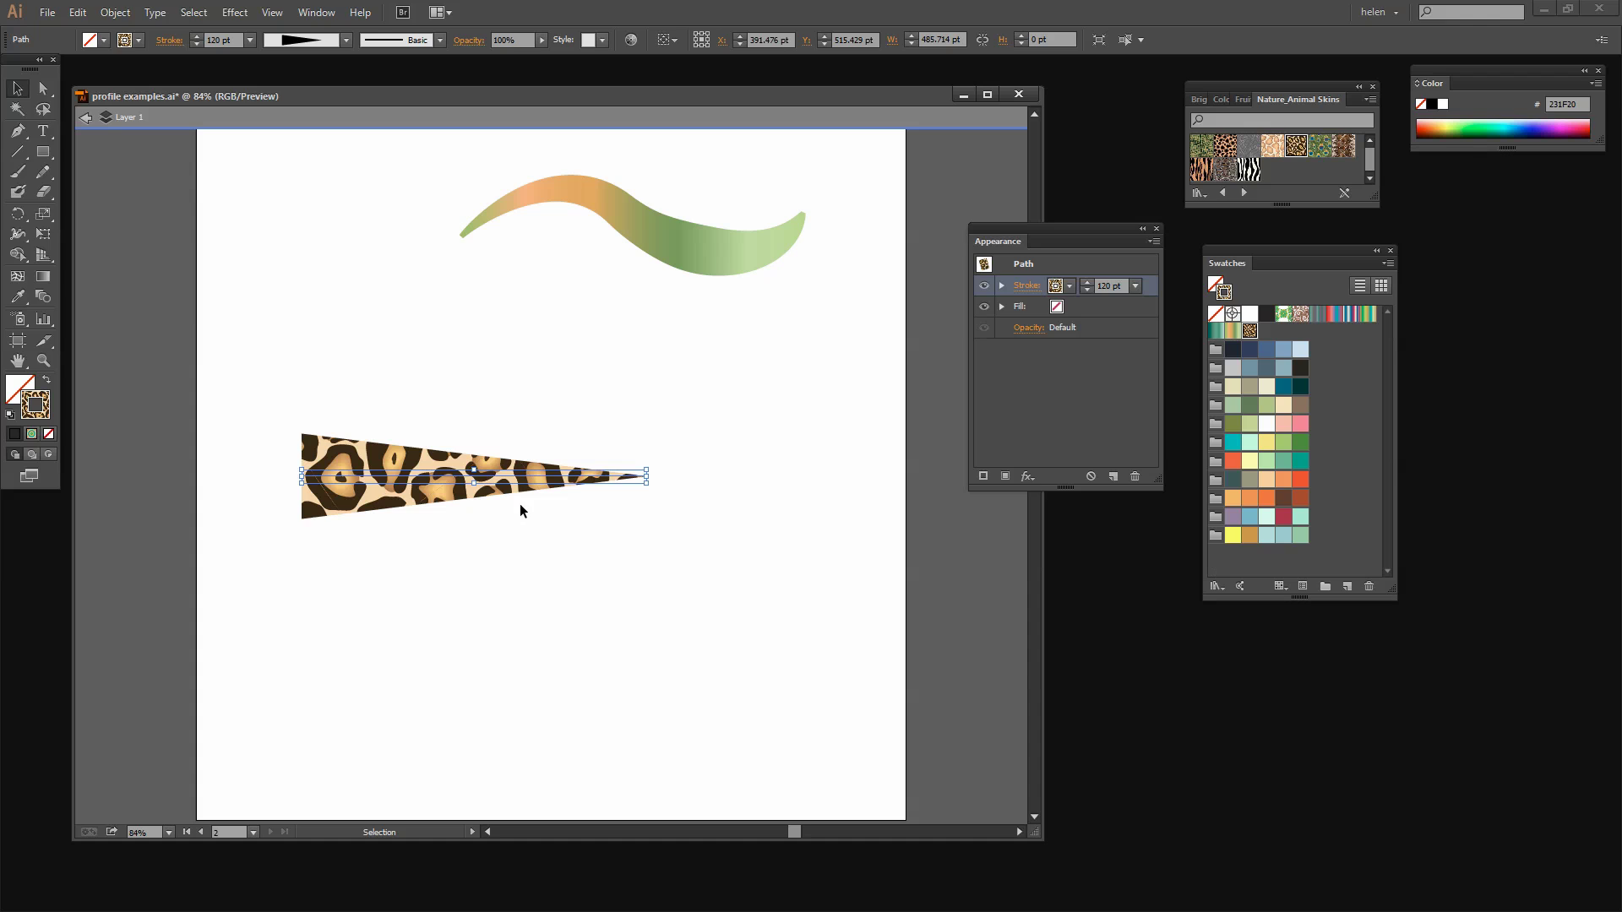
click(347, 40)
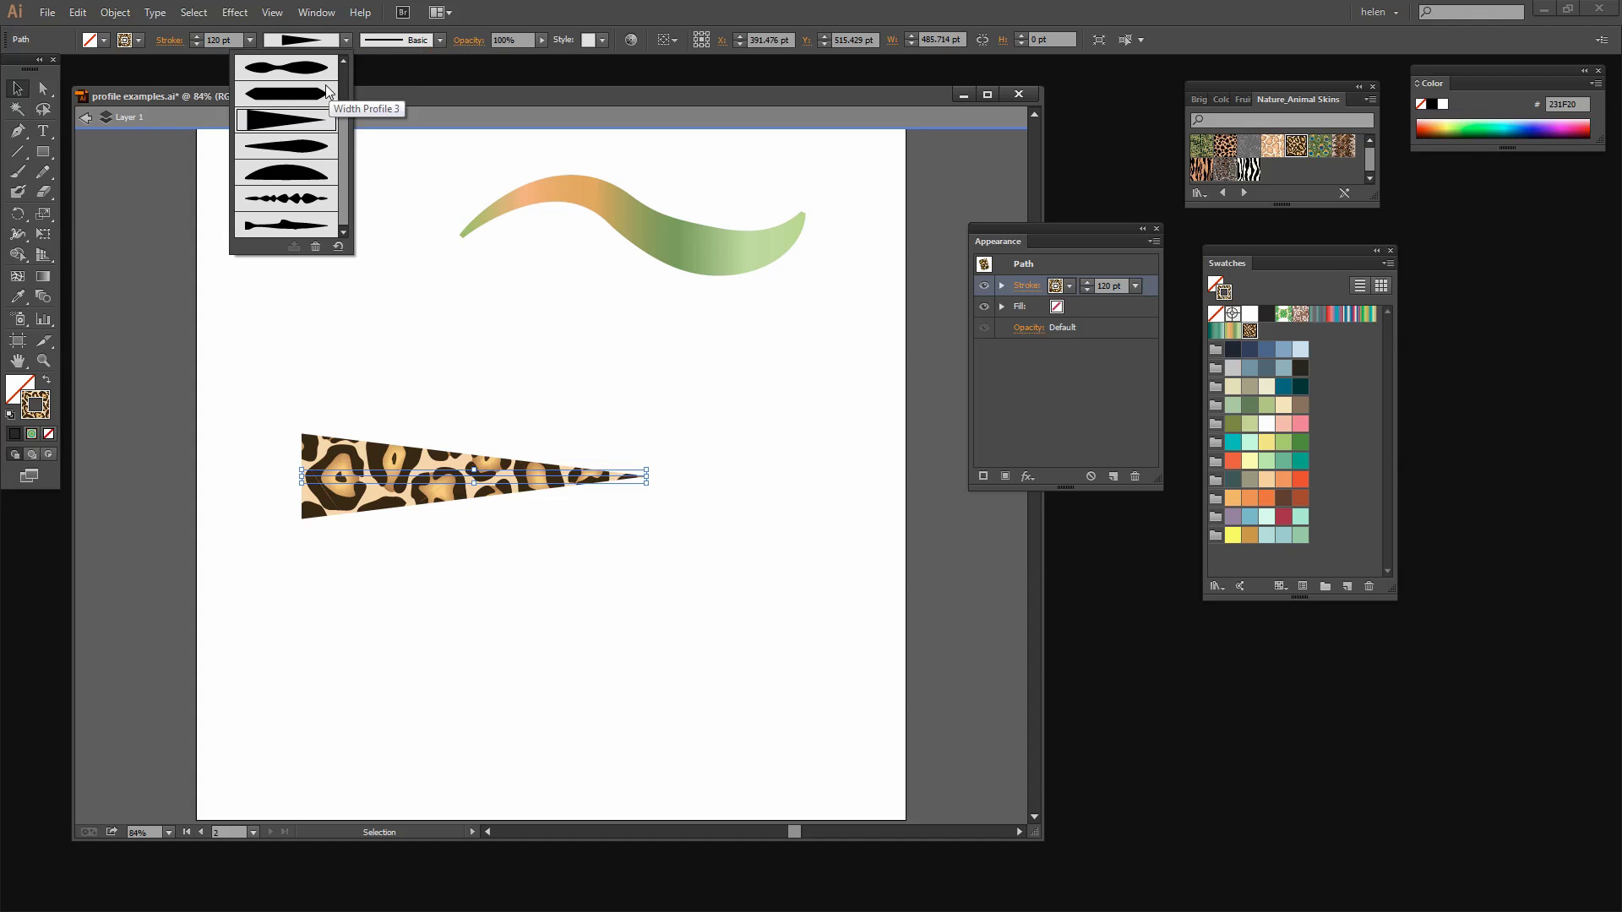
click(305, 98)
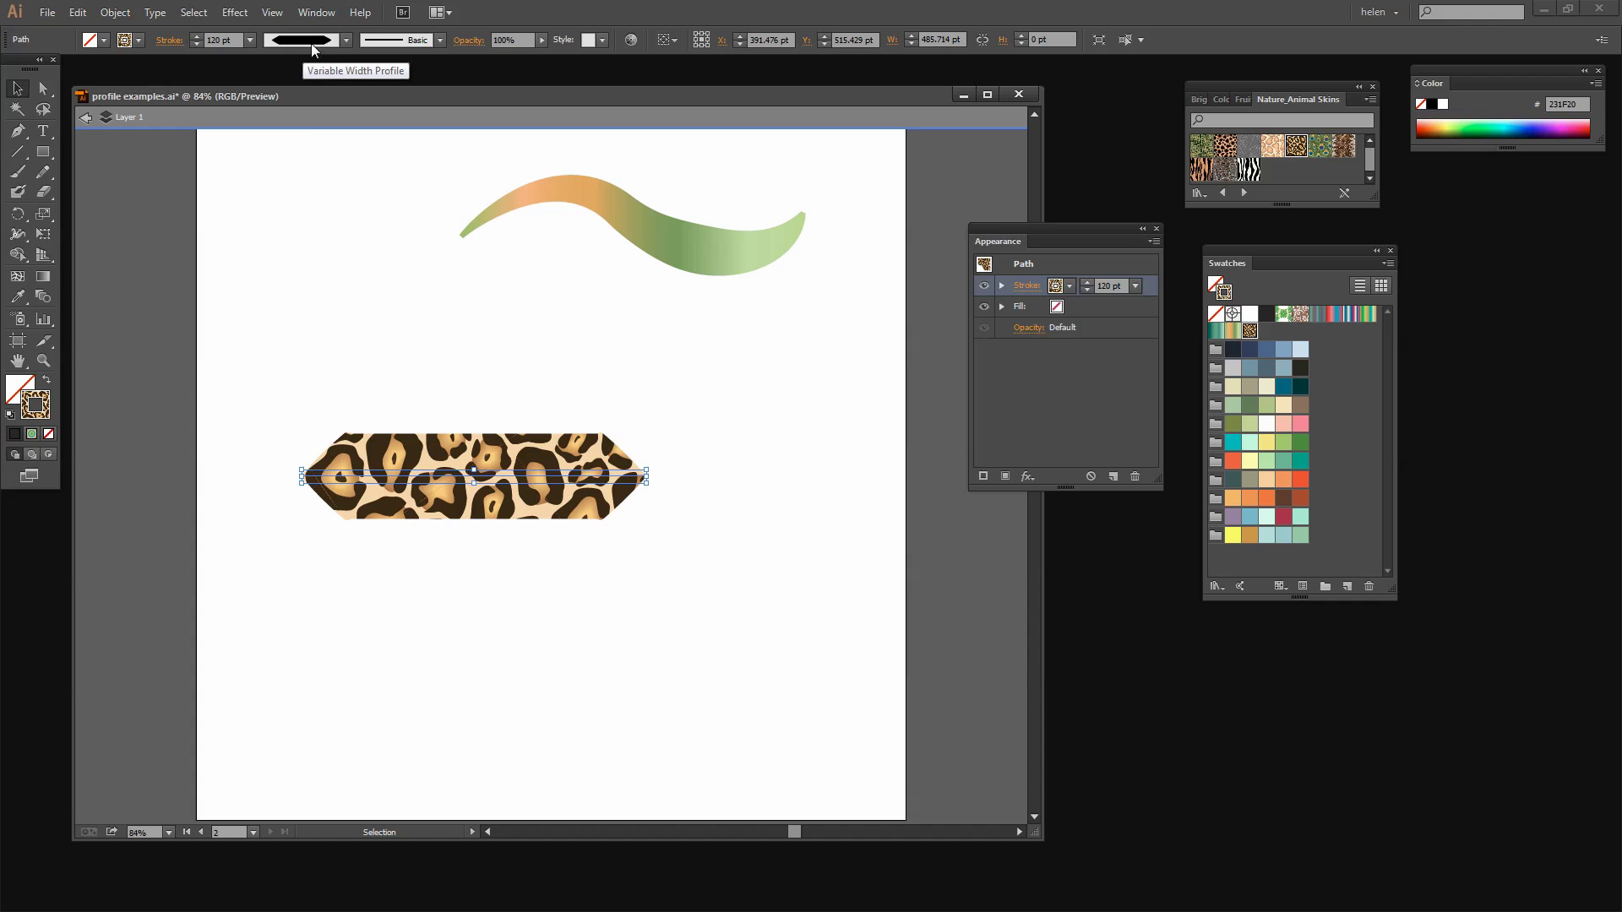
click(347, 40)
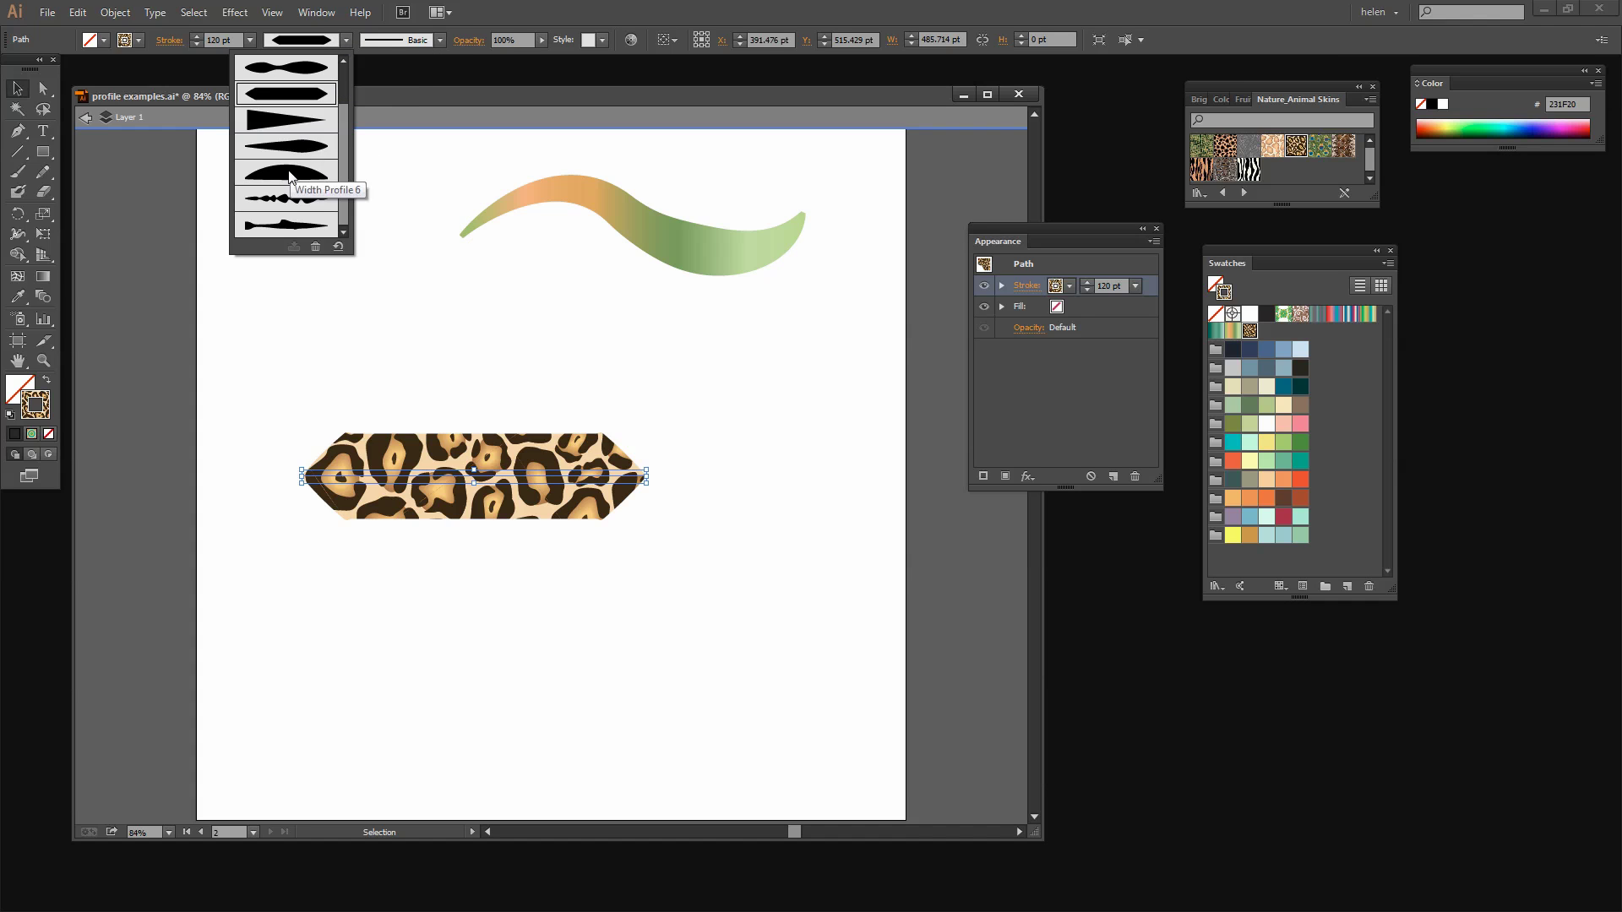
click(287, 165)
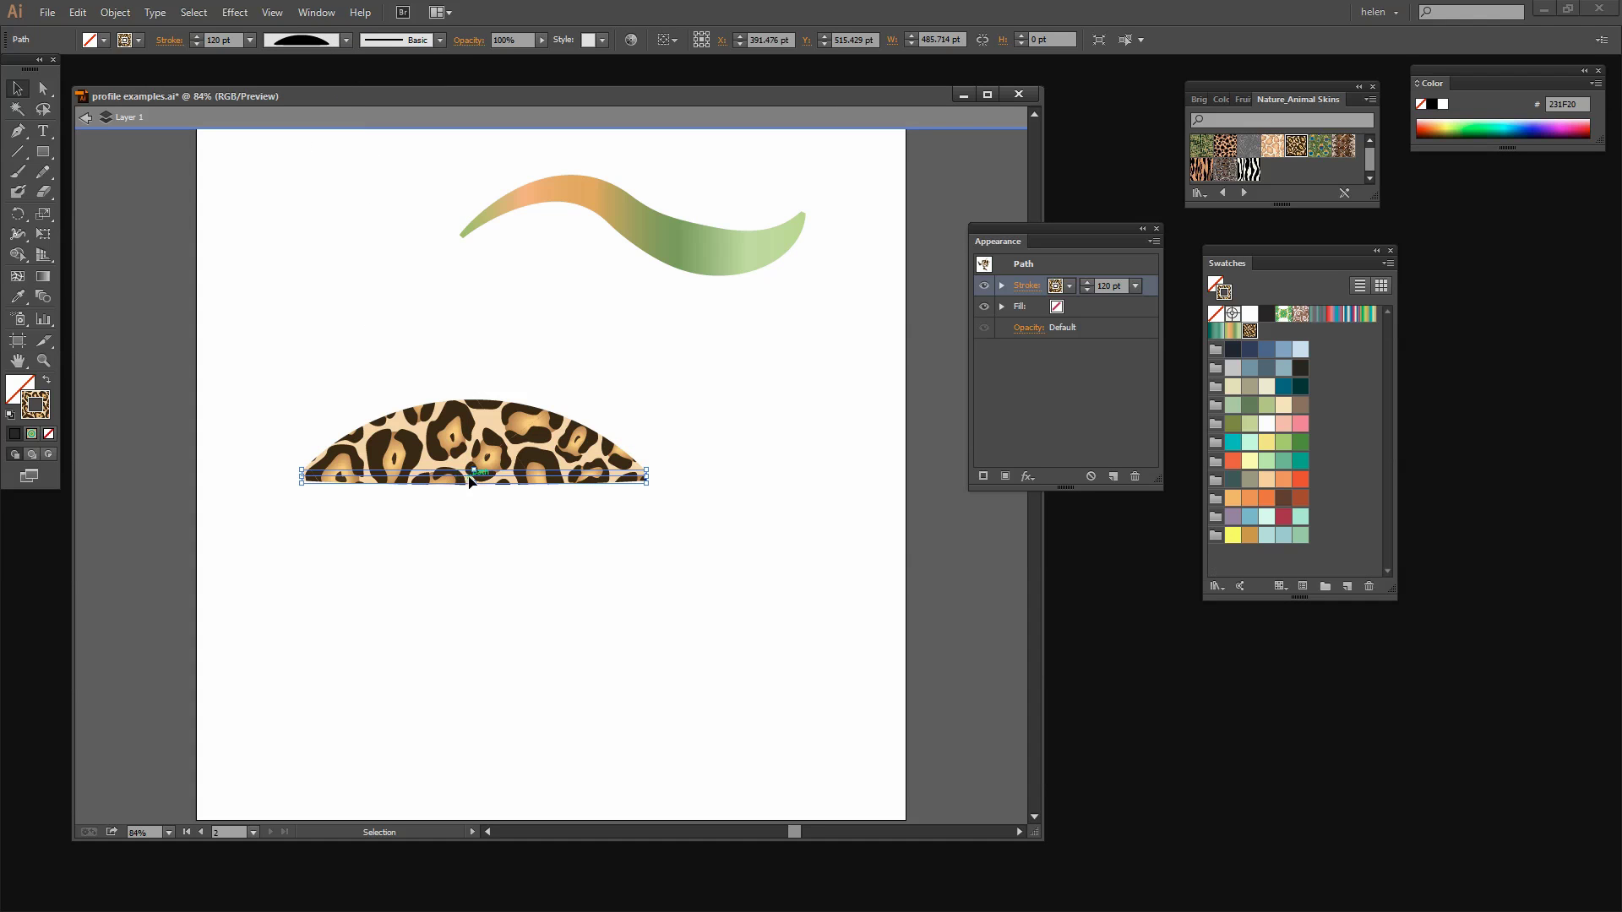
Move the leopard-patterned dome up and left below the green curve, leave the layer's isolation mode and deselect everything.
drag(457, 478, 392, 370)
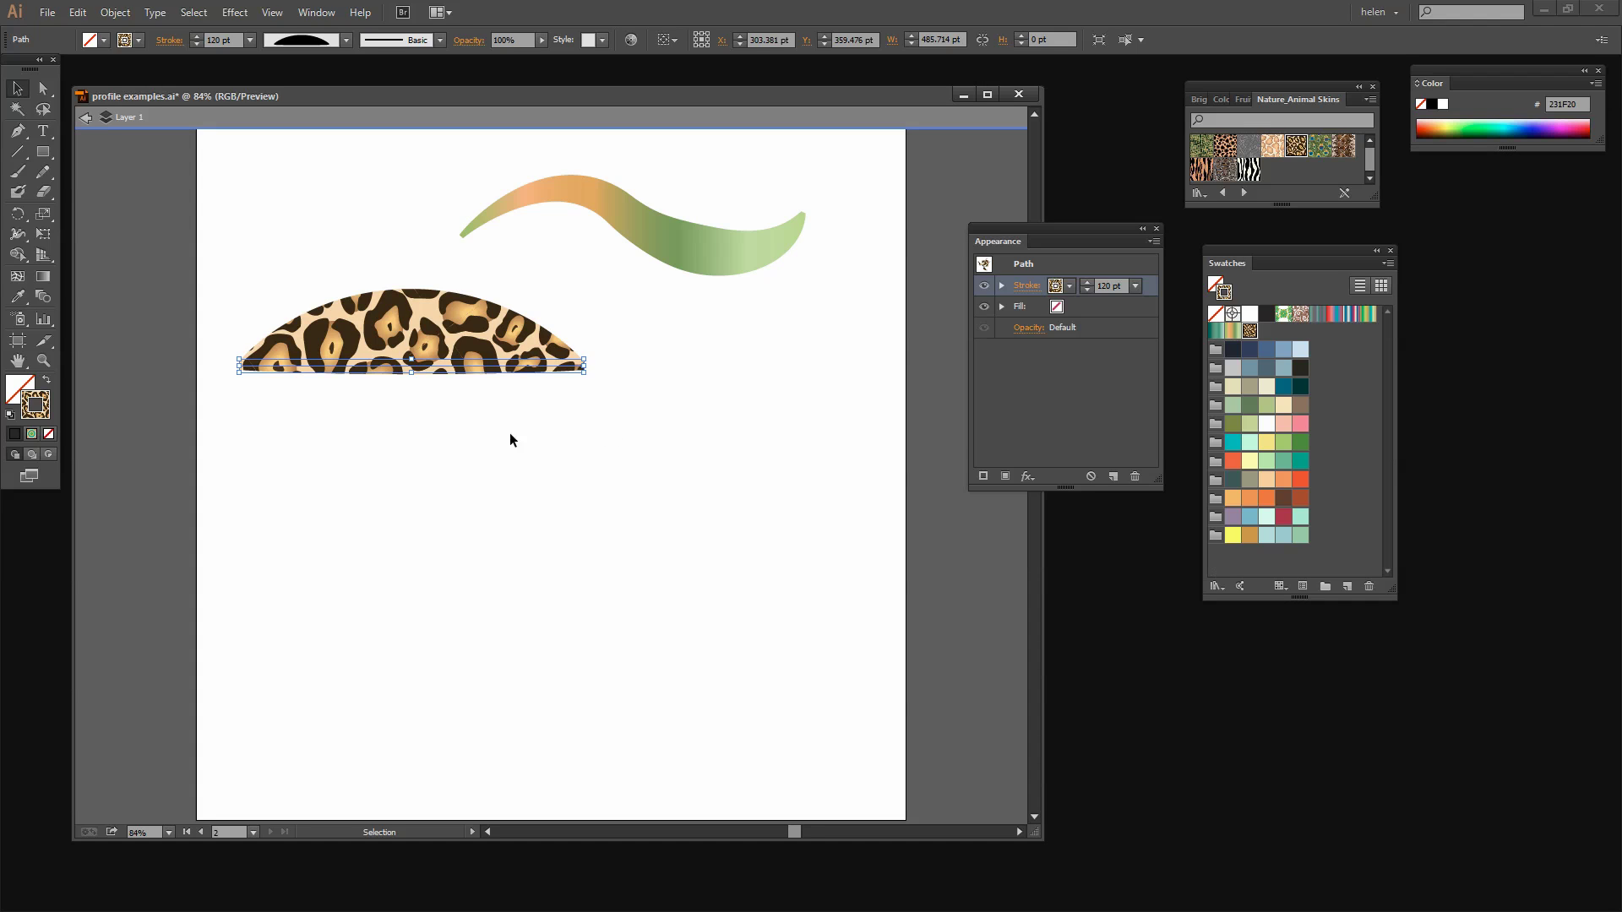
click(86, 118)
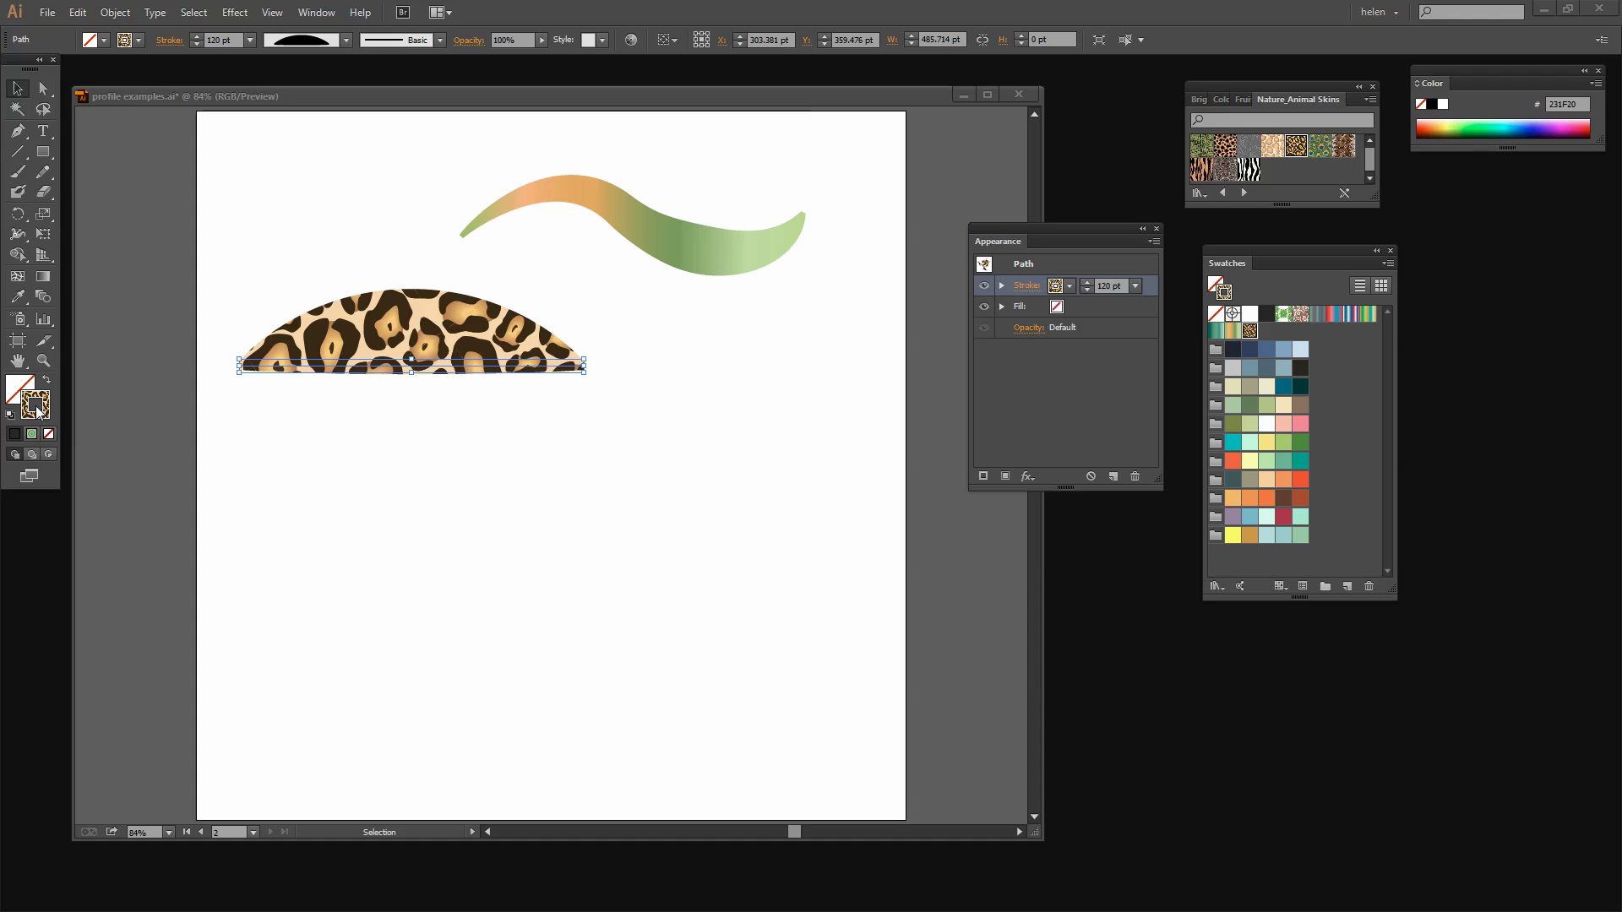
click(339, 491)
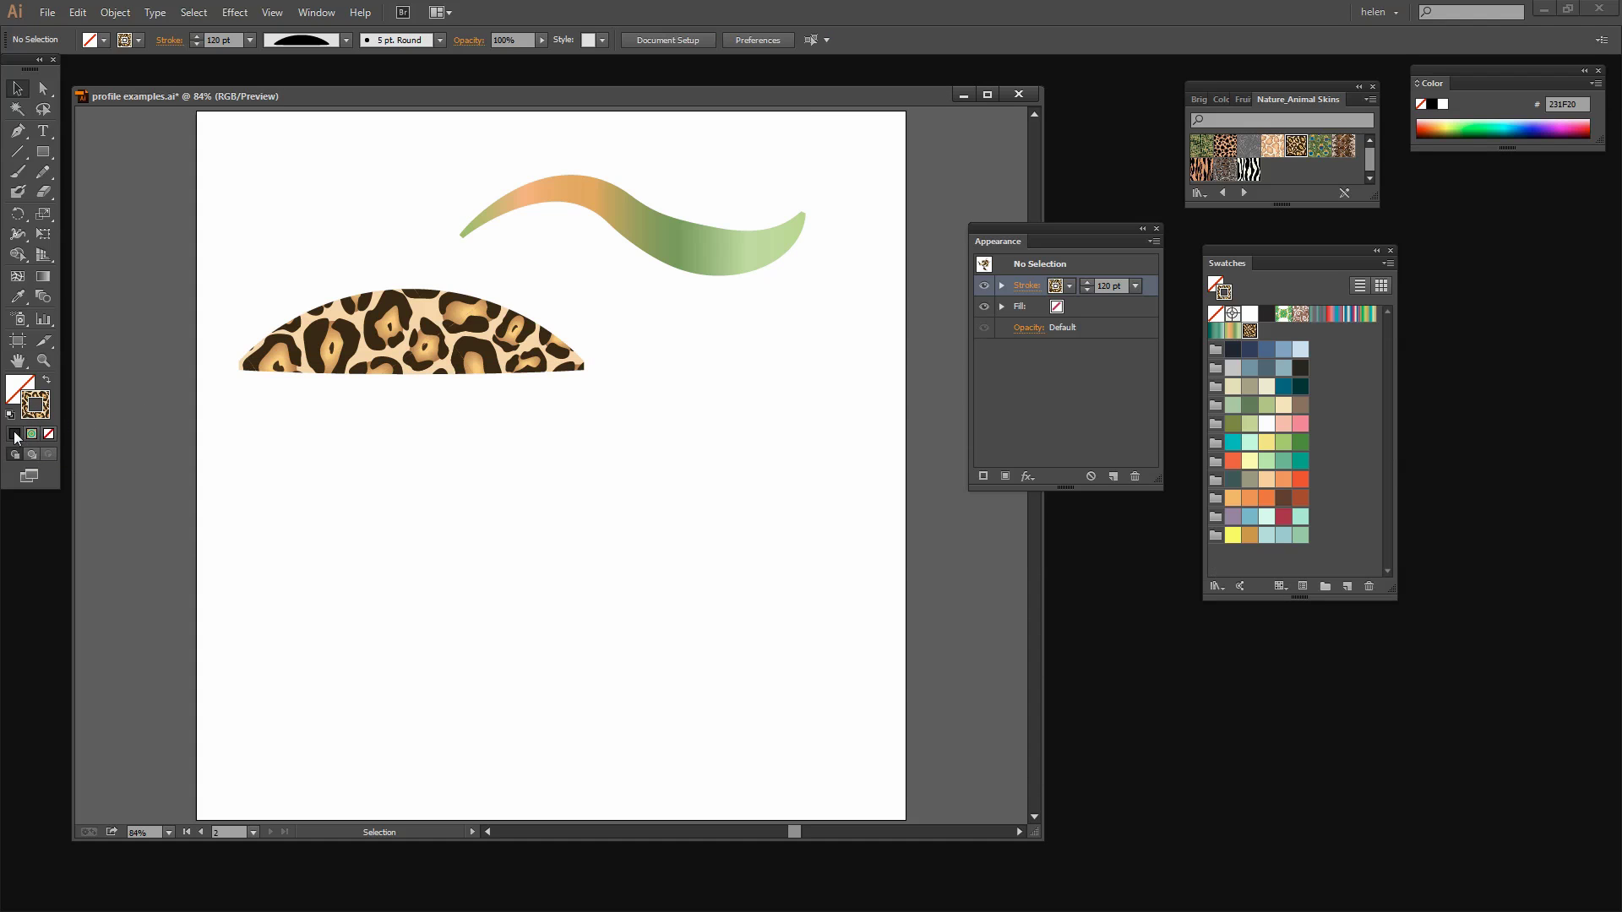
Draw a horizontal line segment about 504 pt long with a red-orange (F54F29) stroke below the leopard-patterned dome.
click(1300, 479)
click(17, 151)
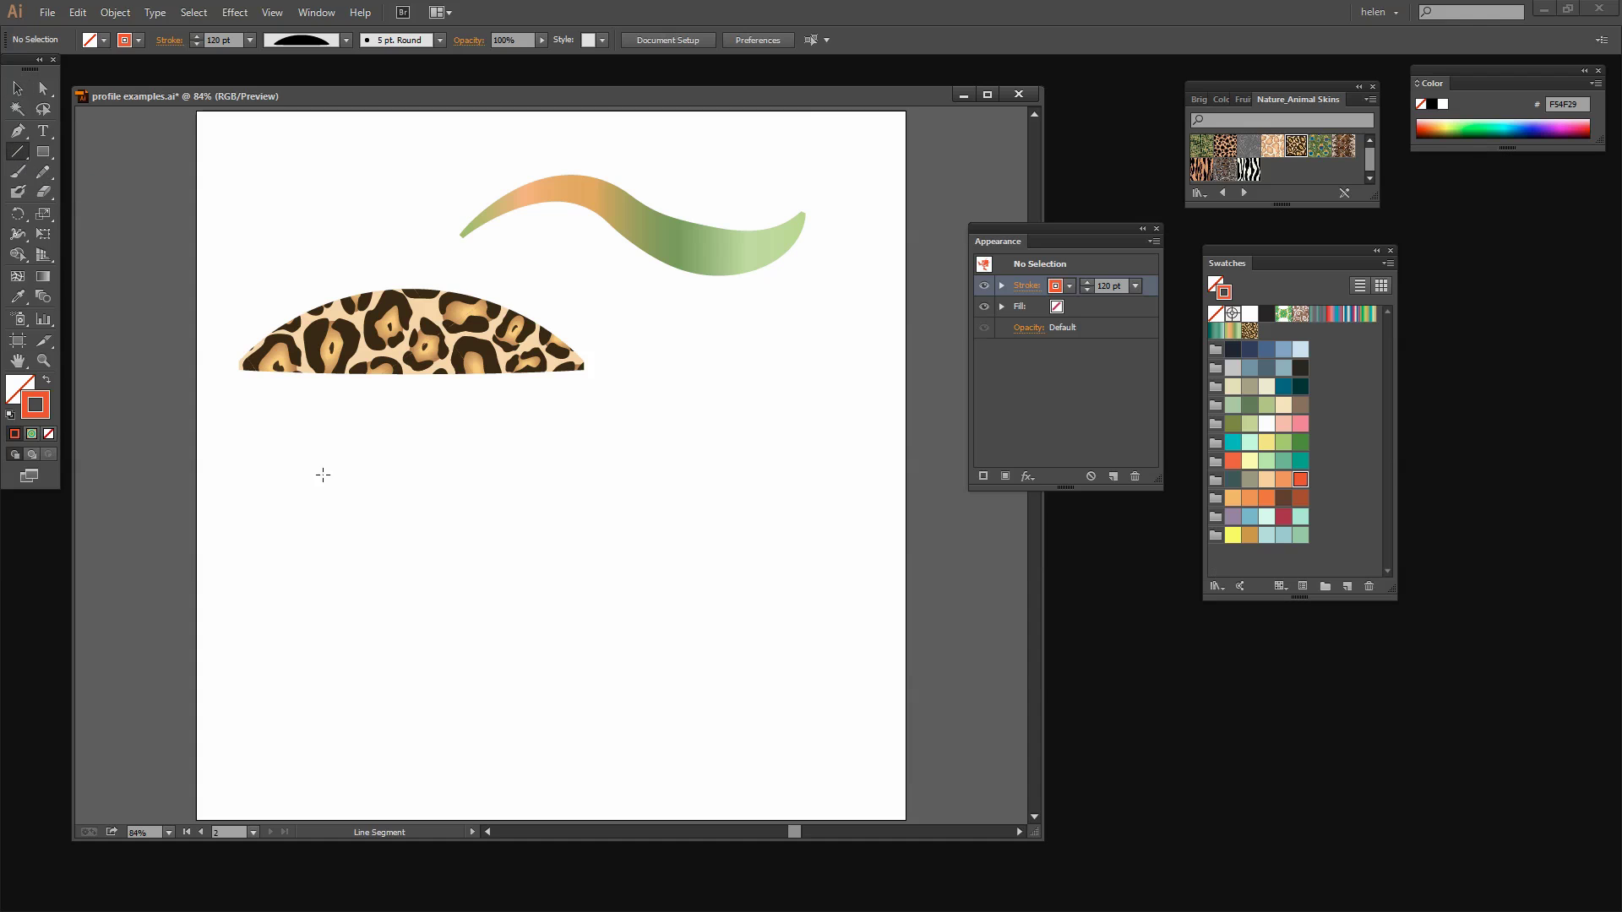
drag(336, 509, 695, 509)
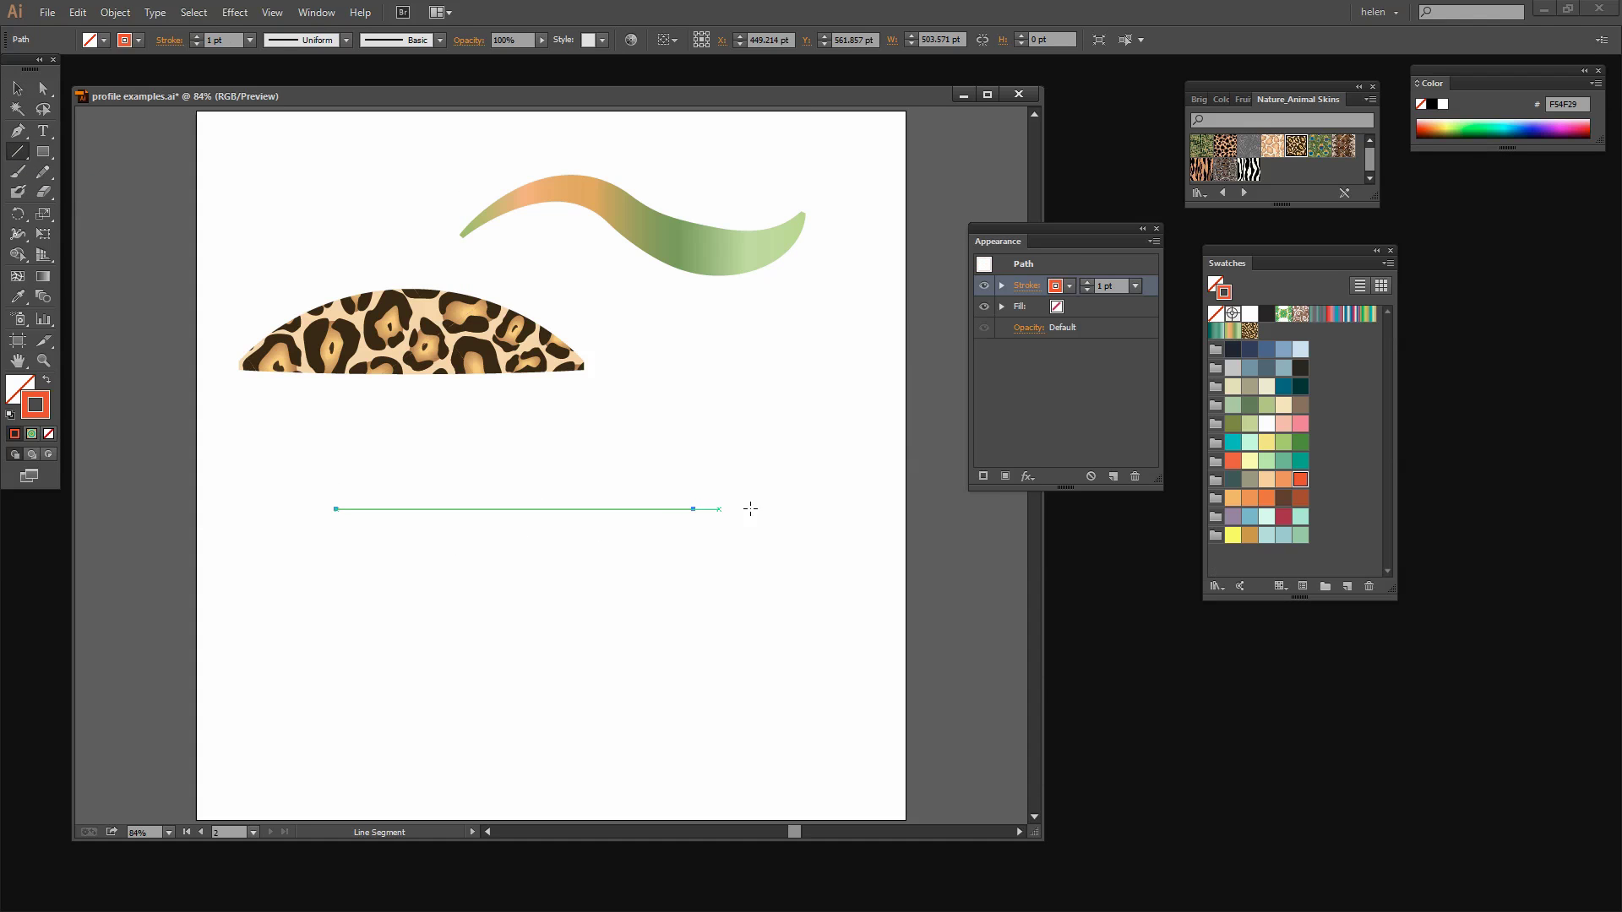
Bring the Appearance panel closer to the new line and set the line's stroke weight to 12 pt.
drag(1018, 240, 847, 339)
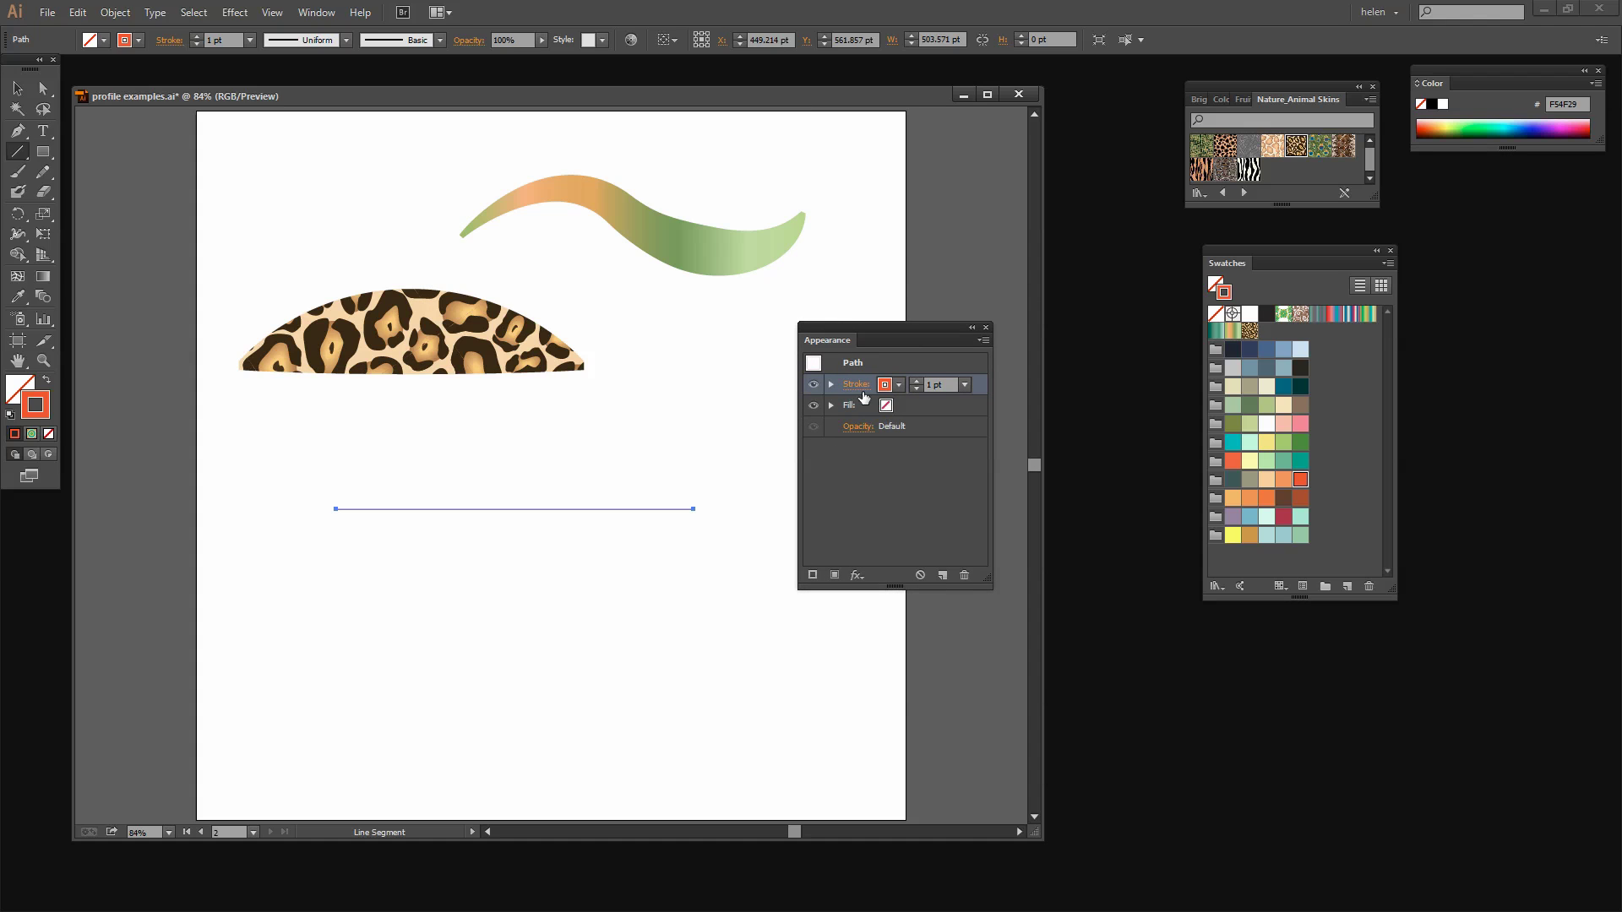
click(855, 385)
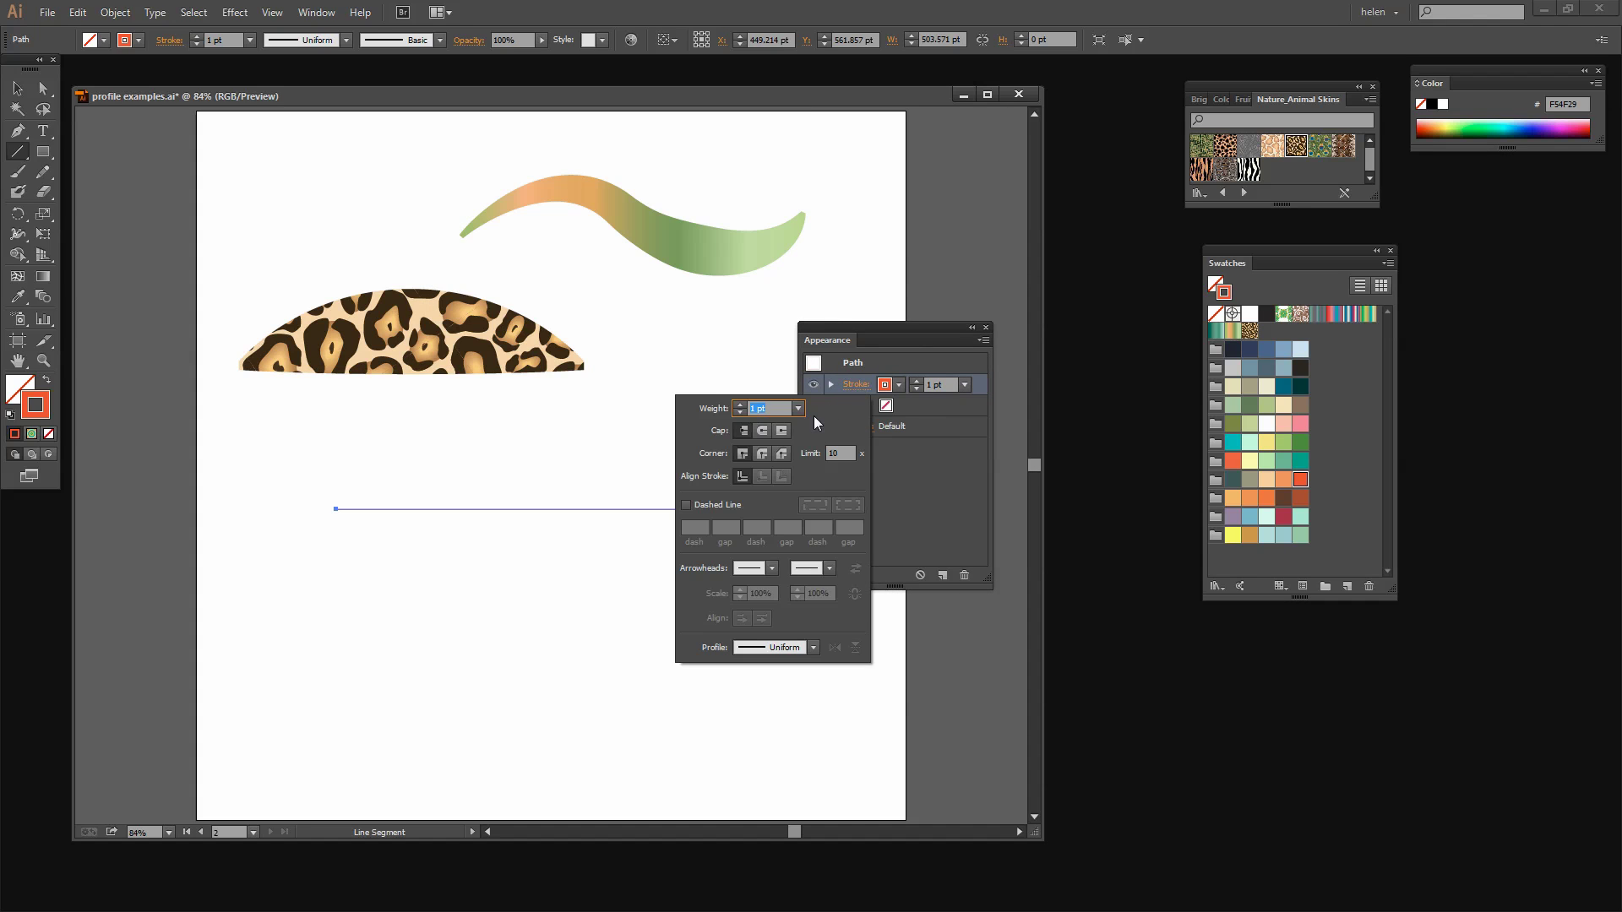
click(739, 405)
click(739, 406)
click(739, 405)
click(740, 405)
click(739, 404)
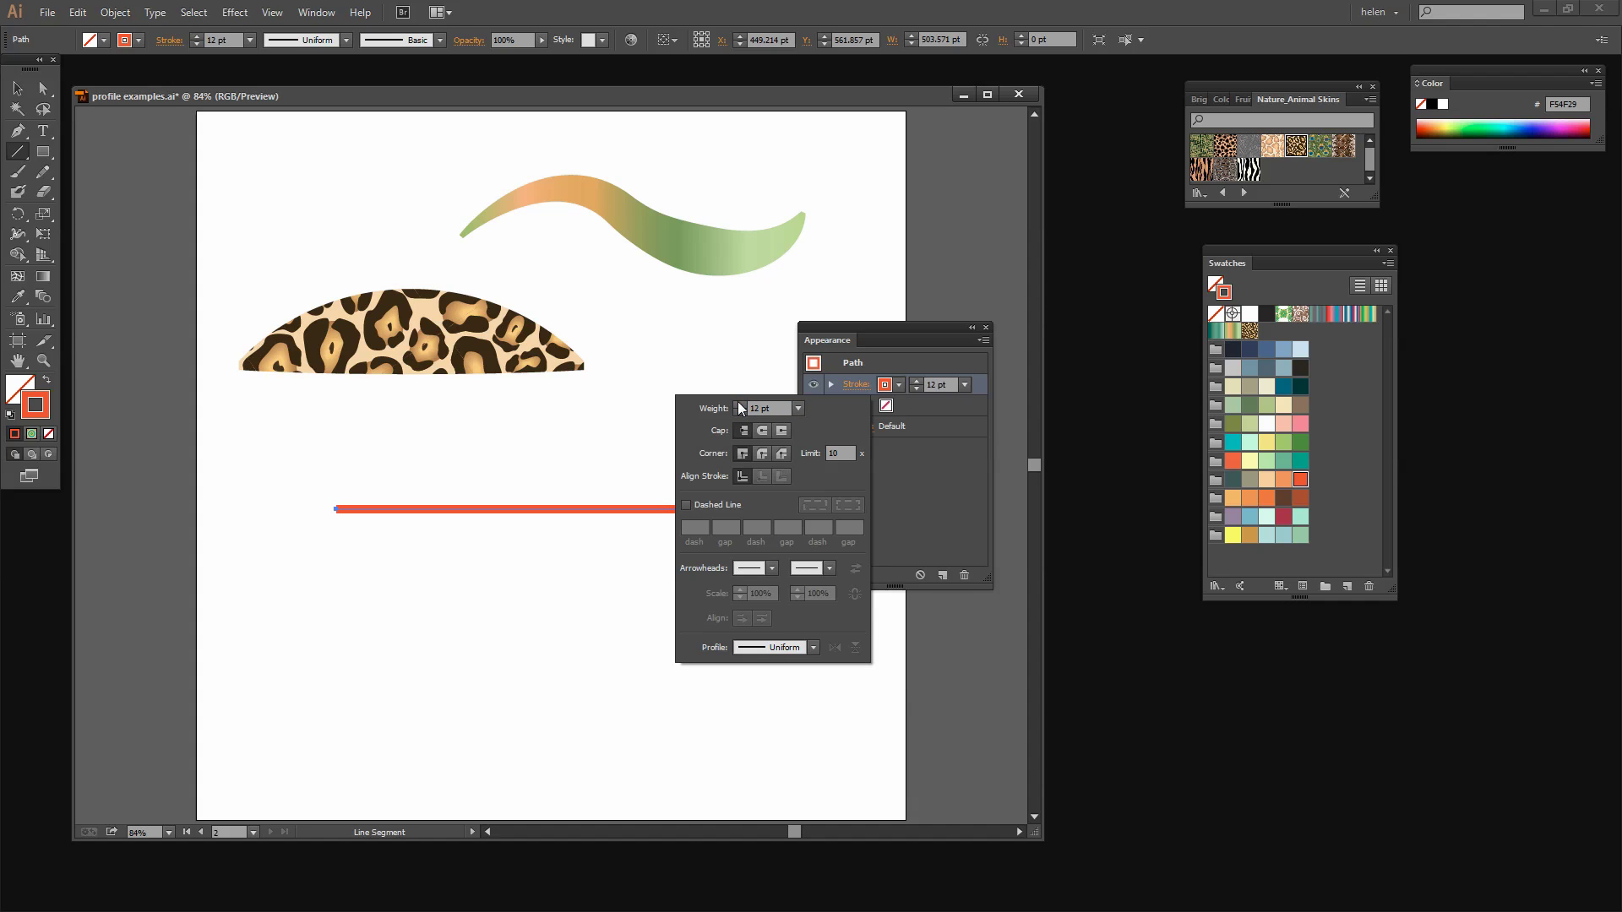
click(740, 405)
click(738, 413)
Turn the line into round dots using a round cap and a dashed line with 0 pt dash and 12 pt gap.
click(761, 432)
click(686, 505)
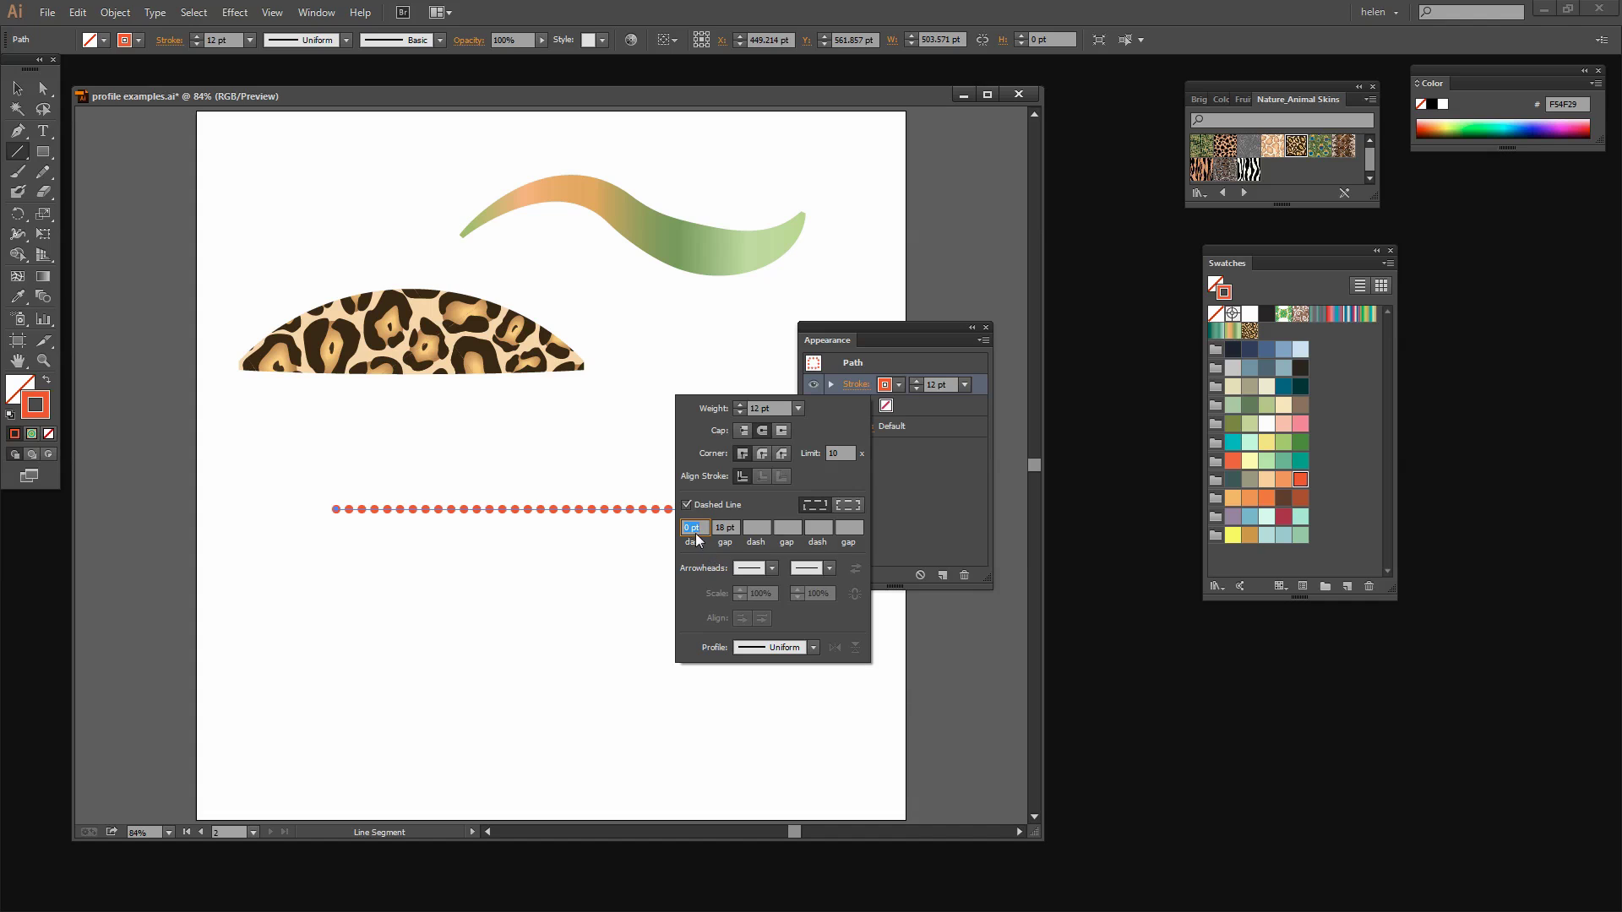
click(728, 527)
key(Down)
key(Down)
key(Down)
key(Down)
key(Down)
key(Down)
key(Down)
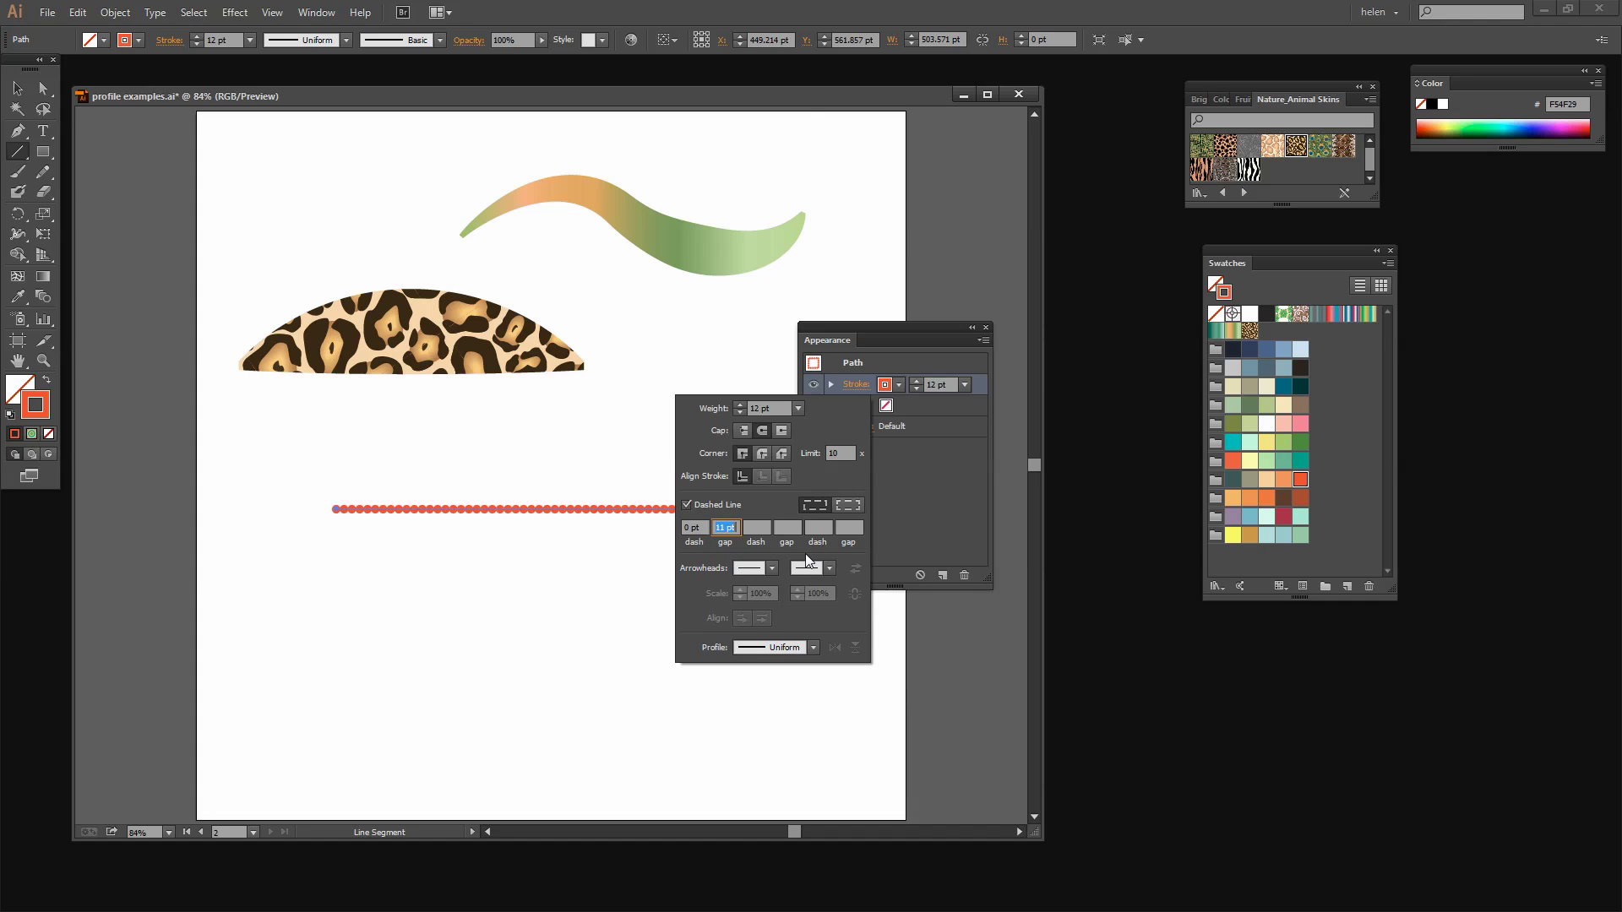
key(Down)
key(Up)
key(Down)
key(Down)
key(Down)
key(Up)
key(Up)
key(Up)
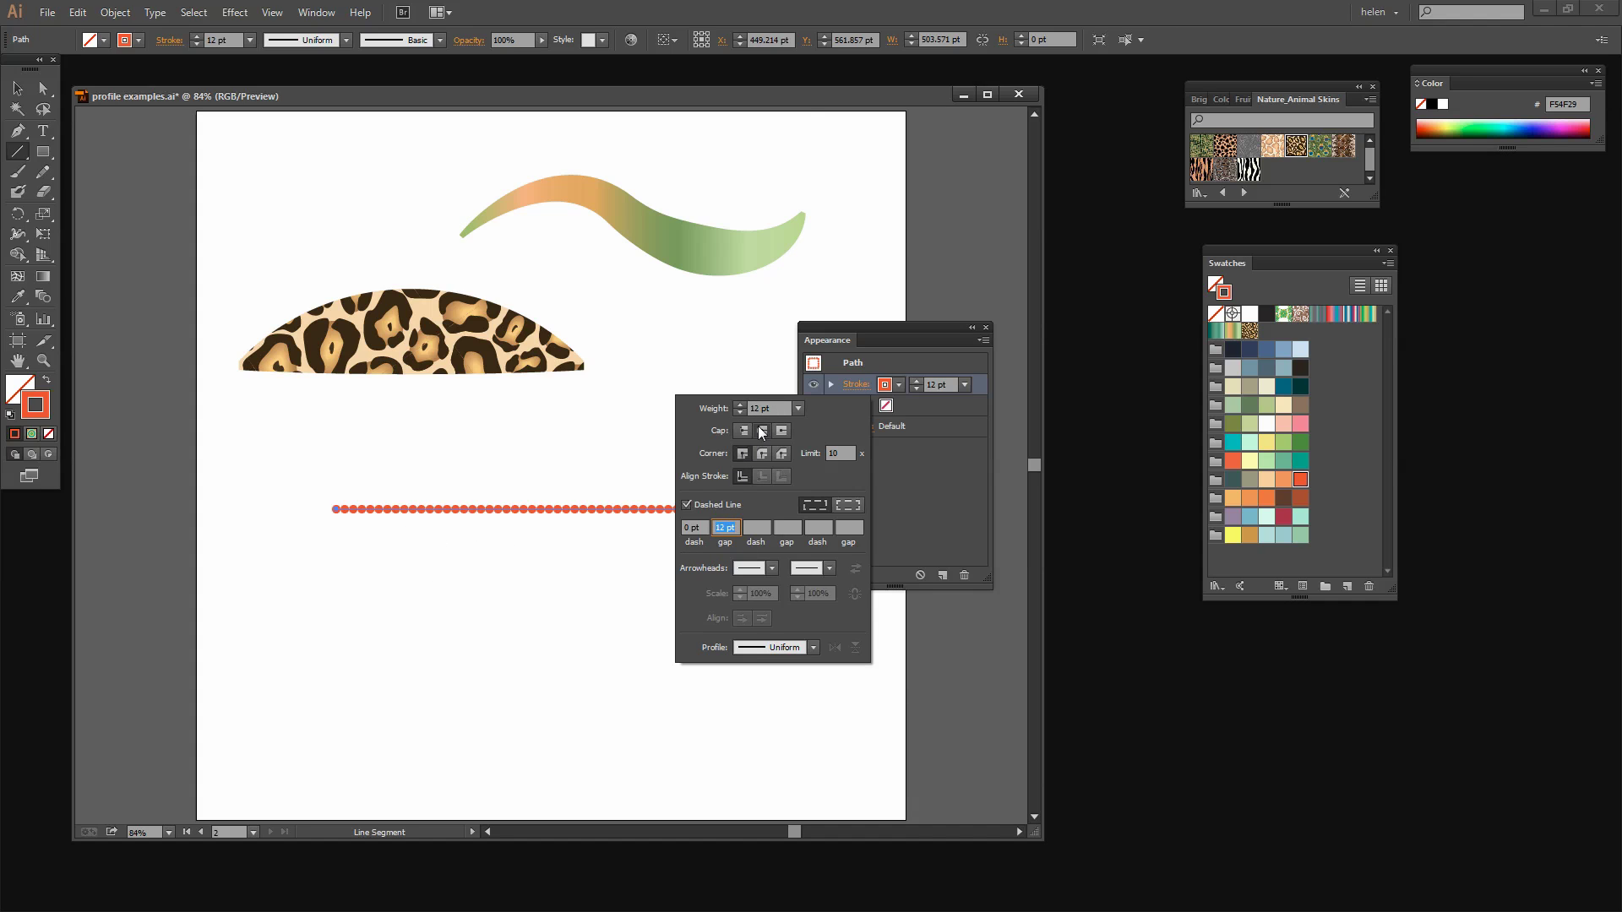
Set the dotted line's gap to 14 pt and enlarge its stroke weight to 17 pt.
click(720, 528)
double_click(720, 527)
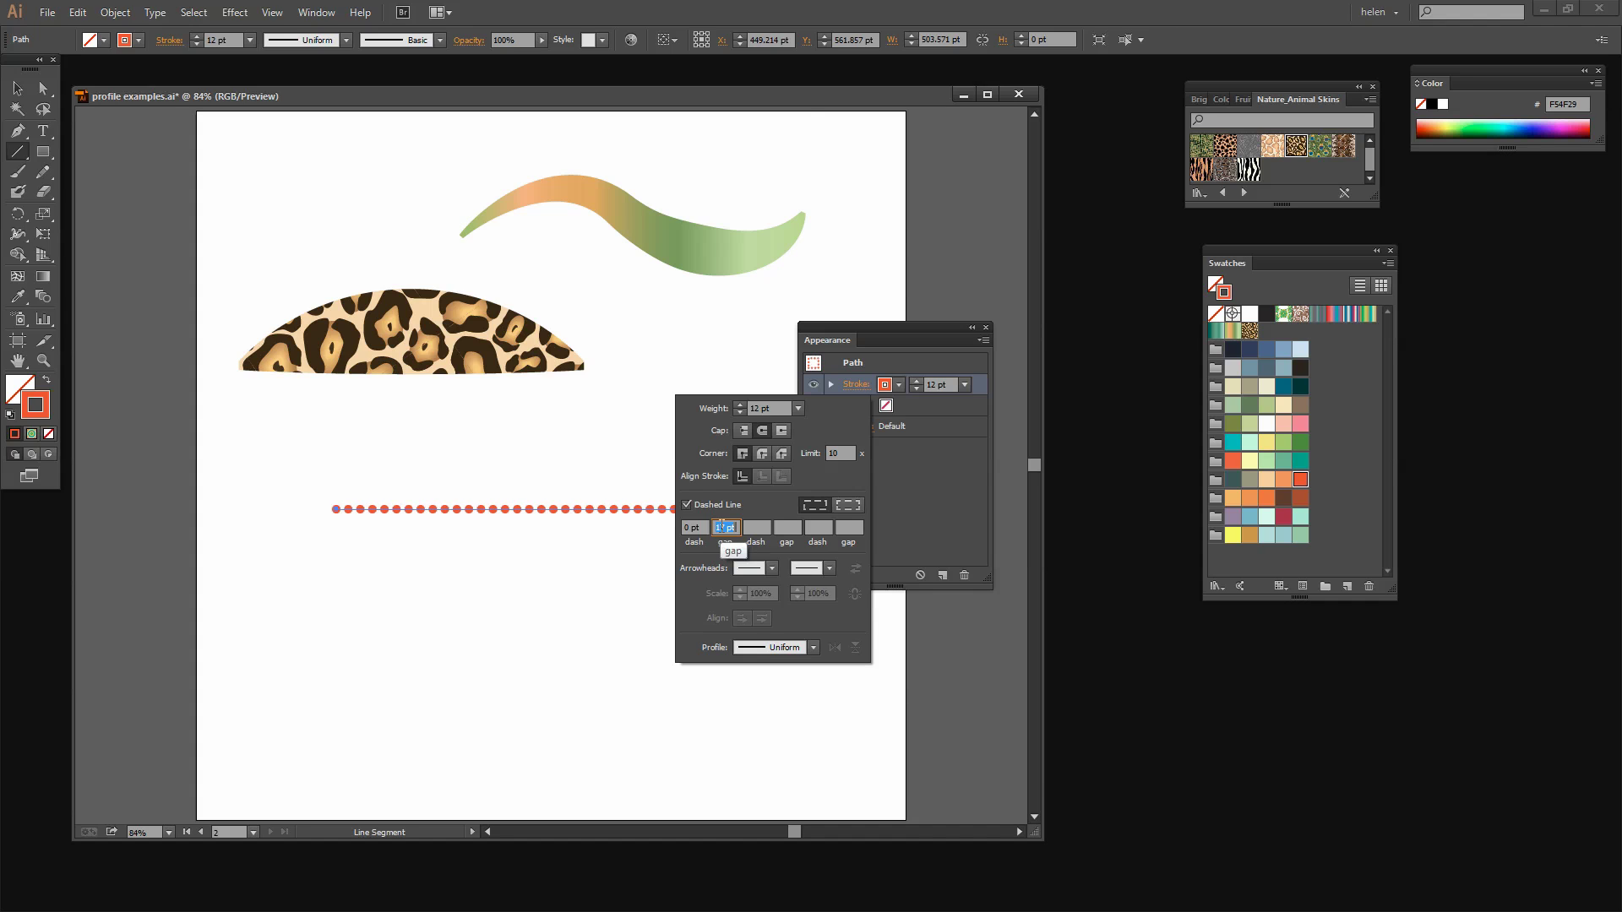
key(Up)
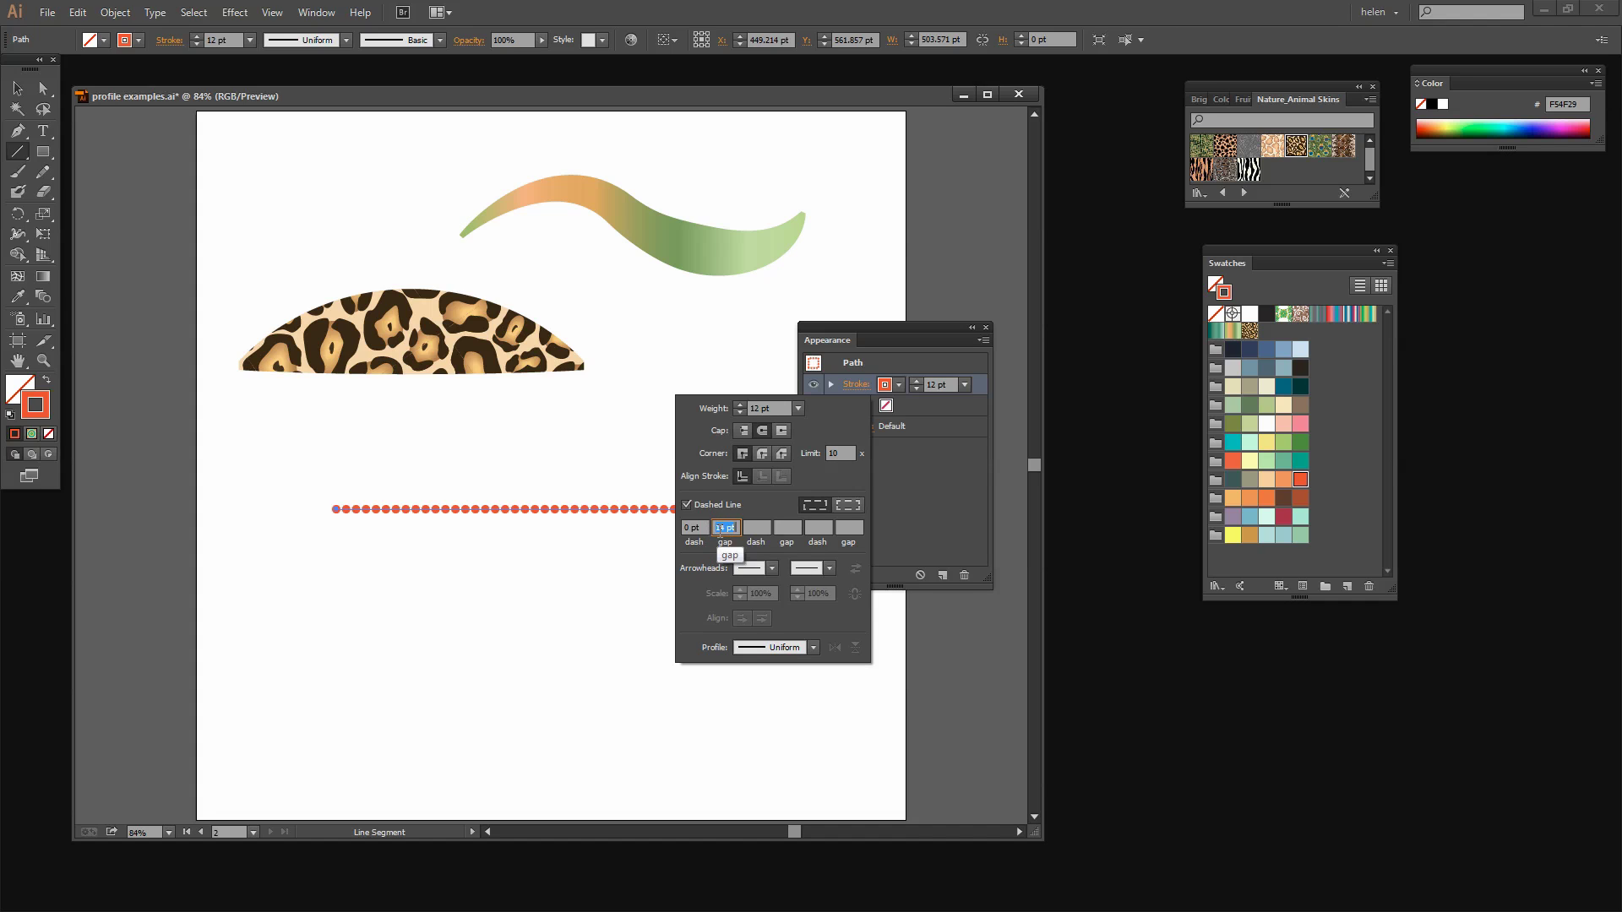
click(740, 405)
click(740, 404)
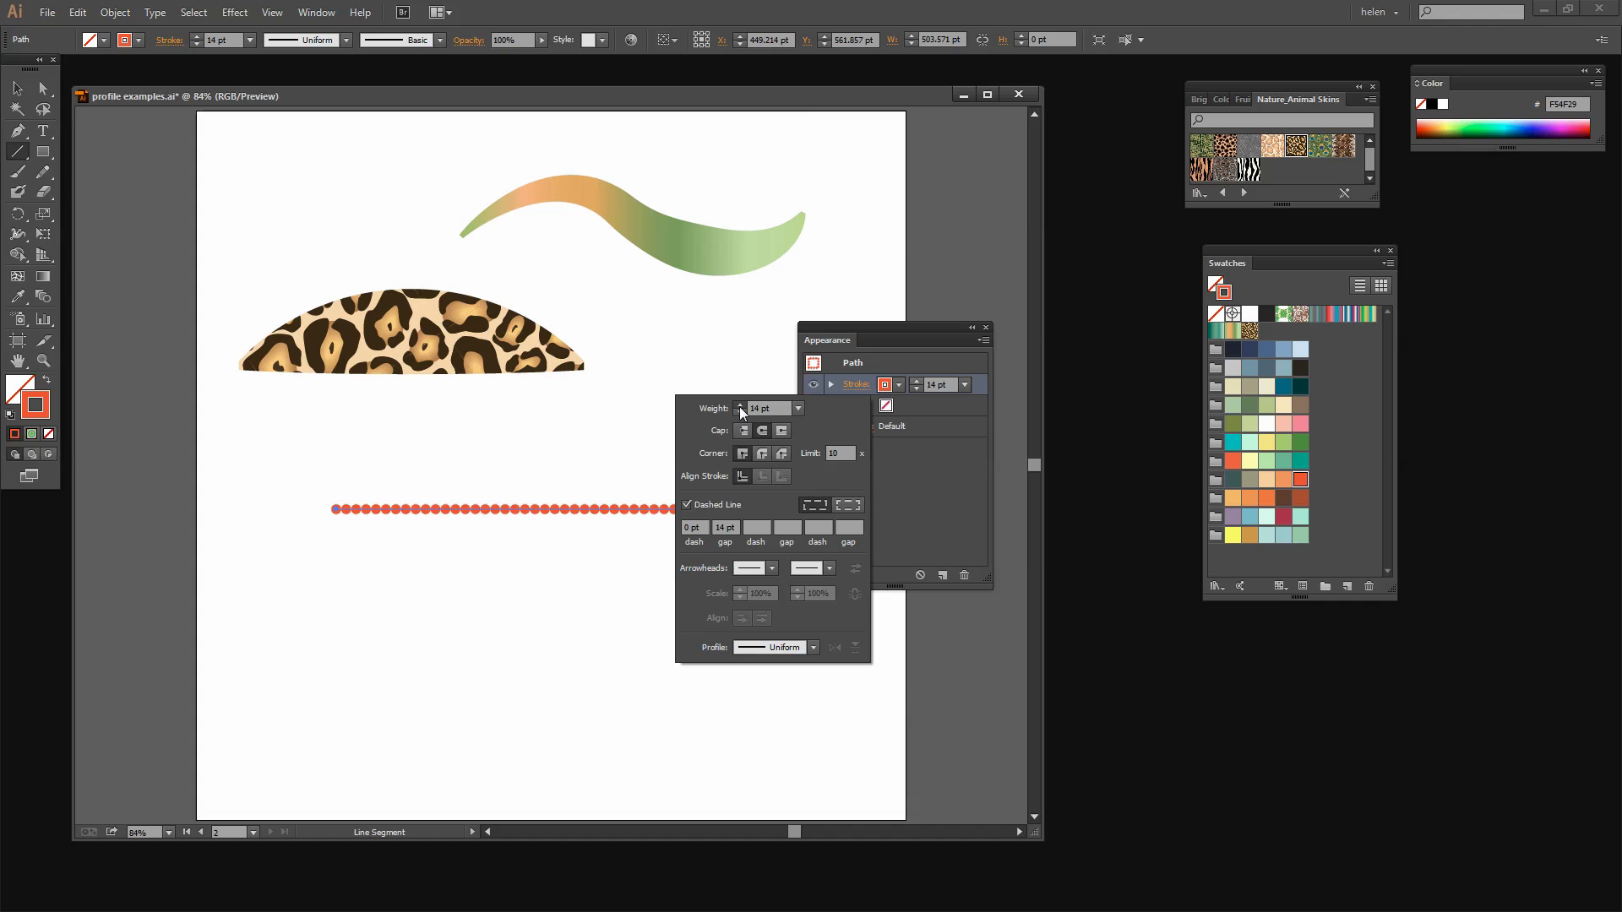
click(740, 404)
click(740, 404)
click(740, 405)
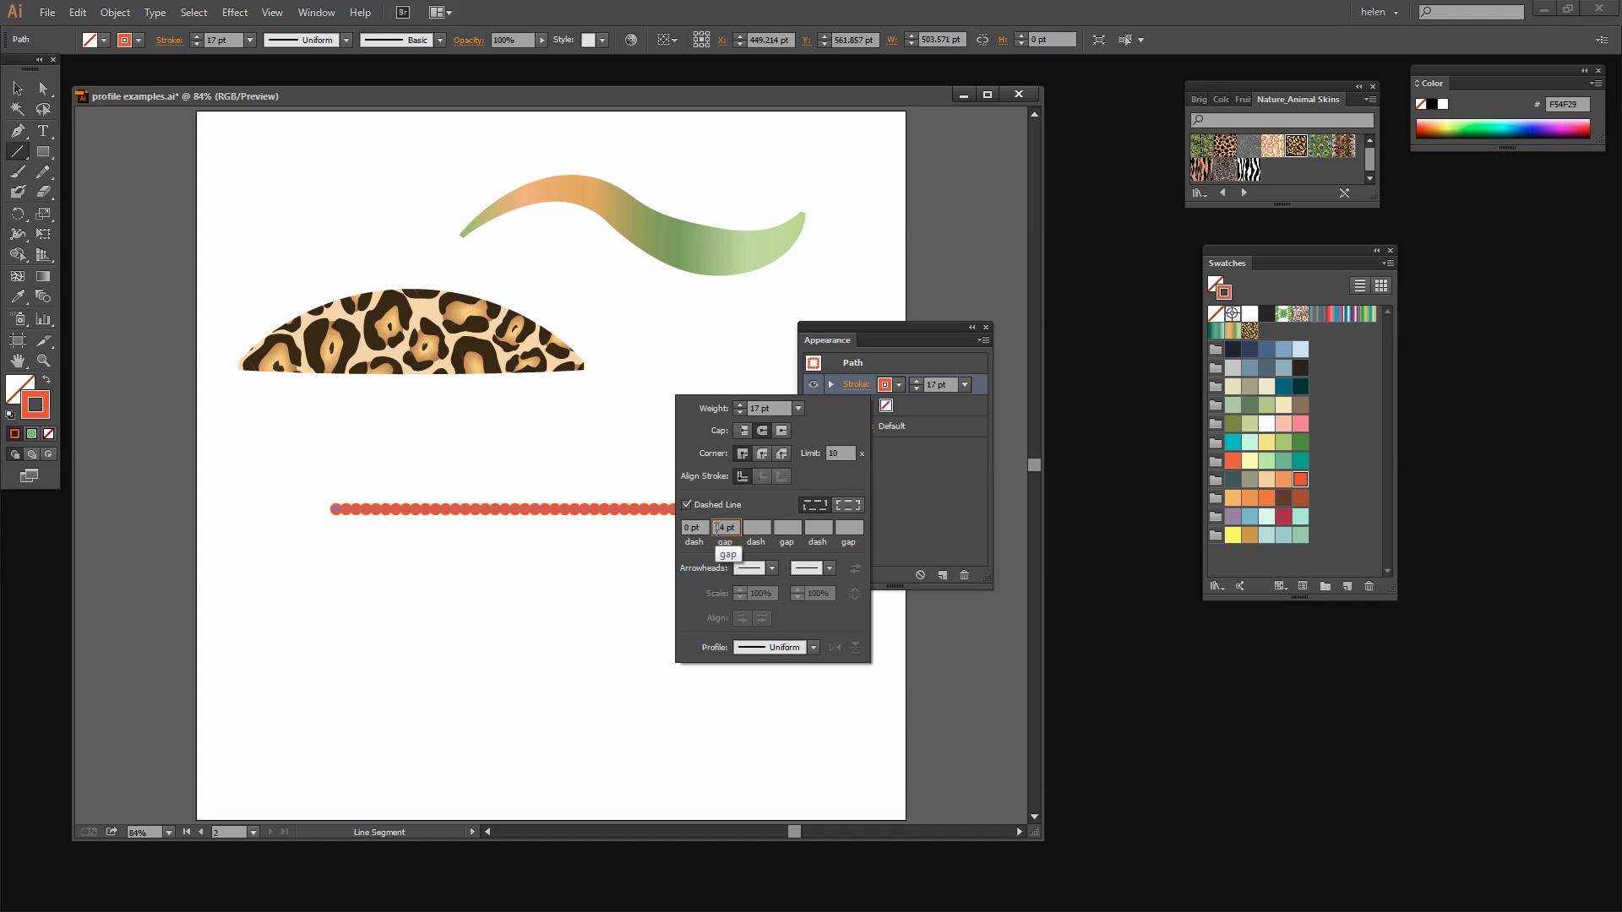
Space the enlarged dots apart by setting the dashed line's gap to 20 pt.
click(716, 528)
key(Up)
key(Up)
key(Up)
key(Up)
key(Up)
key(Up)
key(Up)
key(Up)
key(Up)
key(Up)
key(Up)
key(Up)
key(Up)
key(Up)
key(Up)
key(Up)
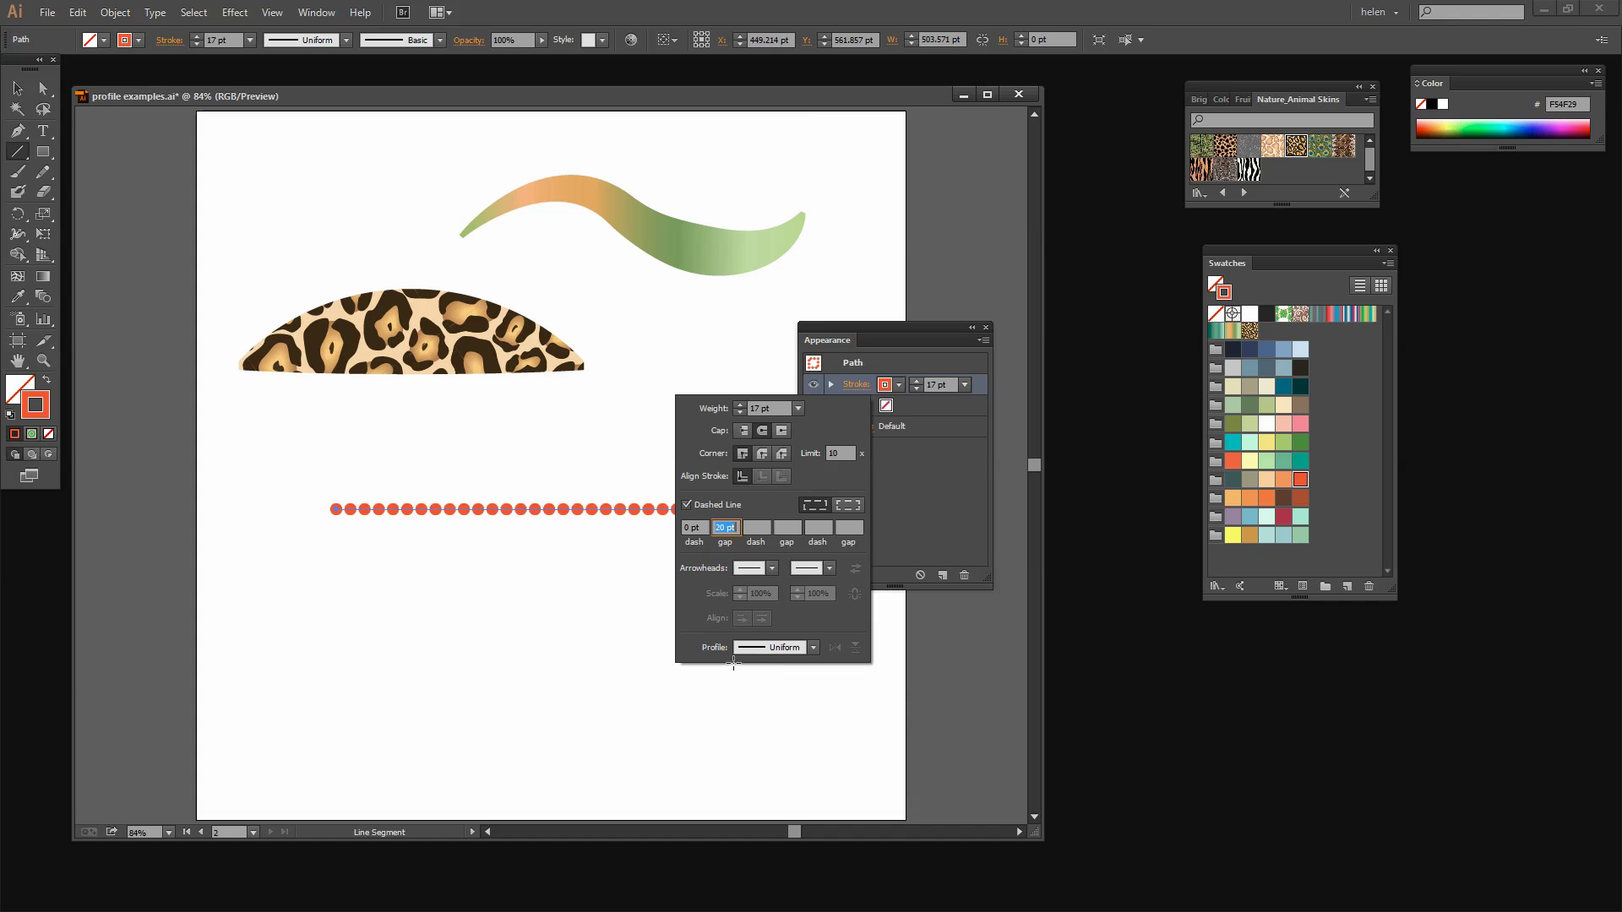
Apply the elliptical width profile that tapers at both ends to the dotted line, and switch to the Selection tool.
click(812, 647)
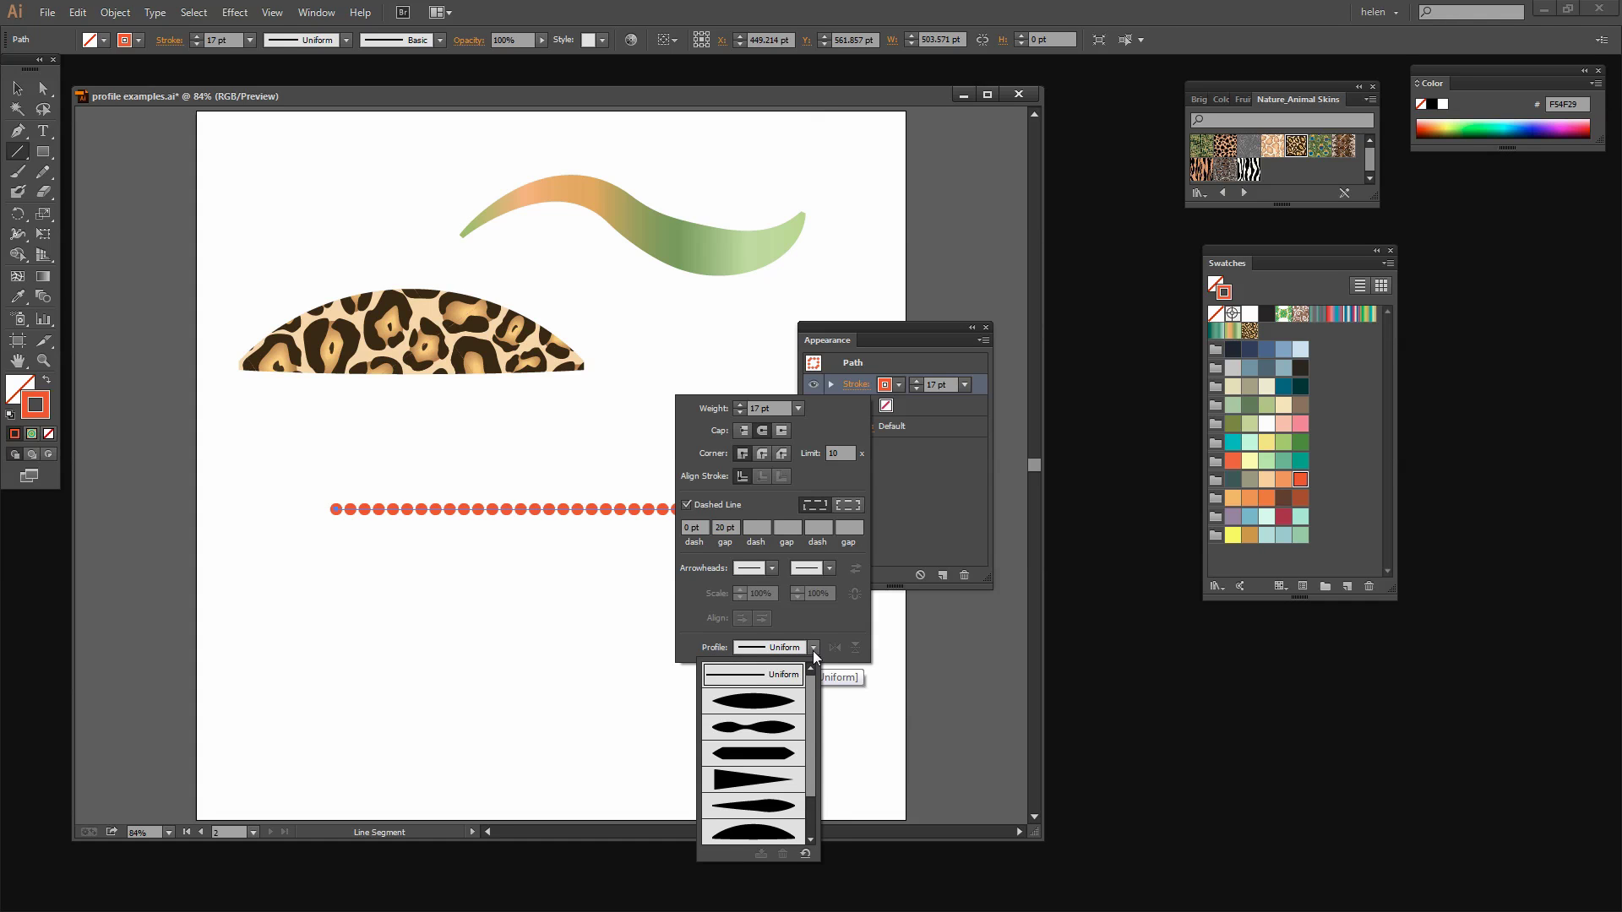
click(758, 706)
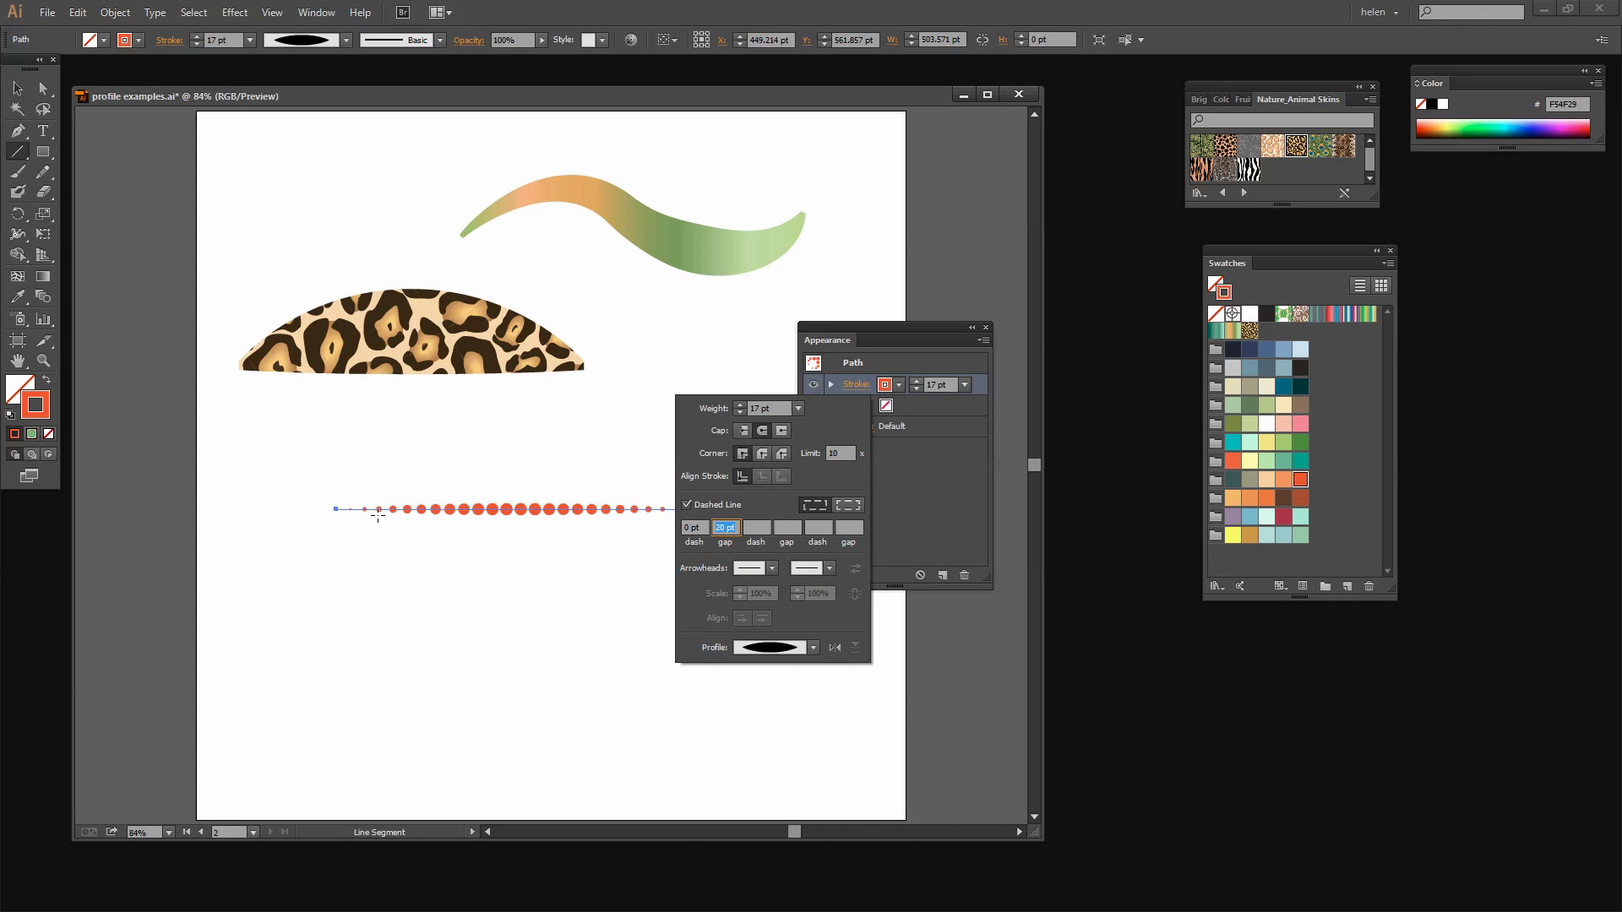
click(936, 497)
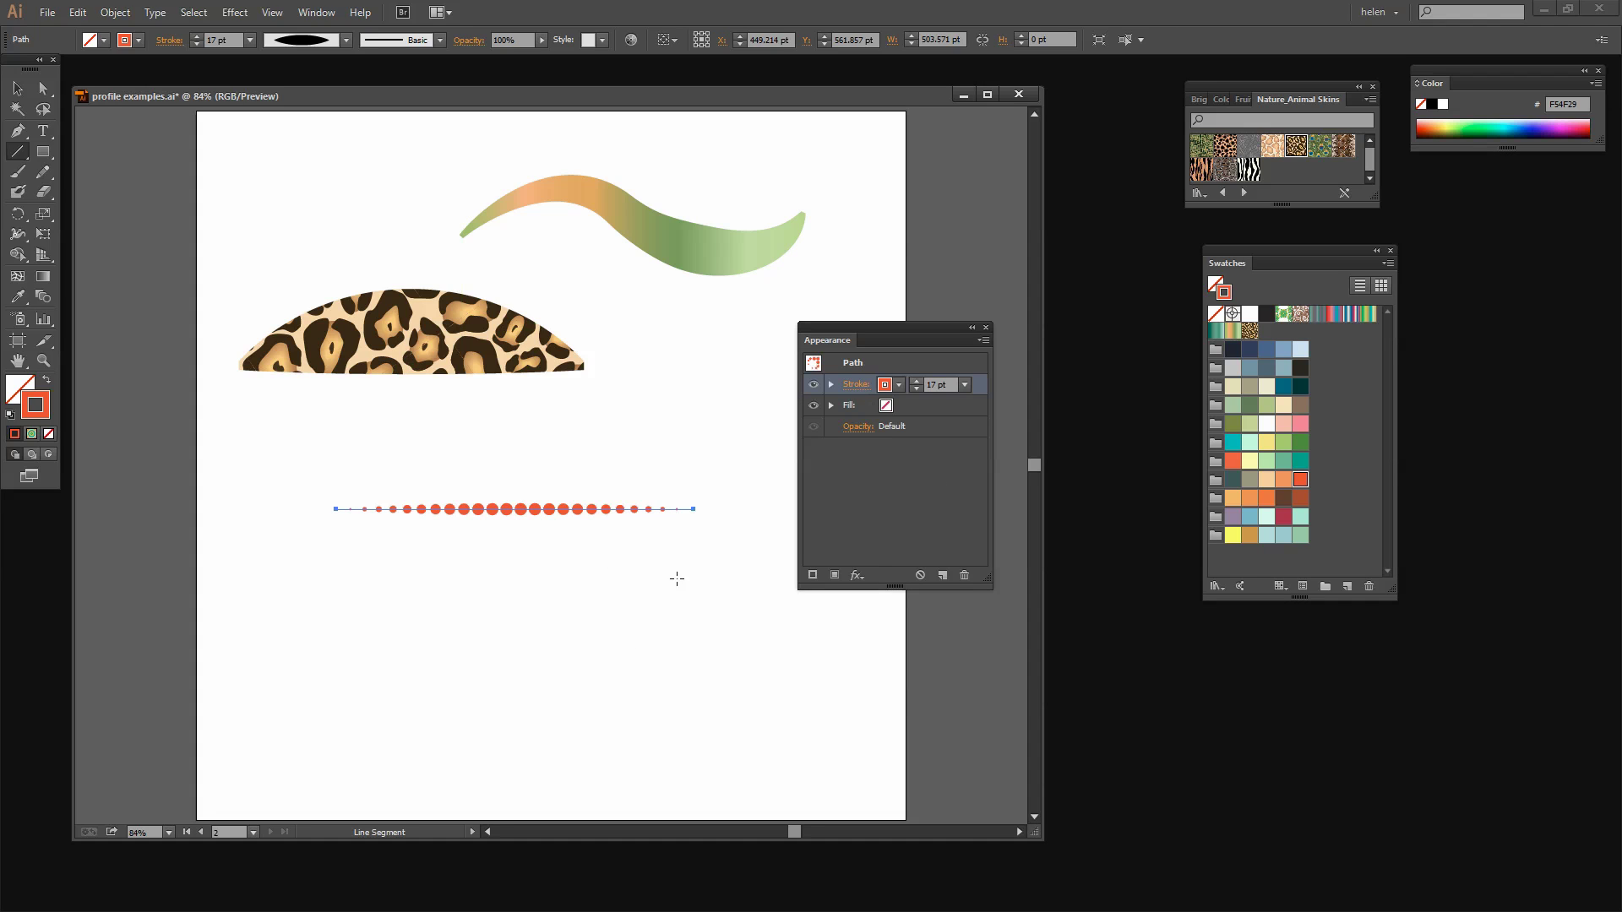
click(17, 88)
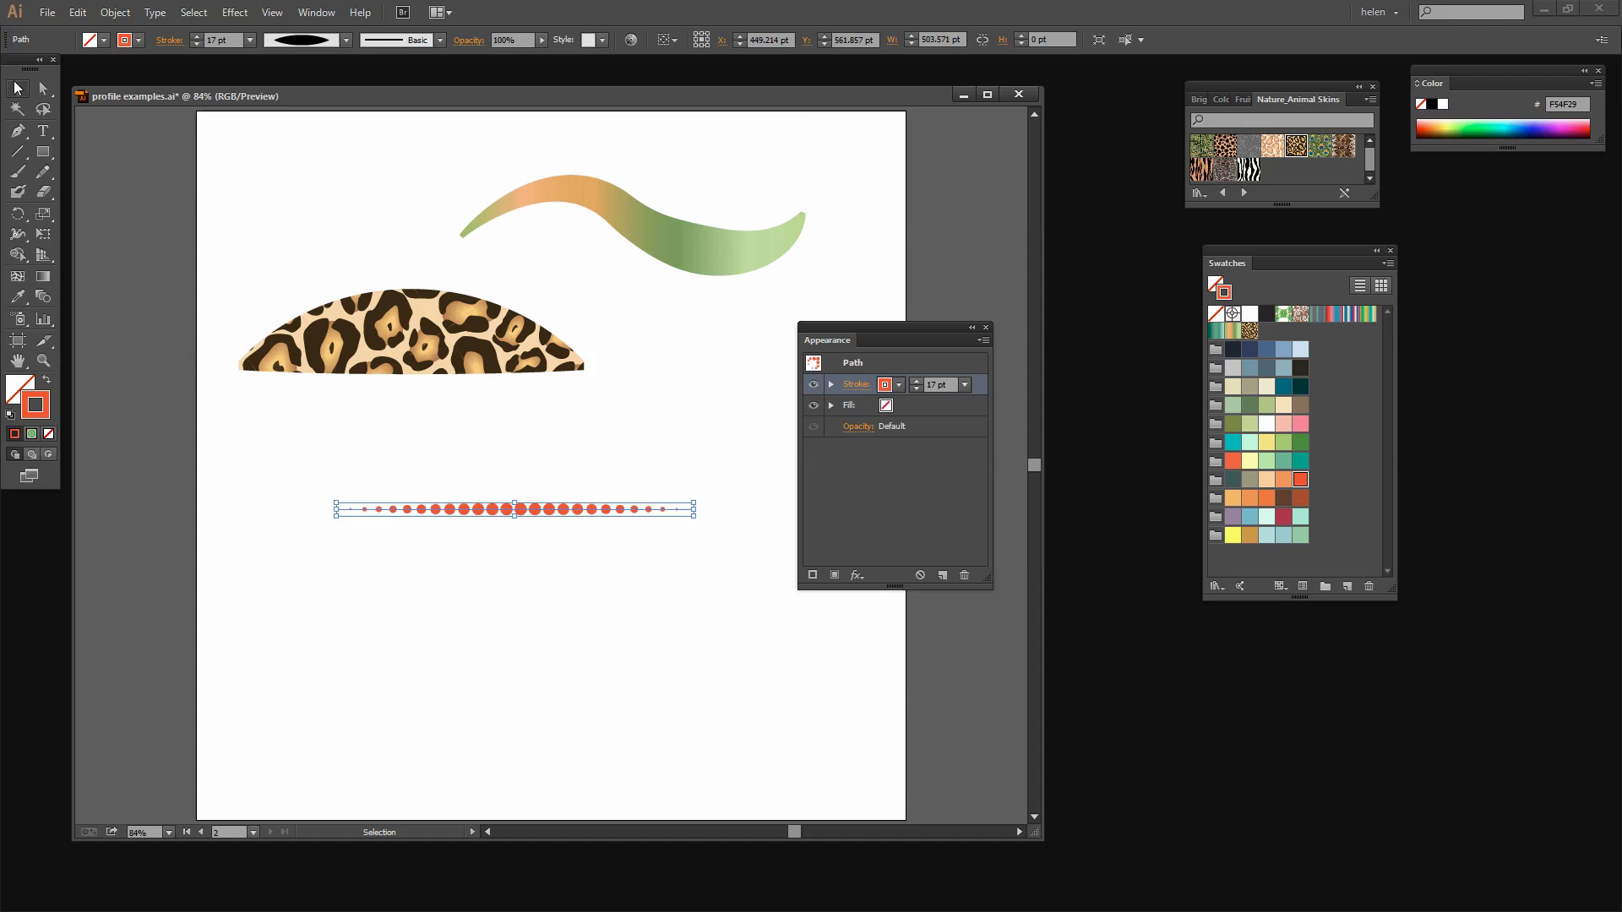
Move the dotted line slightly up the artboard and draw an open S-shaped curve below it with the Pen tool.
click(497, 591)
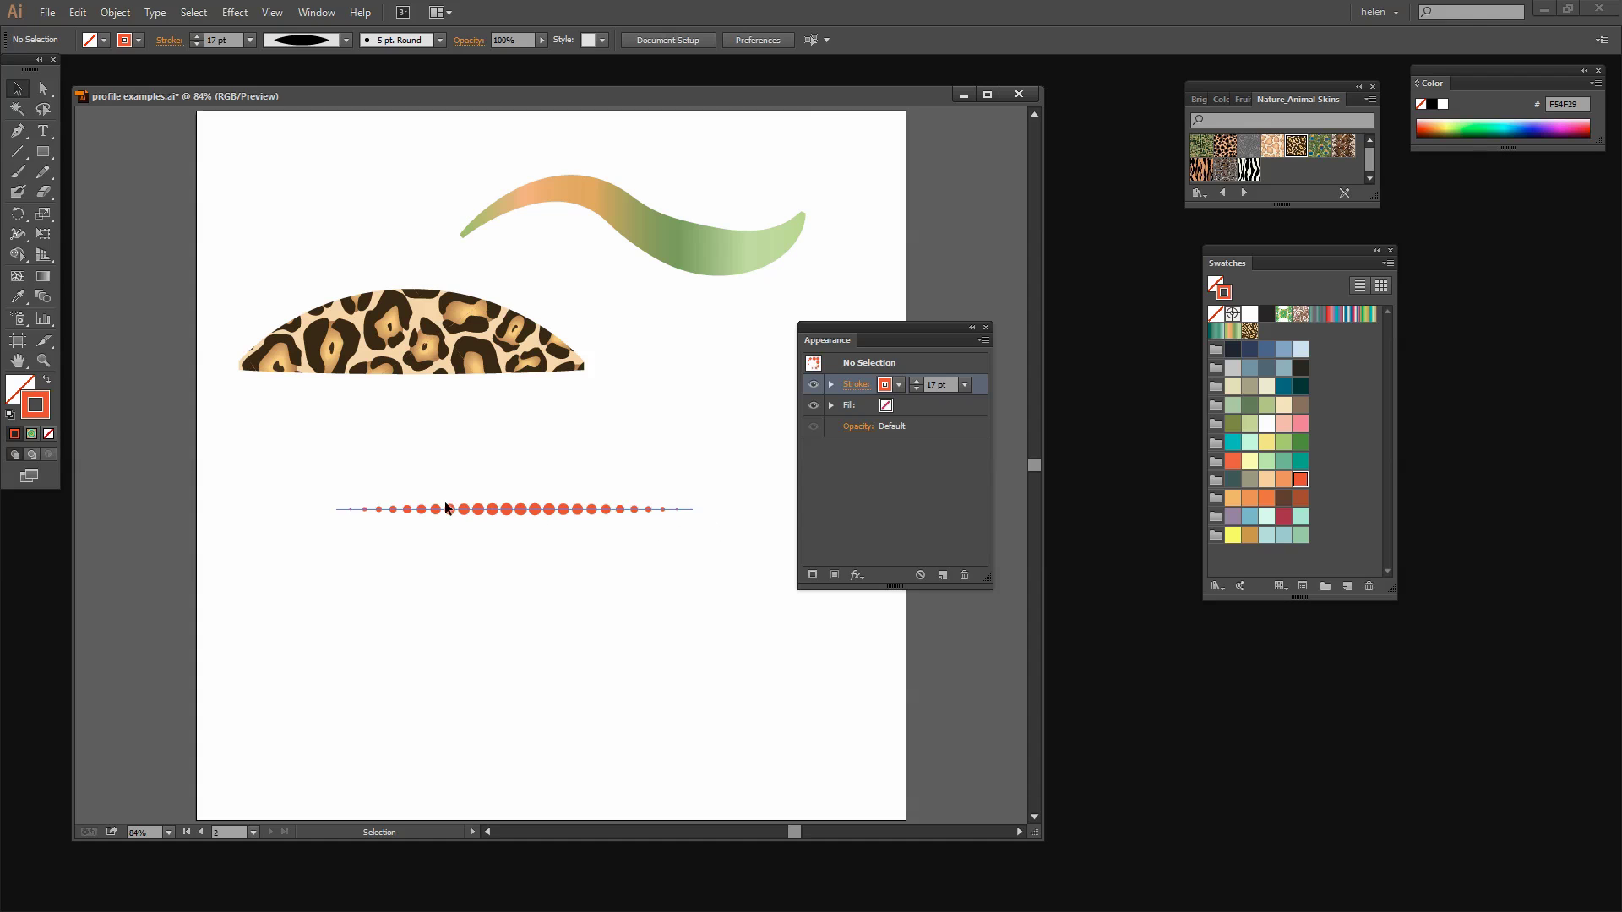
drag(524, 509, 523, 481)
key(p)
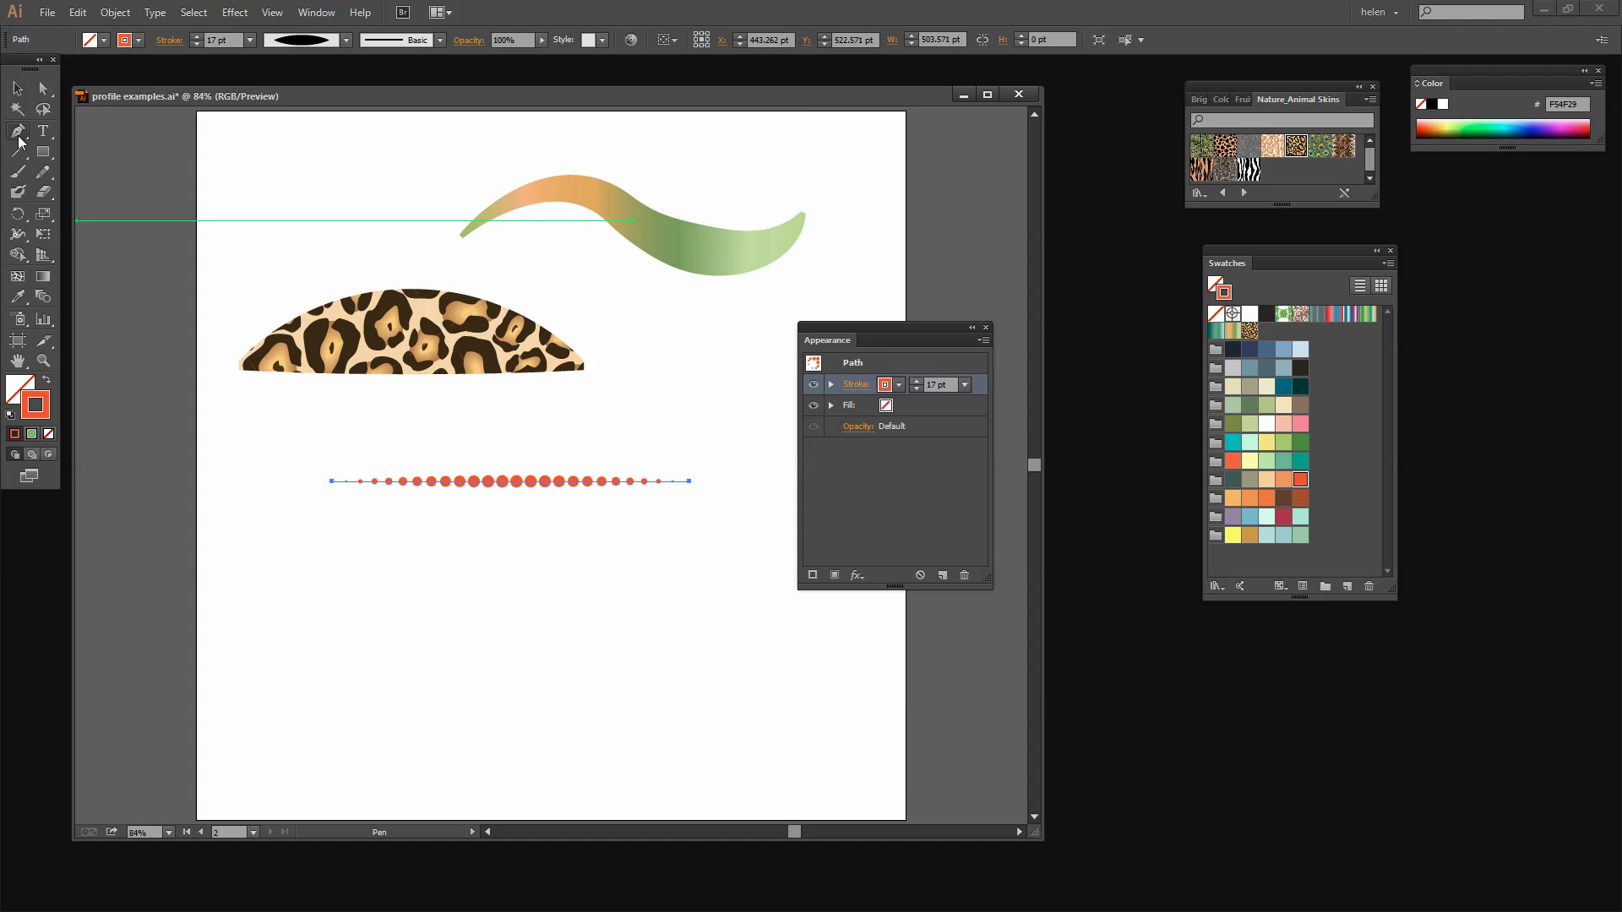
drag(326, 675, 344, 640)
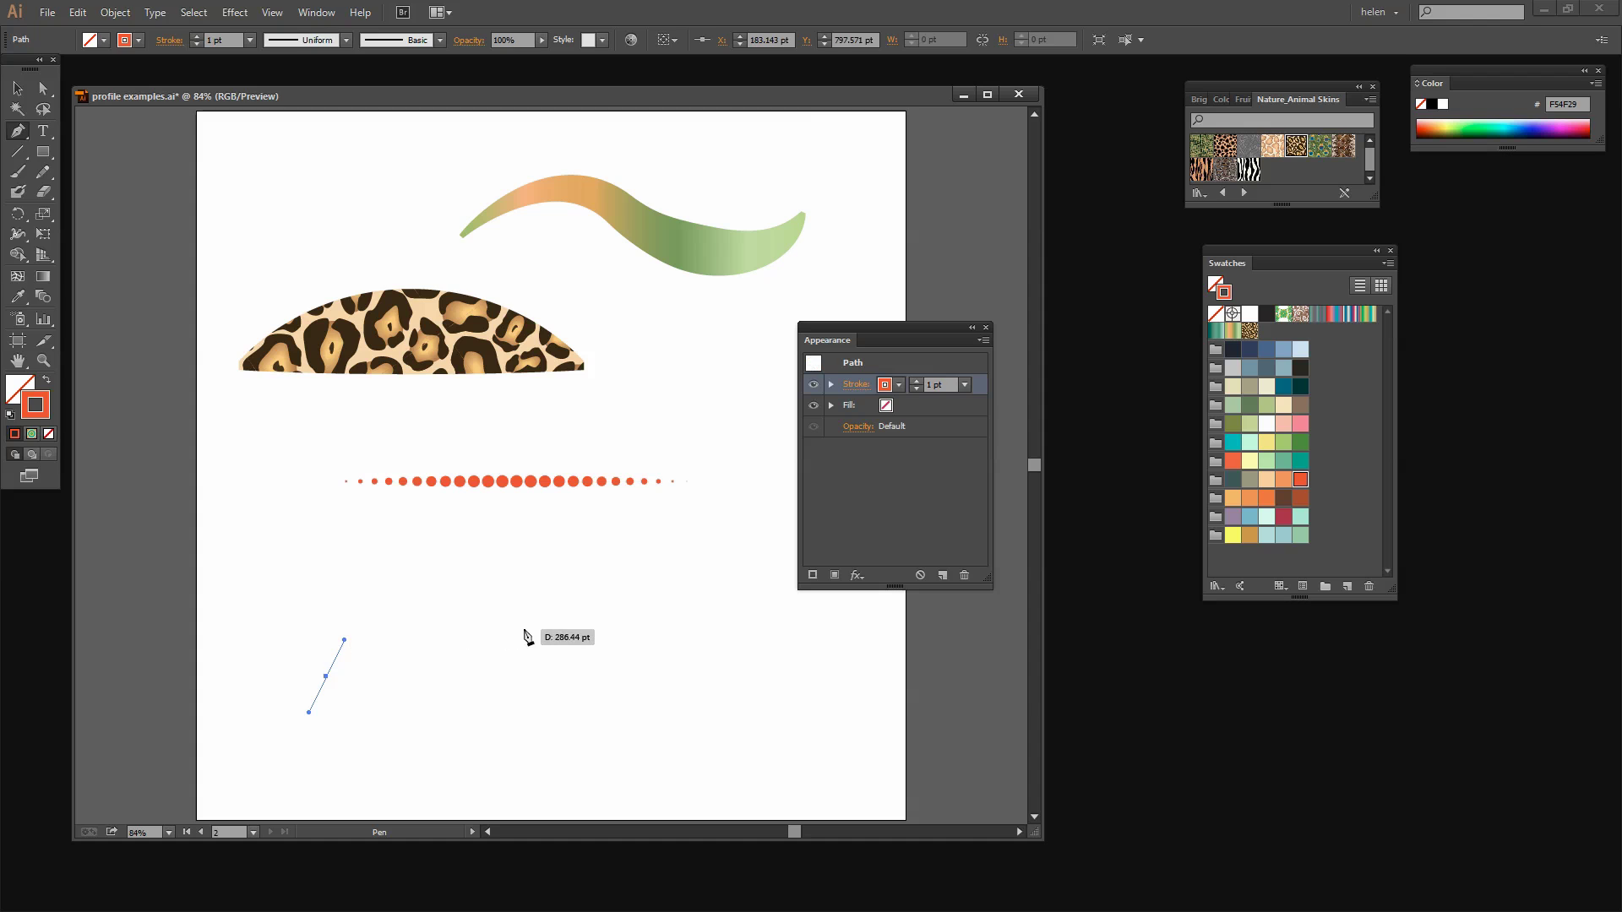
drag(523, 628, 613, 697)
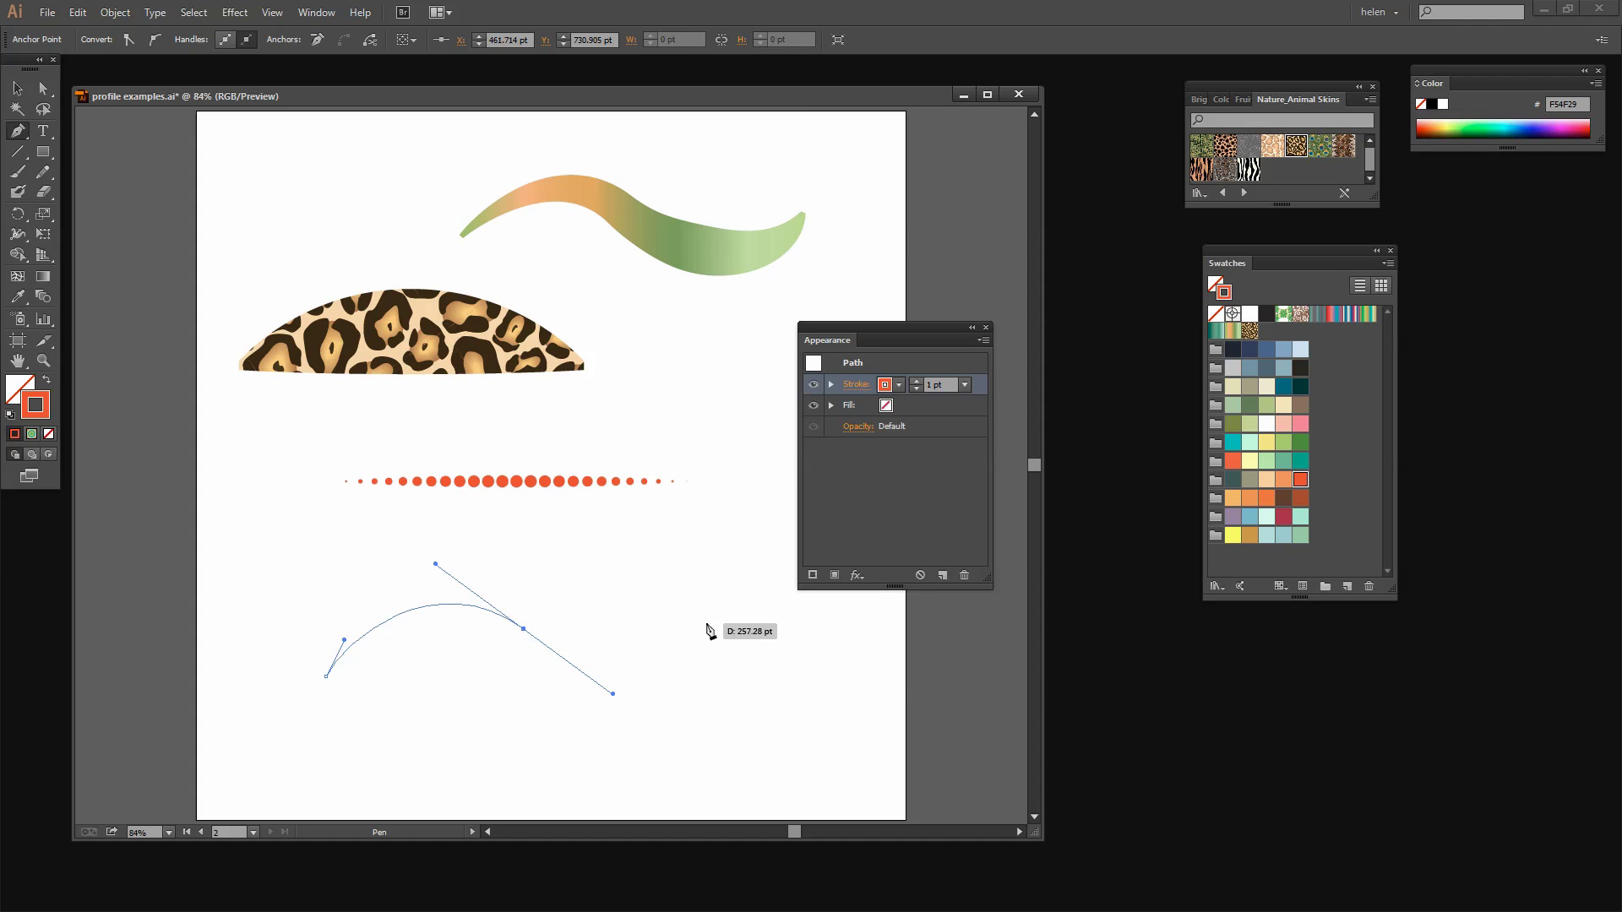
drag(705, 623, 731, 587)
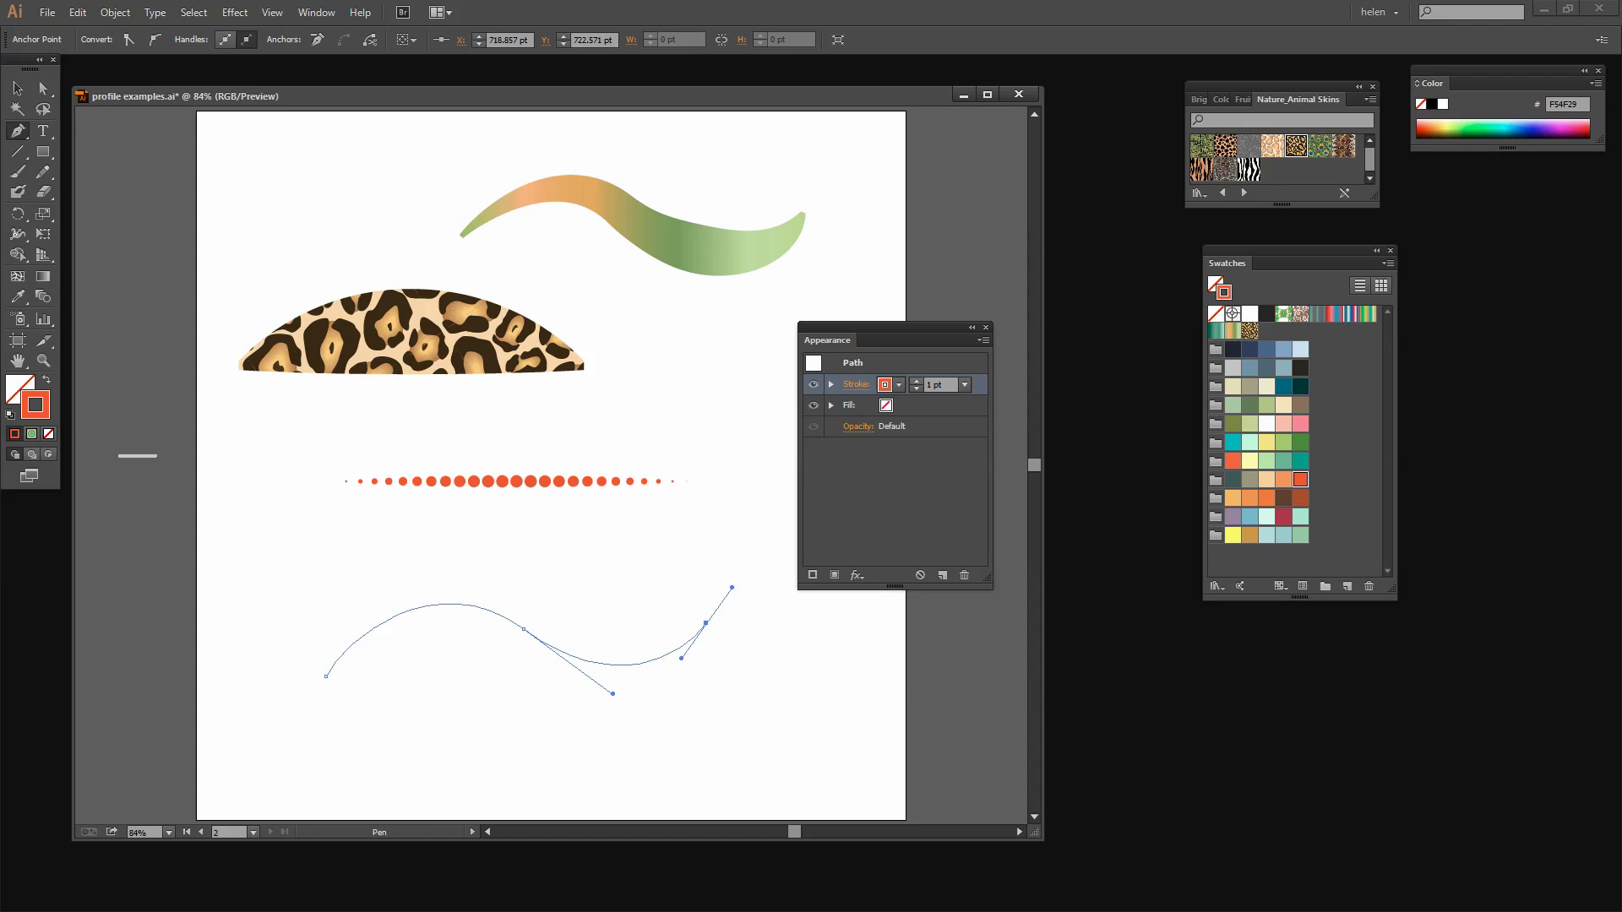
click(17, 88)
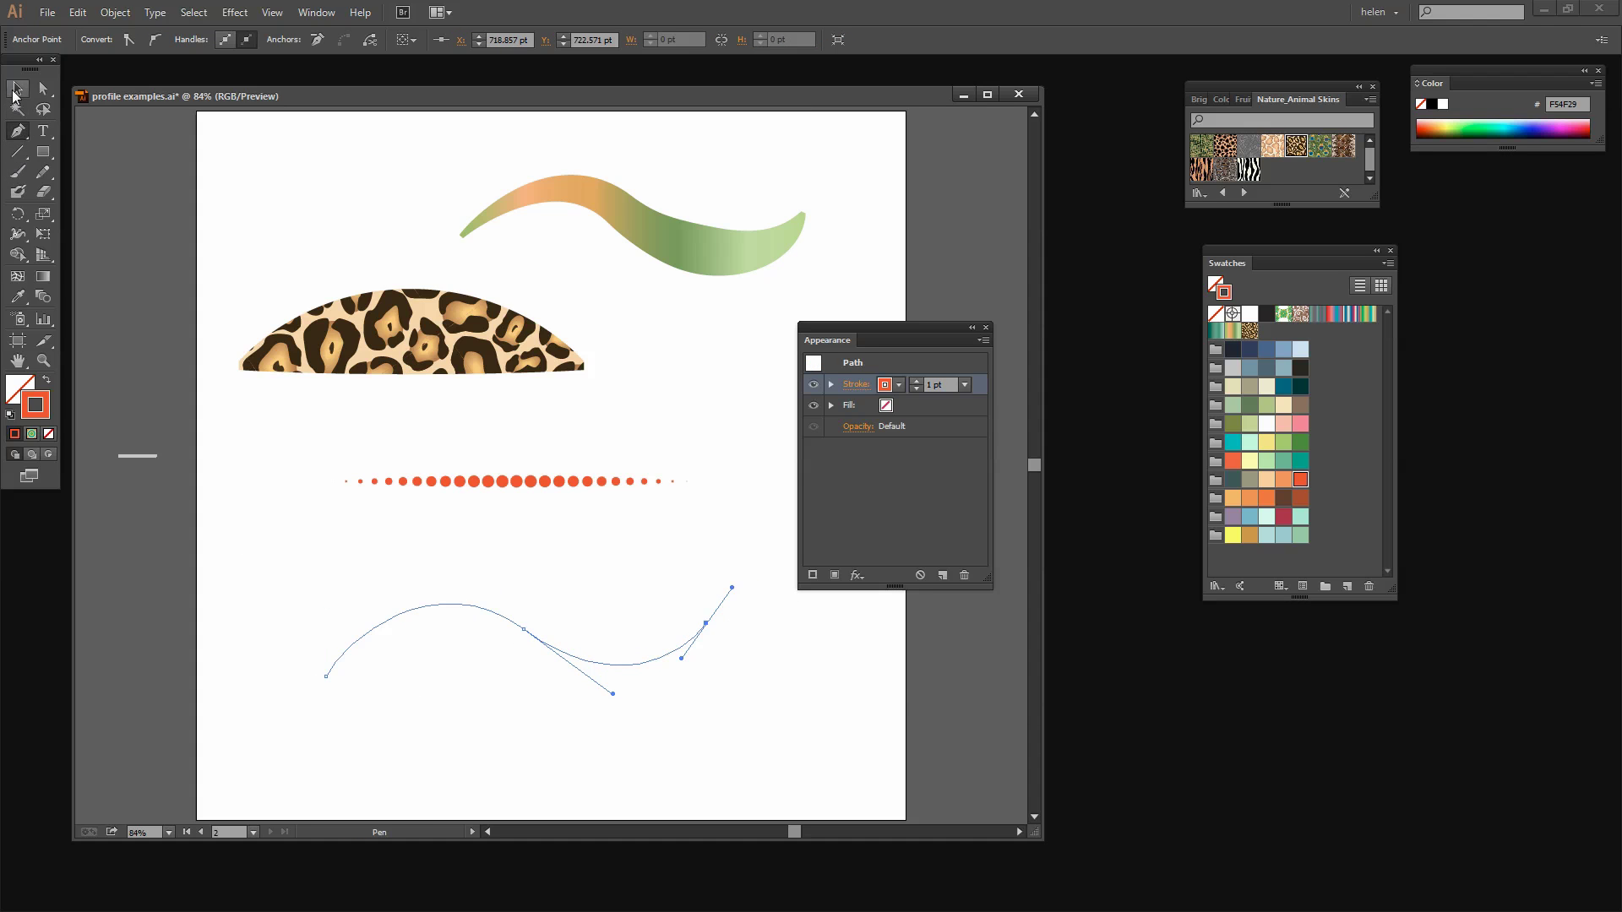
Copy the straight dotted line's stroke appearance onto the S-shaped curve with the Eyedropper.
click(517, 627)
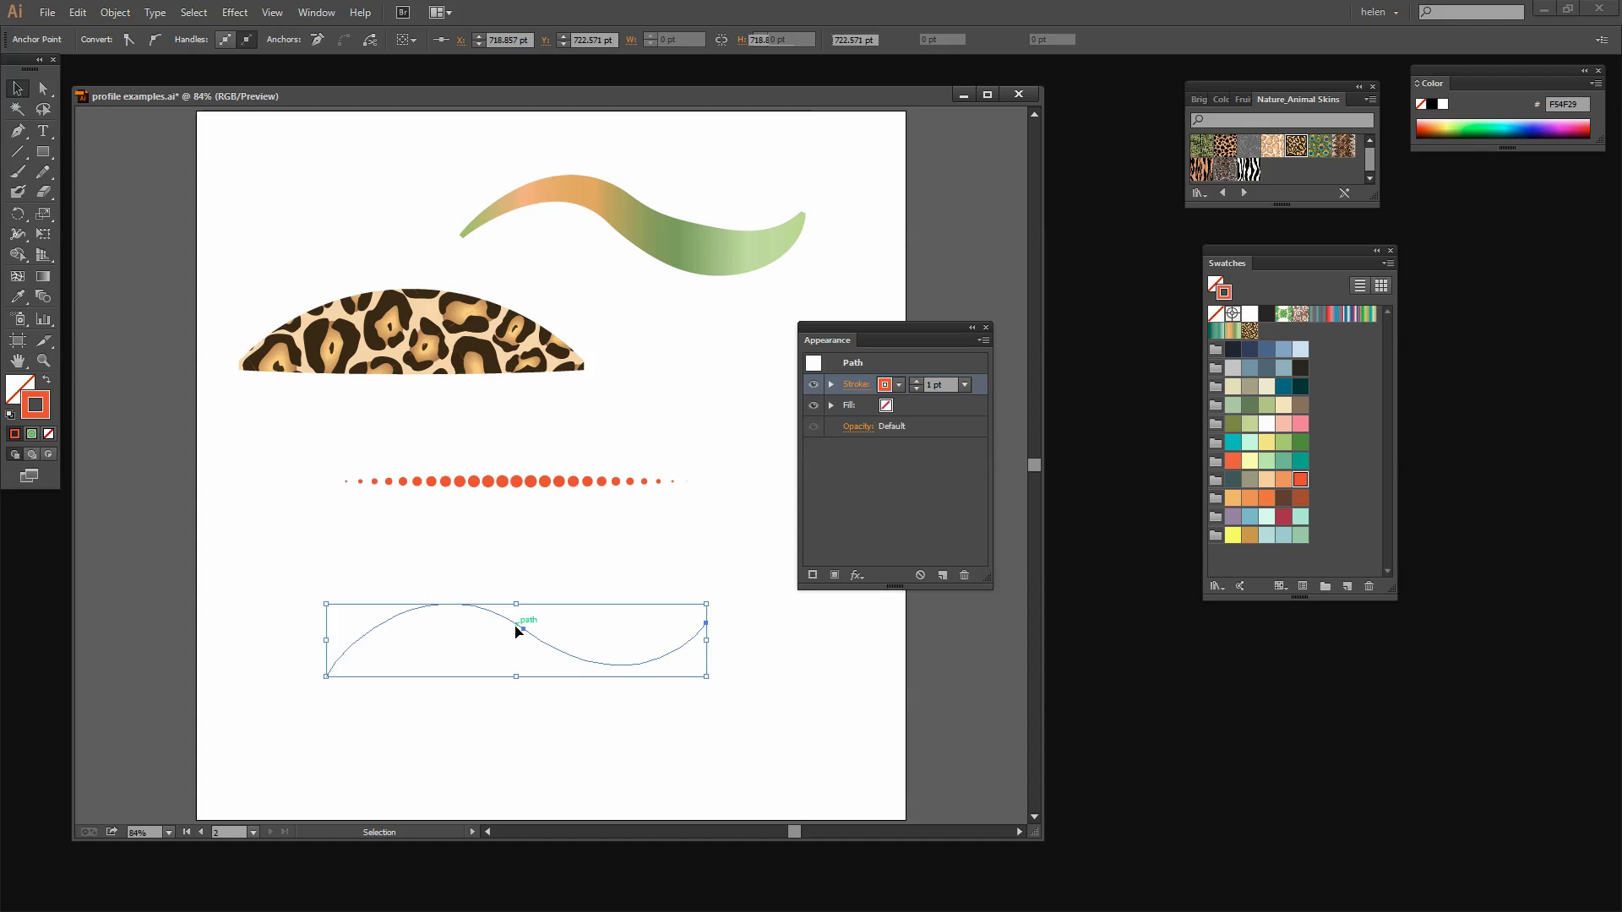
click(17, 299)
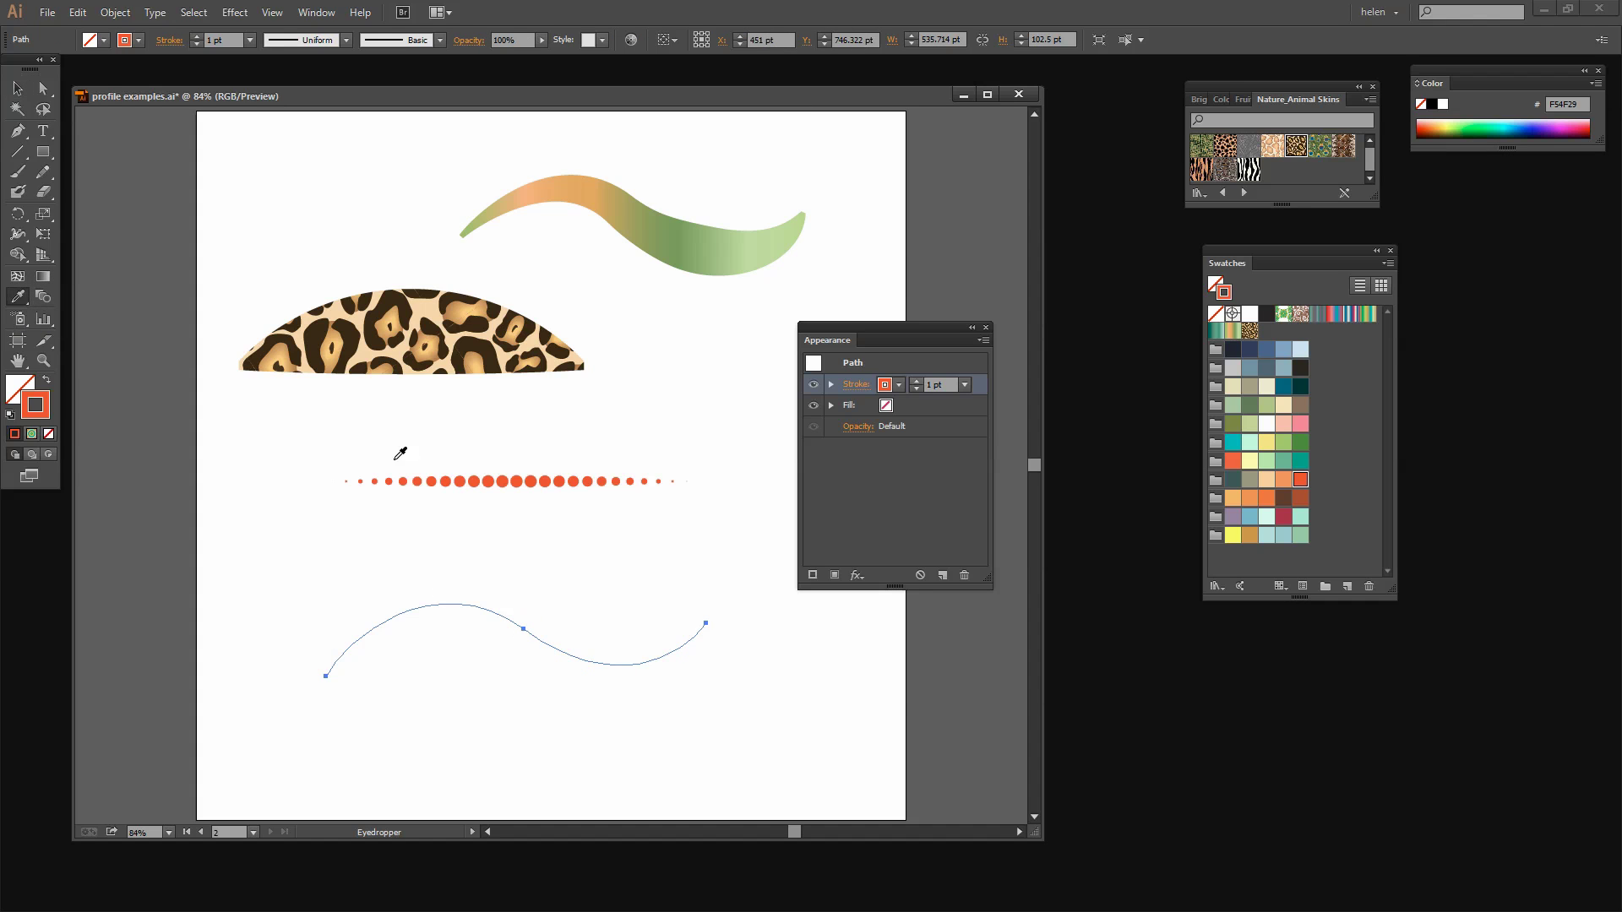
click(494, 481)
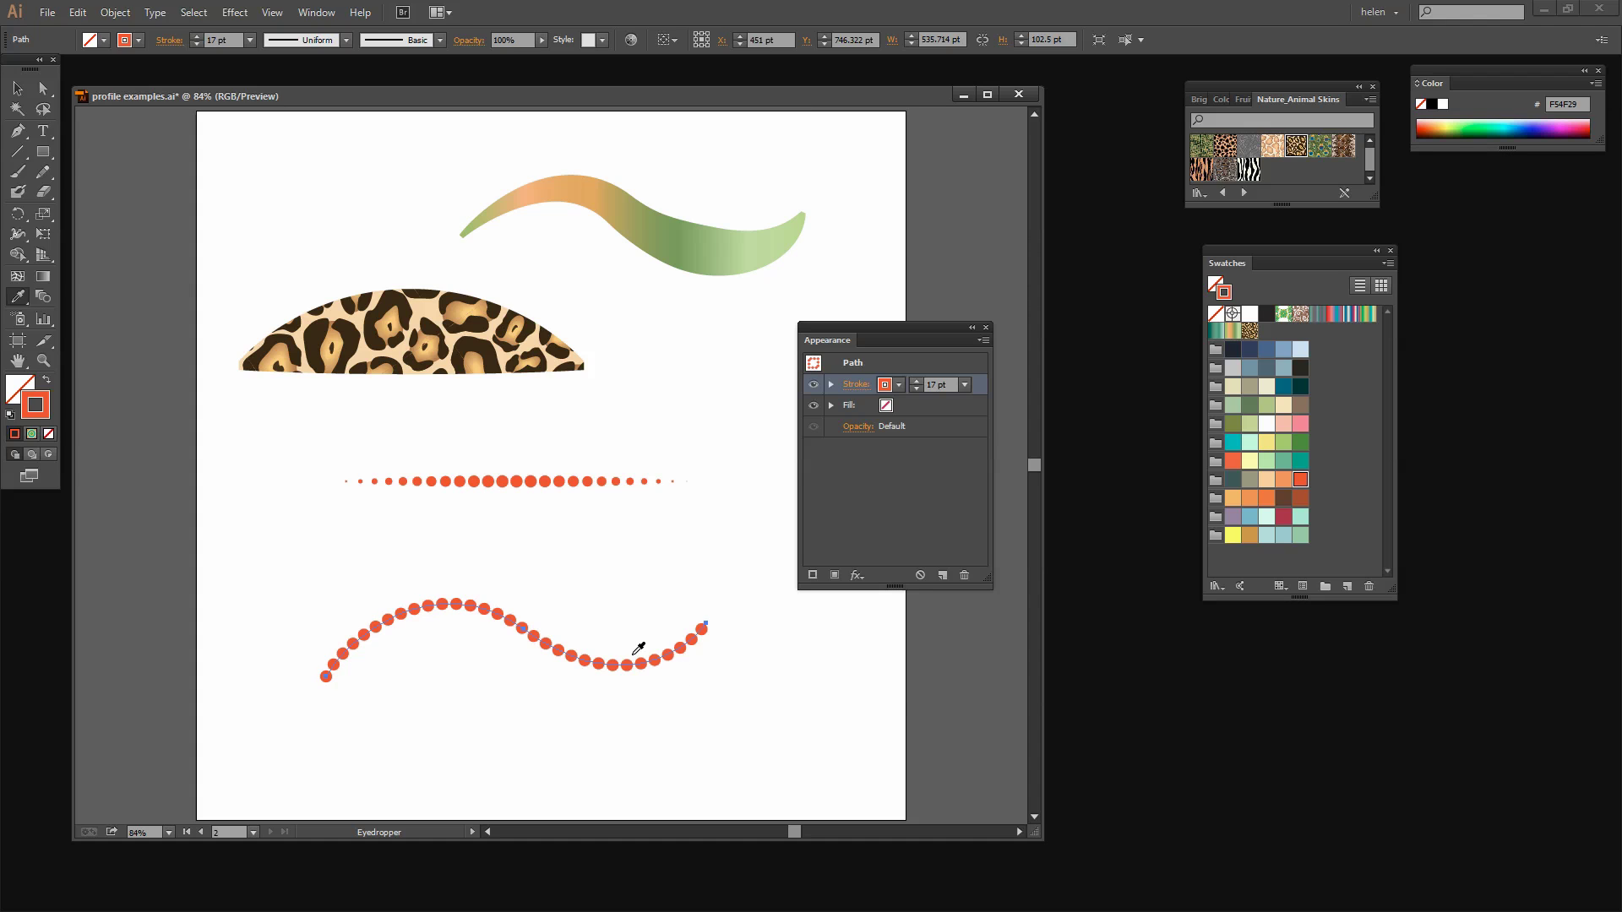
Apply the elliptical width profile that tapers at both ends to the dotted curve, and move the curve slightly up.
click(858, 386)
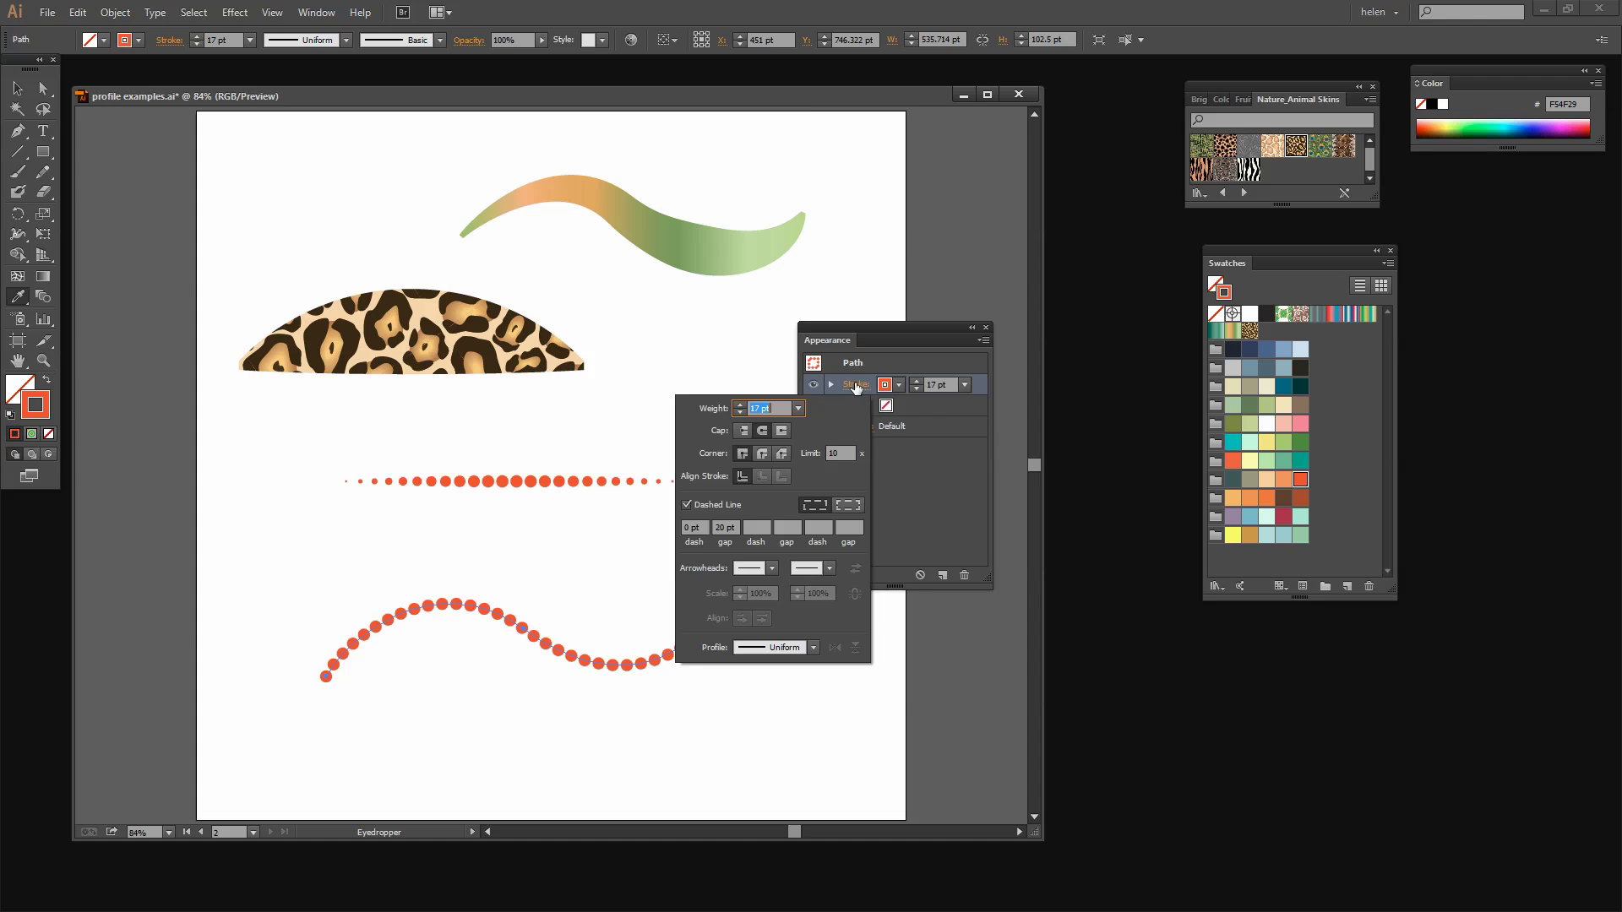
click(813, 647)
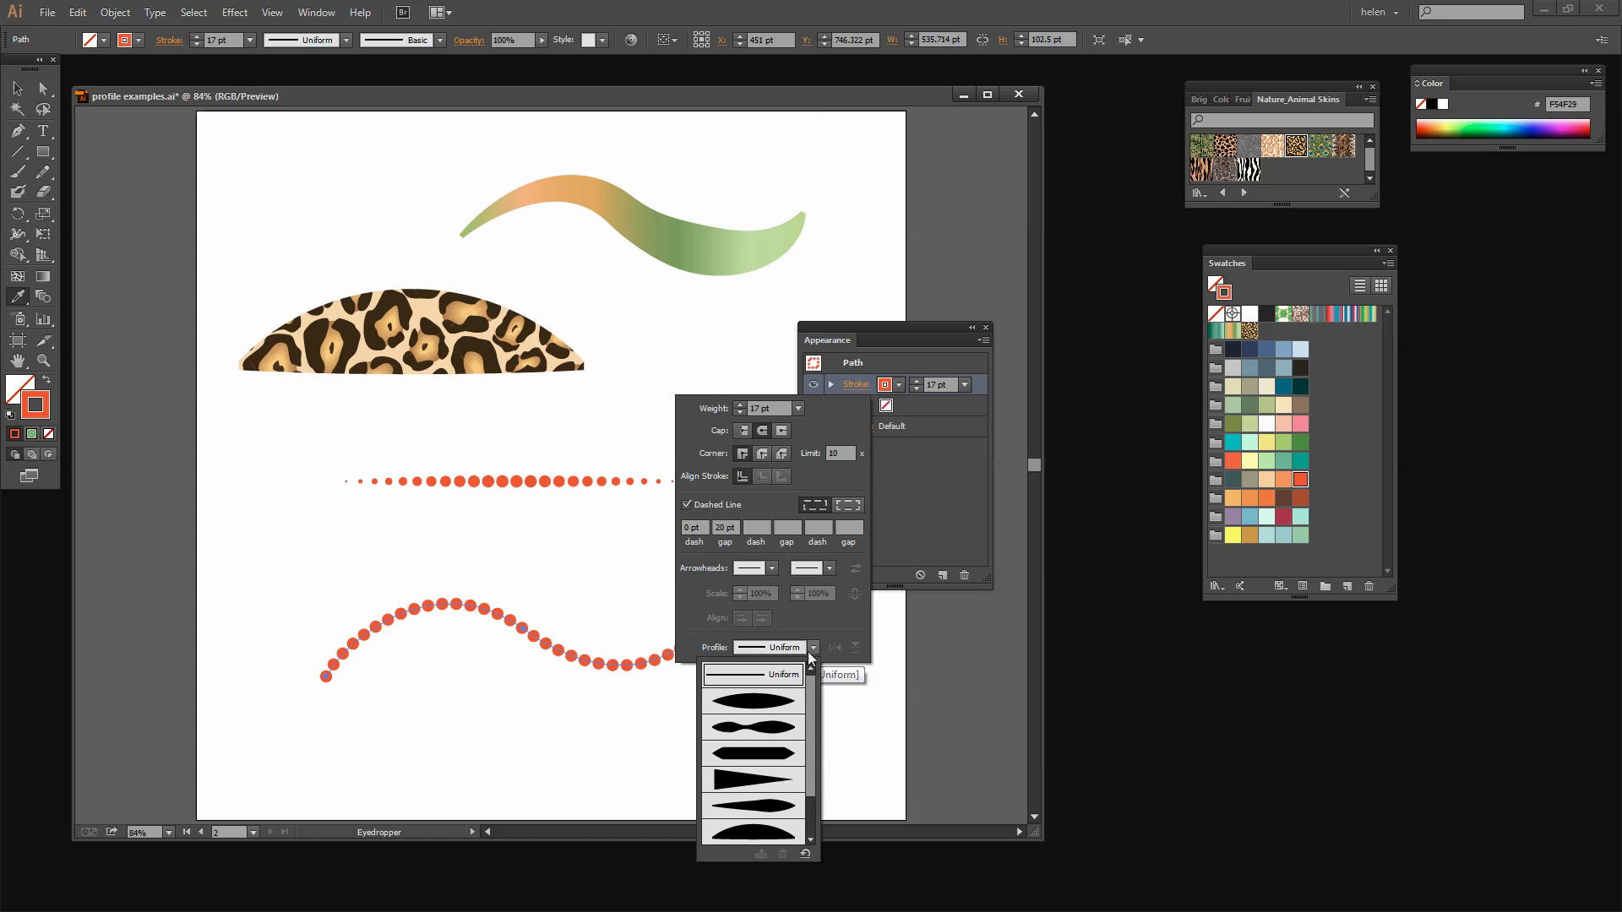
click(772, 712)
click(912, 470)
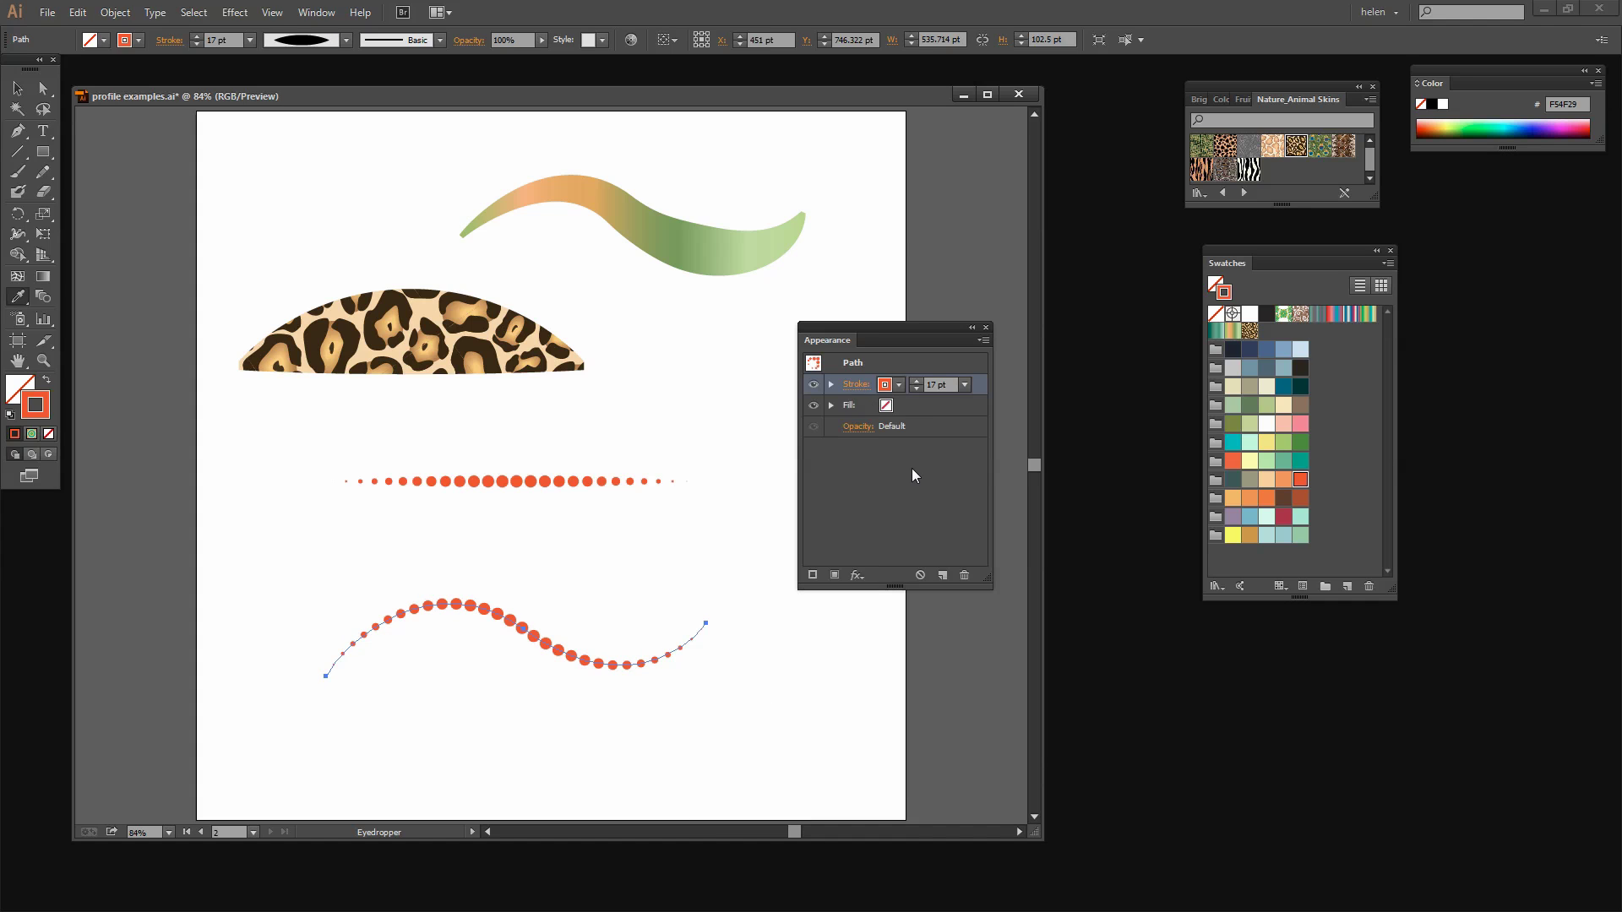
key(v)
drag(550, 656, 533, 607)
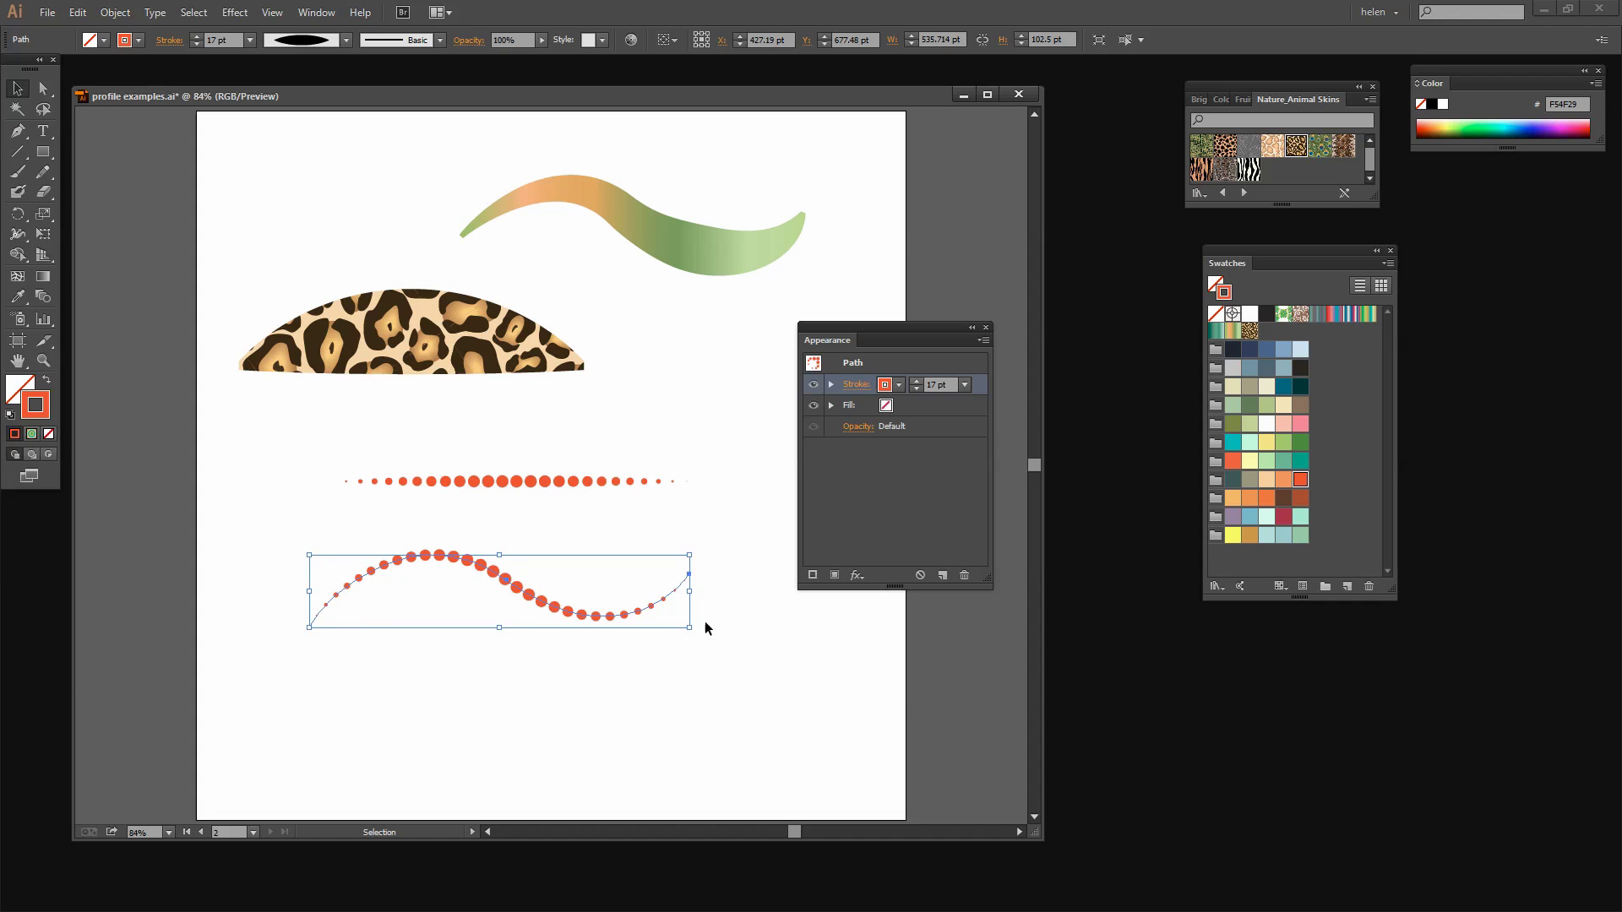
Duplicate the dotted curve to just below the original.
click(859, 386)
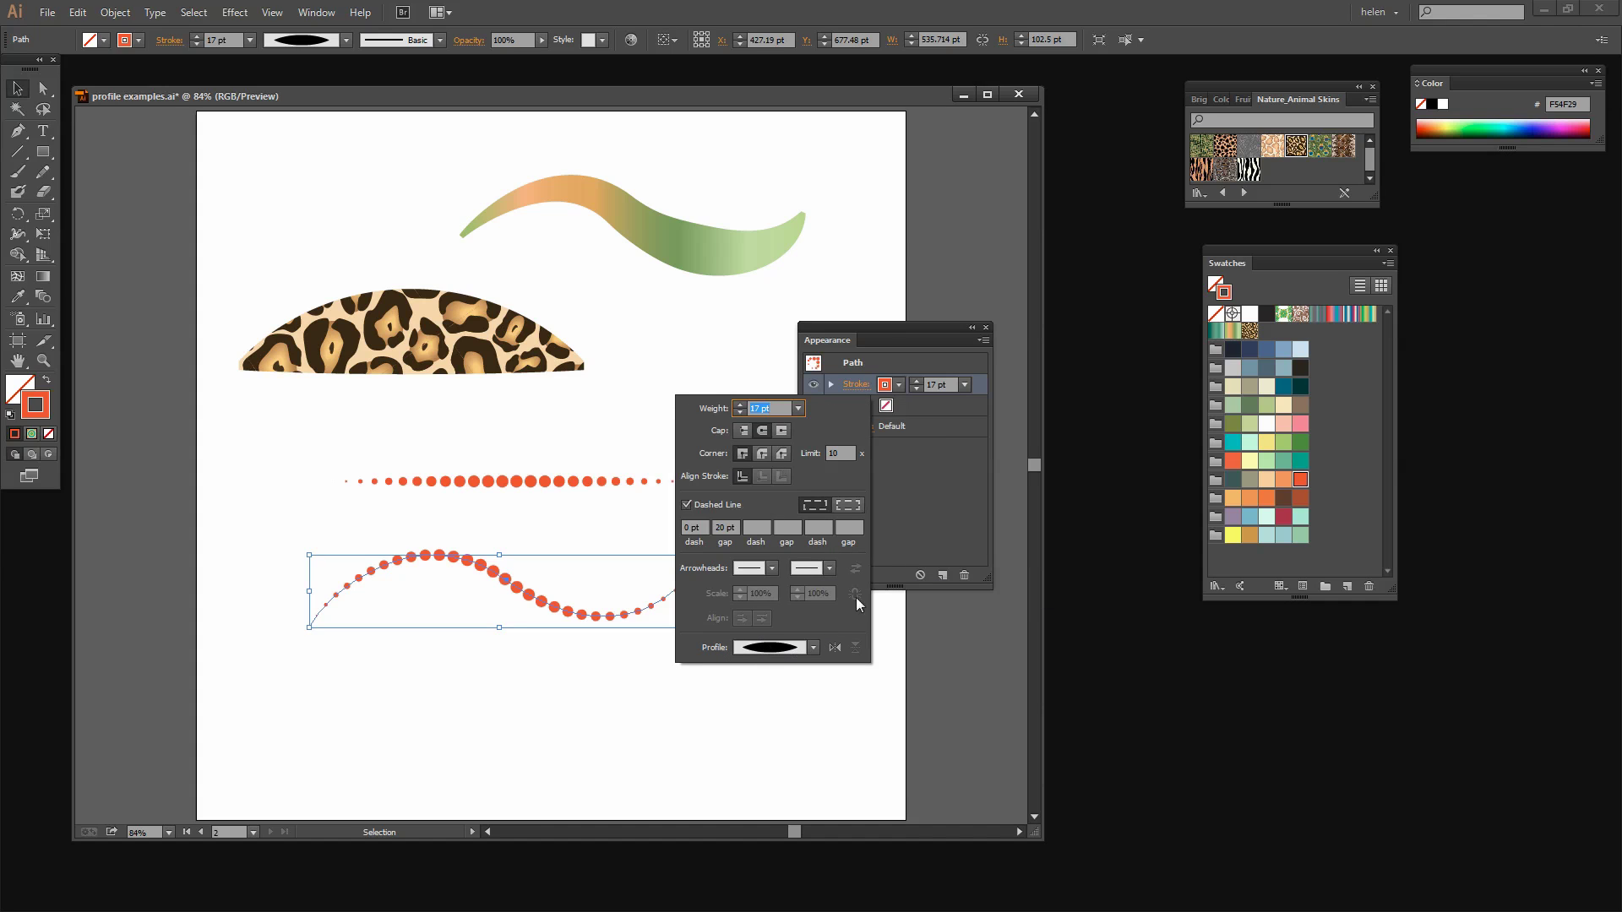
click(920, 514)
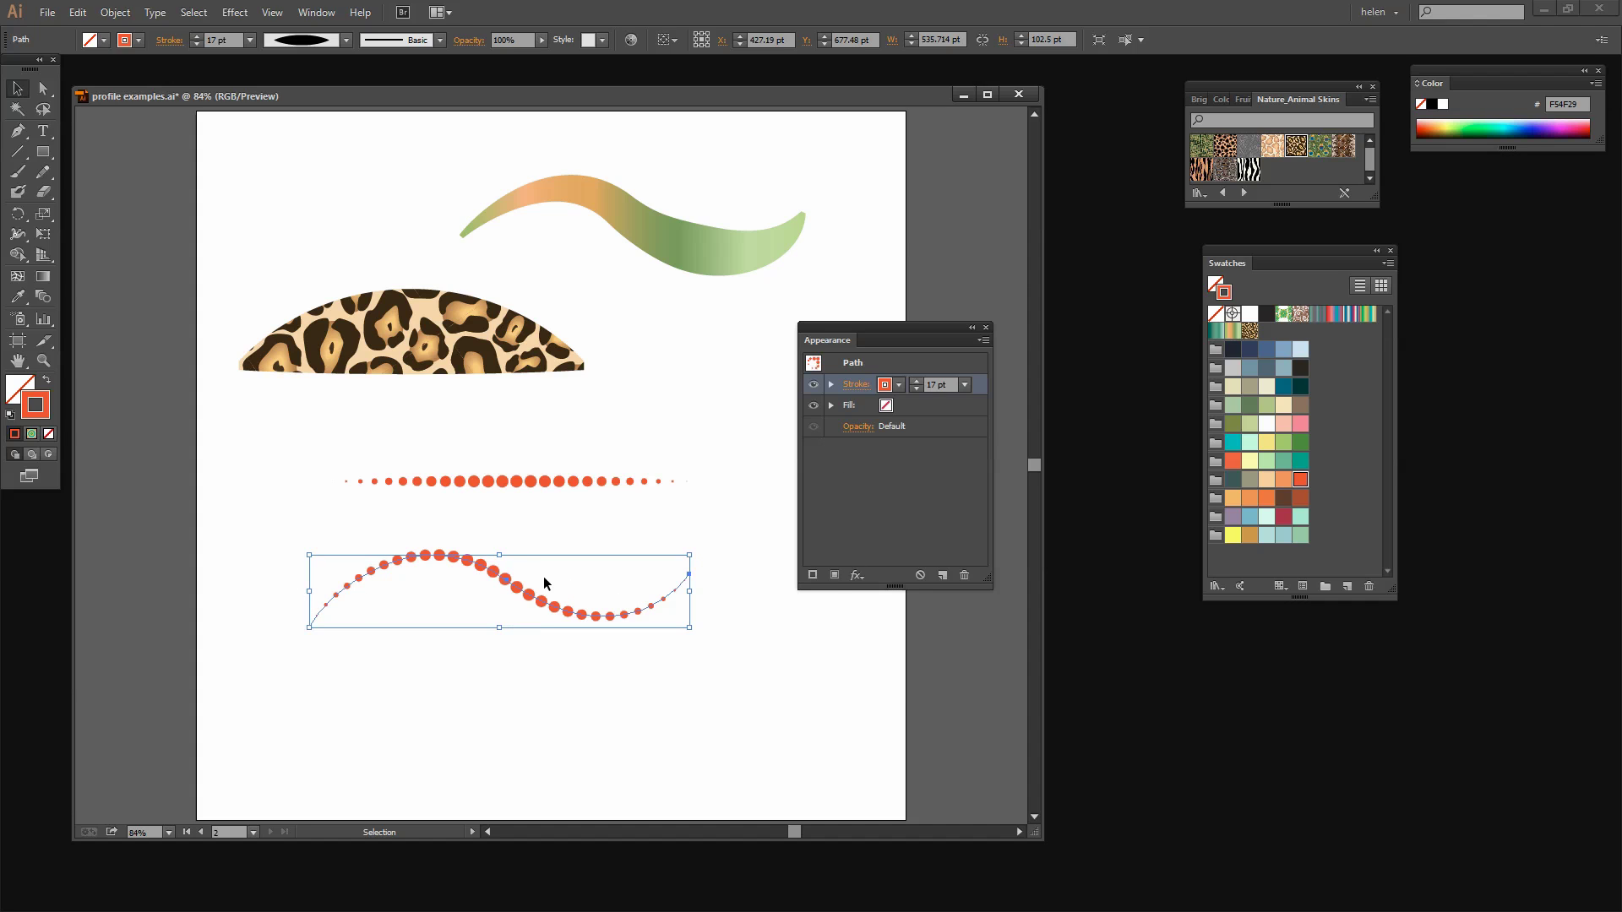
drag(526, 596, 546, 661)
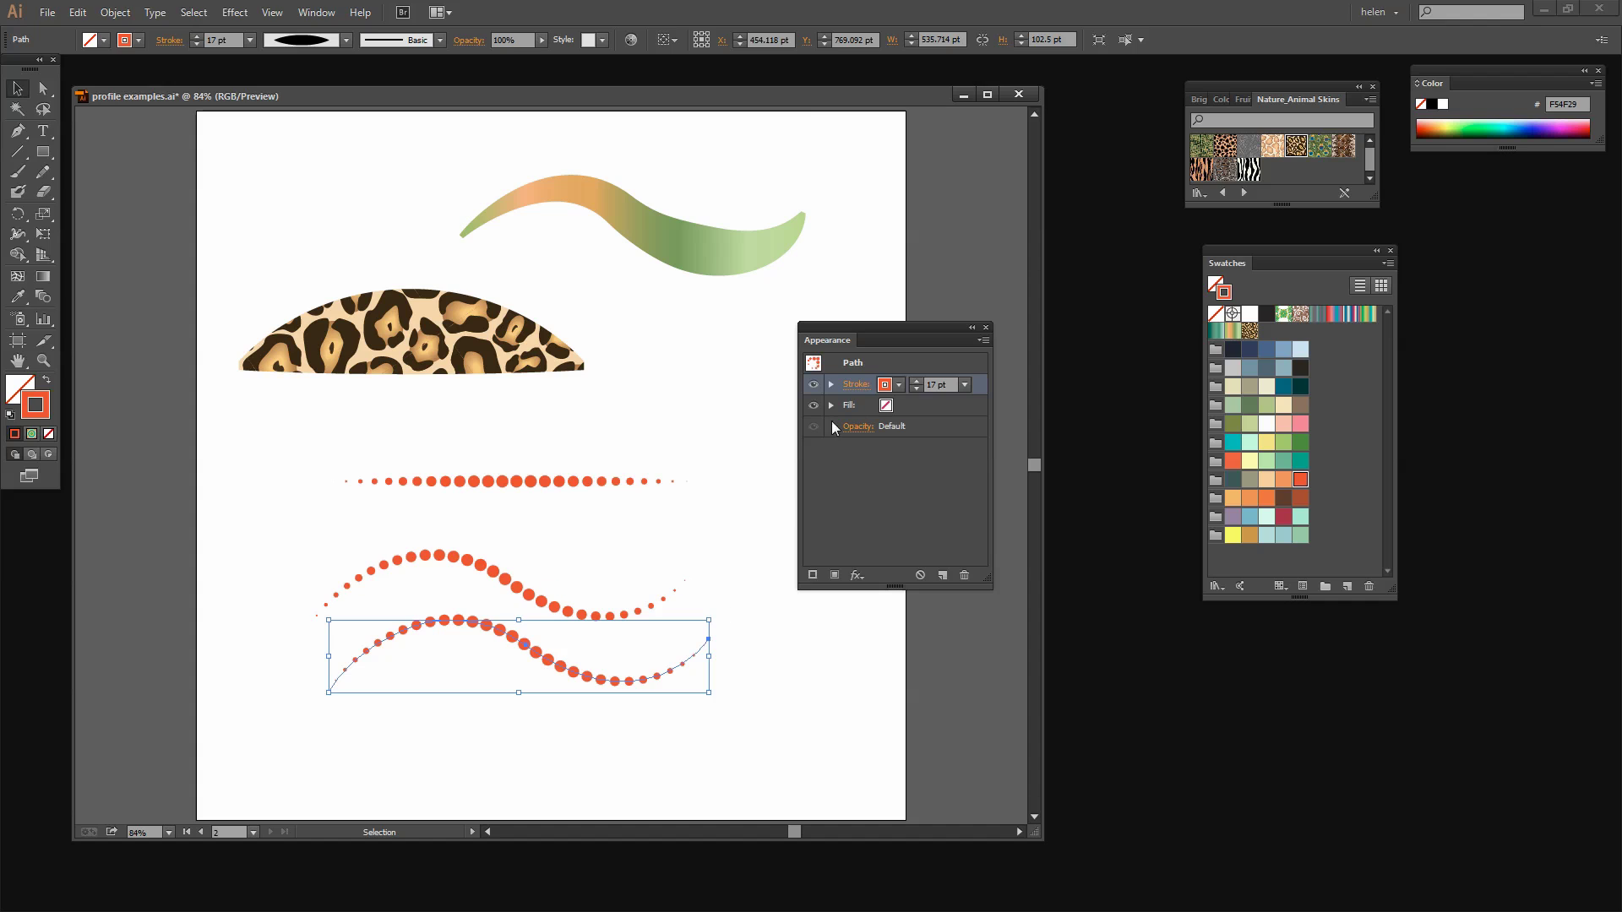
Apply the multicoloured pink, blue and teal gradient swatch to the duplicate curve's stroke, and move the curve farther down.
click(900, 386)
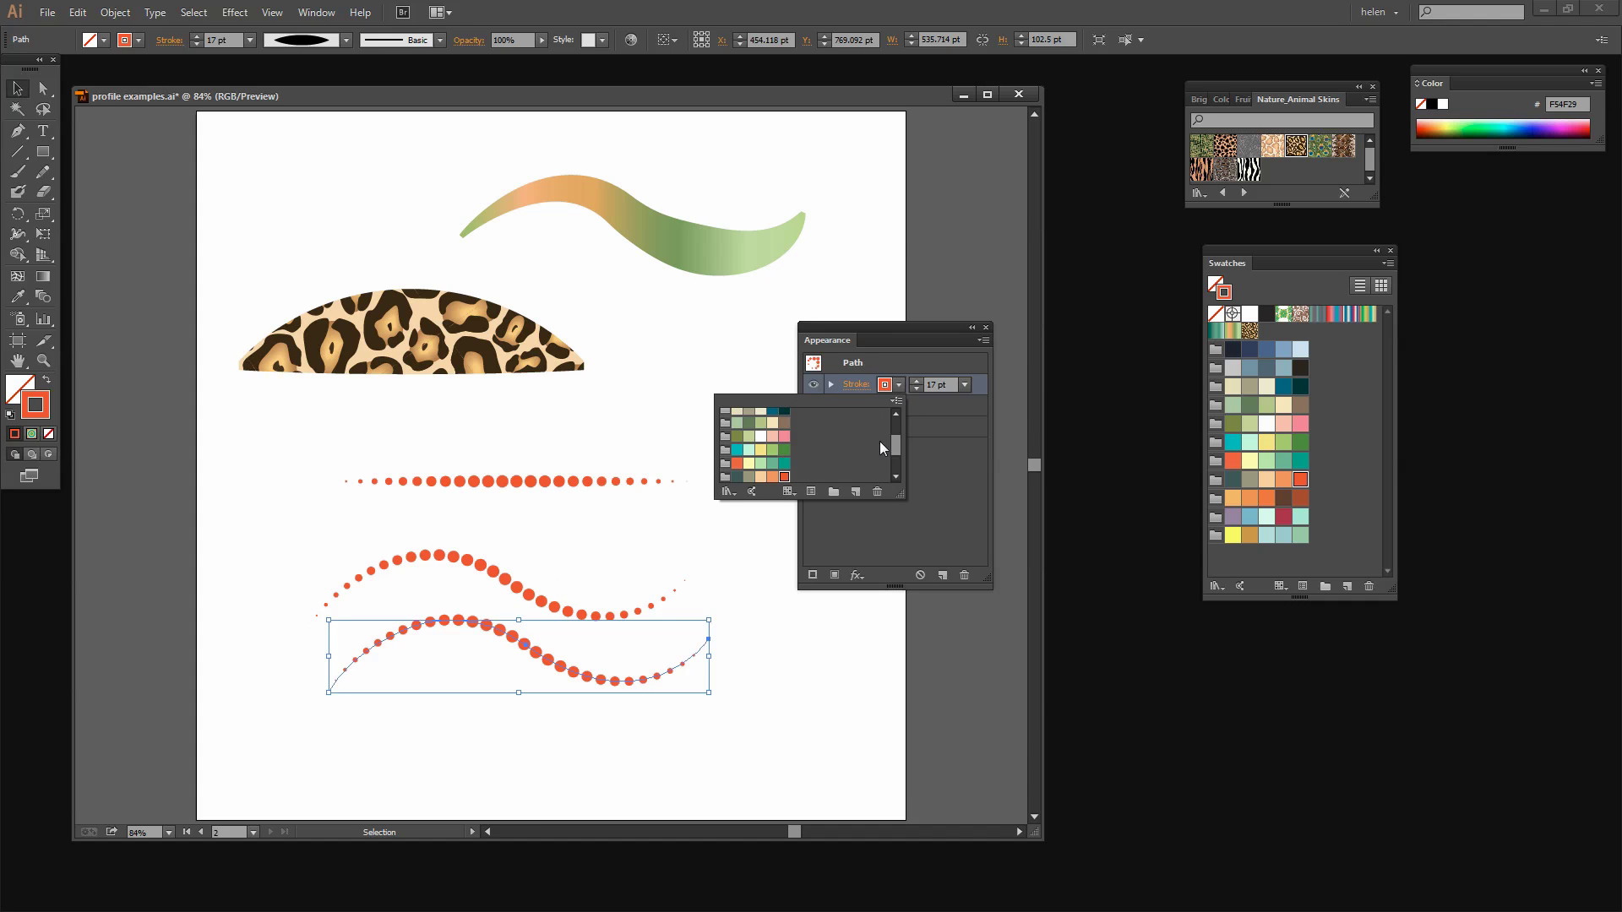
drag(894, 444, 895, 407)
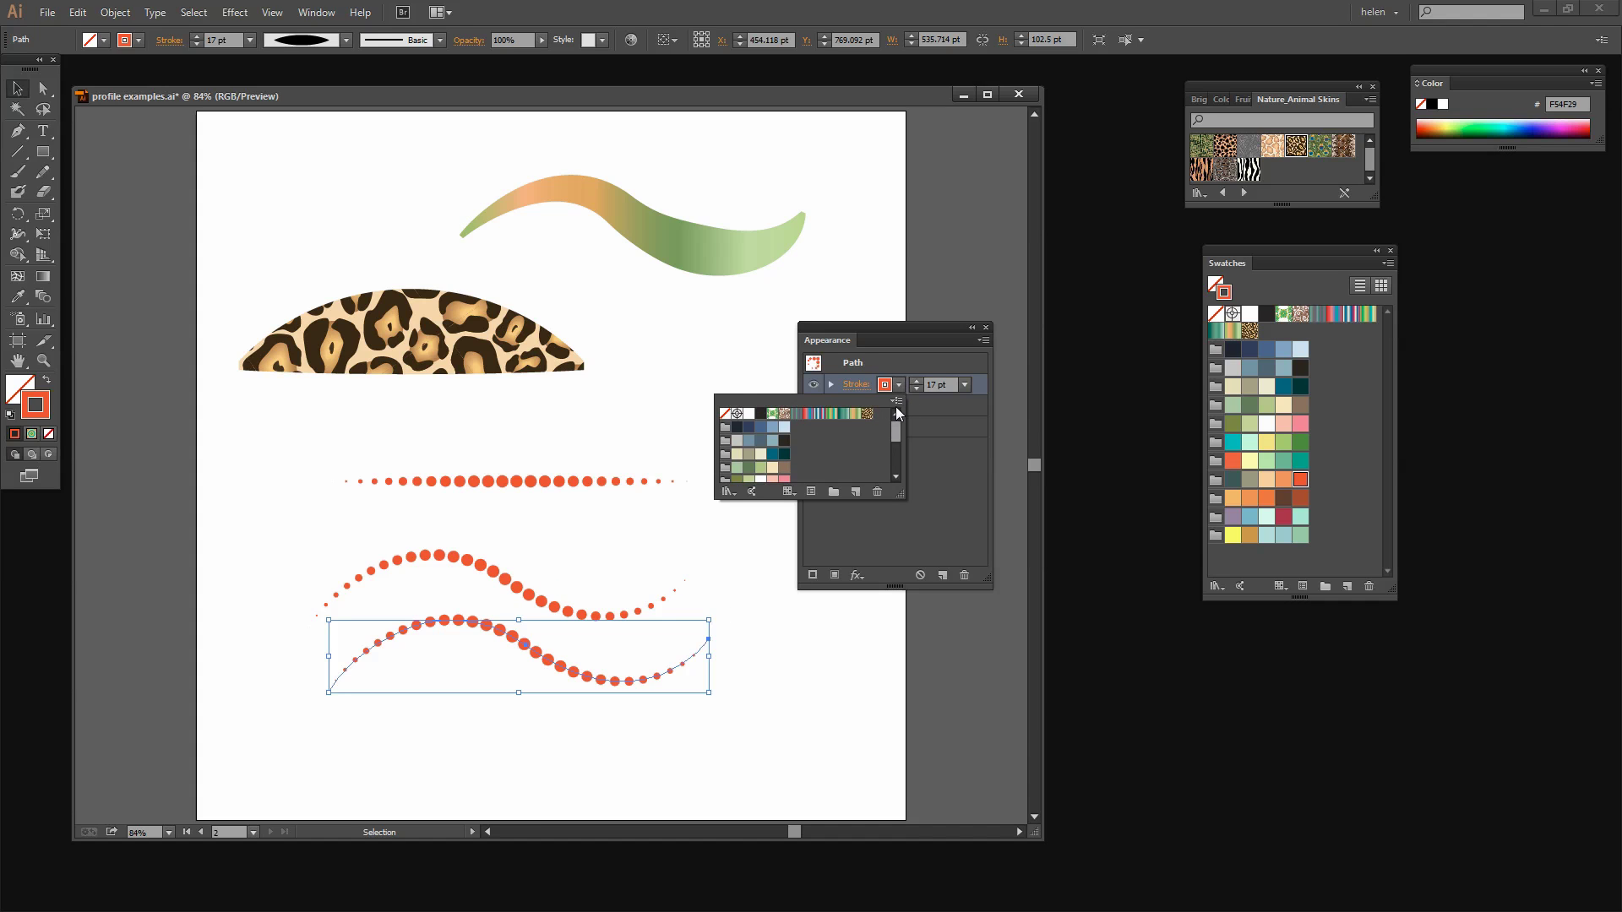
click(808, 414)
click(754, 698)
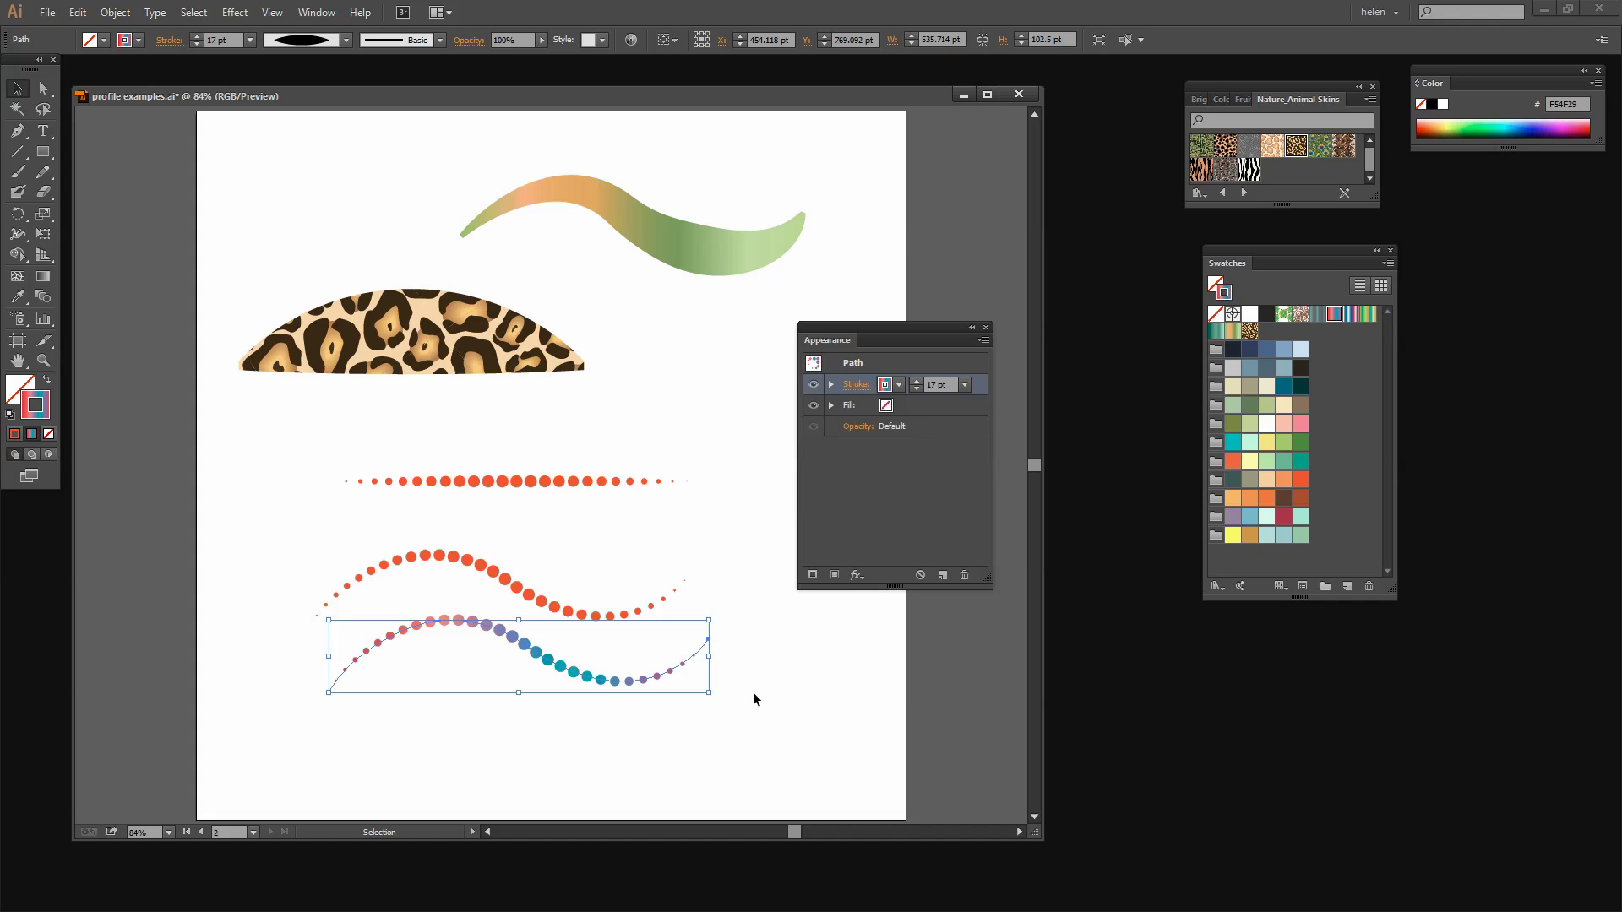
click(710, 728)
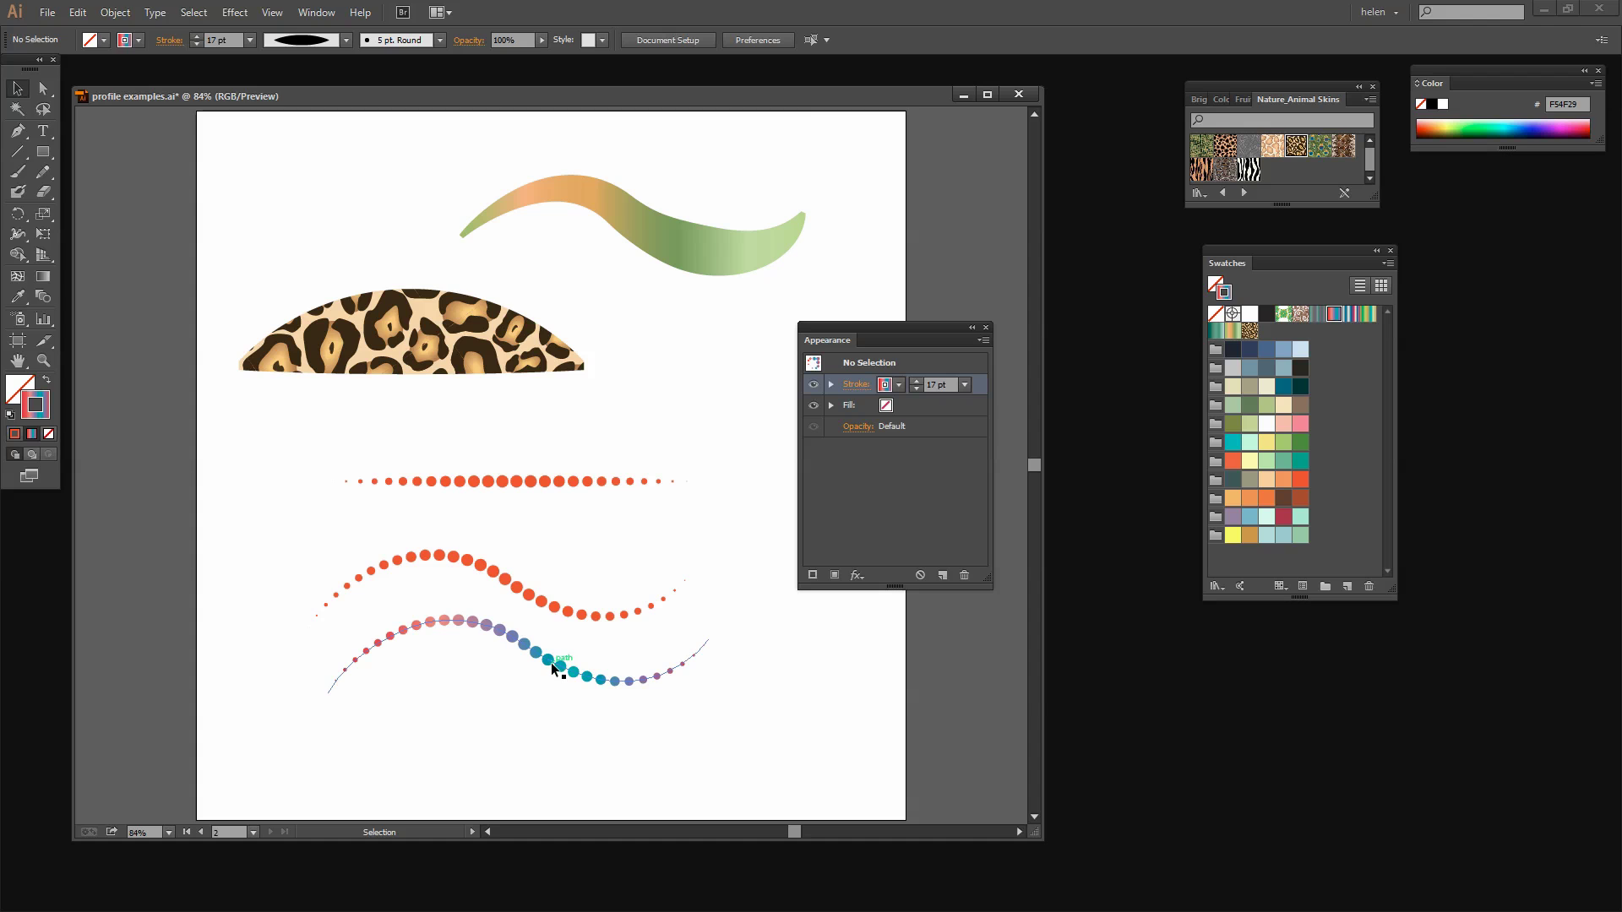
drag(550, 662, 521, 720)
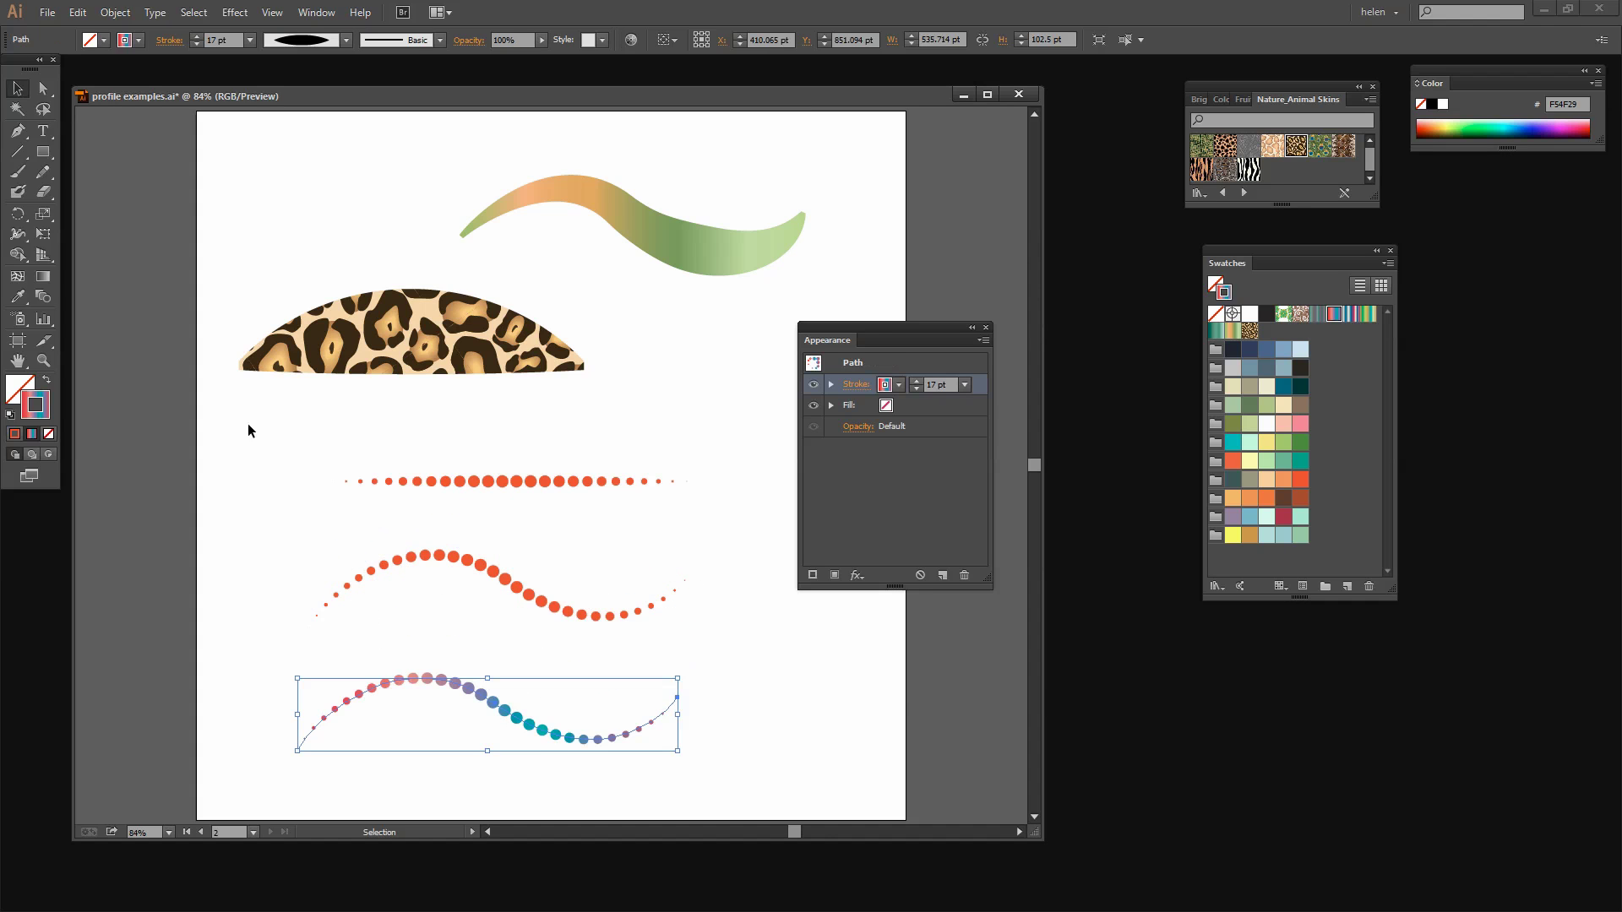
Reshape the end of the gradient dotted curve by swinging its last anchor's inner handle above the path with the Direct Selection tool.
click(42, 89)
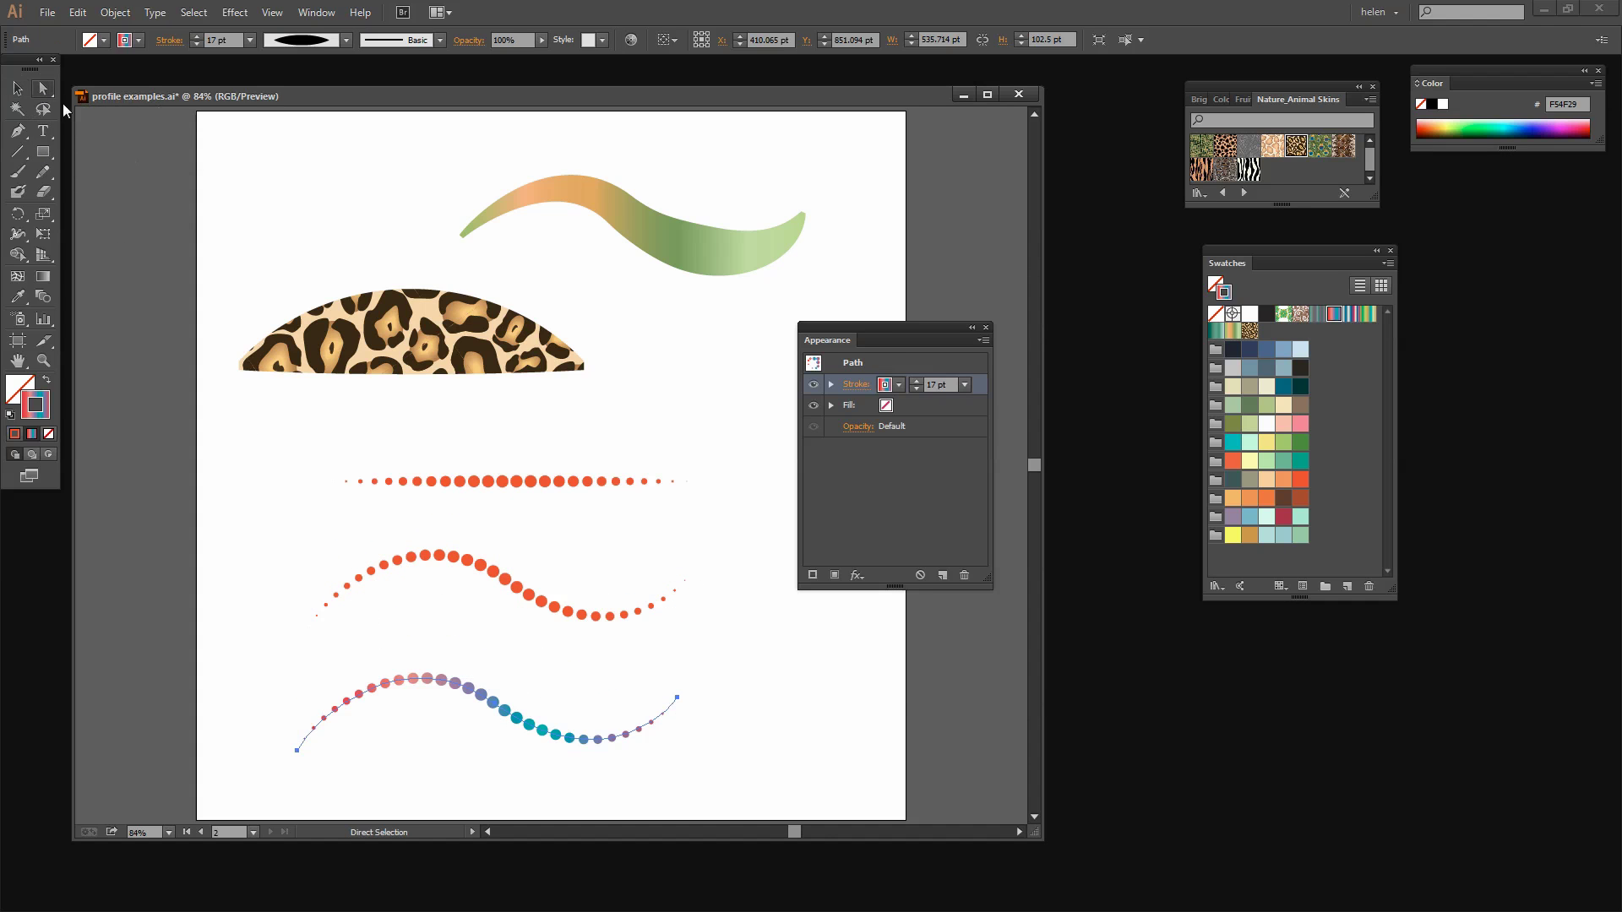
click(676, 696)
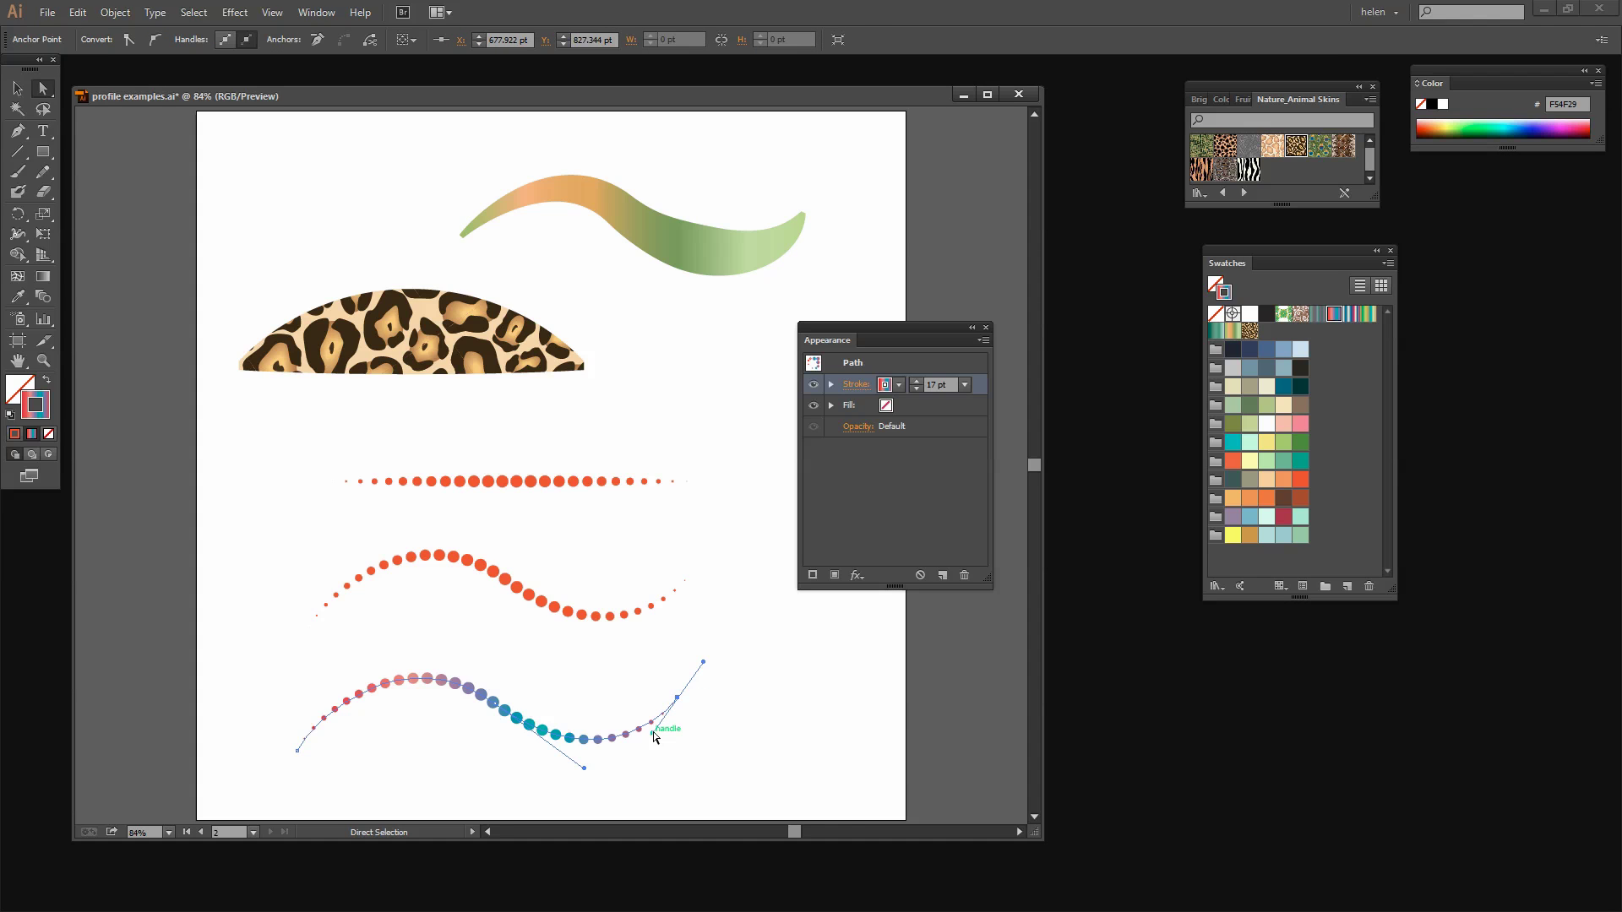
mouse_move(654, 736)
mouse_down()
mouse_move(659, 718)
mouse_move(637, 720)
mouse_move(634, 648)
mouse_up()
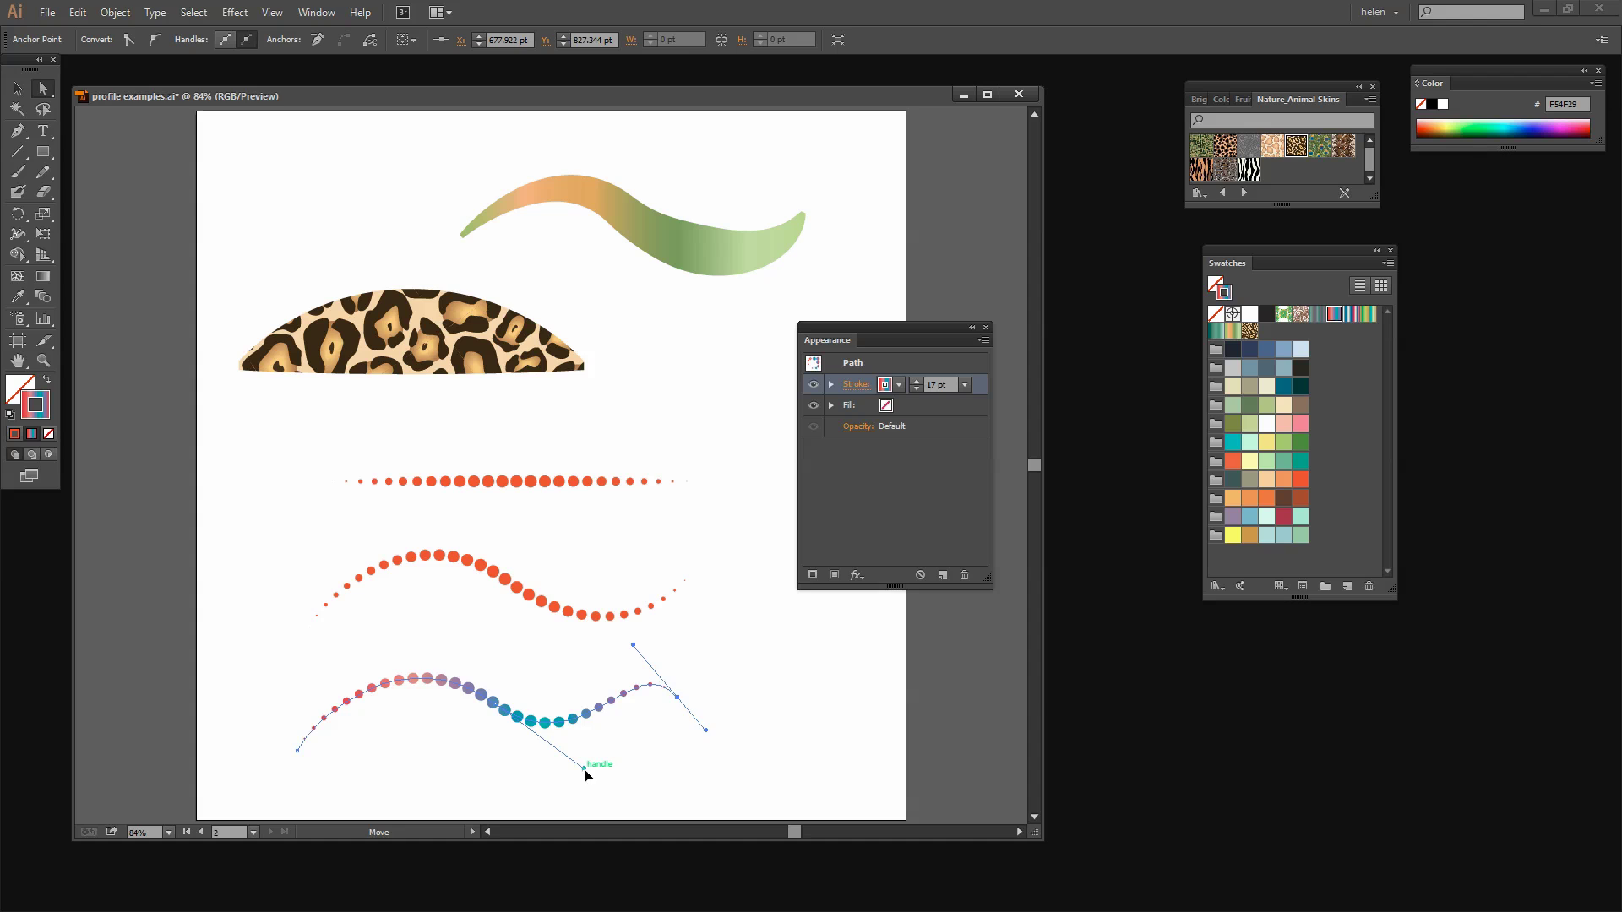
Try to reshape the gradient dotted curve further by moving the direction handles of its middle and starting anchor points.
drag(583, 768, 501, 768)
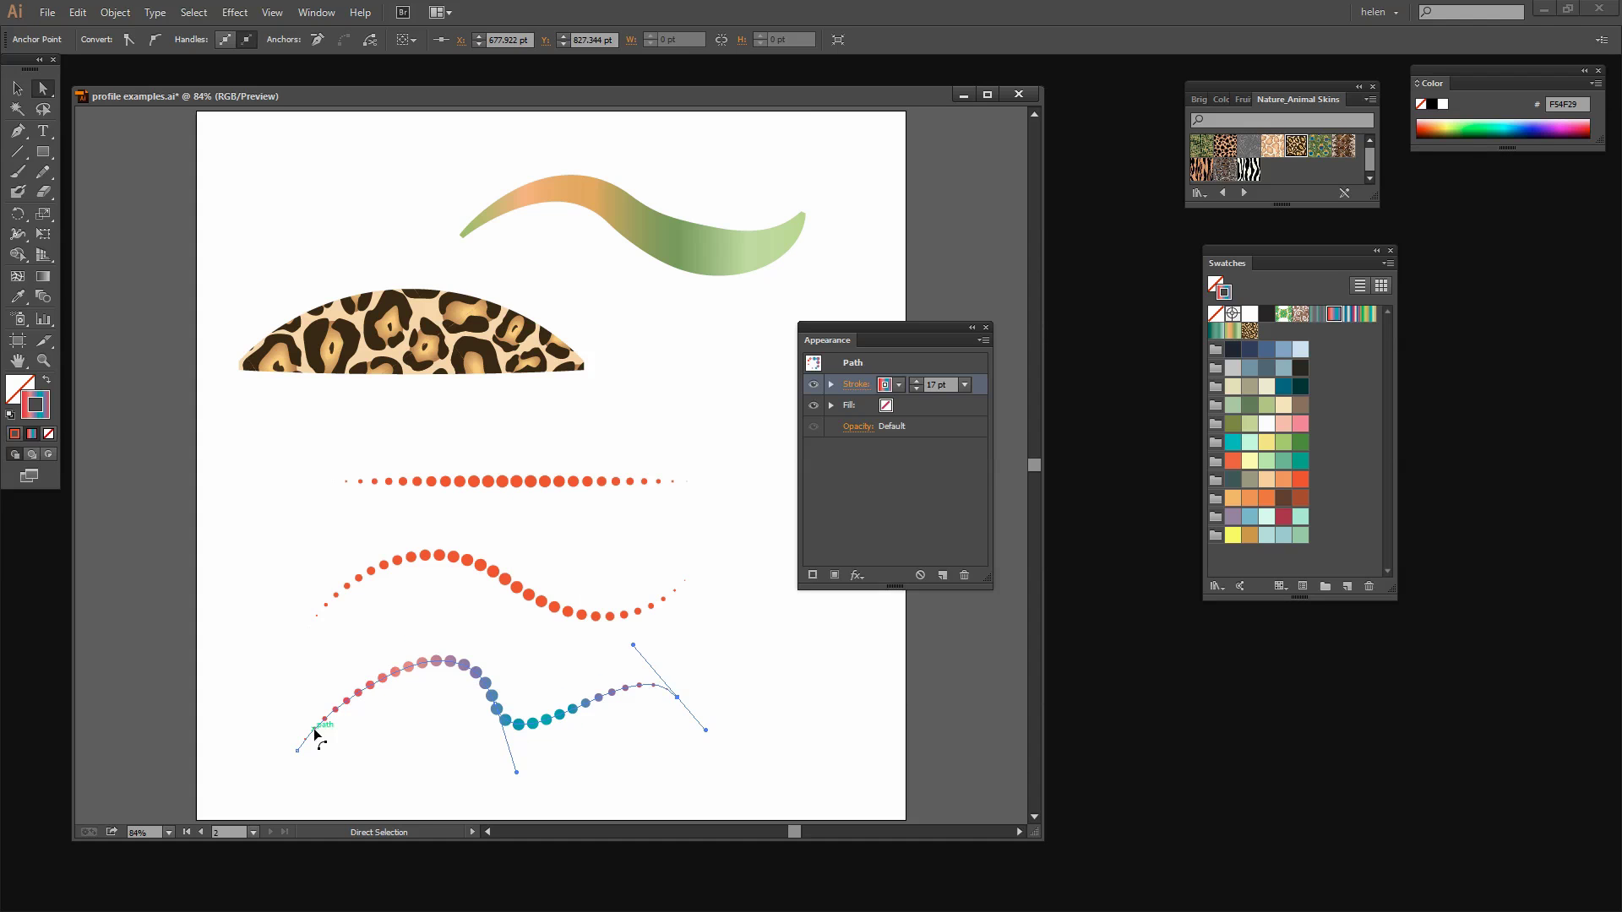
click(298, 751)
drag(315, 715, 251, 676)
click(619, 777)
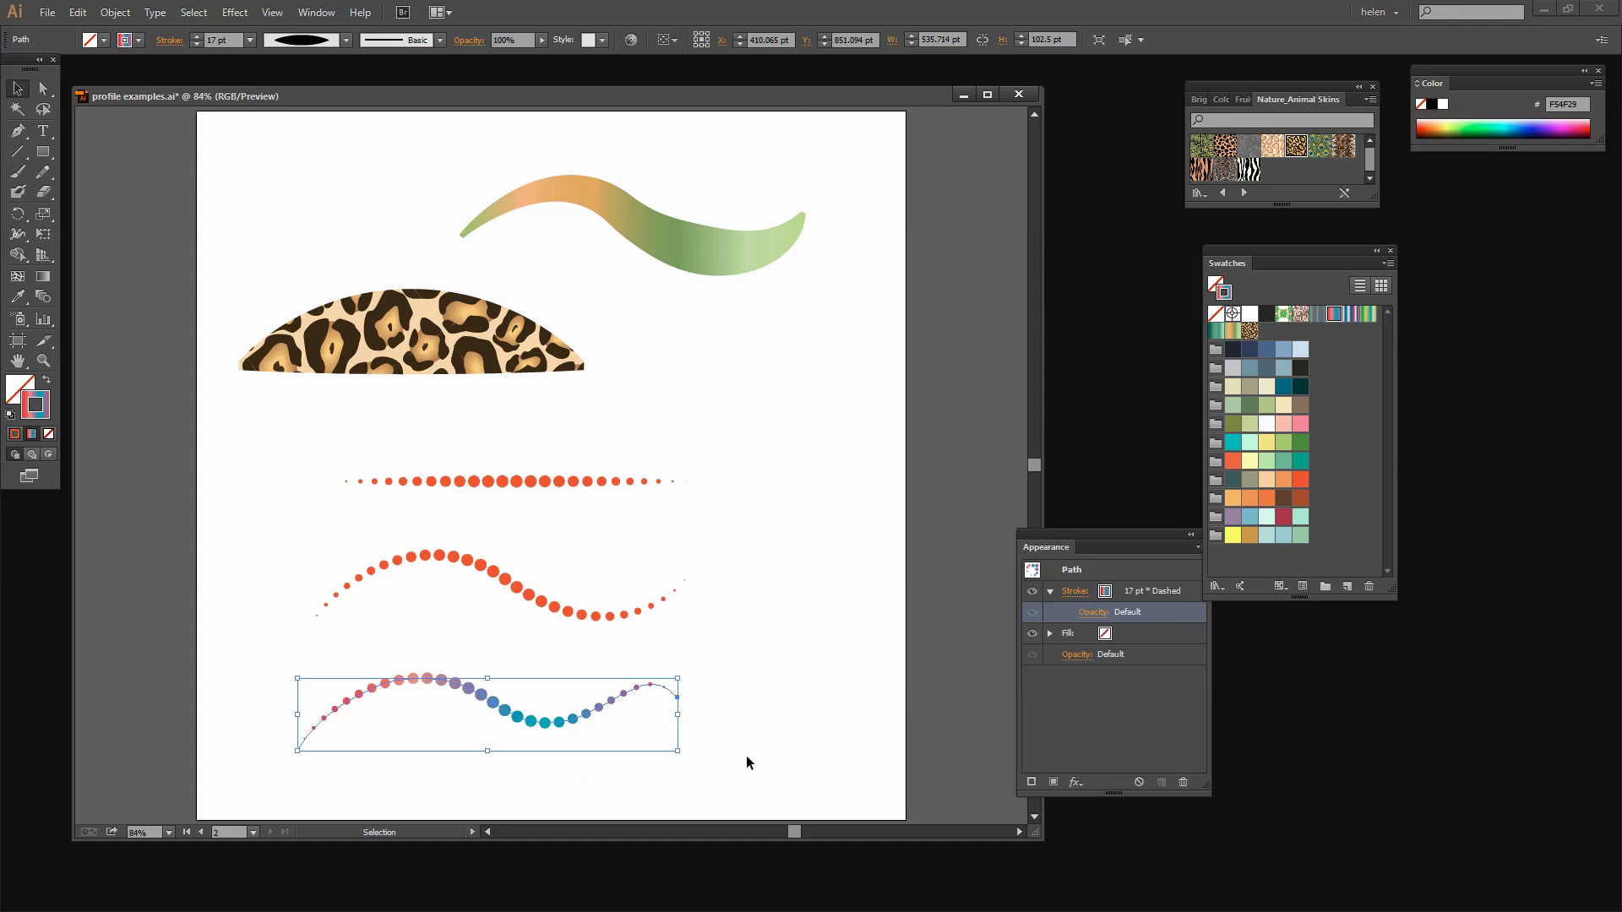
Move the three dotted paths to the upper part of the artboard and draw a nearly horizontal line about 526 pt long below them.
drag(747, 763, 703, 159)
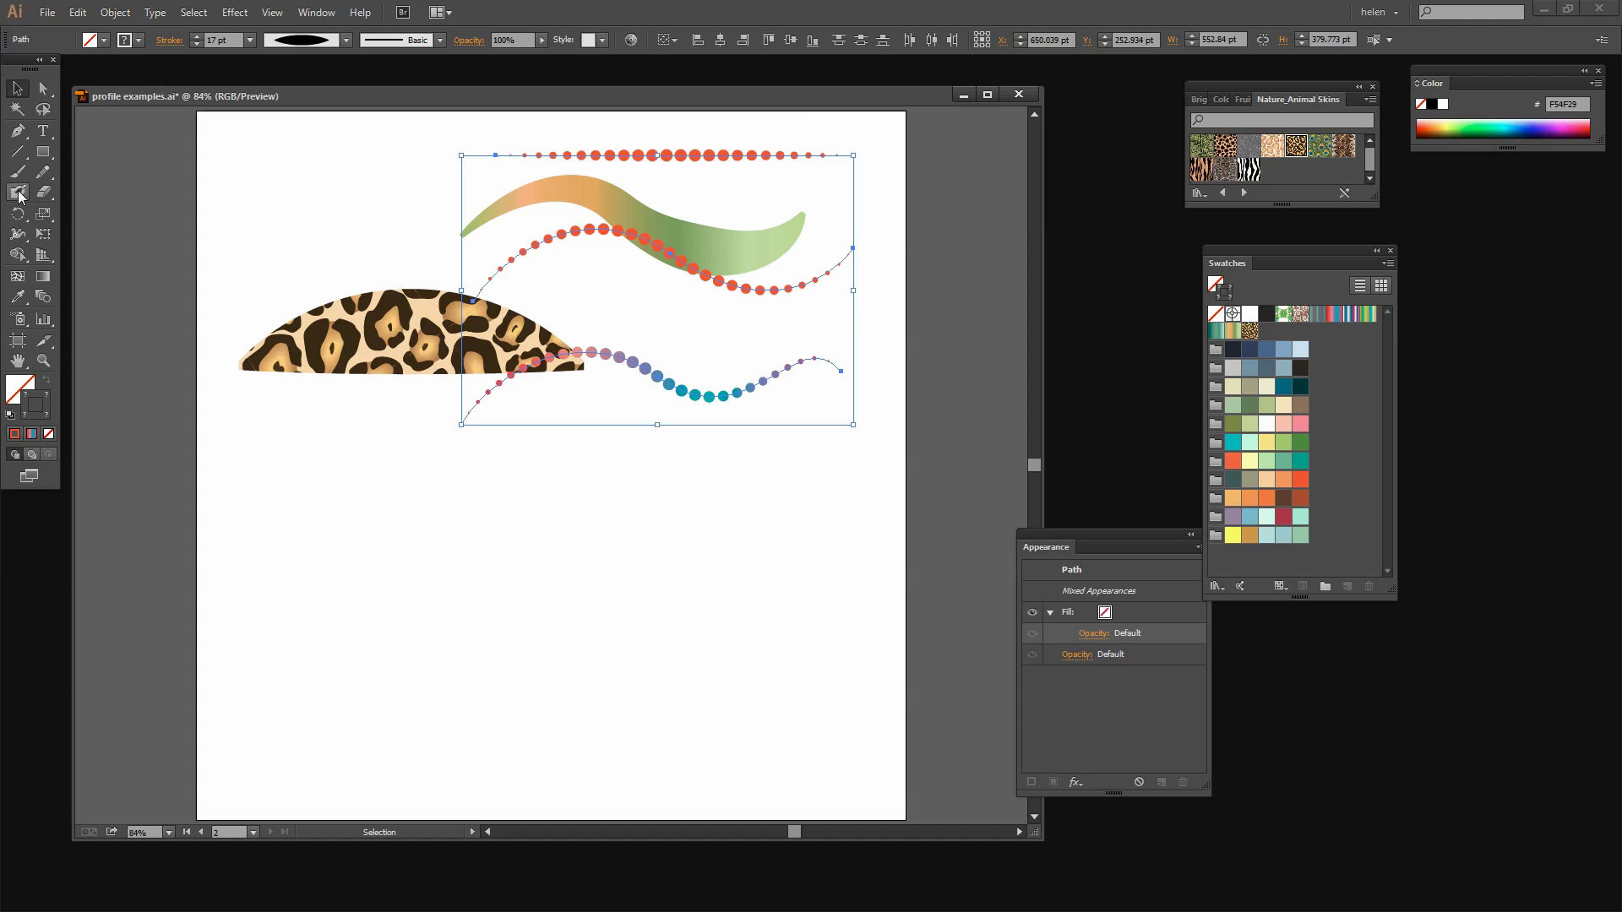
click(17, 151)
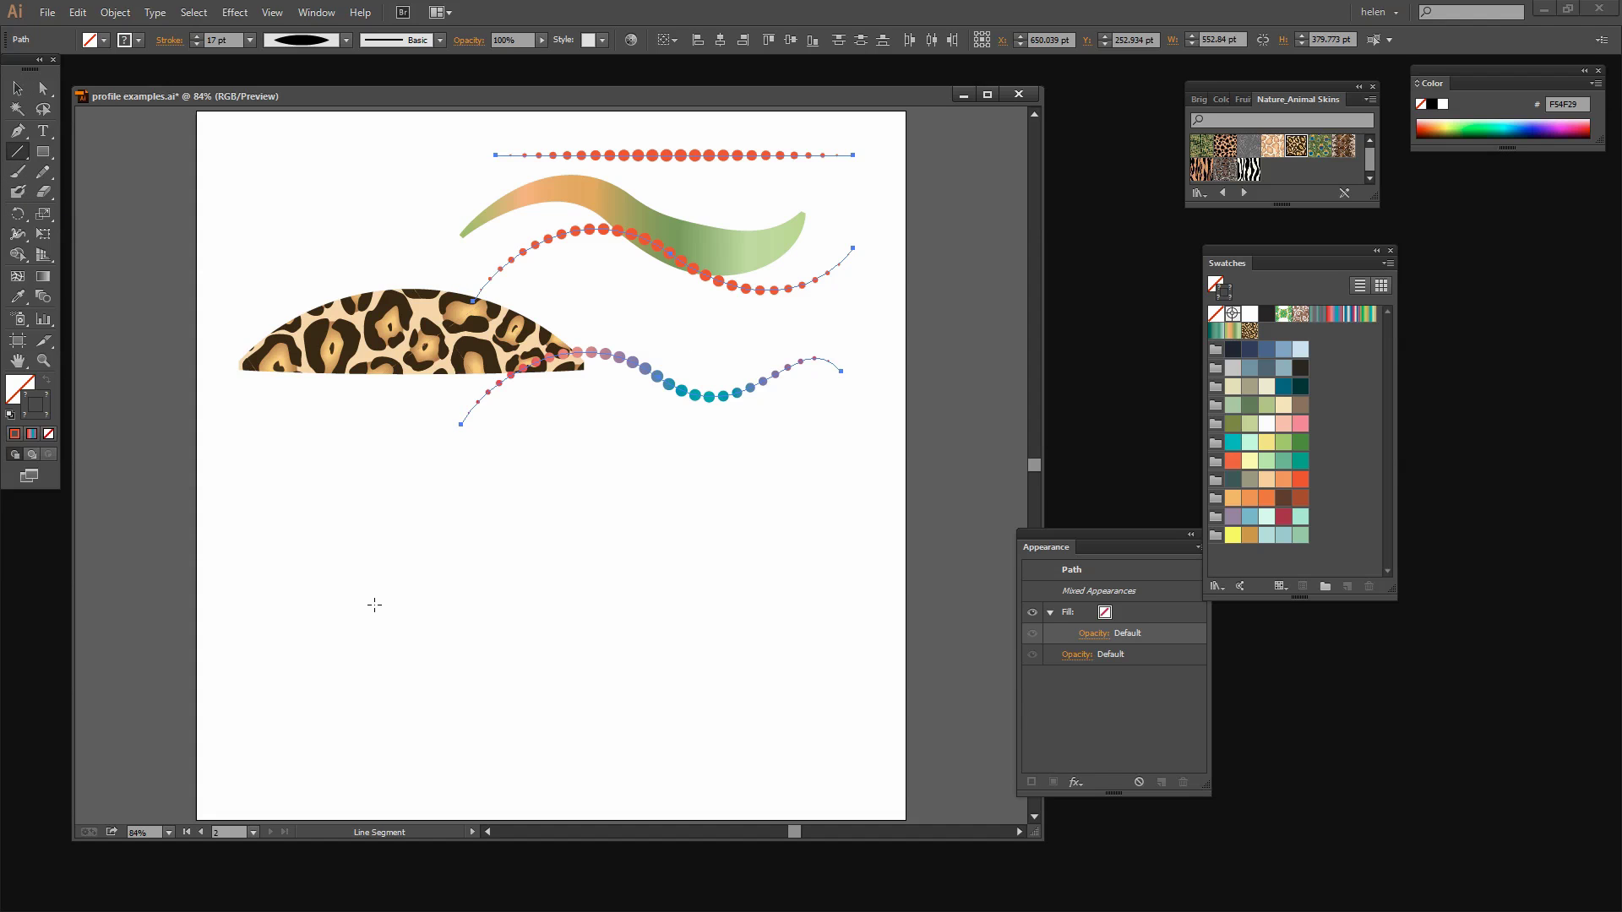
drag(374, 605, 747, 603)
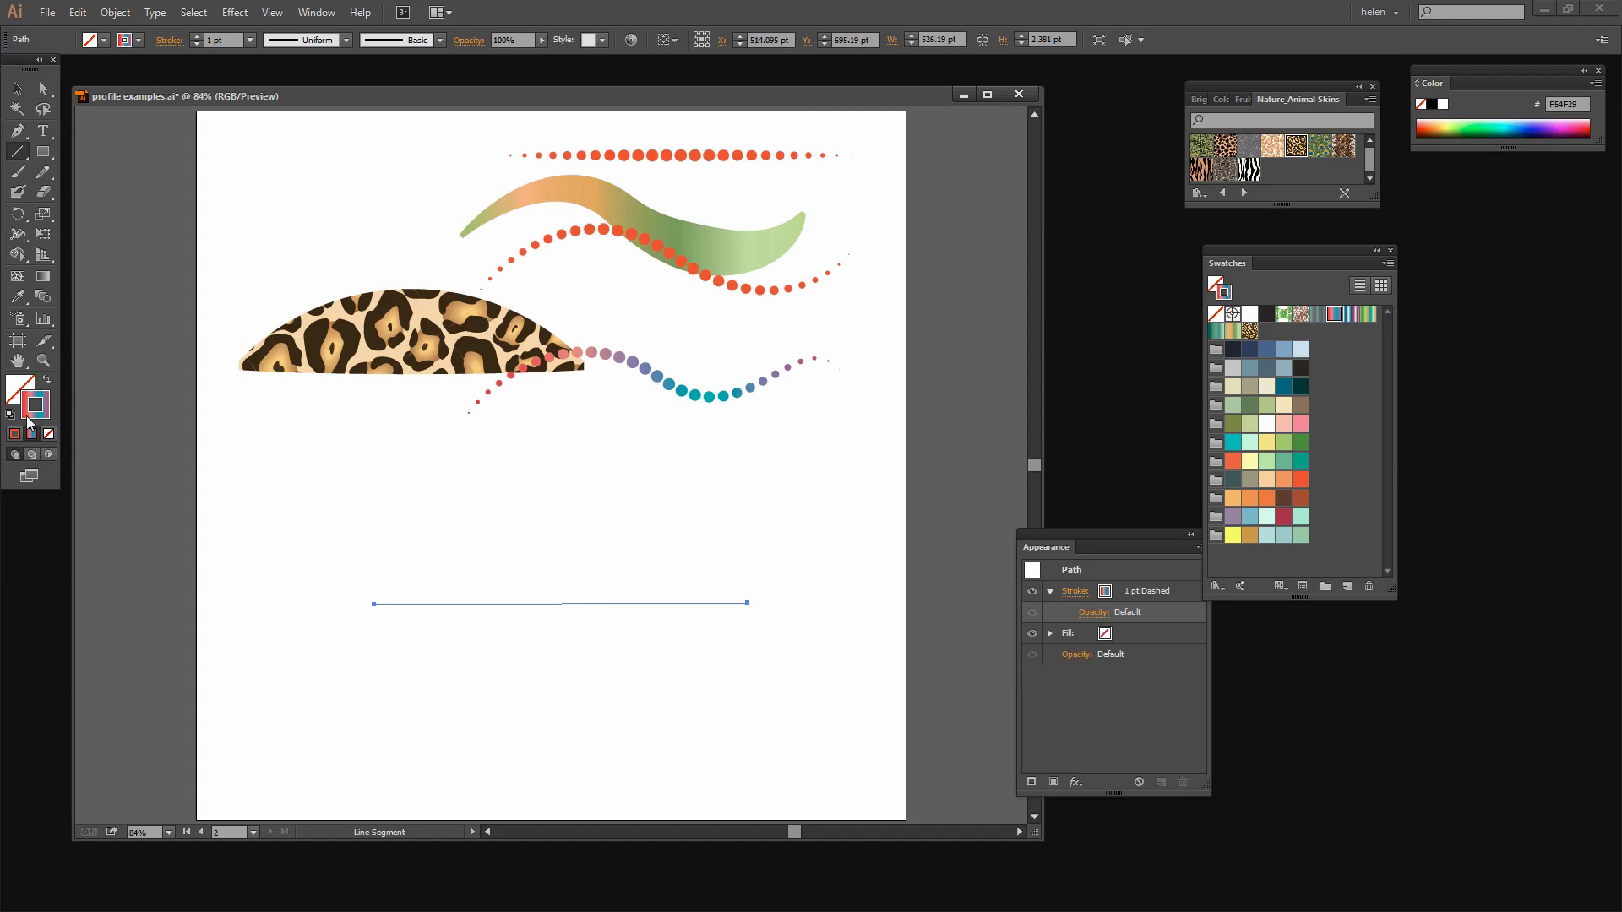
Reset the new line to the default fill and stroke, and remove its fill so only a black 1 pt stroke is left.
key(d)
click(18, 390)
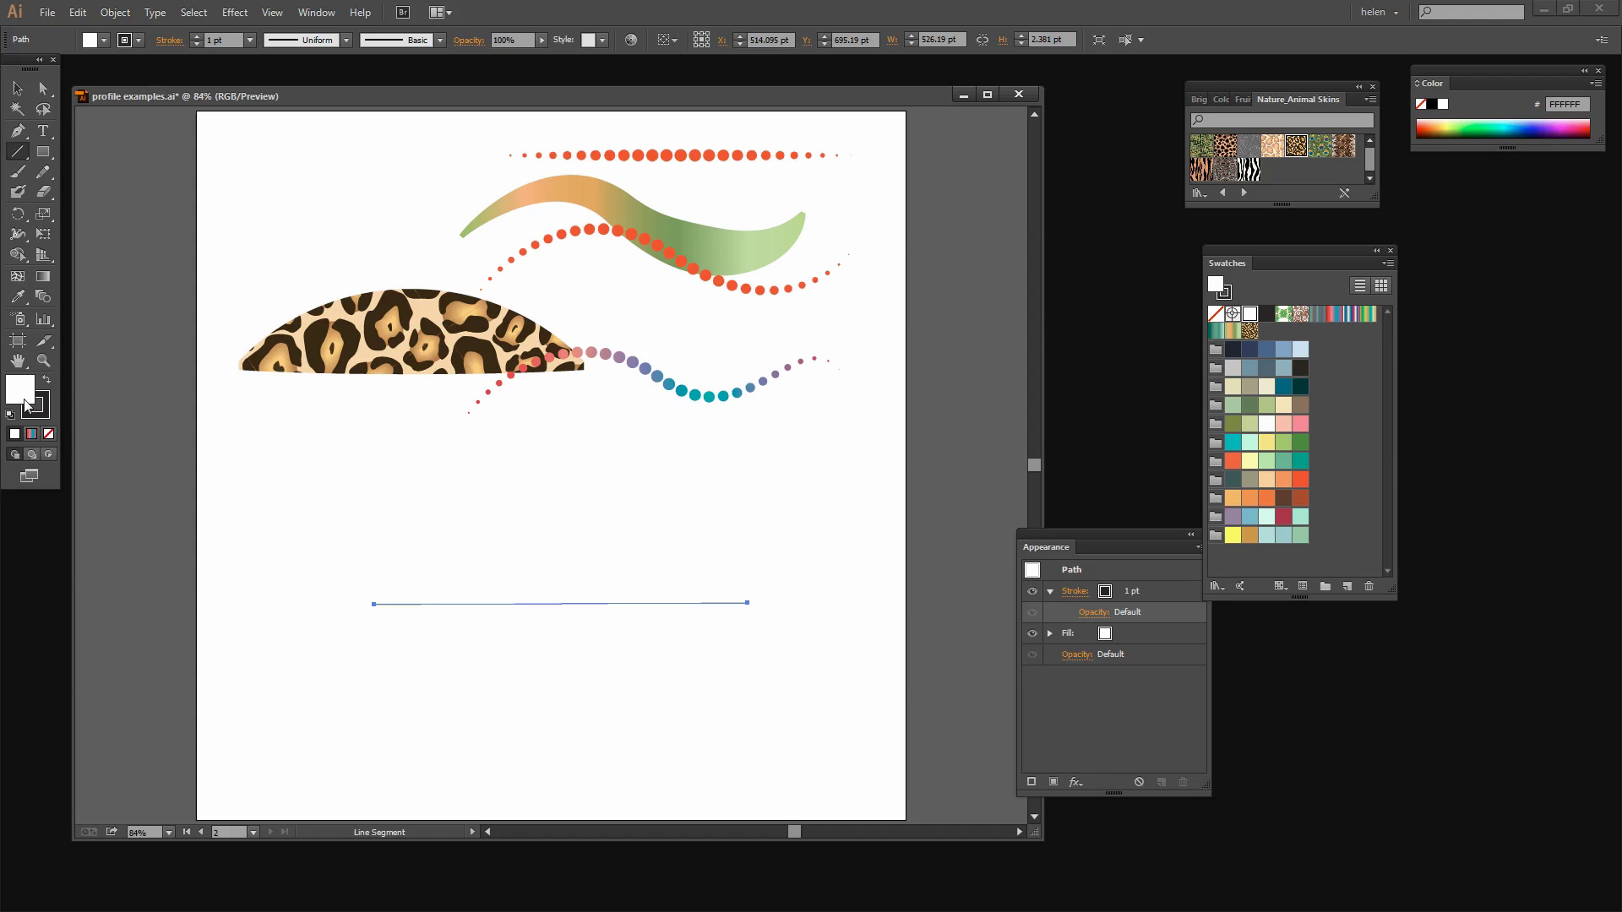
click(50, 436)
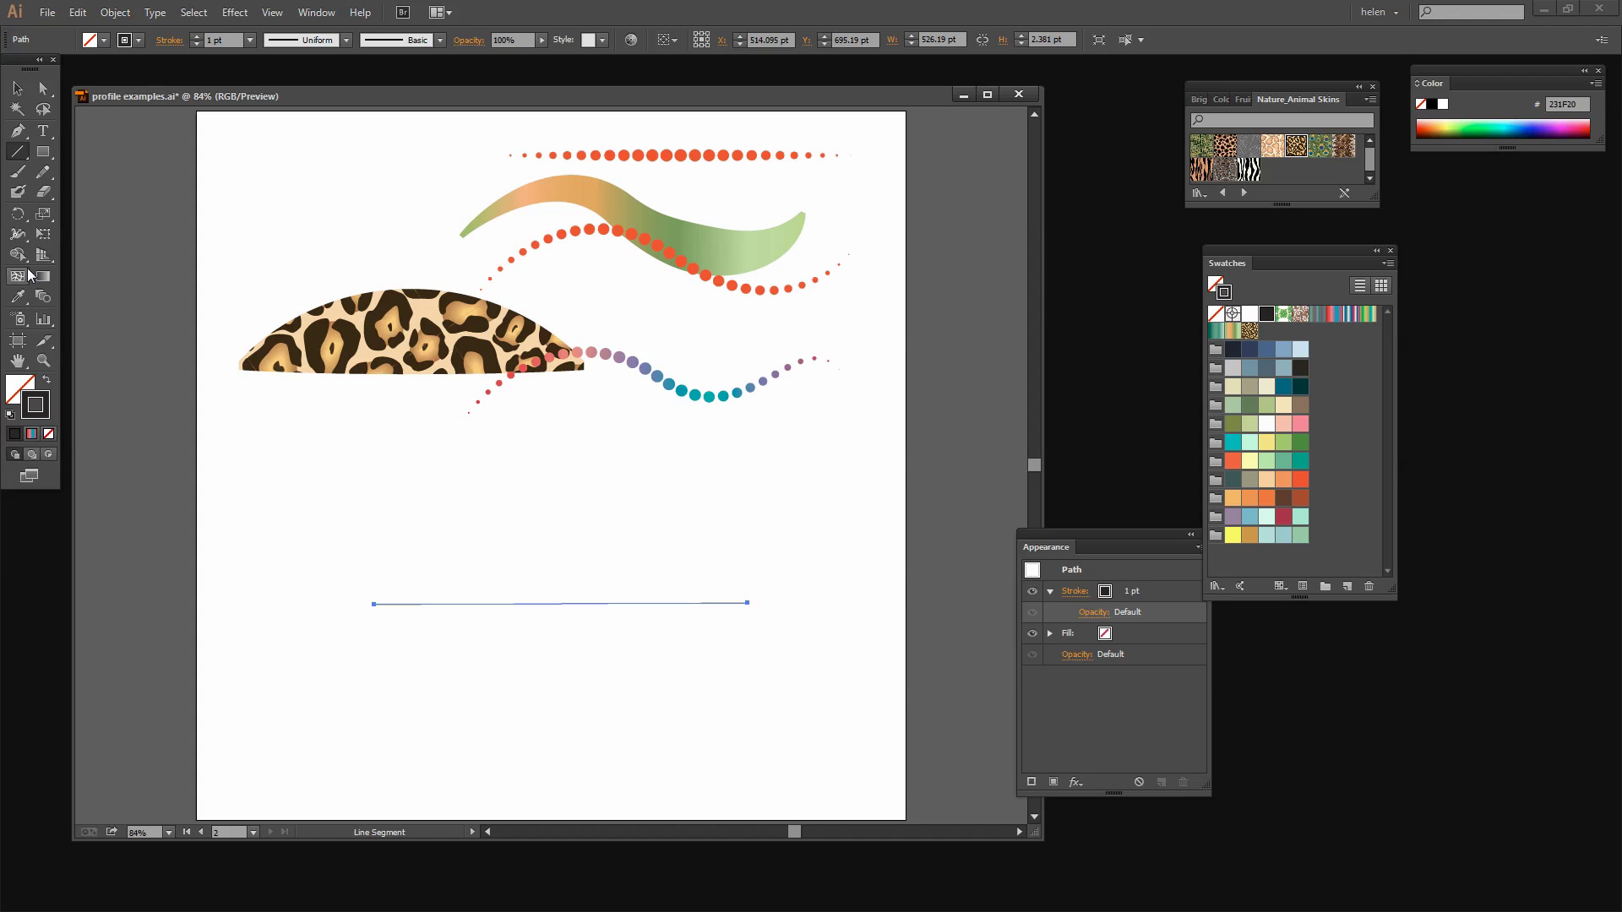
With the Width tool, widen the line's right end to about 121 pt and add a much narrower width point just before it.
click(18, 237)
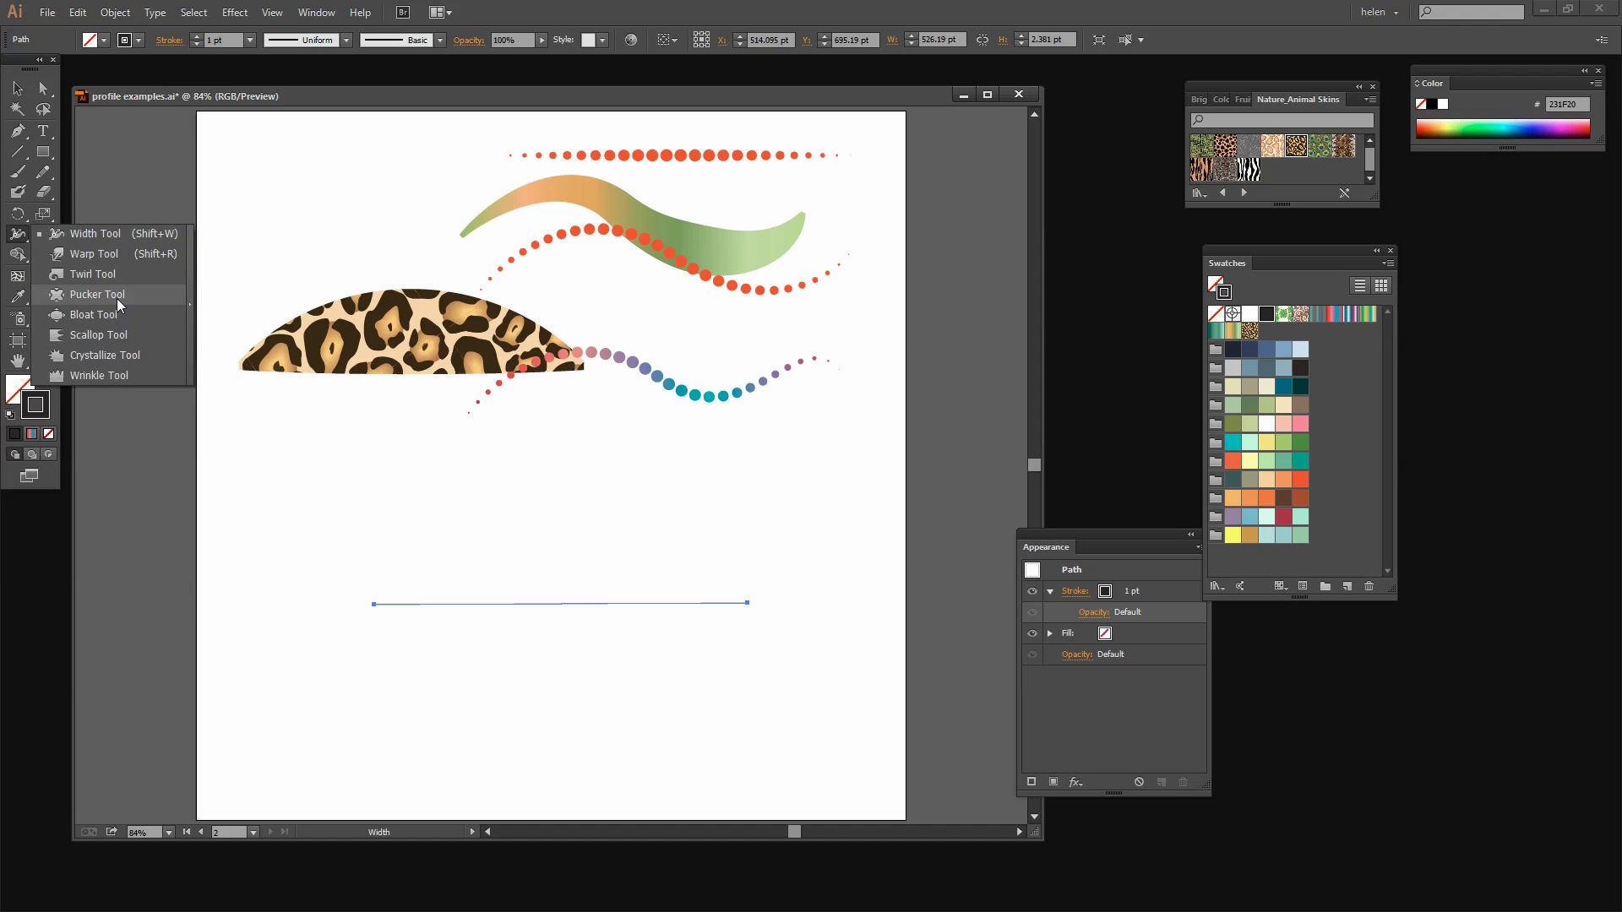
click(105, 240)
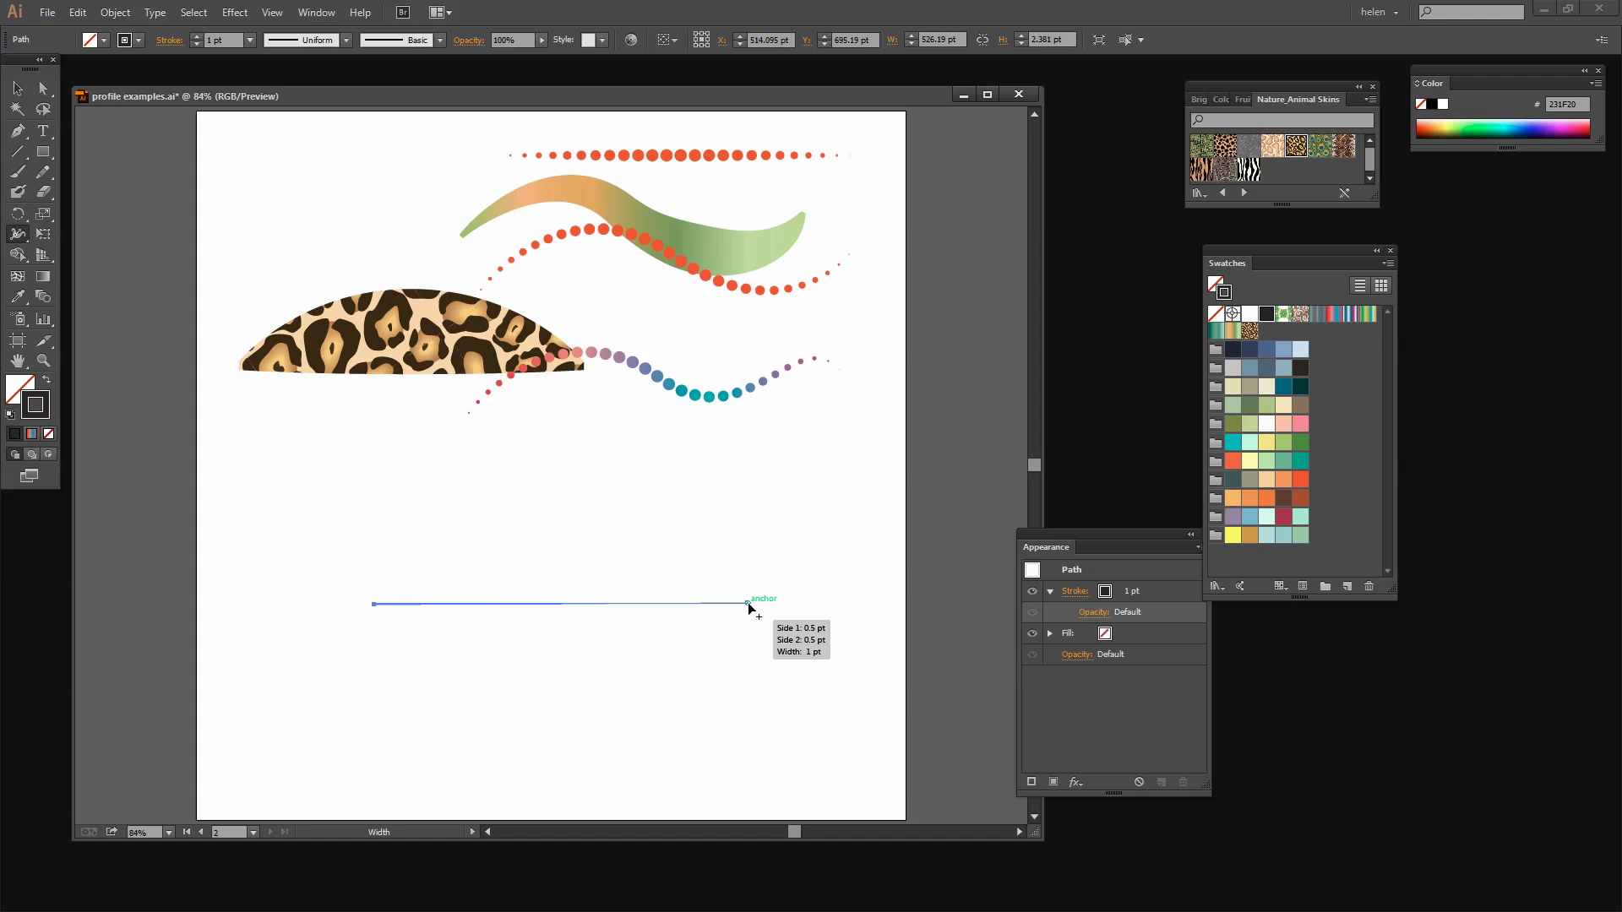
mouse_move(749, 606)
mouse_down()
mouse_move(749, 549)
mouse_move(748, 565)
mouse_up()
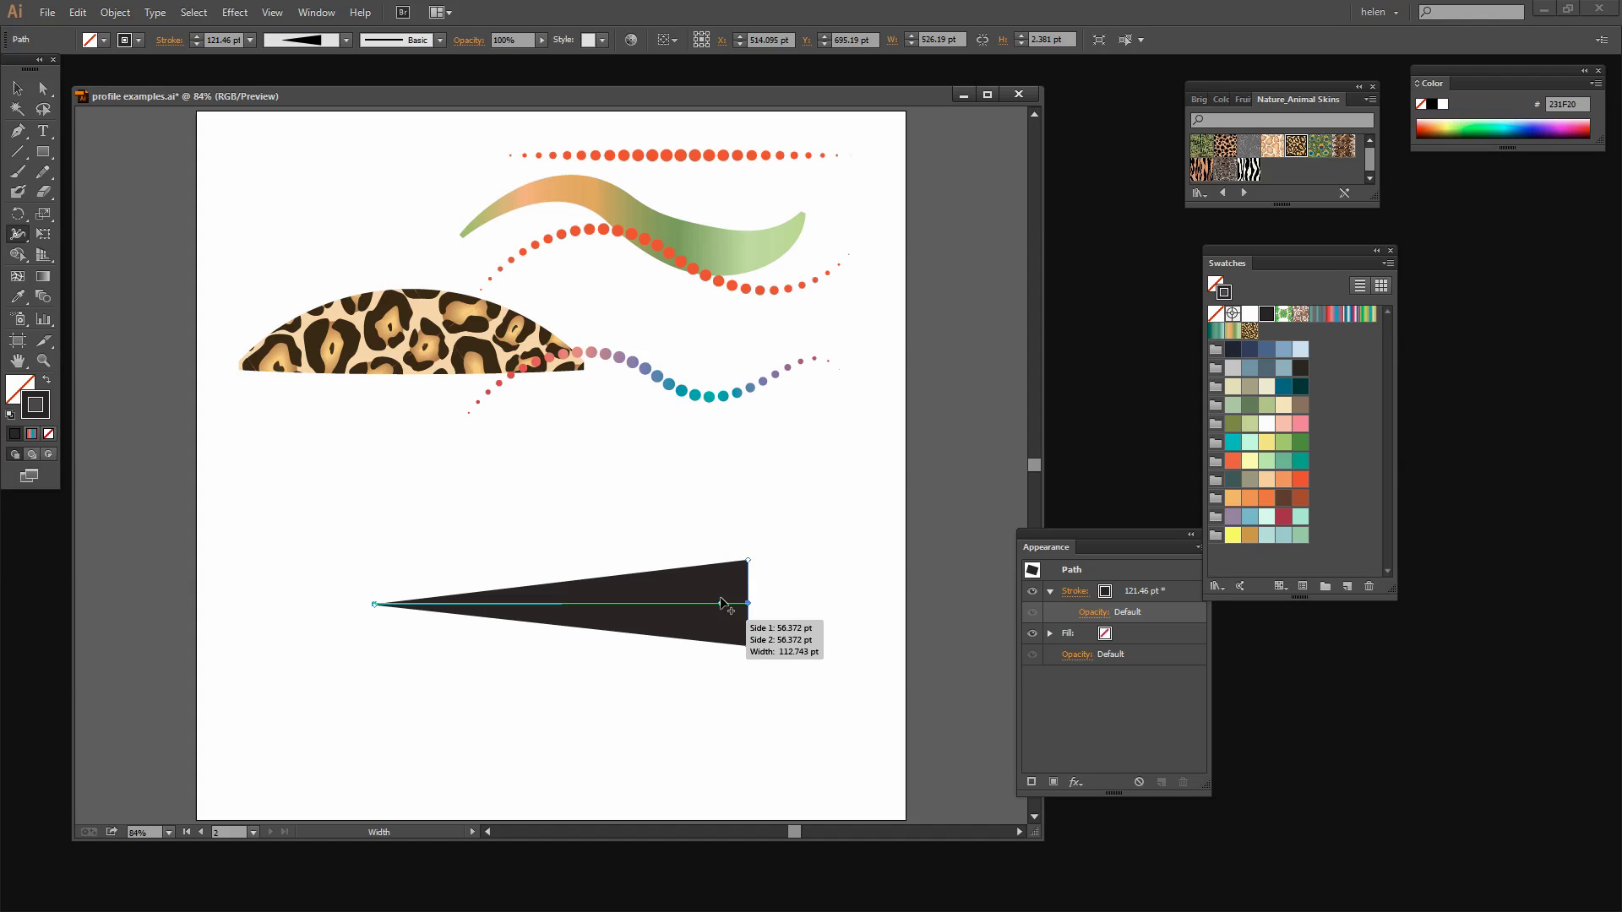
drag(720, 603, 720, 595)
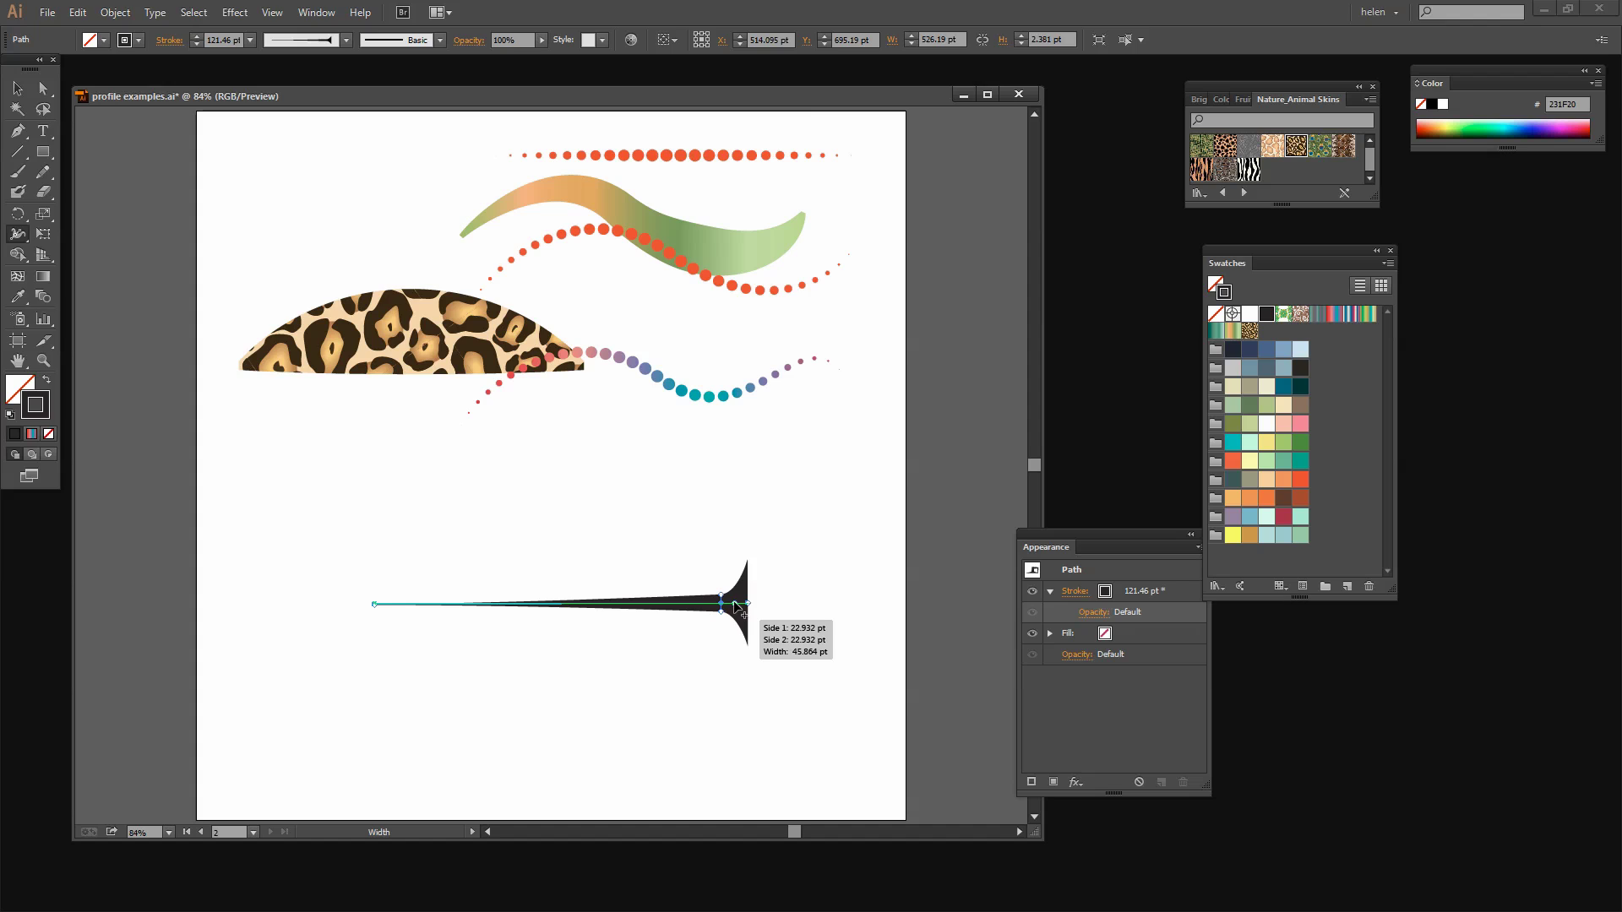
Add a width point that shapes the tail fin, and place a body width point about 137 pt wide ahead of the narrow tail section.
drag(737, 607, 735, 570)
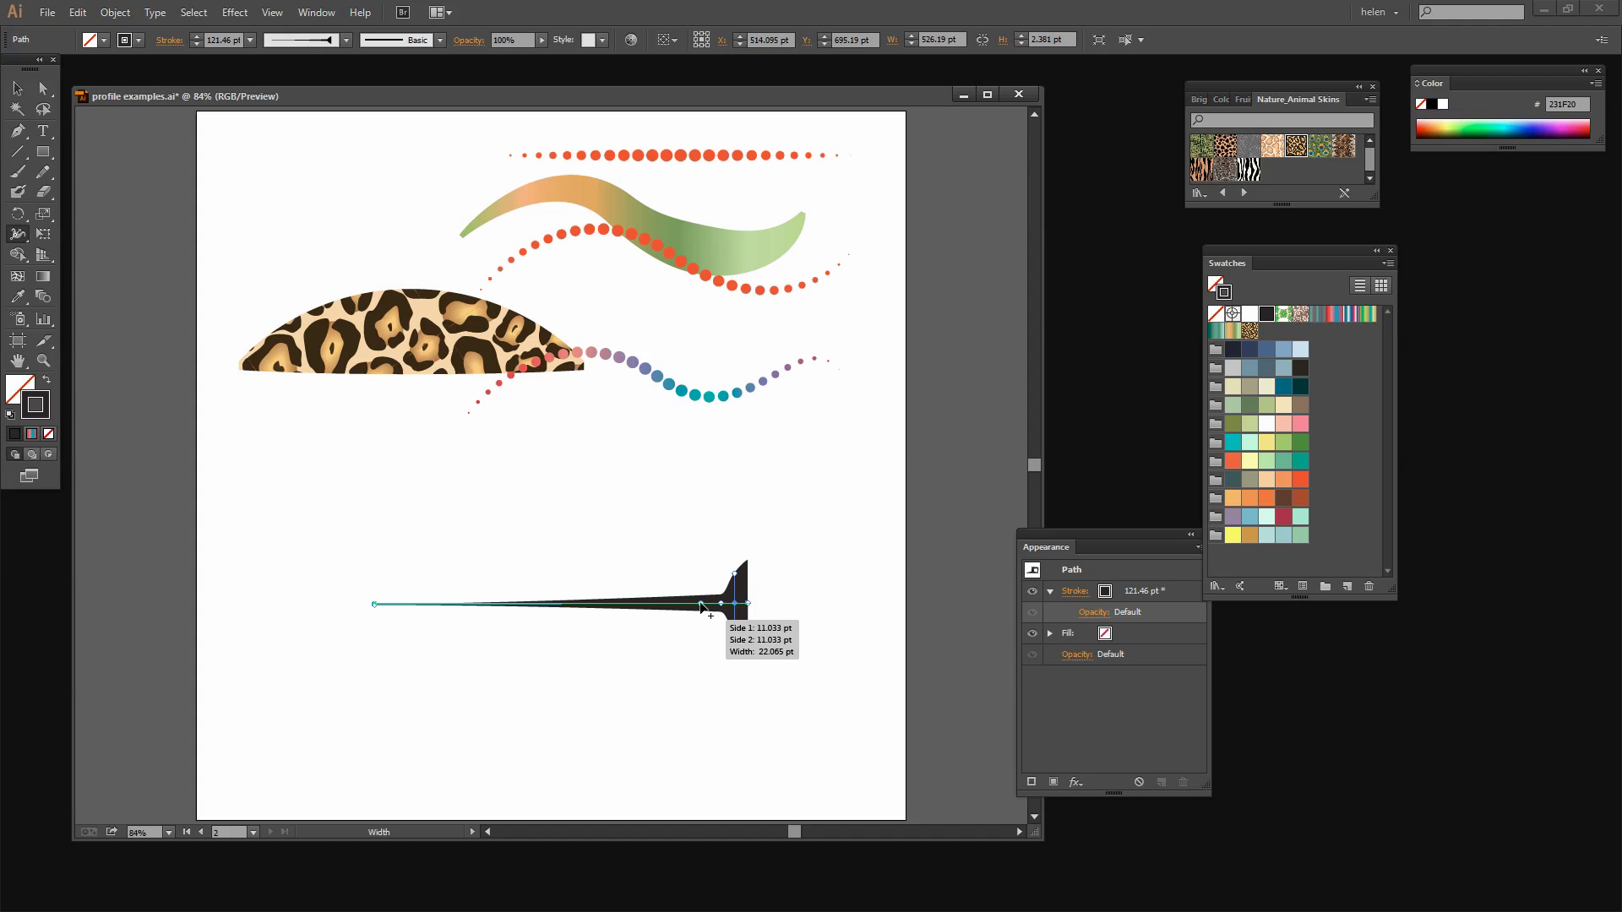
drag(700, 609, 688, 653)
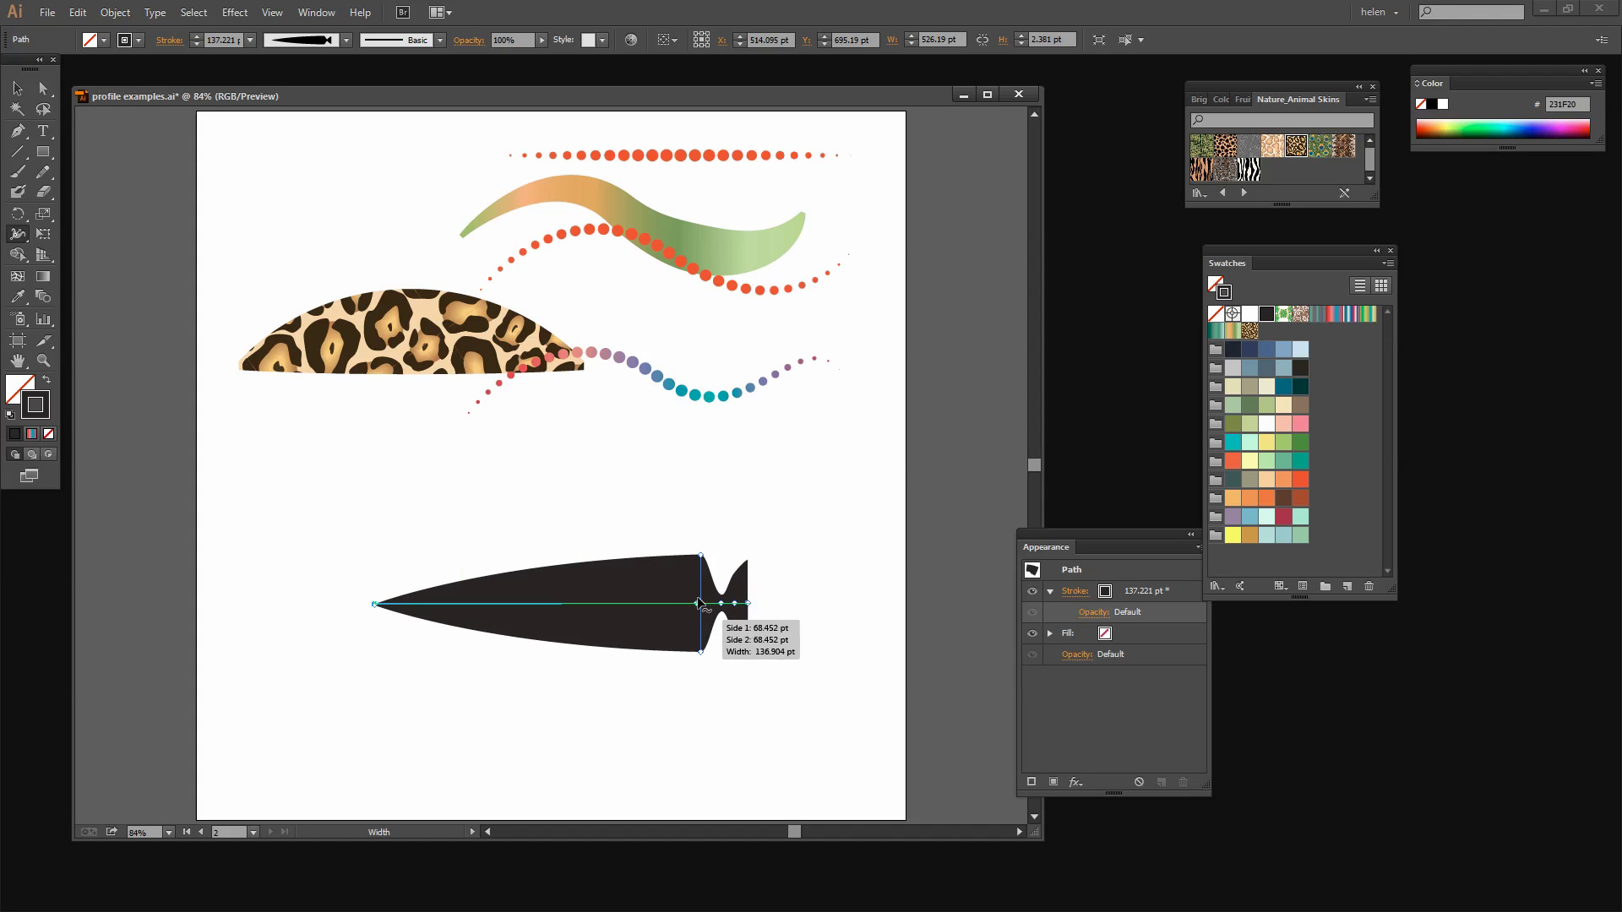
drag(702, 591, 673, 559)
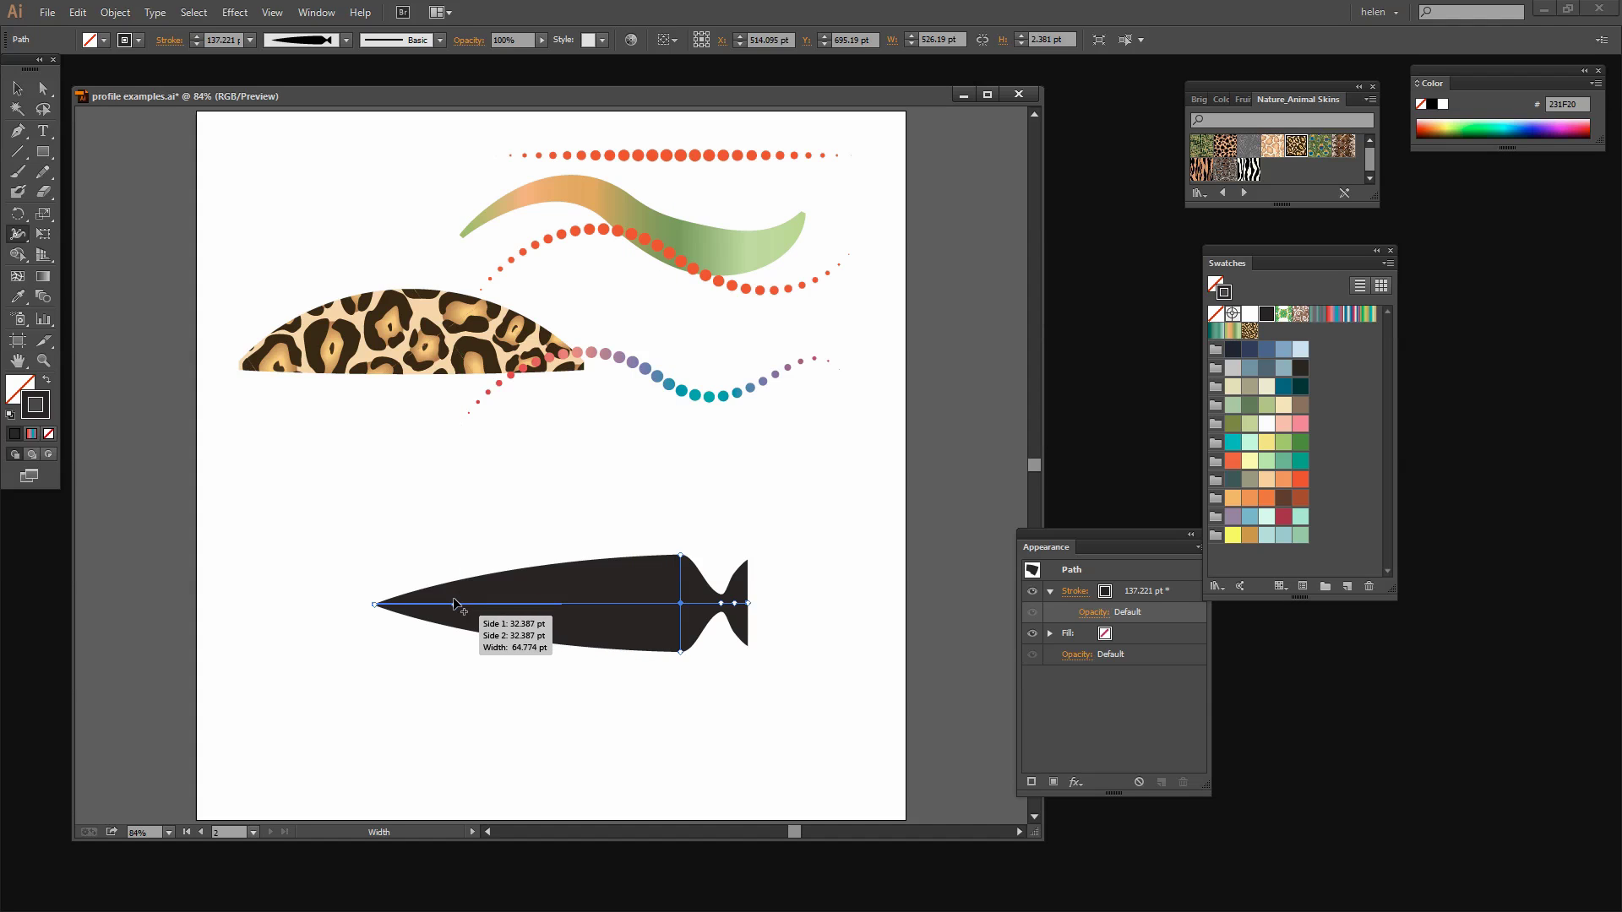
Add a head width point about 73 pt wide near the line's left end, and shift the widest body point toward the middle.
drag(457, 605, 464, 582)
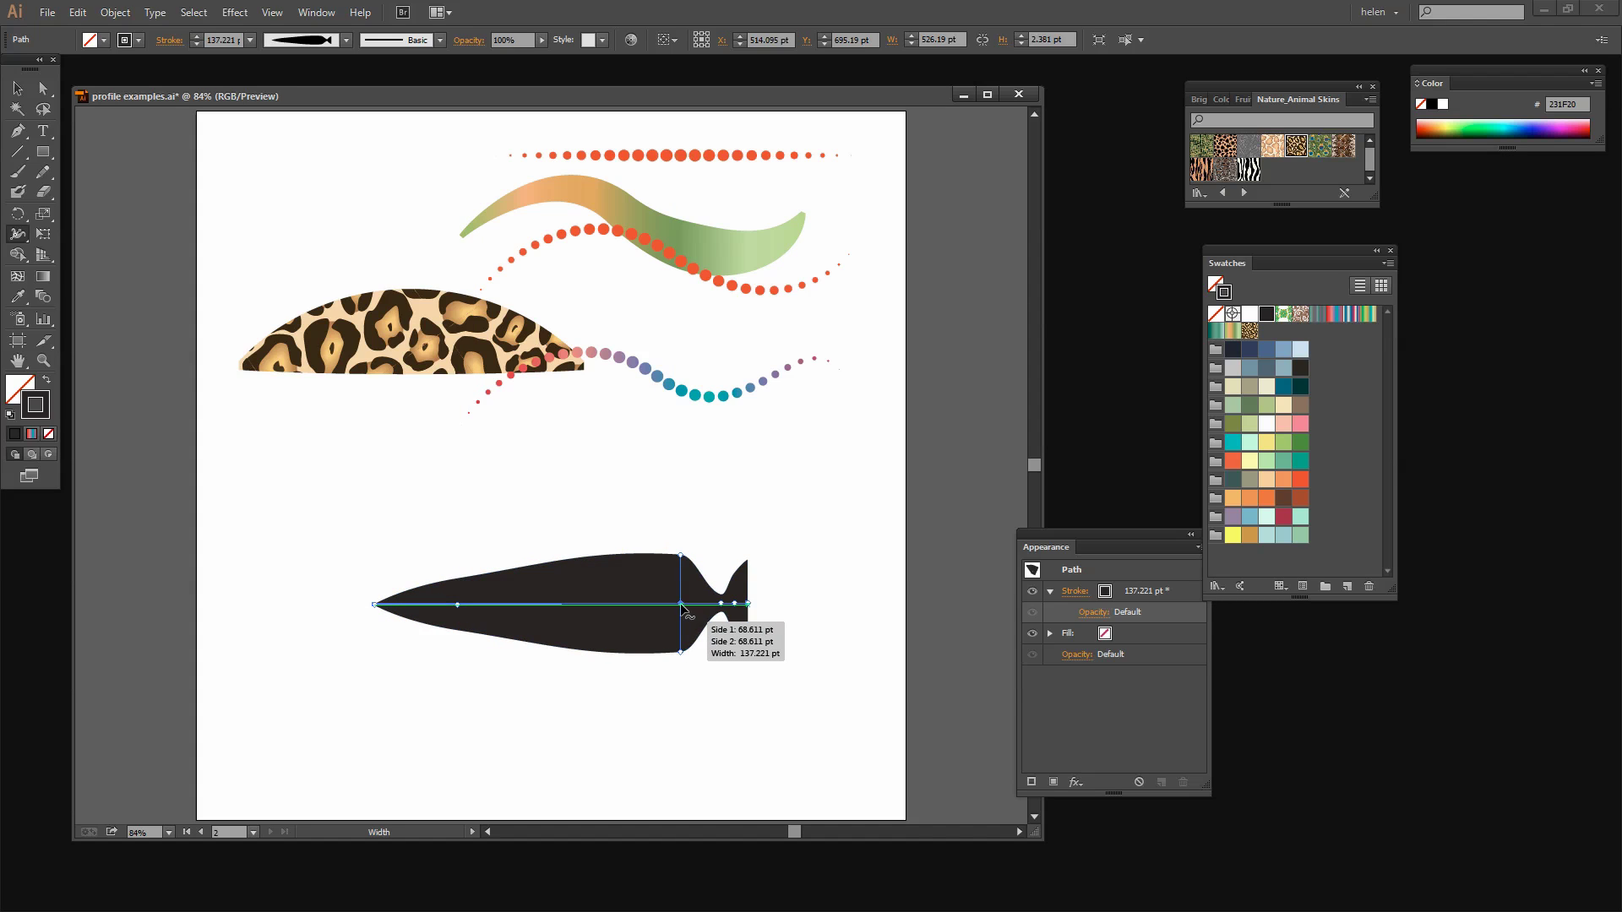
drag(685, 606, 606, 591)
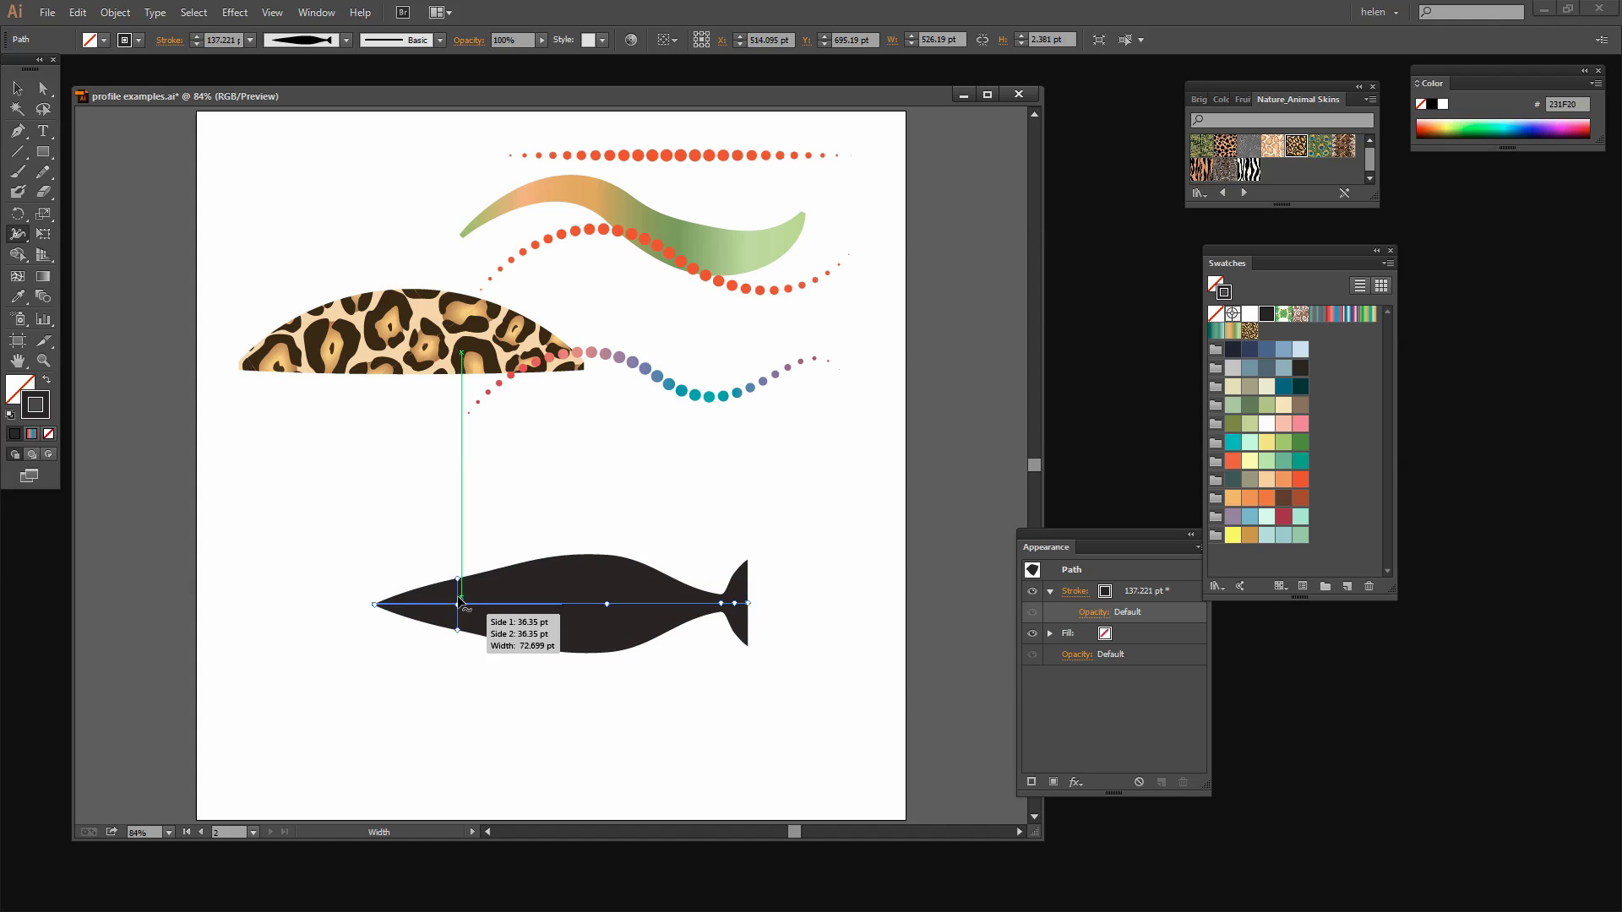
mouse_move(459, 601)
mouse_down()
mouse_move(434, 601)
mouse_move(453, 601)
mouse_up()
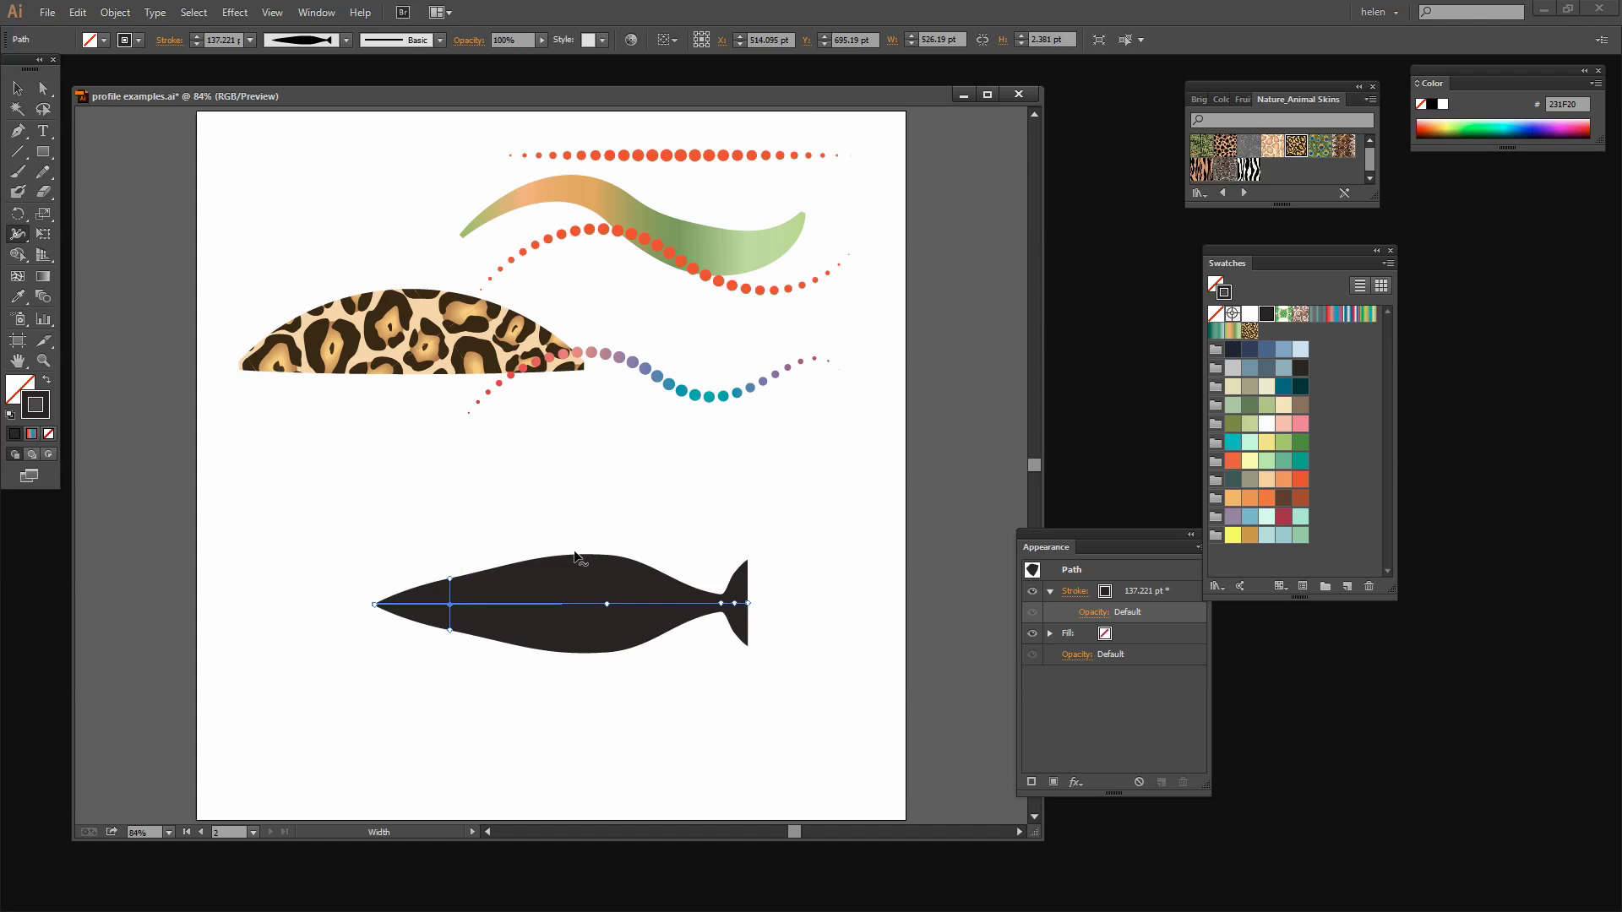
click(488, 603)
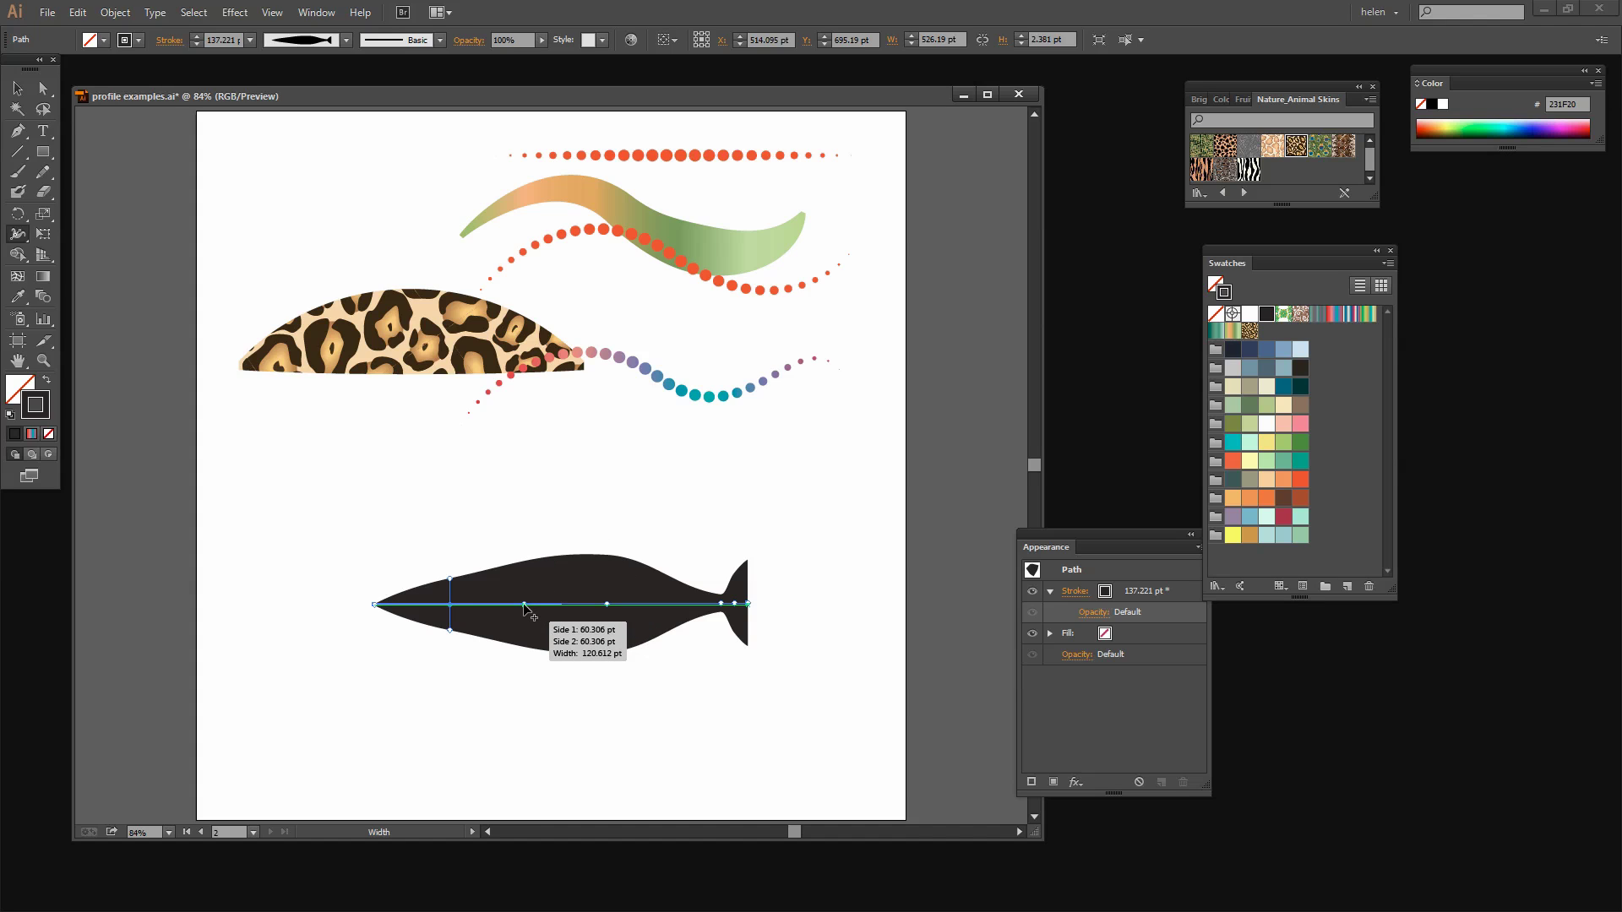
Add a width point between the head and the widest body point, and extend only its upper side to about 92 pt.
drag(524, 605, 534, 565)
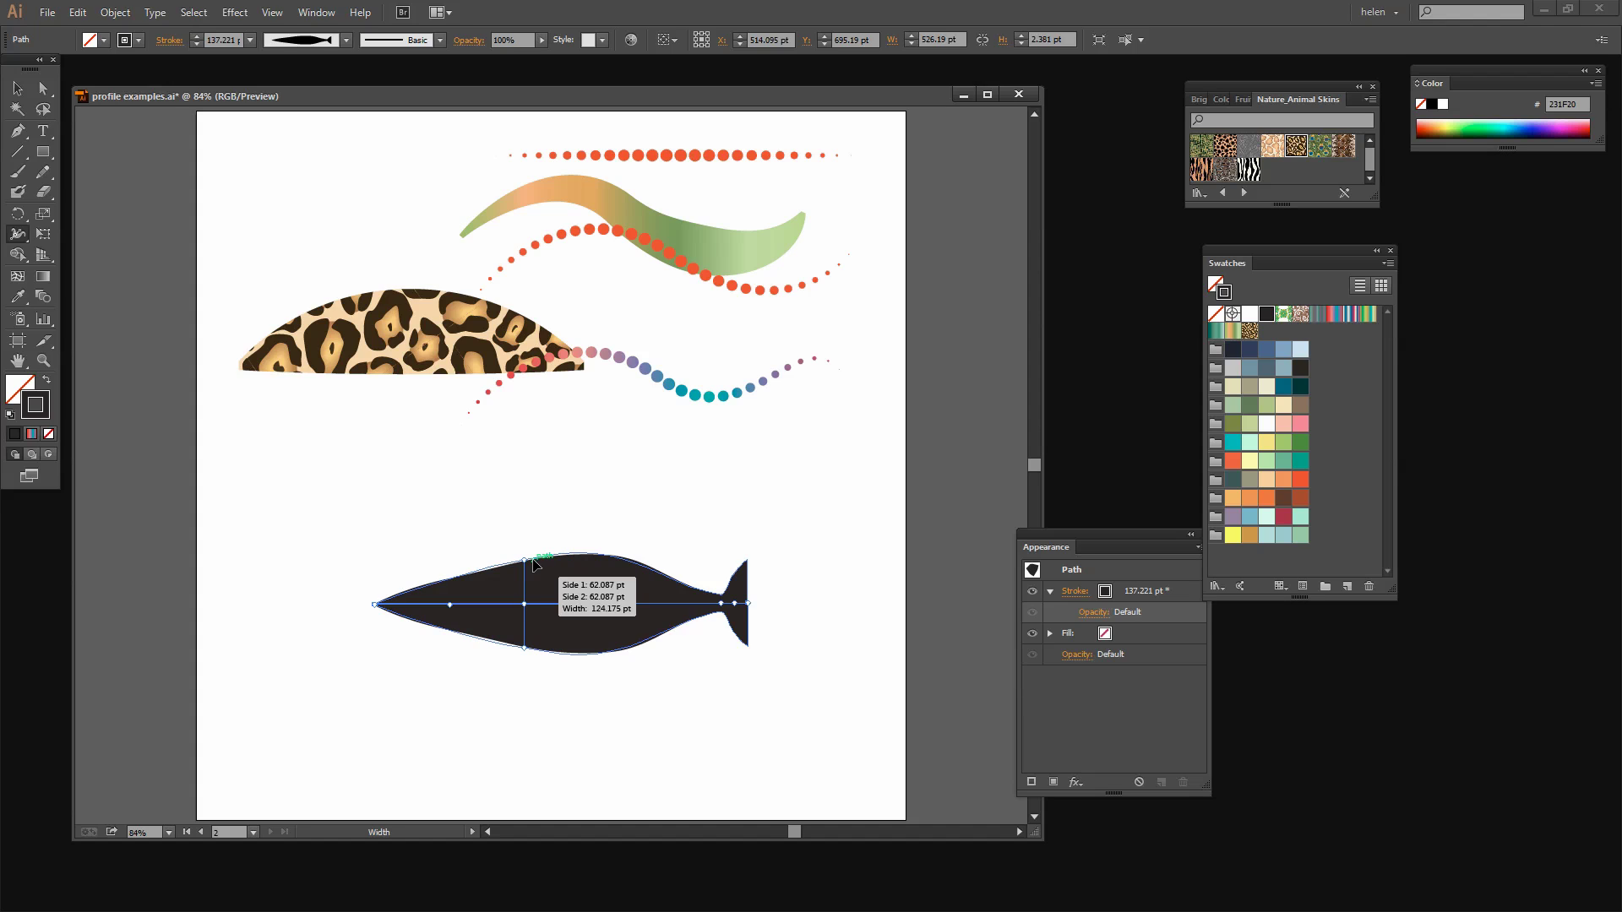
drag(533, 564, 535, 553)
mouse_move(538, 549)
mouse_down()
mouse_move(473, 565)
mouse_move(560, 545)
mouse_up()
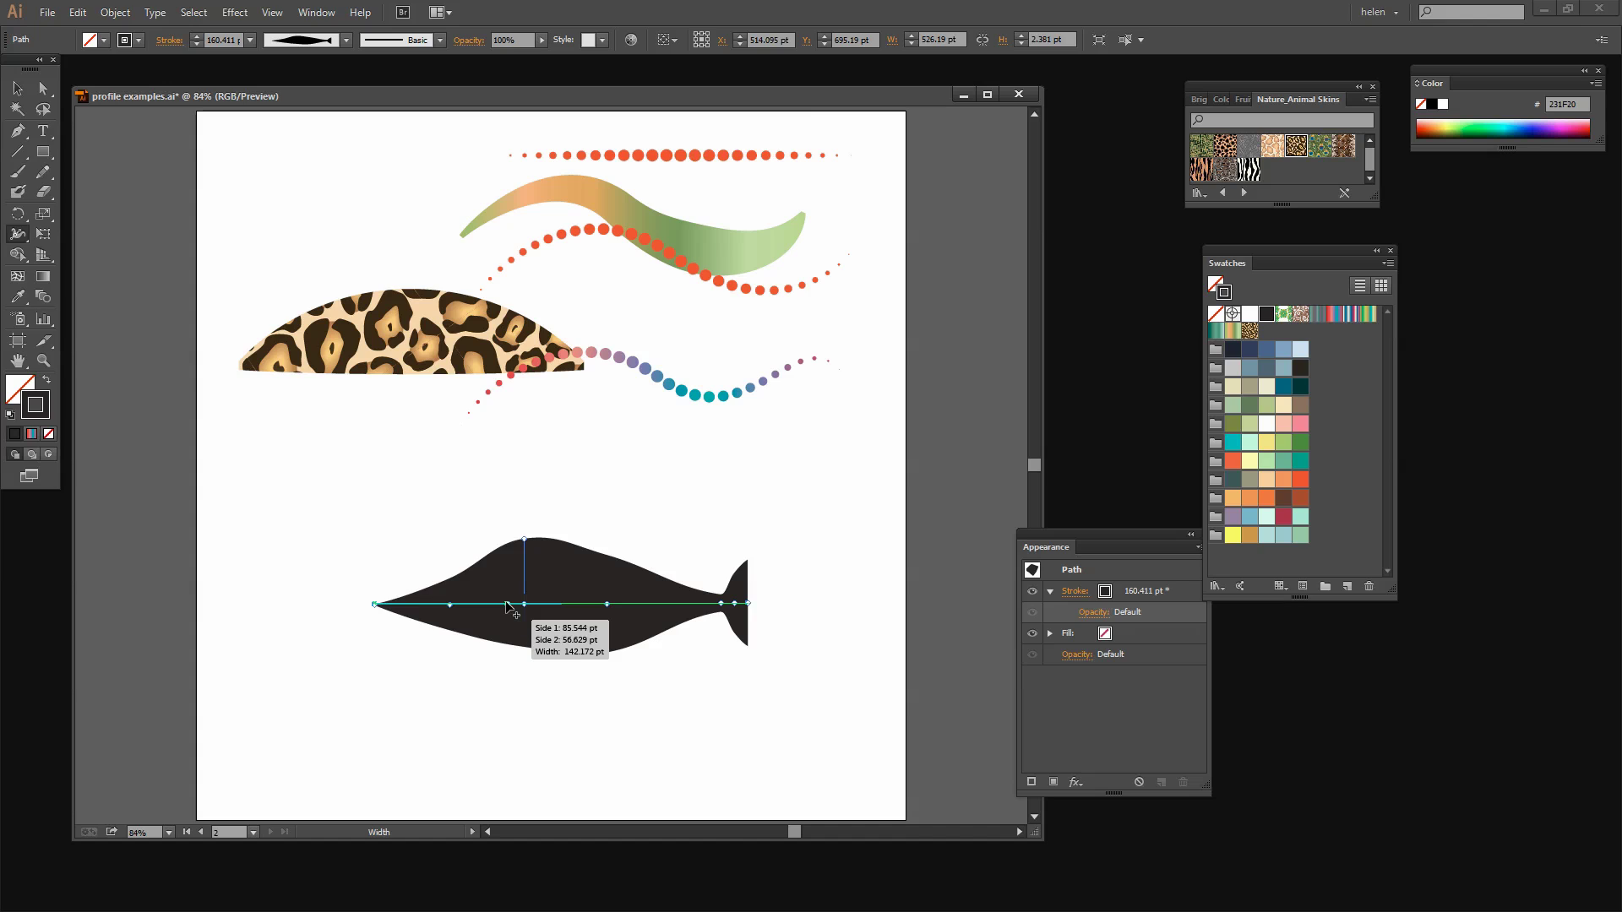
Add a width point on the head side of the fin peak, and move the peak's width point slightly toward the tail.
drag(506, 607, 513, 563)
mouse_move(525, 607)
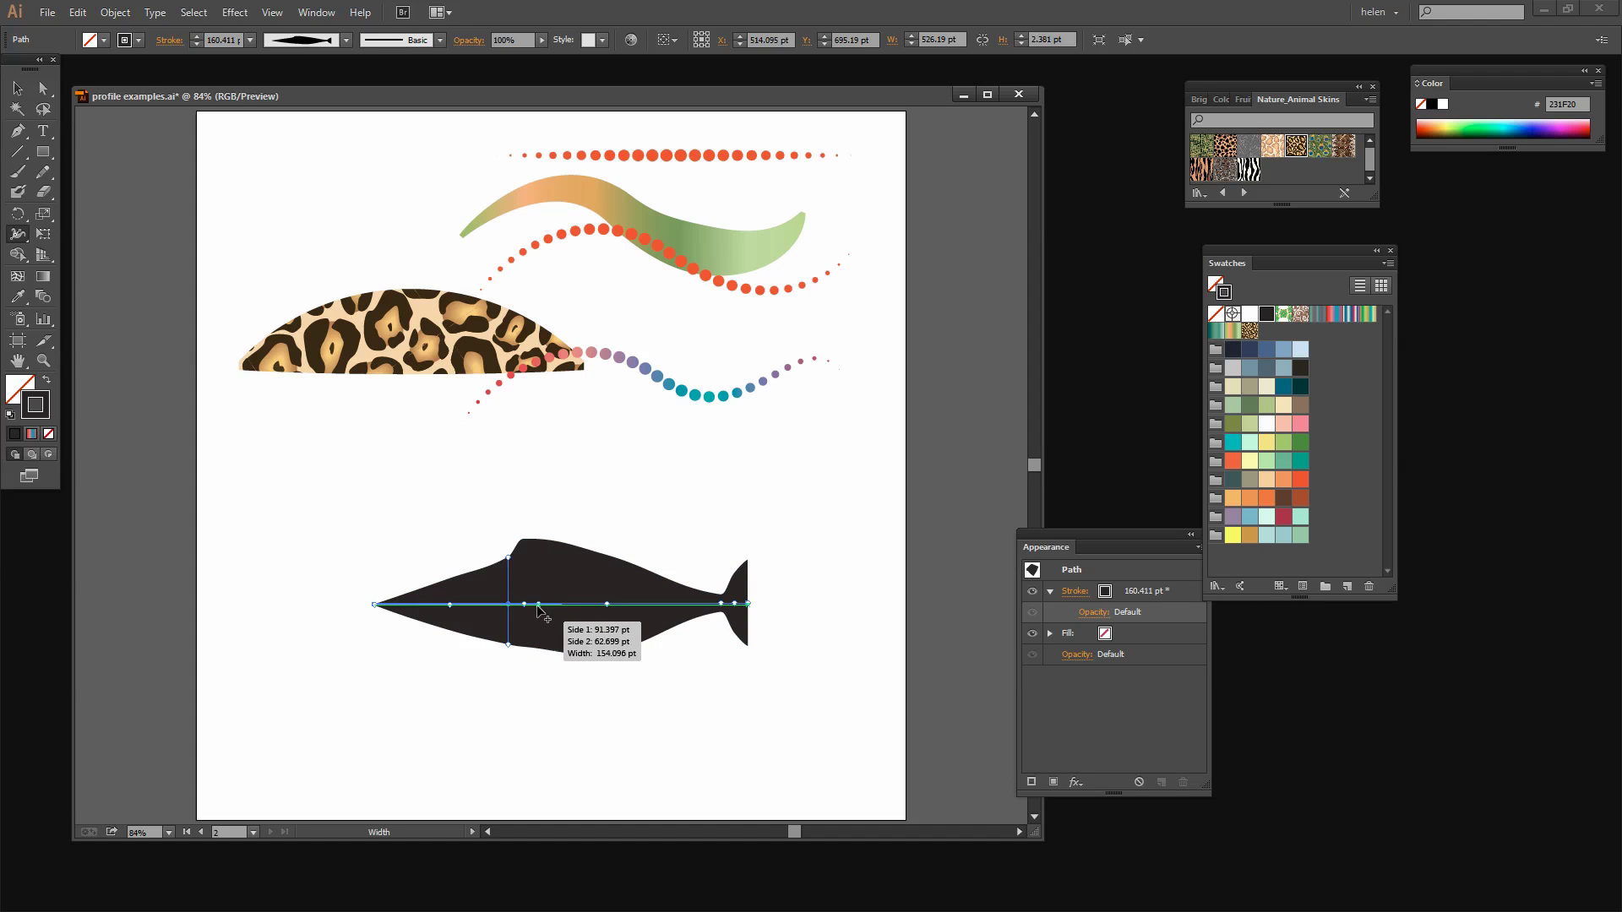
drag(529, 612, 542, 620)
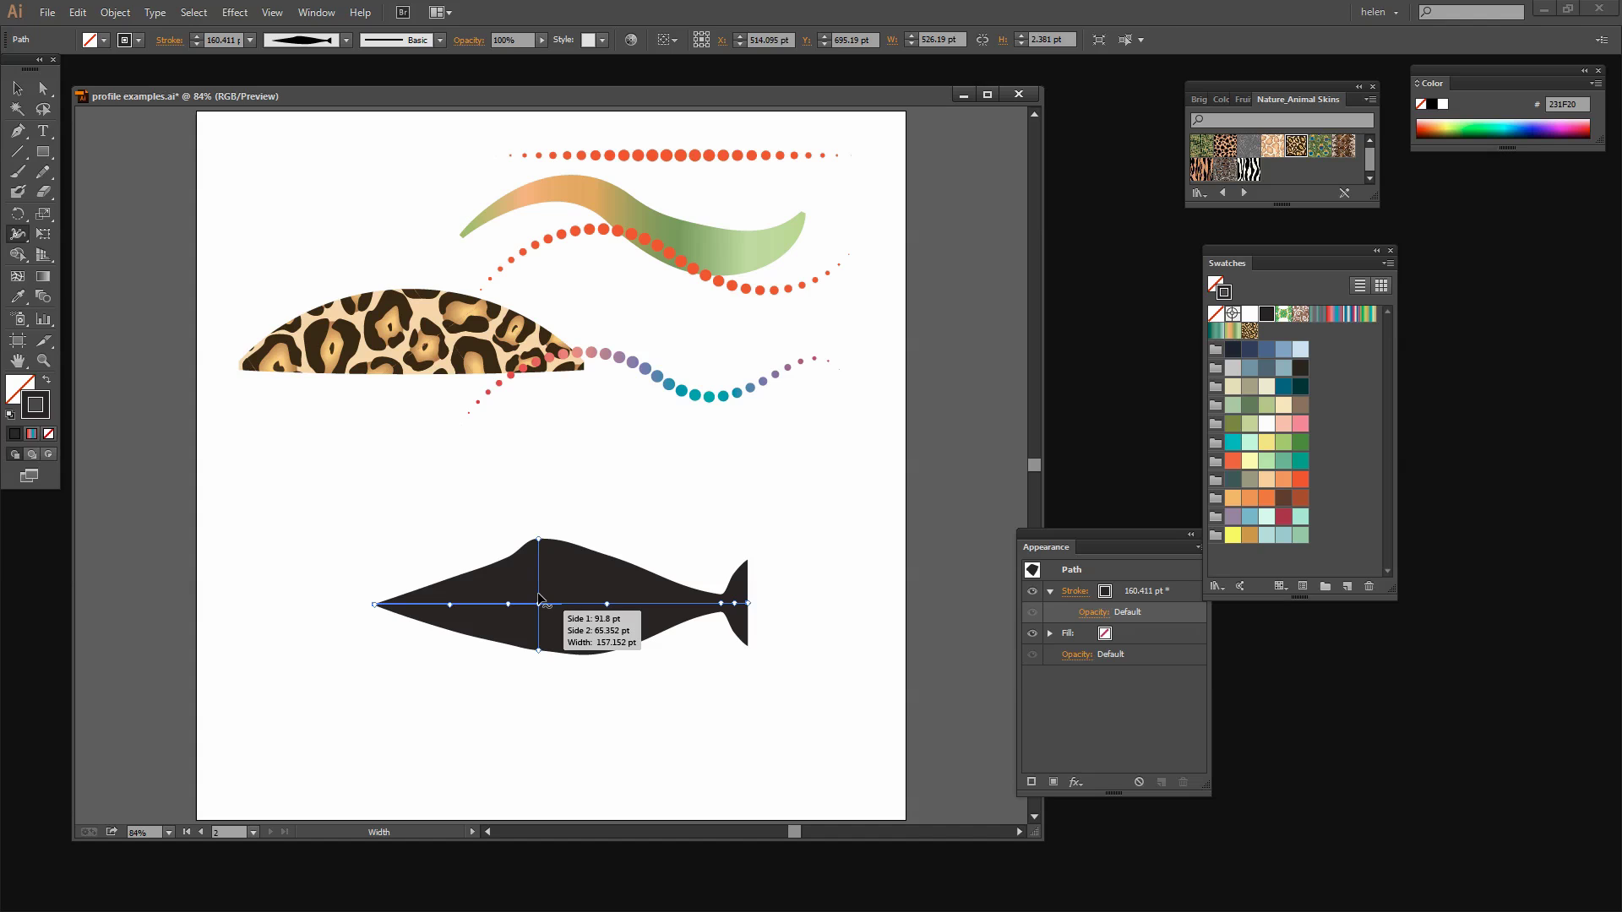
Copy the fin's width point slightly headward with its upper side about 72 pt, and narrow the point ahead to about 109 pt to sharpen the fin.
drag(538, 596, 533, 598)
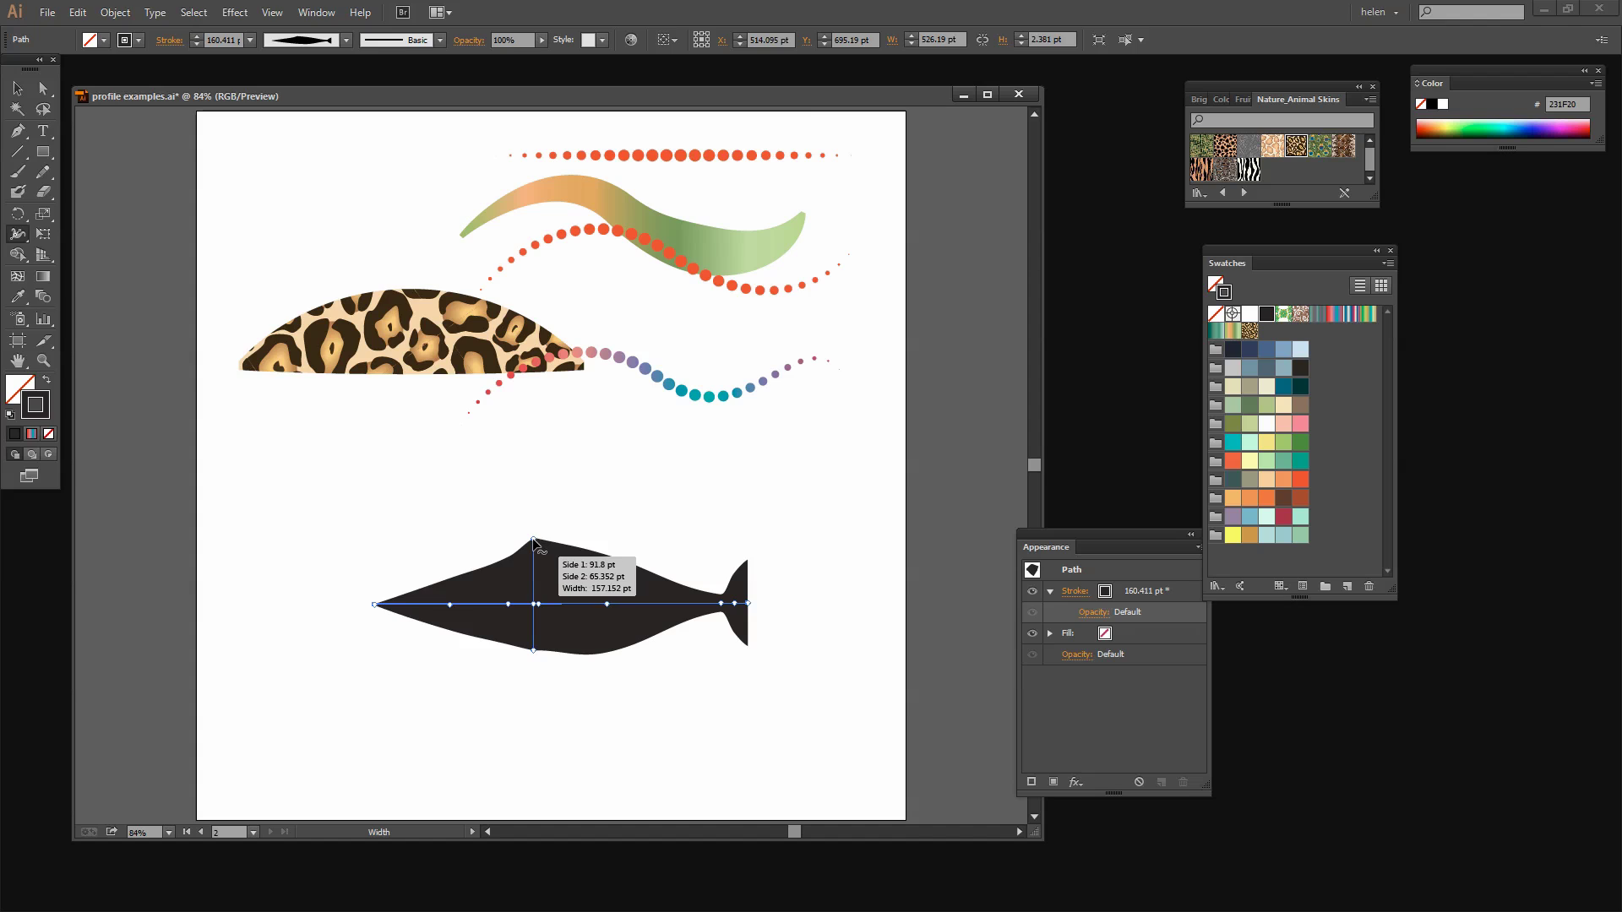
drag(534, 540, 533, 553)
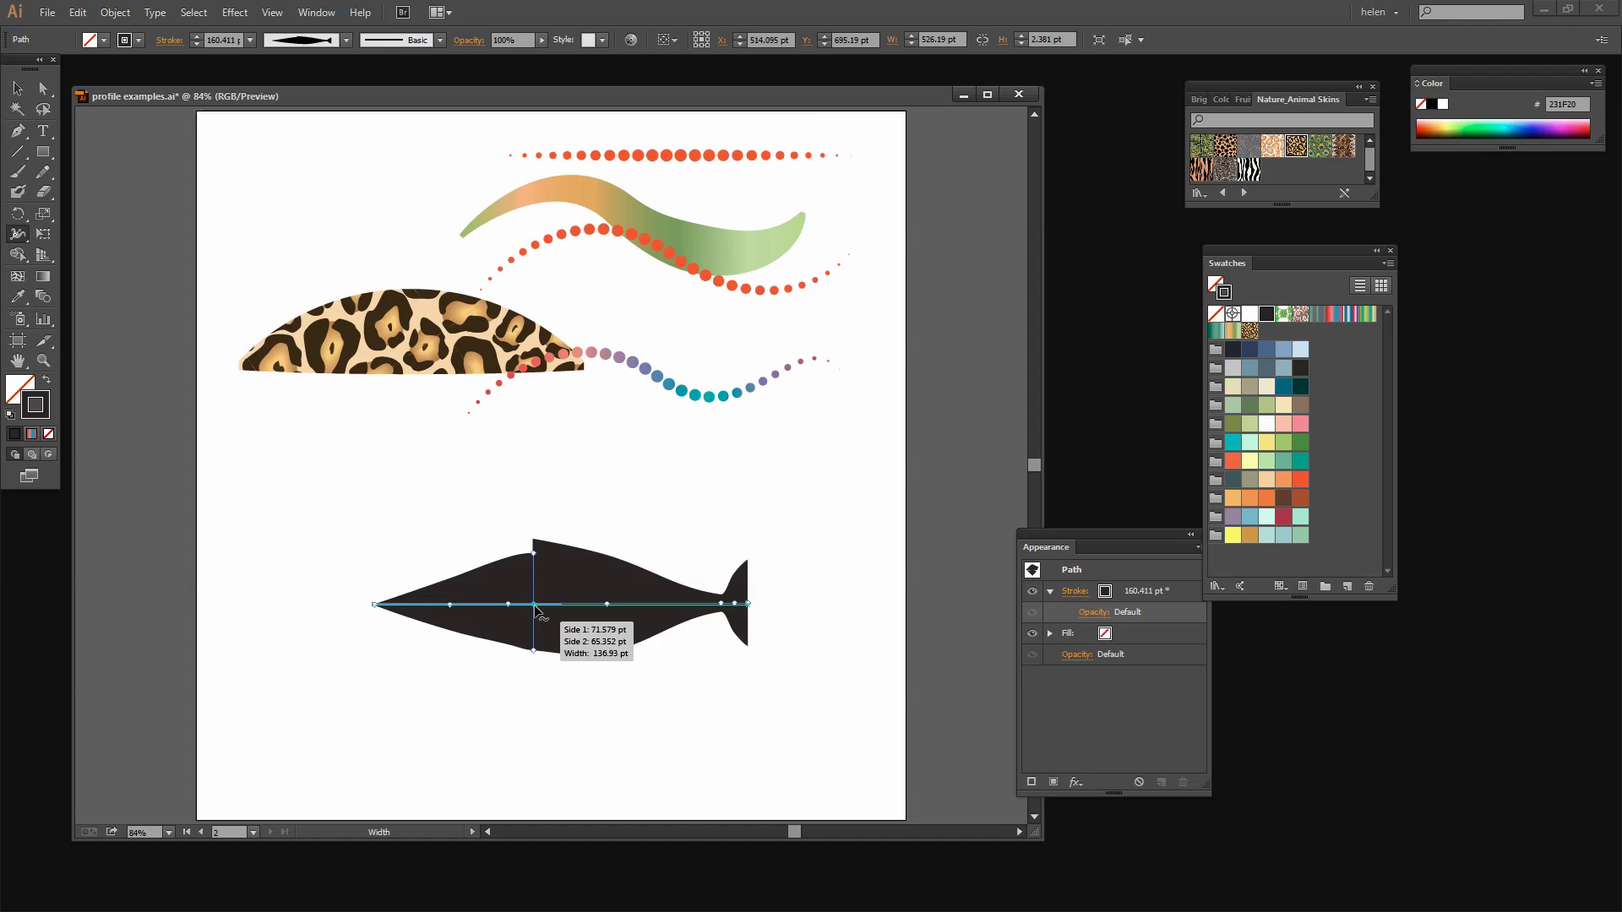
drag(536, 607, 507, 563)
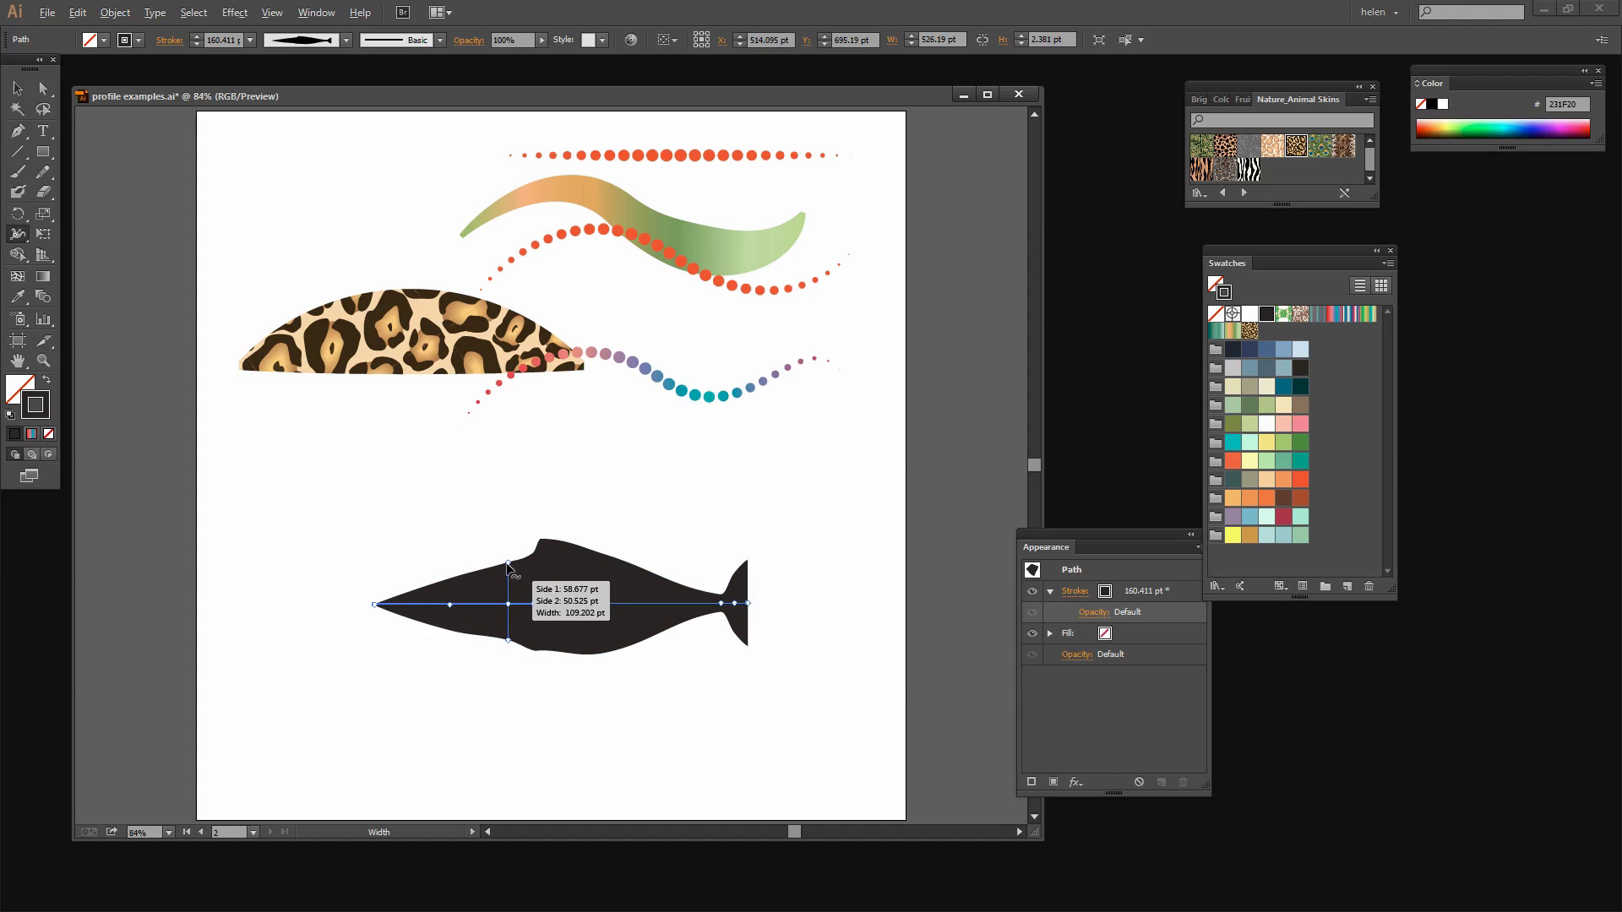
drag(507, 640, 534, 603)
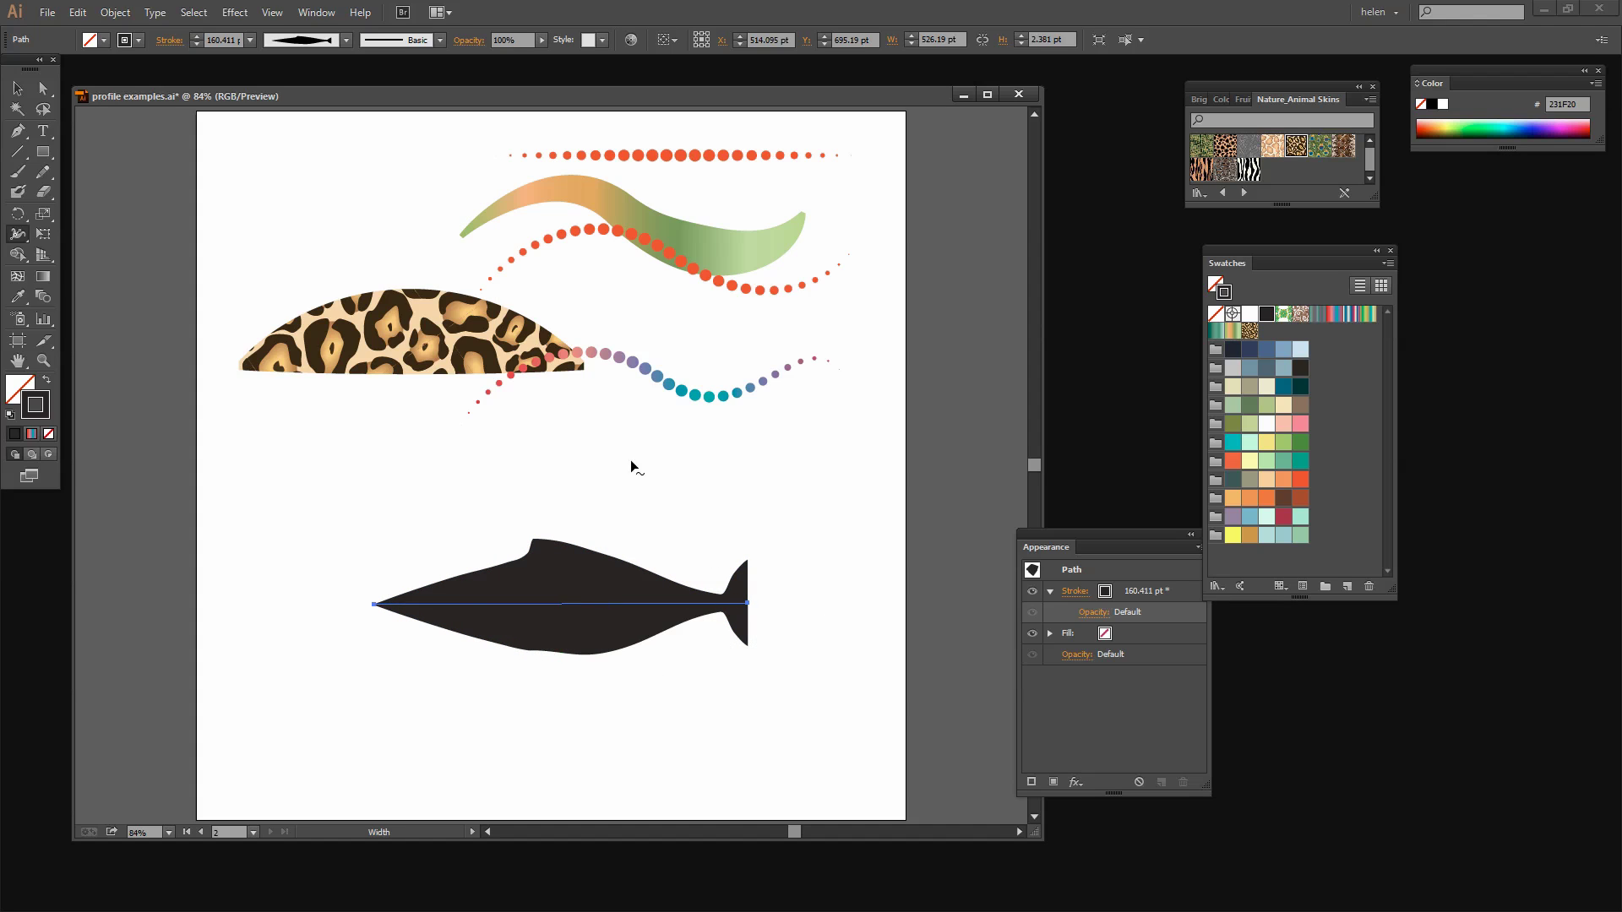
Save the fish-shaped stroke as a variable width profile named fish3.
click(346, 42)
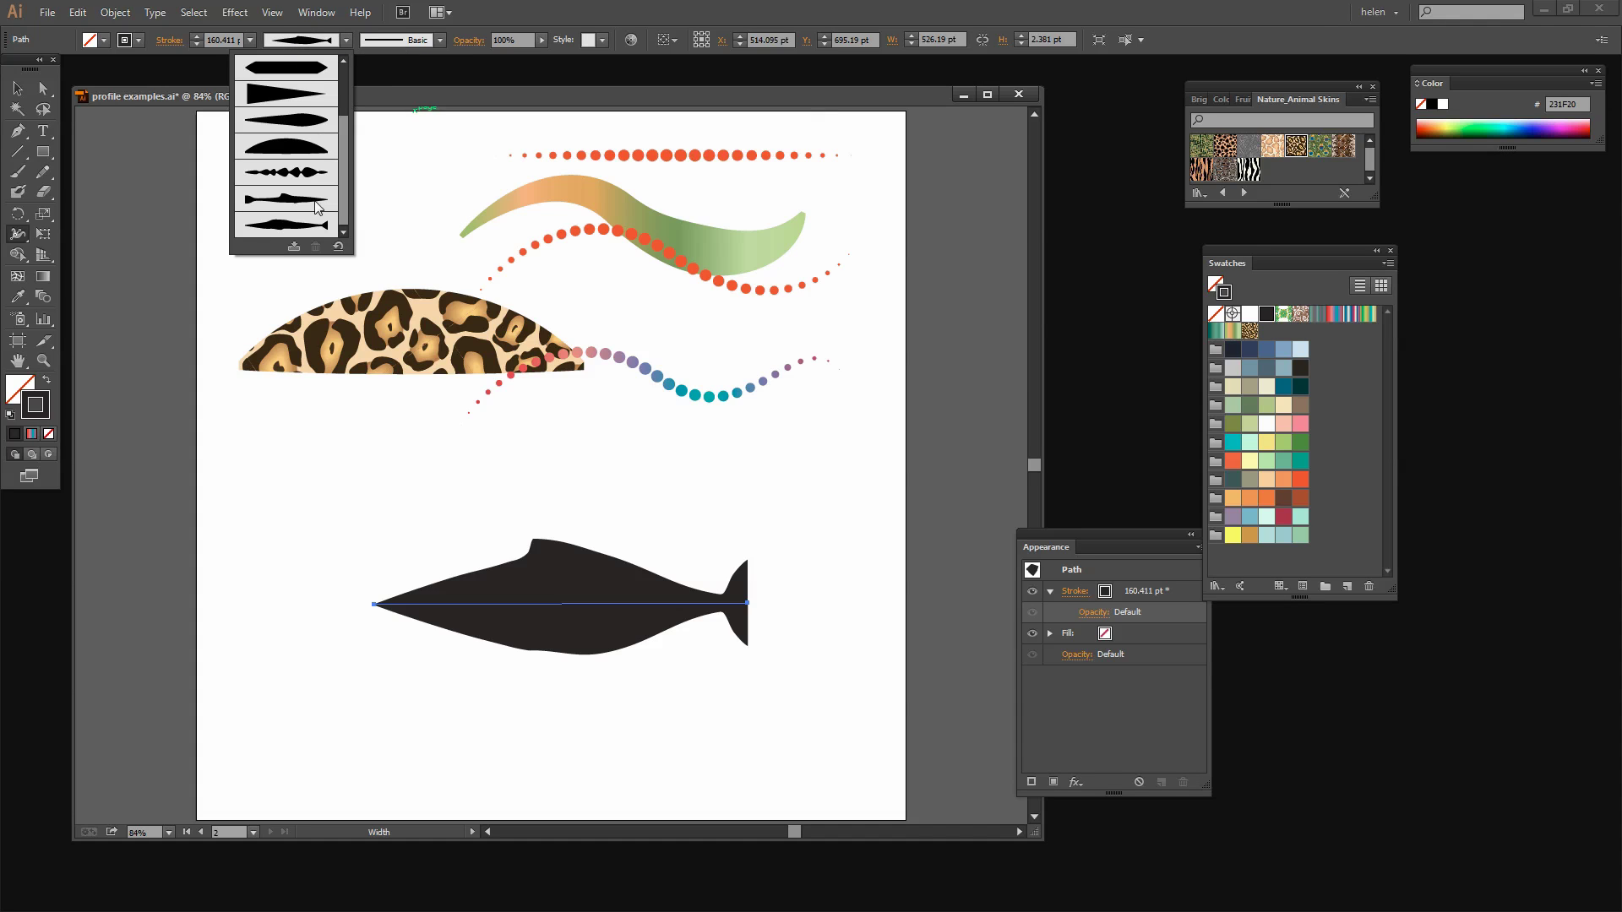
click(293, 248)
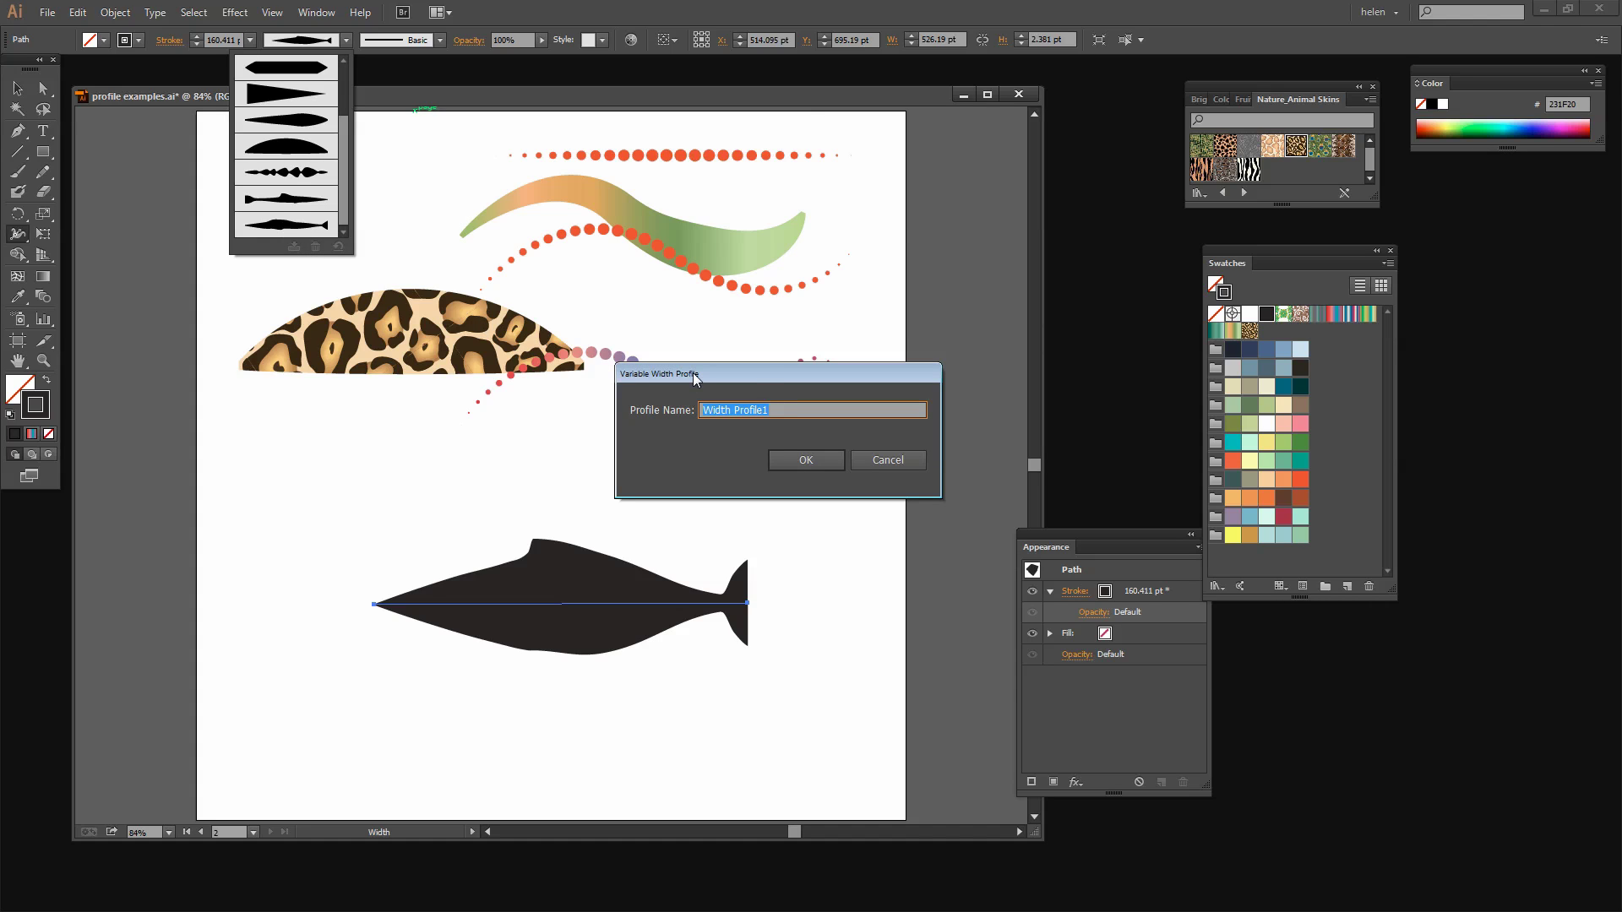
text(fish3)
click(839, 457)
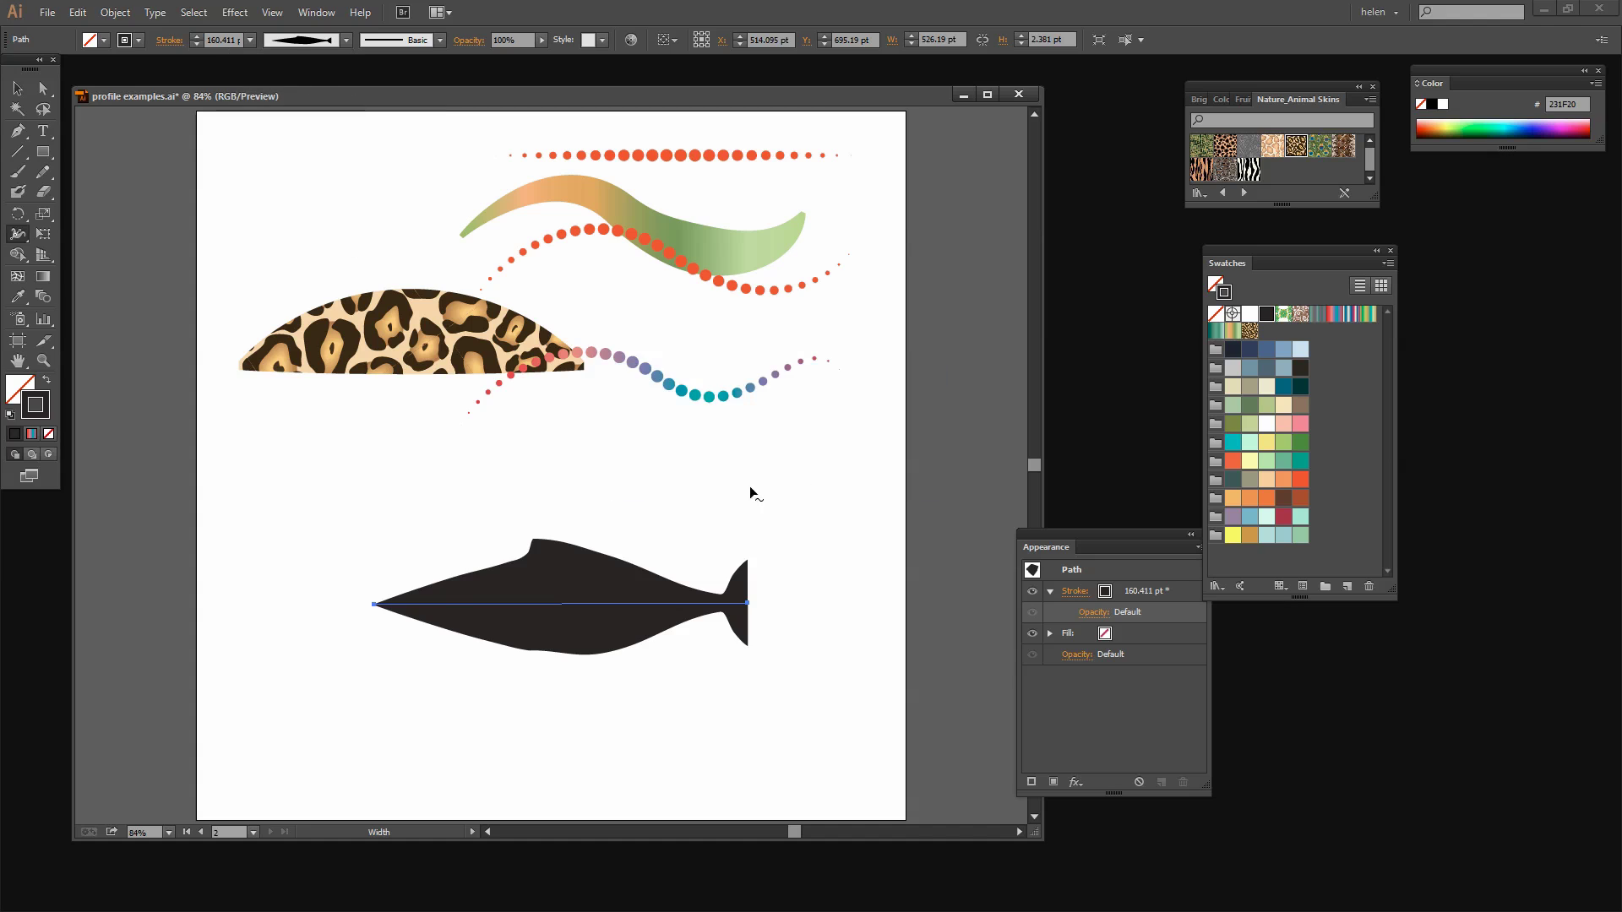
Try the half-dome width profile on the line, and reapply the saved fish3 profile.
click(345, 39)
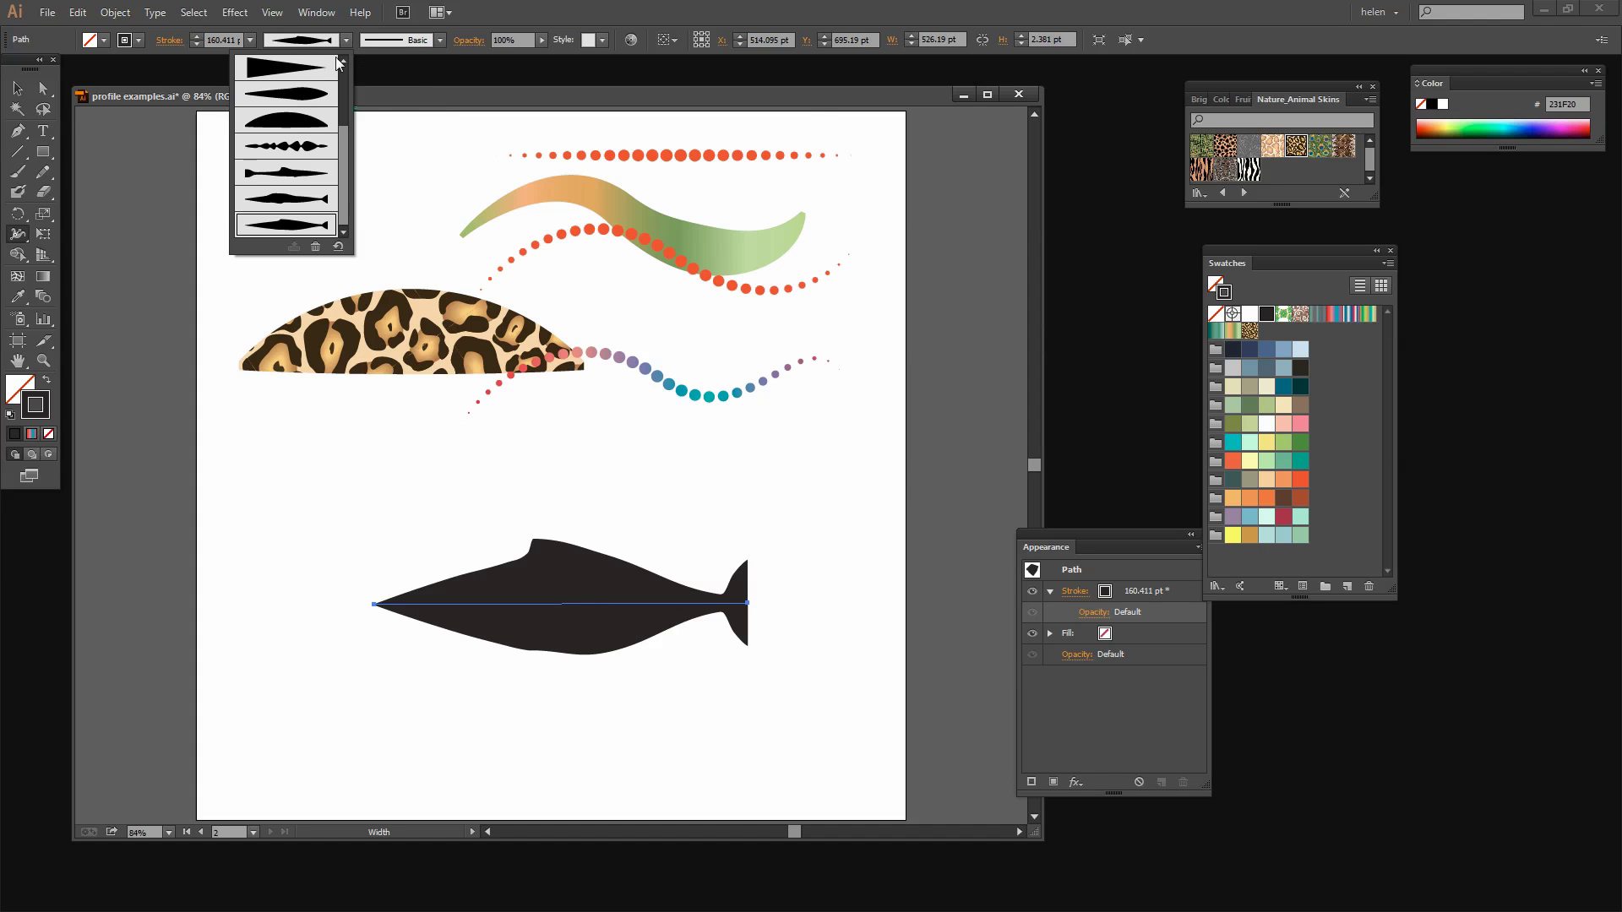
click(330, 116)
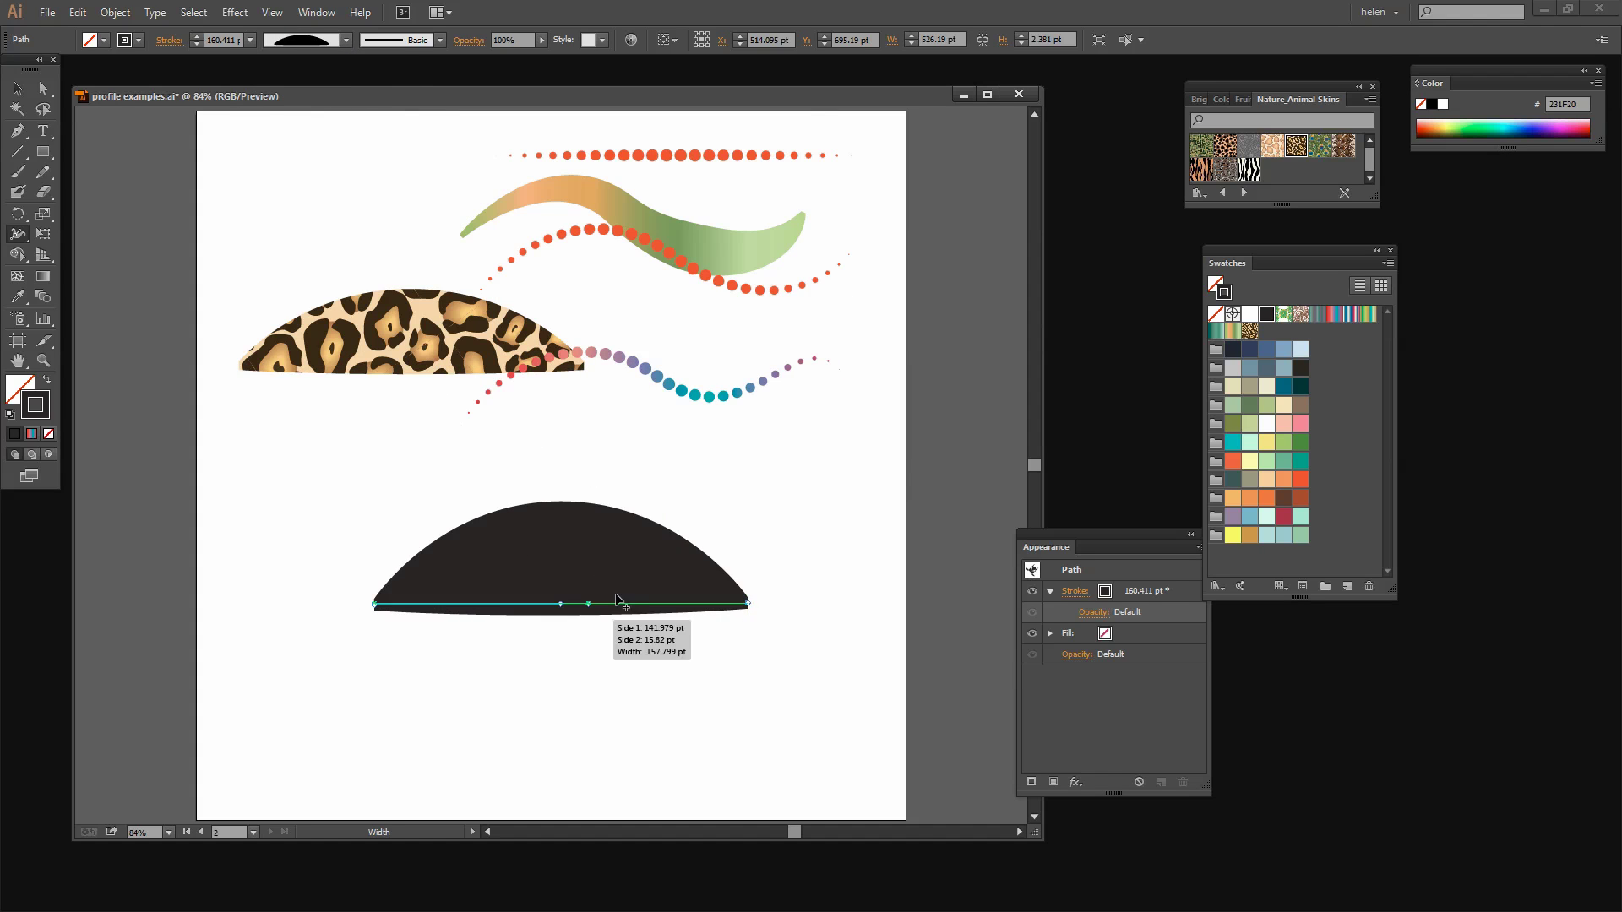
click(346, 40)
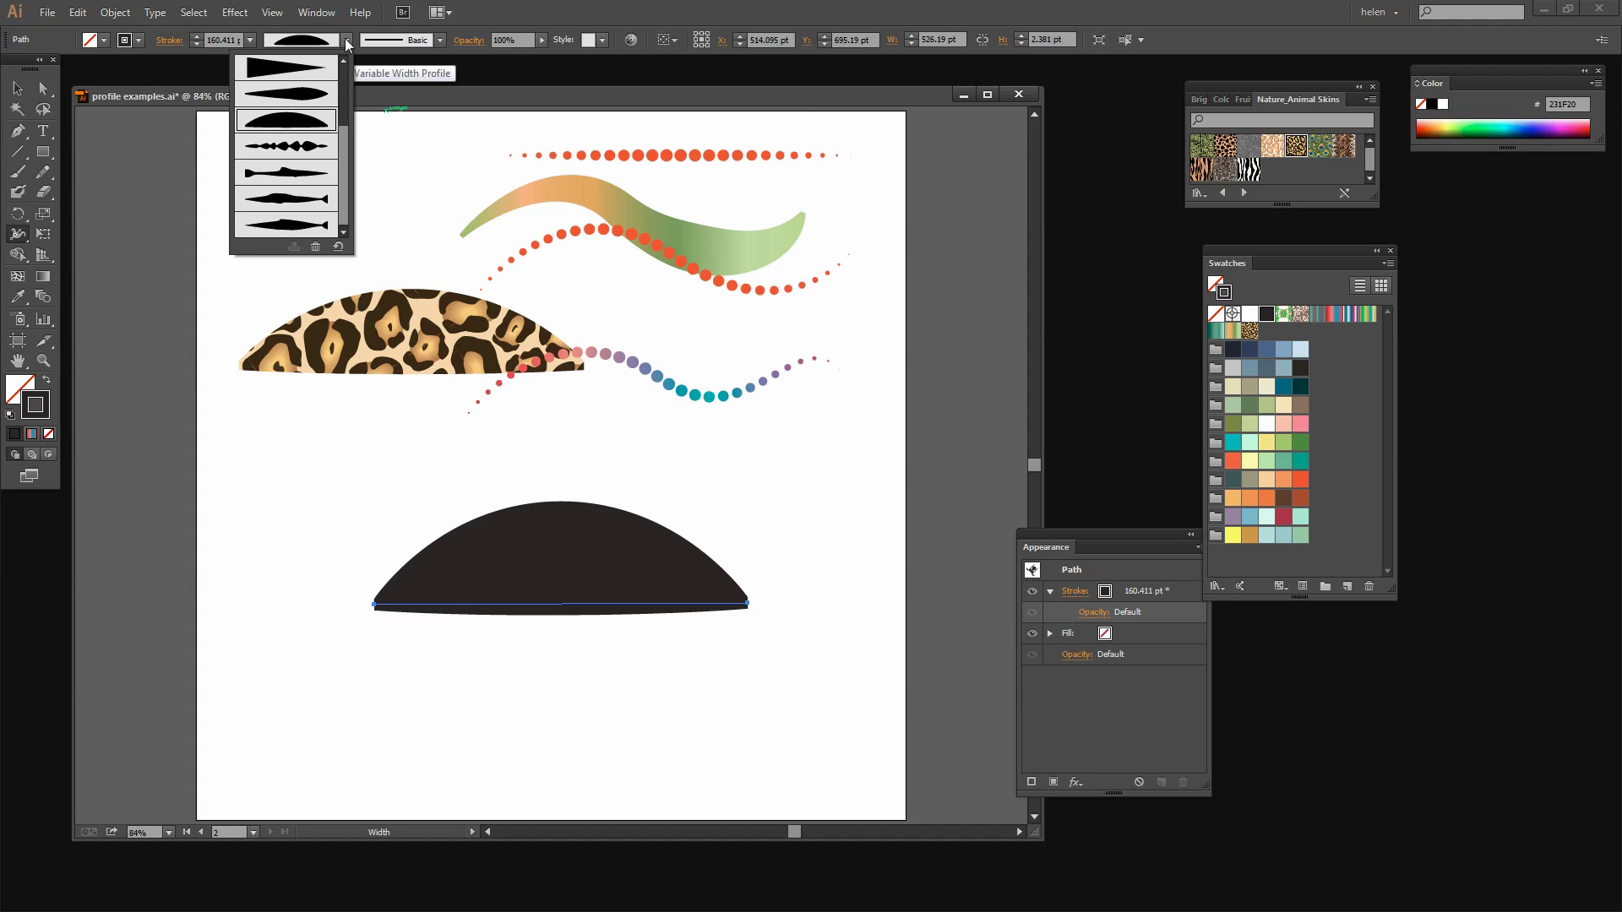
click(287, 226)
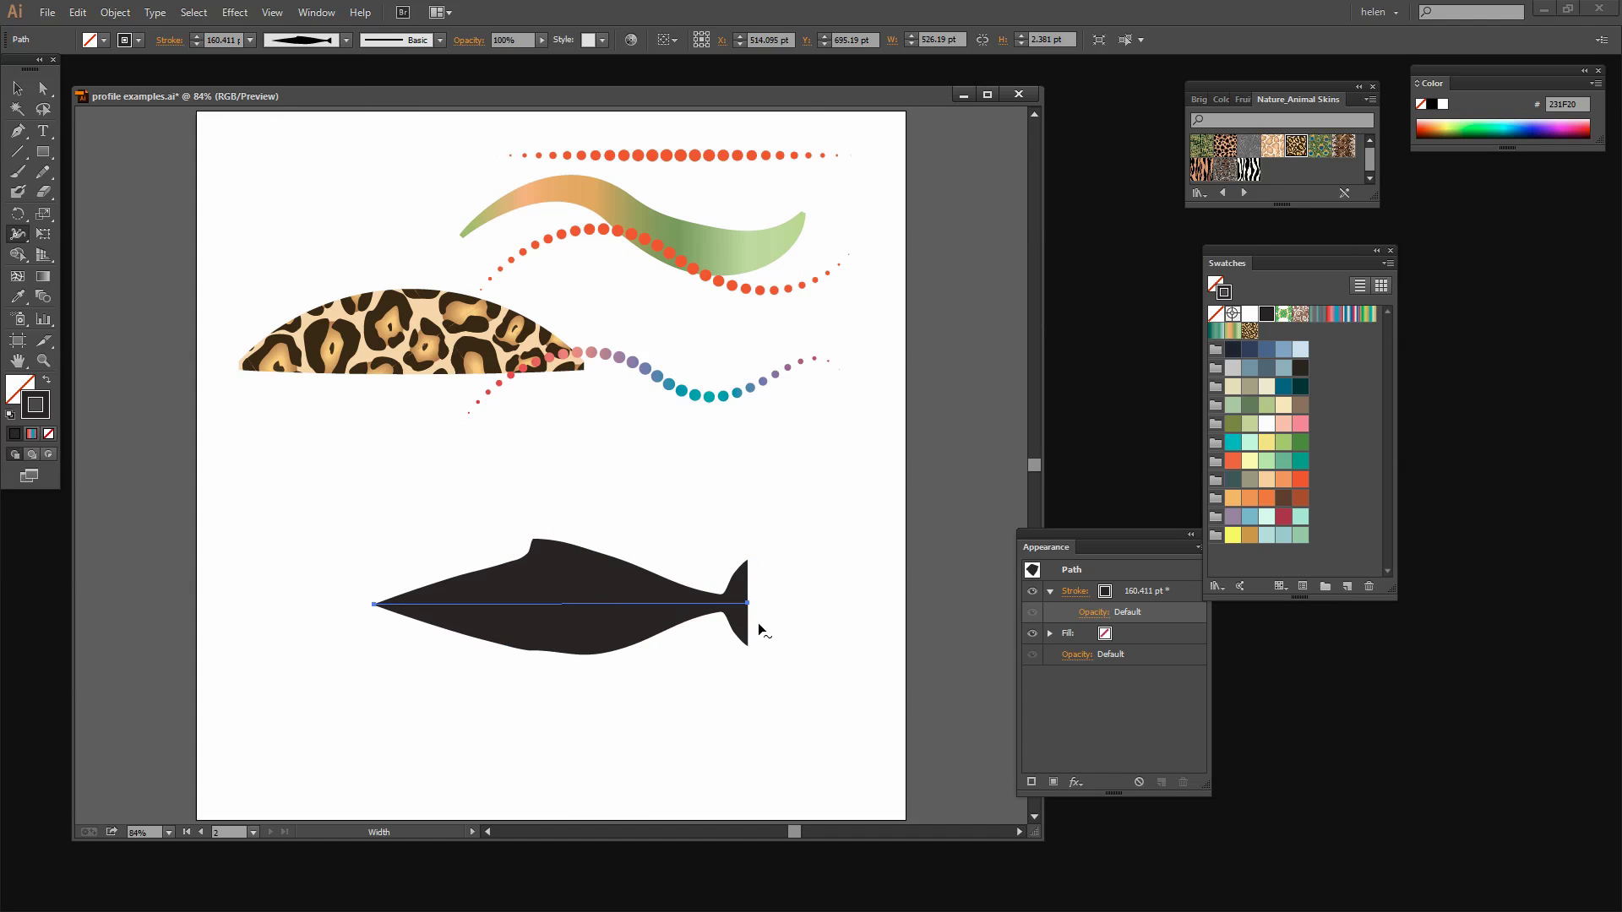
Flip the fish profile along the line in the stroke options, and test flipping it across the line.
drag(1077, 537, 853, 419)
click(844, 474)
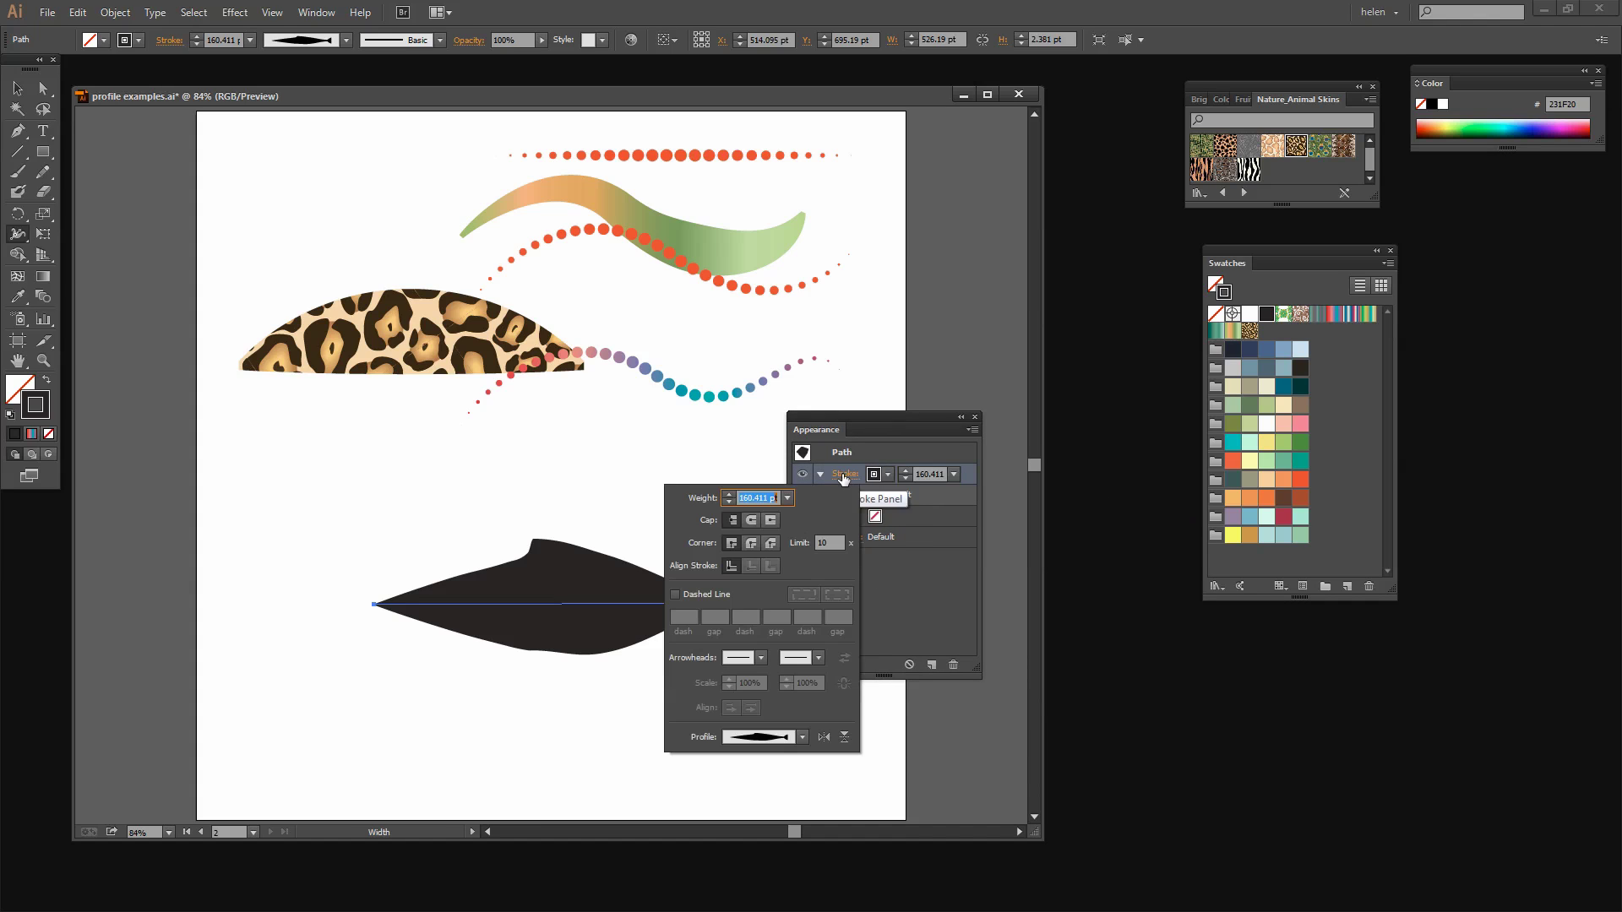
click(822, 737)
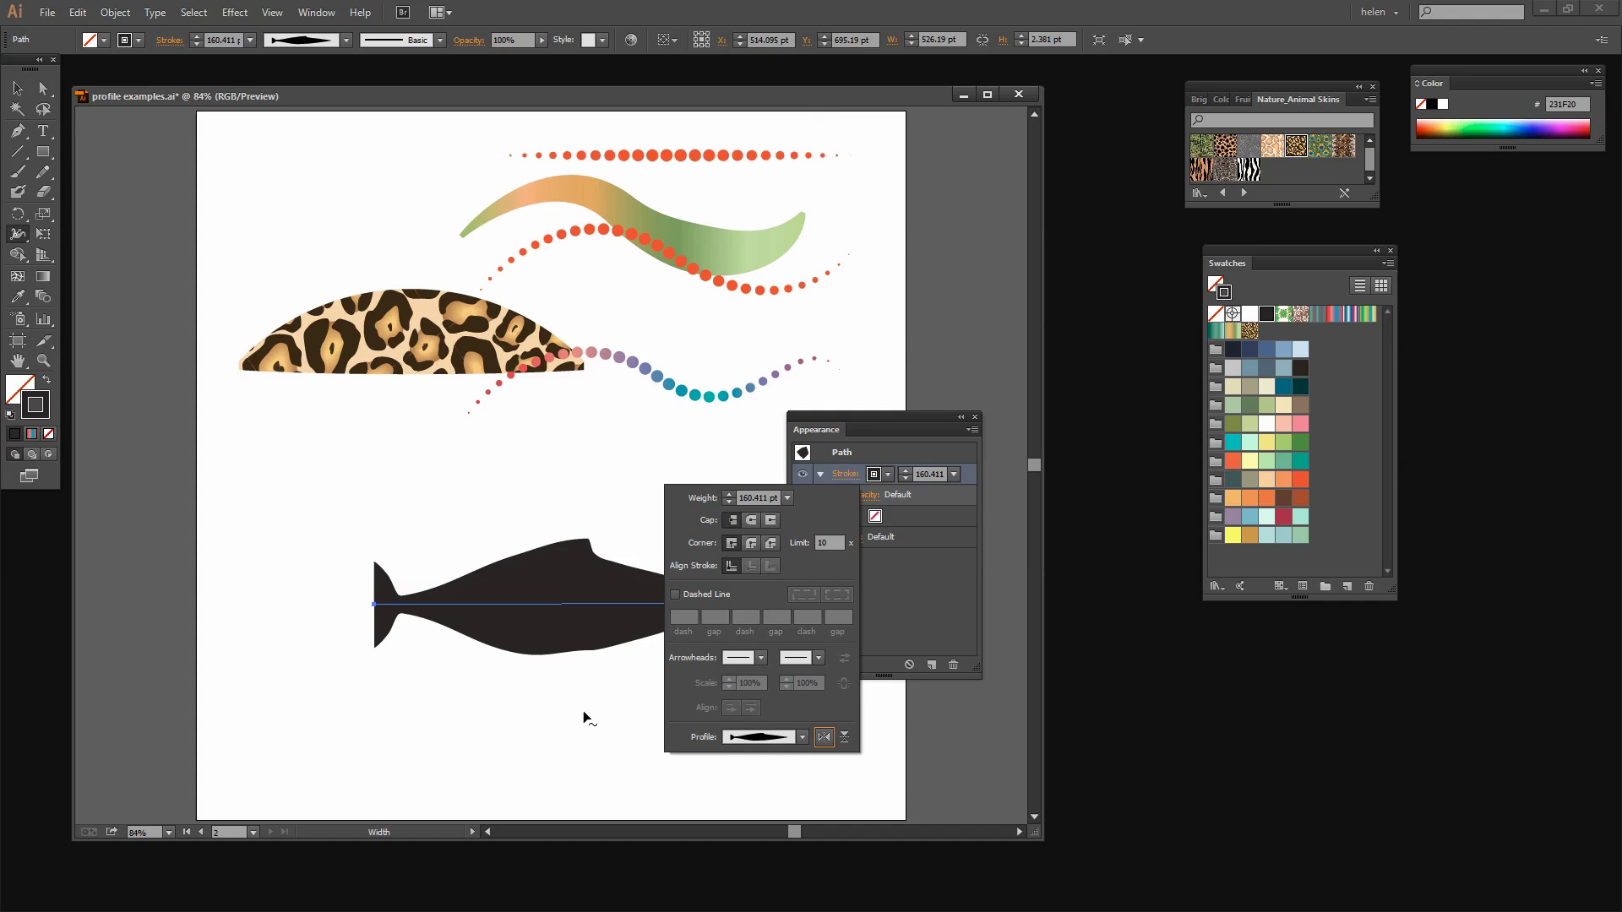
click(844, 738)
click(843, 738)
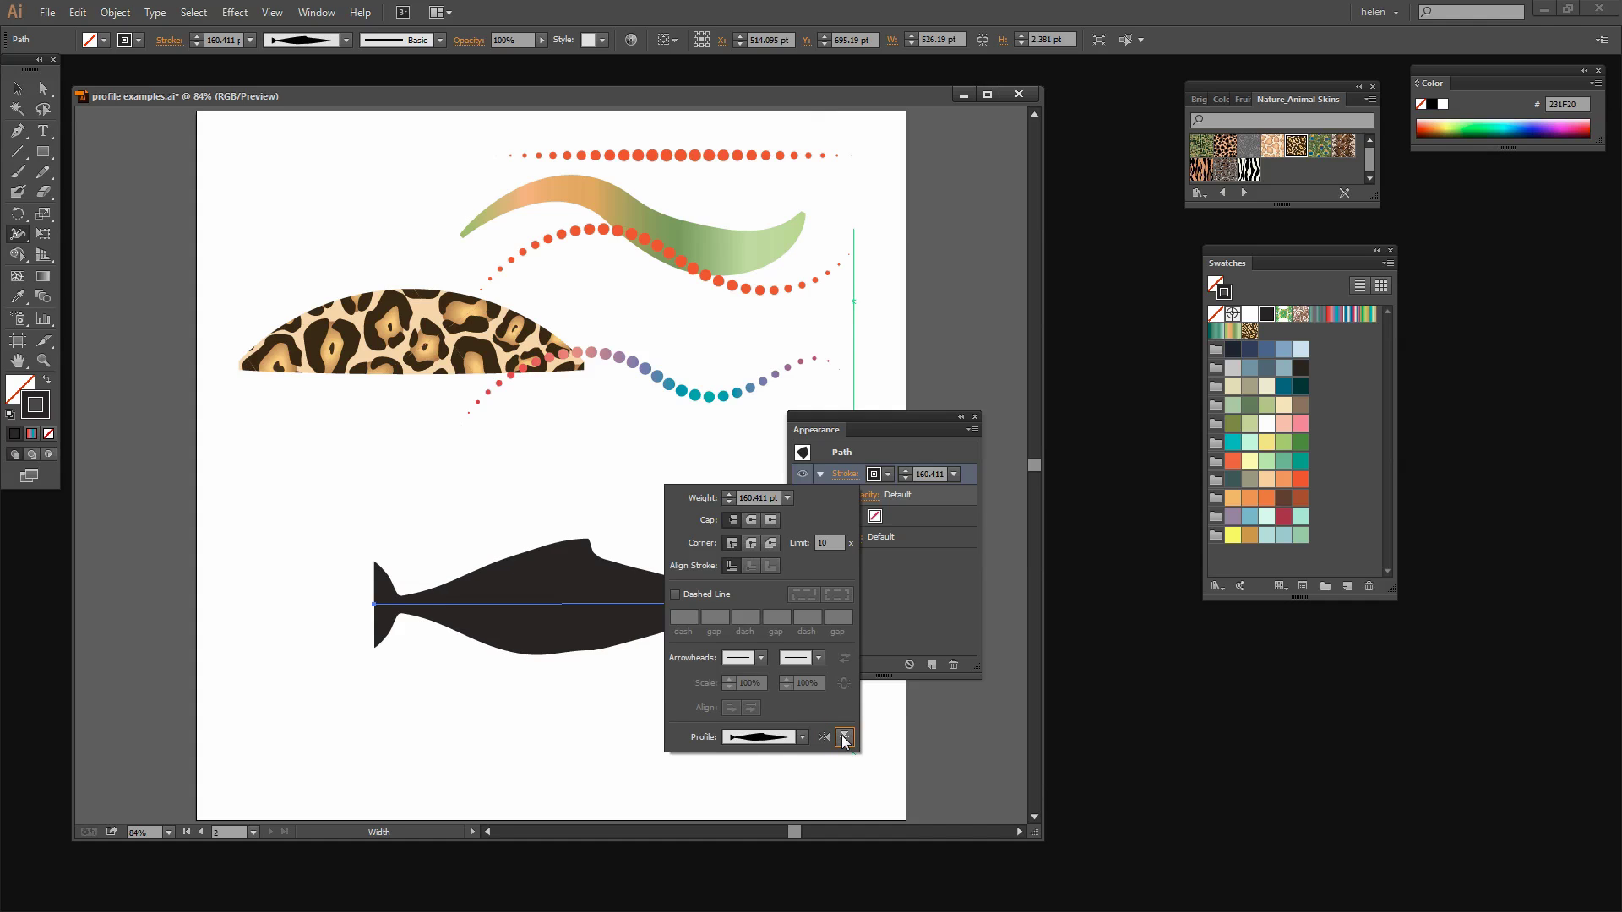
click(930, 579)
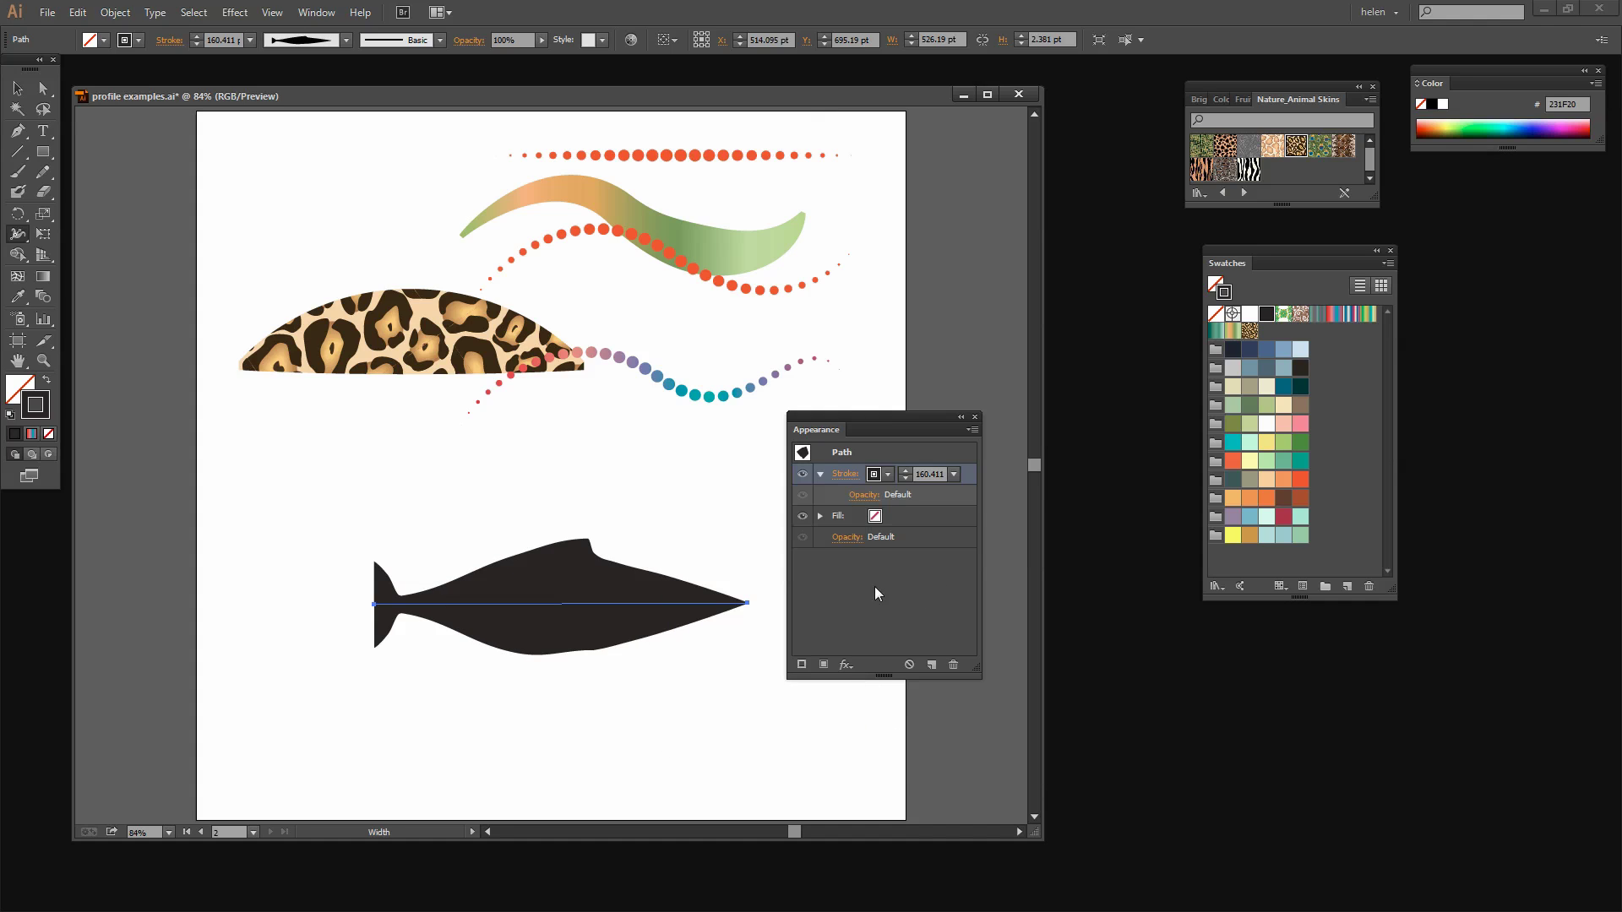
Shift the Appearance panel farther from the fish and apply the lumpy width profile to the line.
click(345, 40)
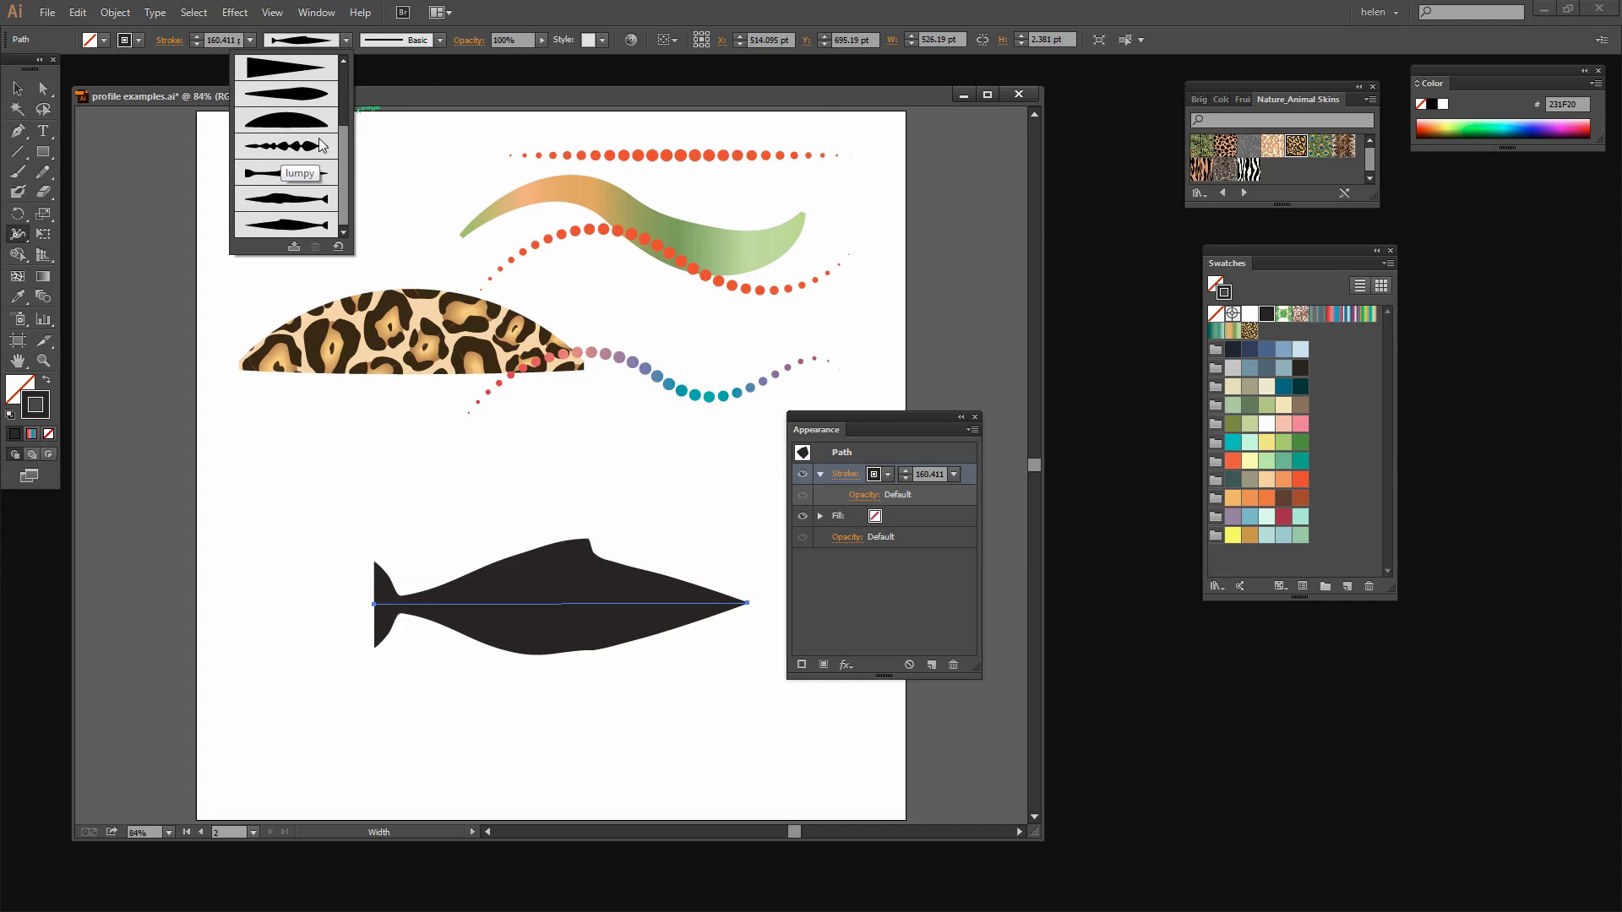
click(885, 416)
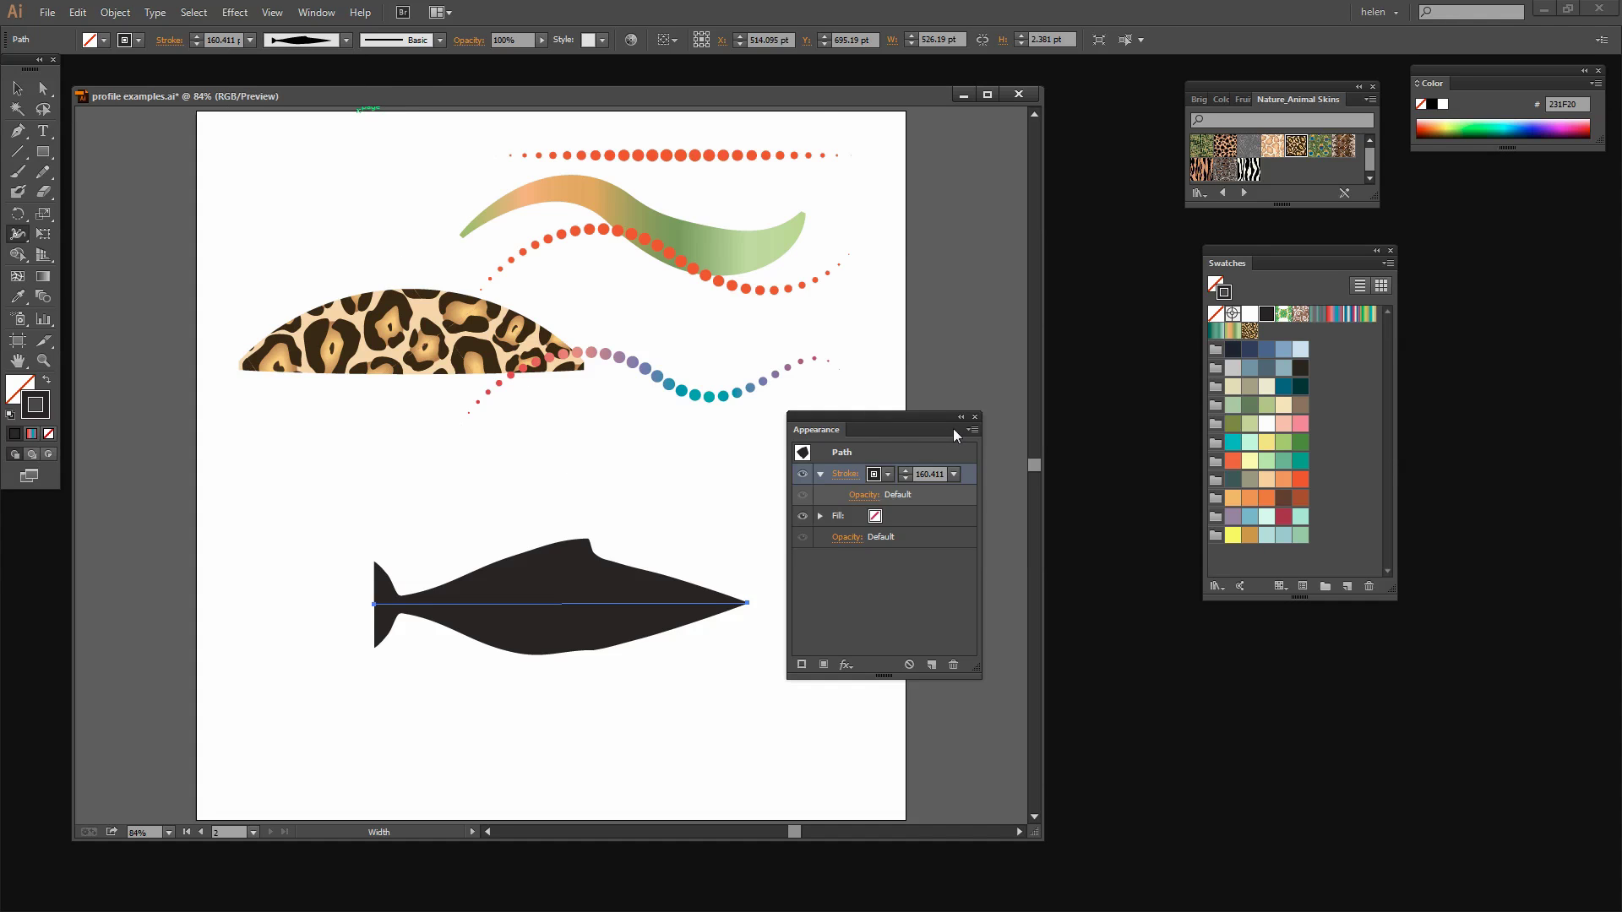
drag(913, 416, 996, 424)
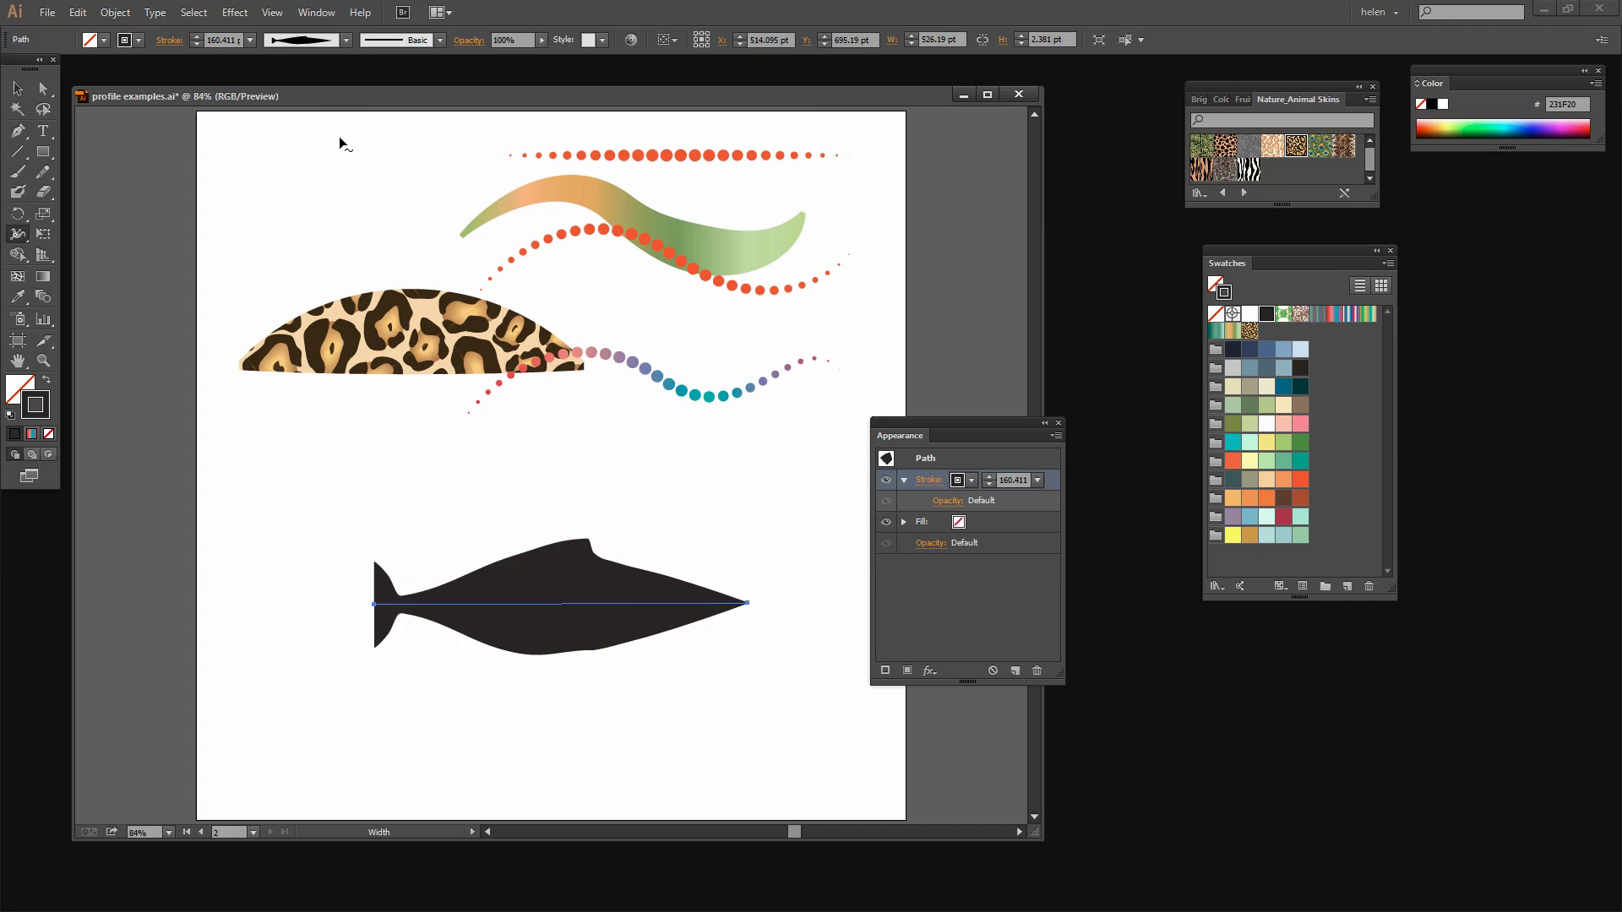
click(347, 40)
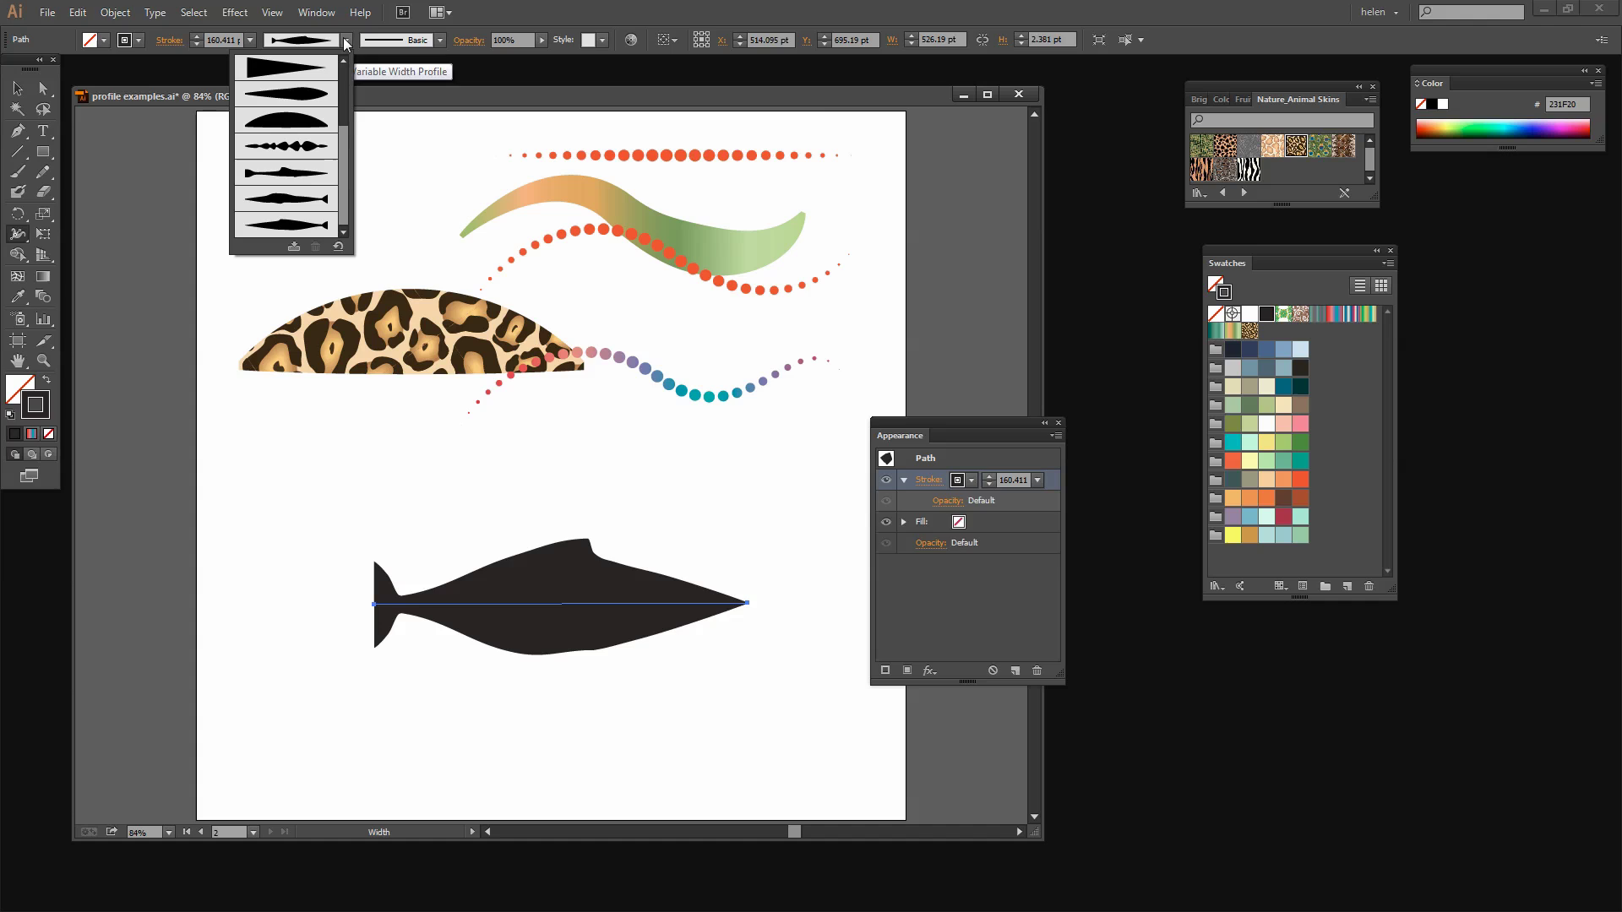
click(284, 151)
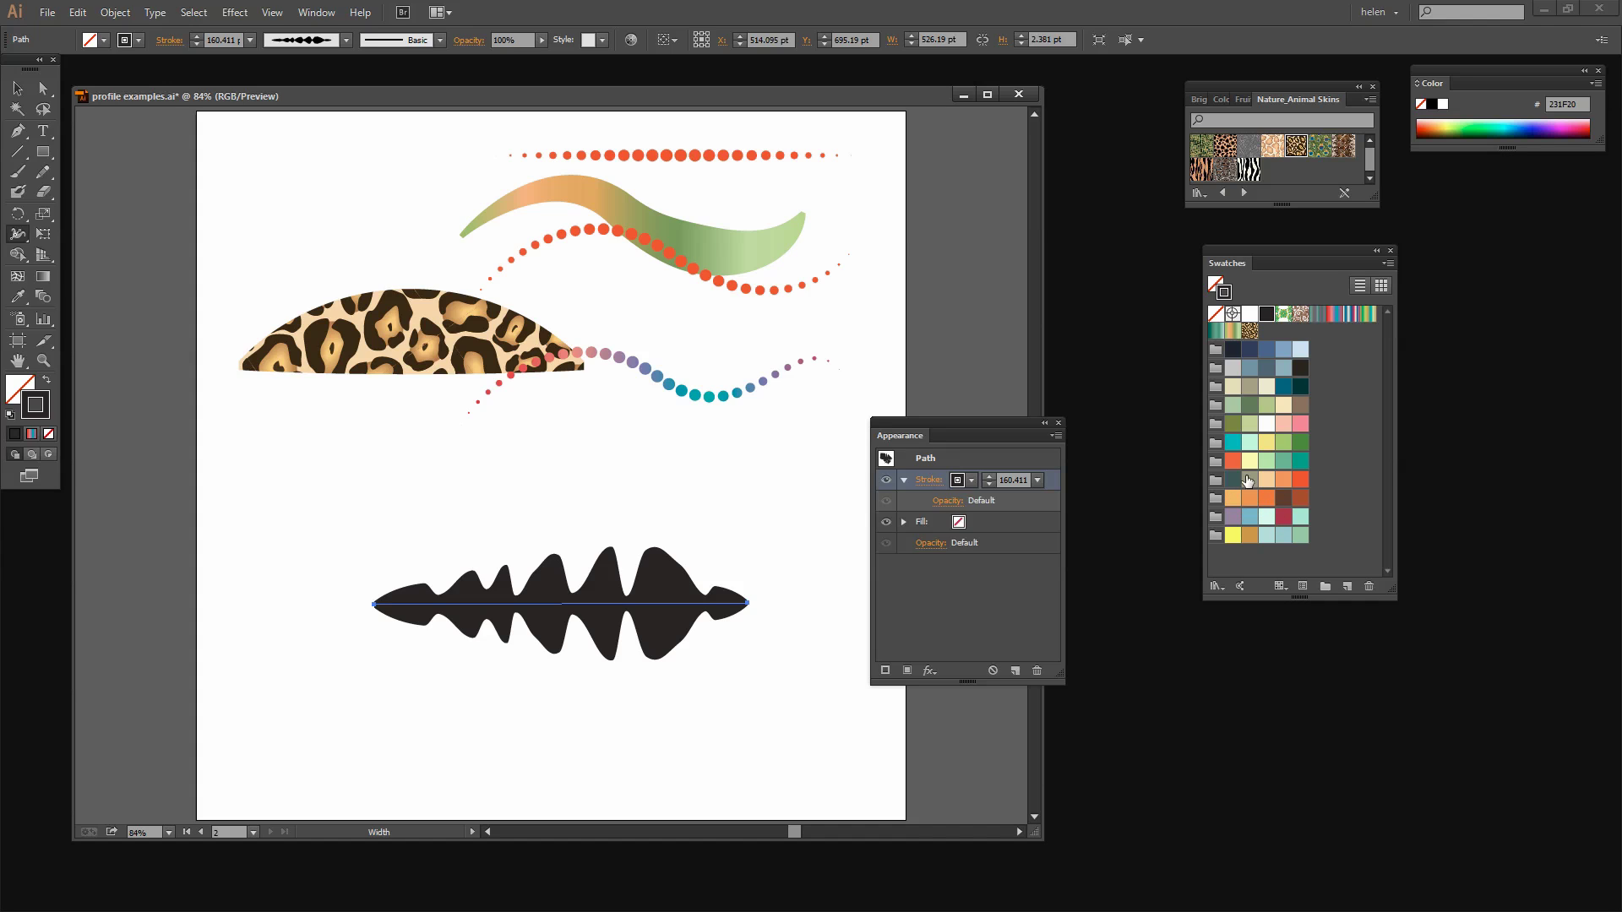
Color the lumpy stroke teal (04BFBF), set its weight to 60 pt, and switch to the Selection tool.
click(1233, 442)
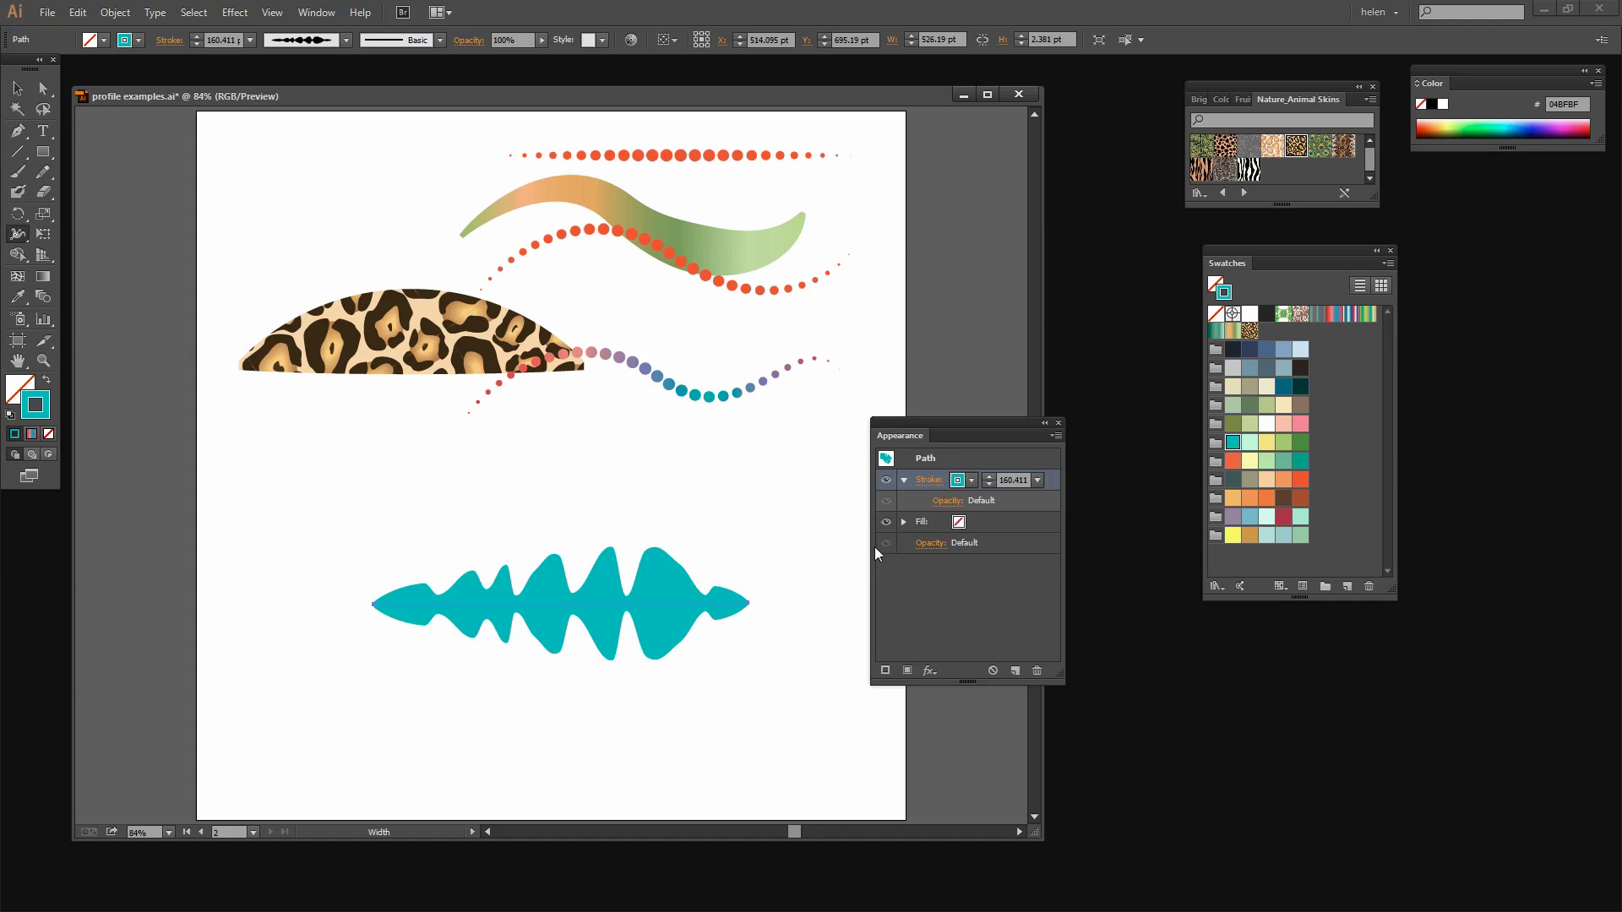
click(250, 40)
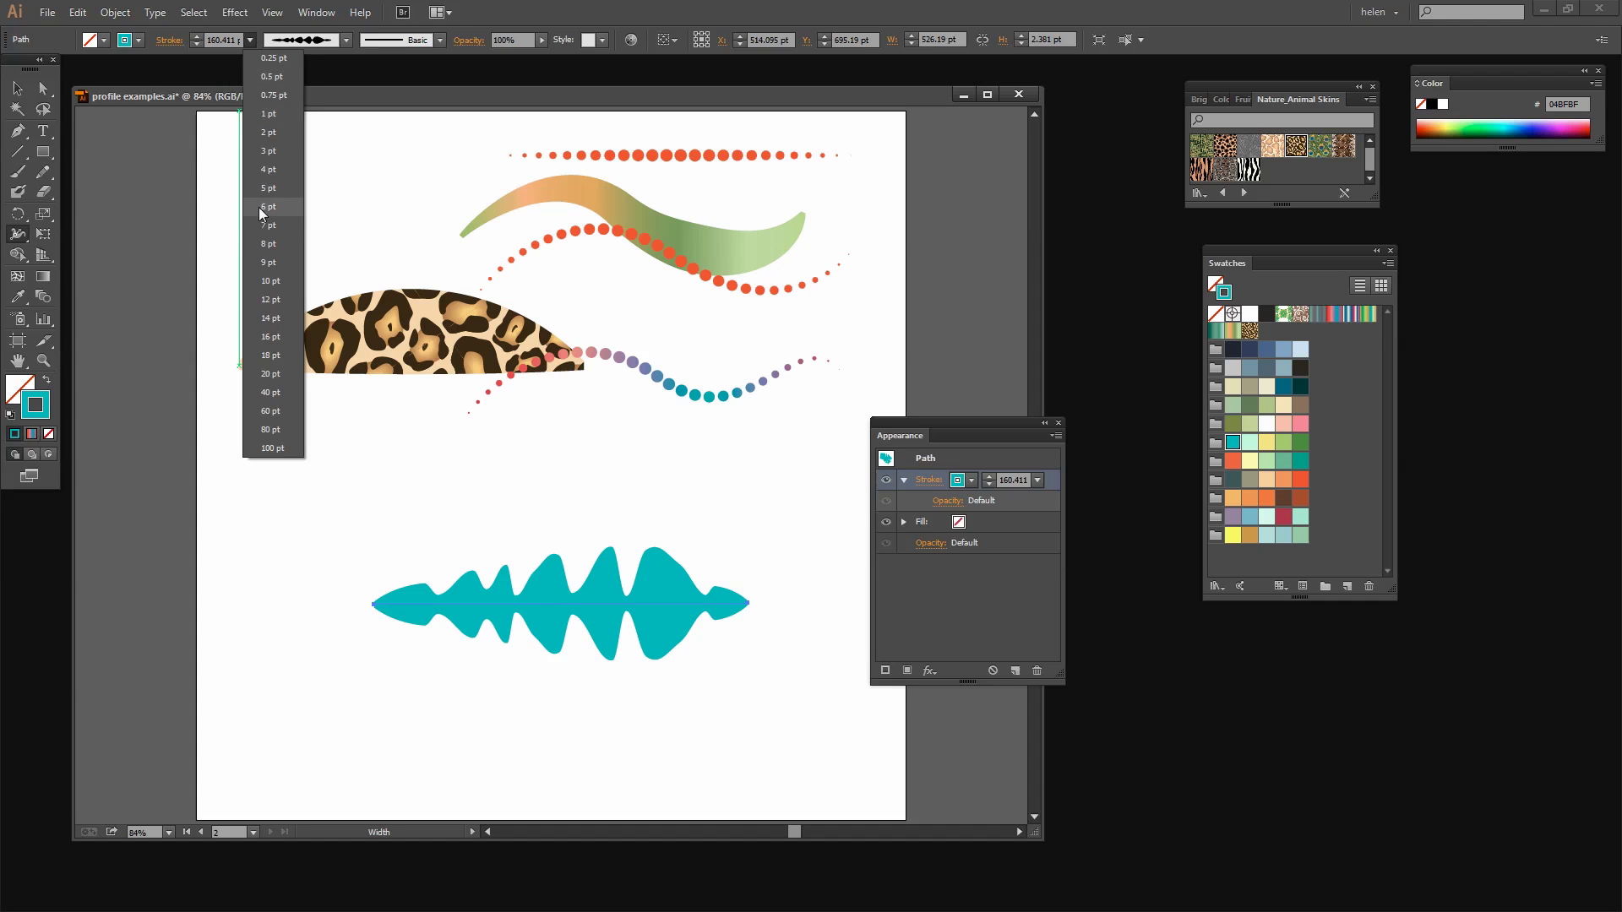
click(272, 410)
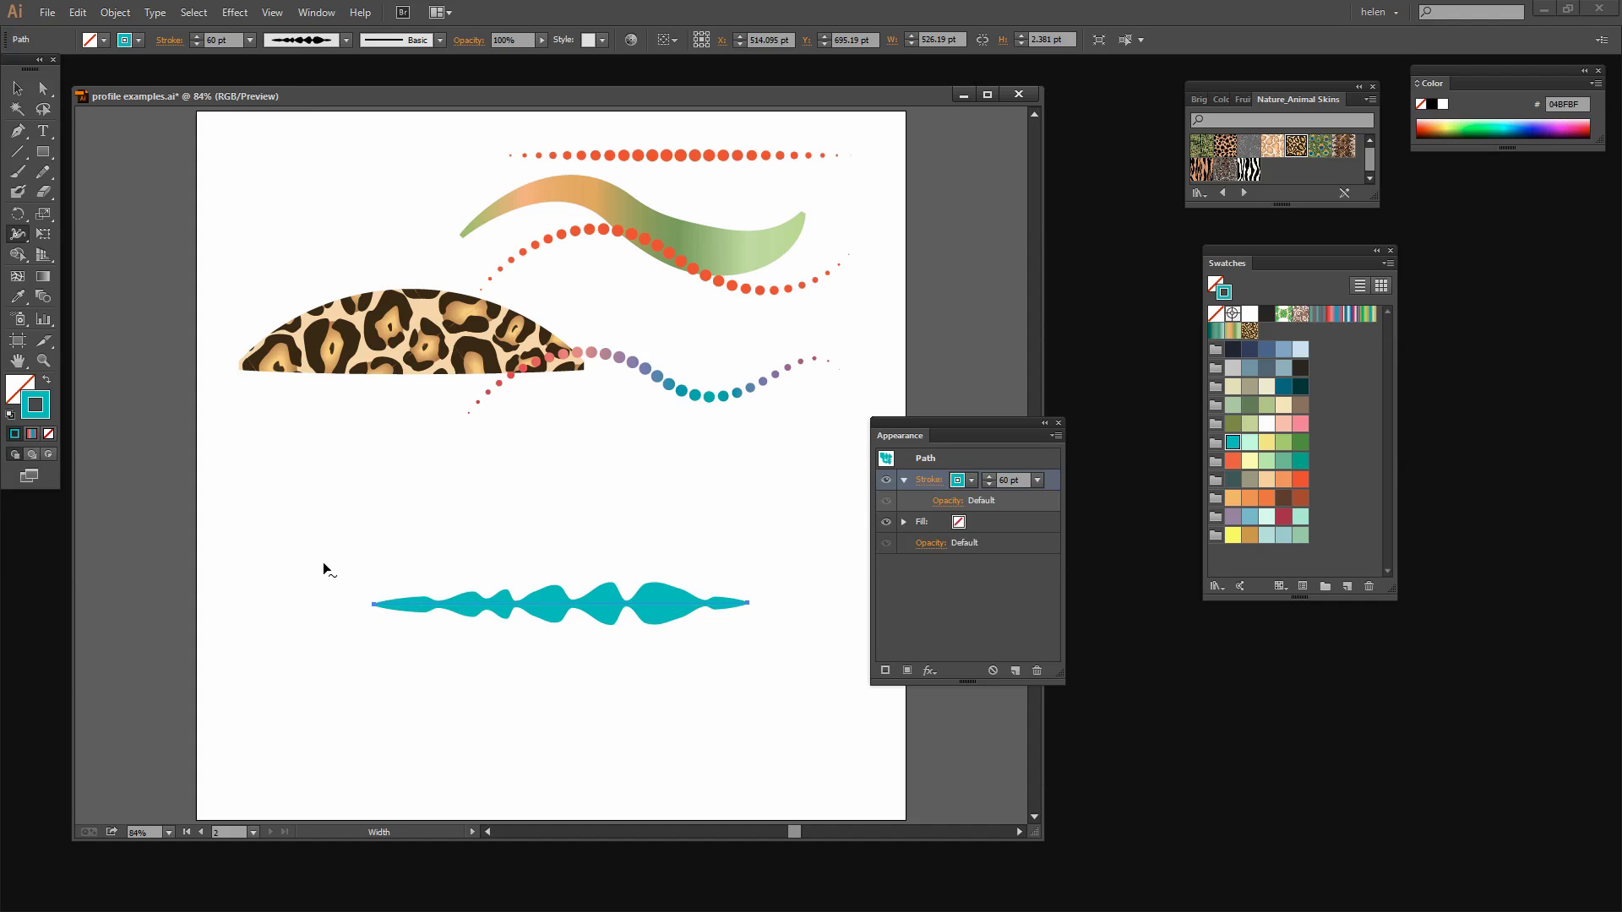
key(v)
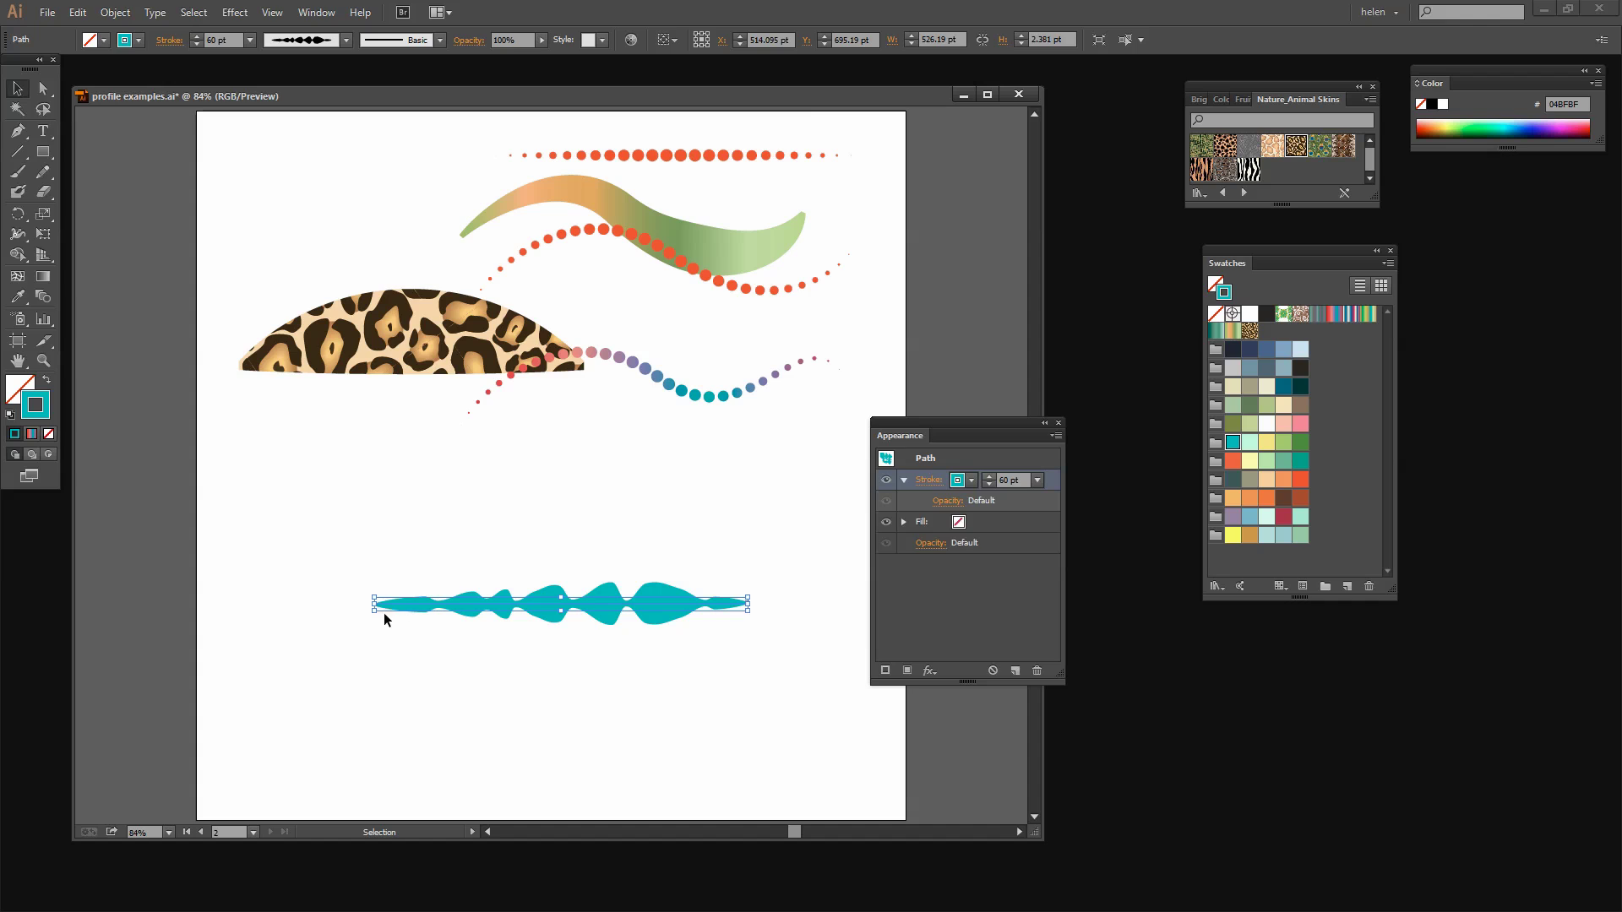
Shorten the teal lumpy line to about 304 pt wide, move it toward the artboard's left side, and keep it selected.
drag(374, 606, 531, 605)
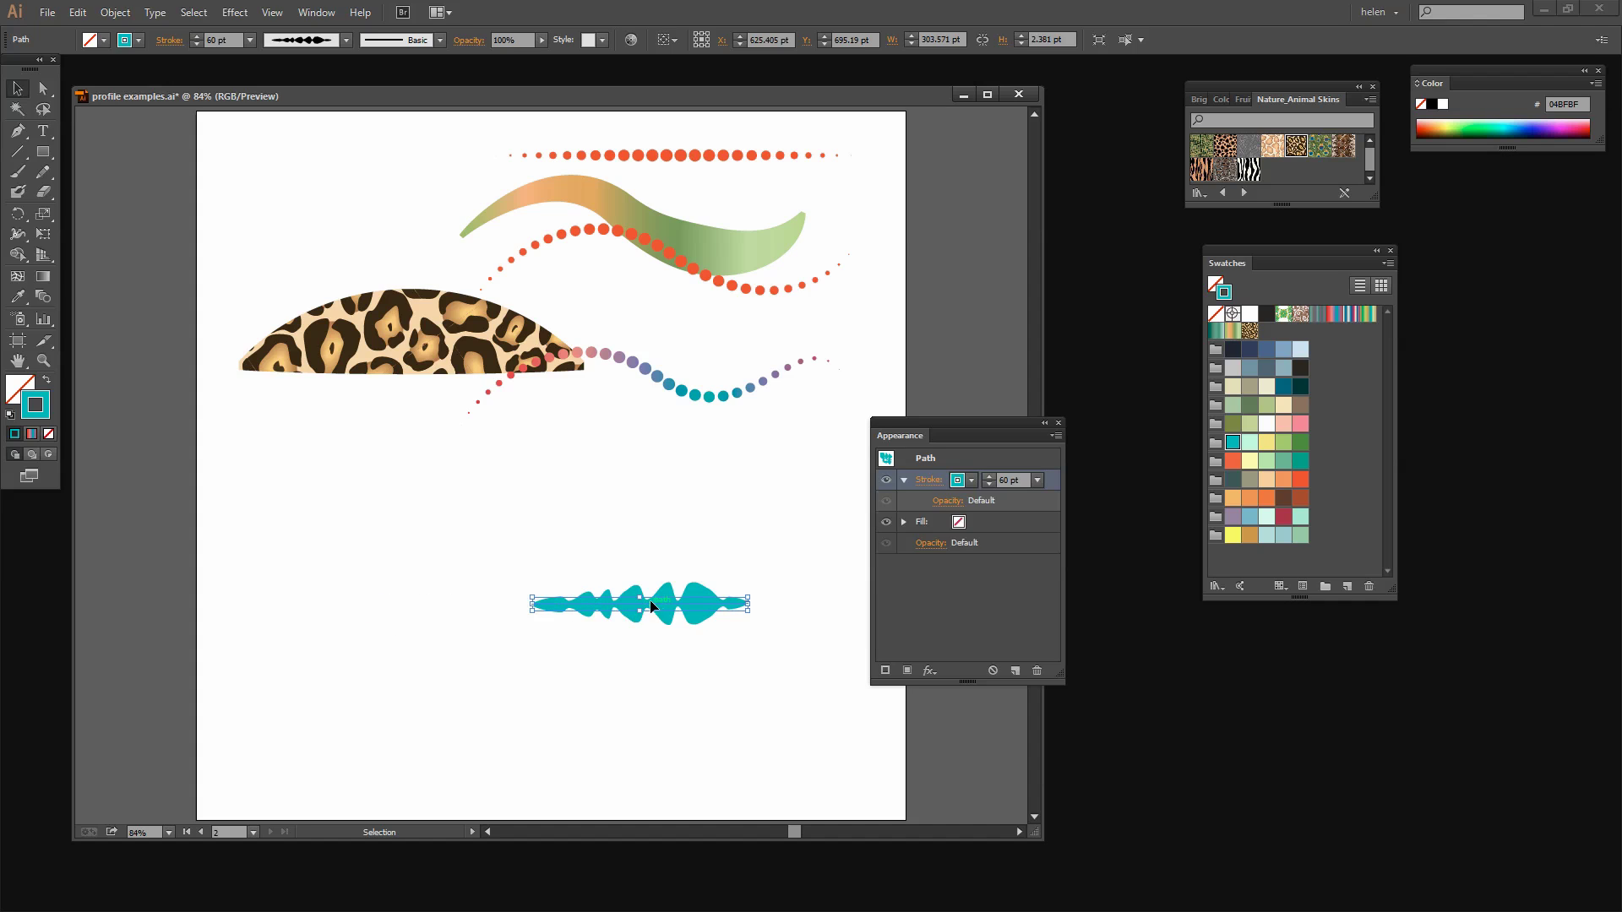
drag(650, 606, 435, 607)
click(586, 616)
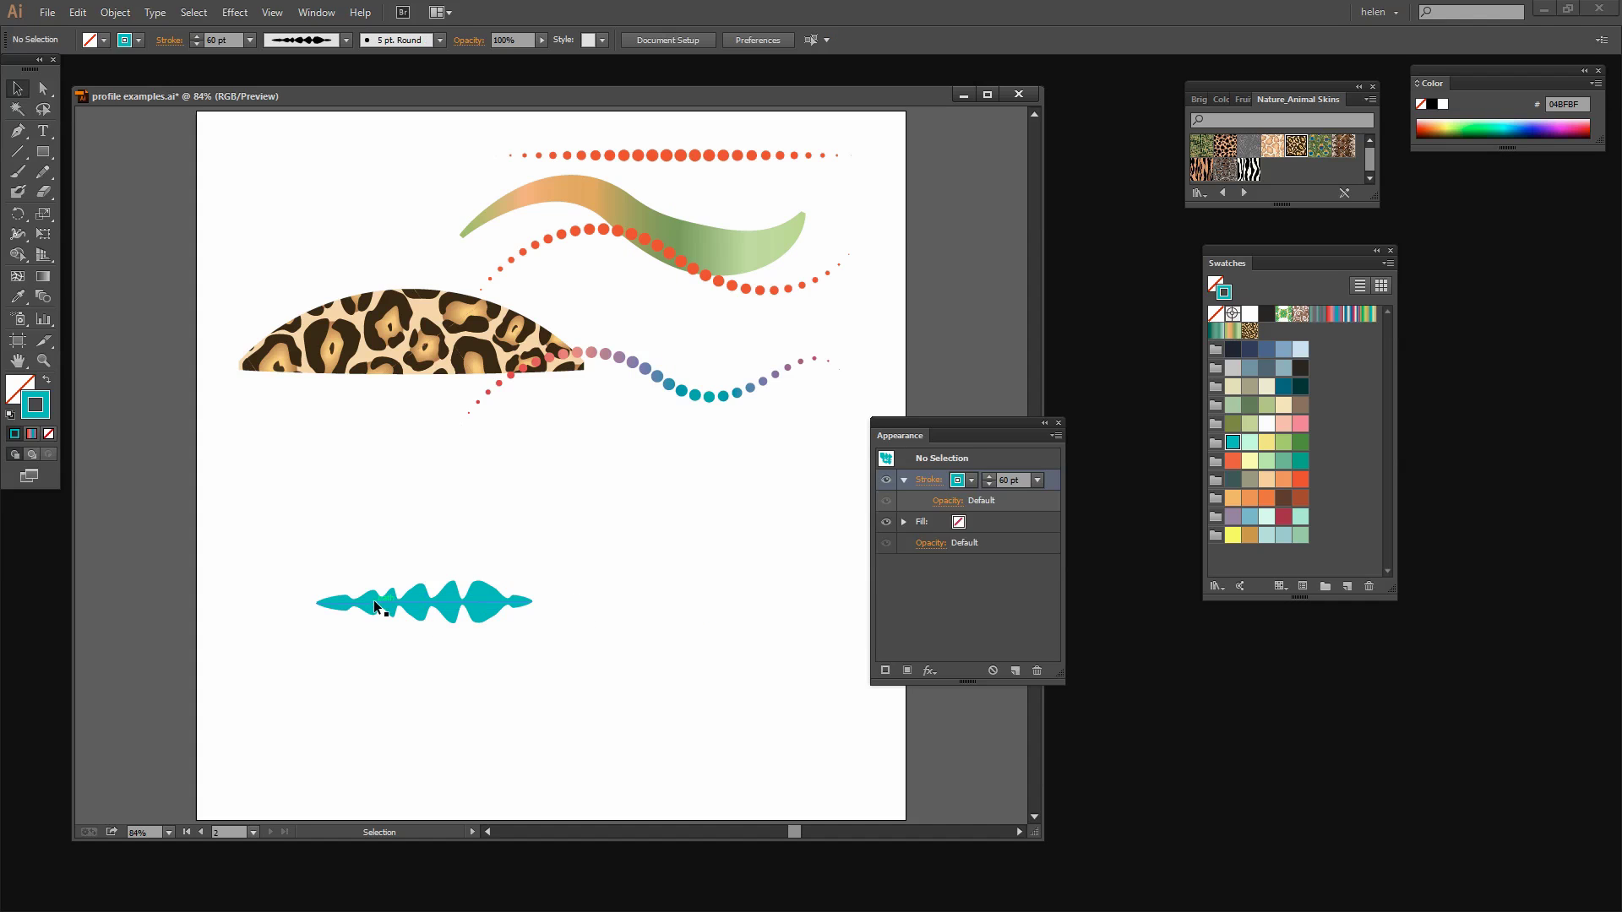
click(517, 606)
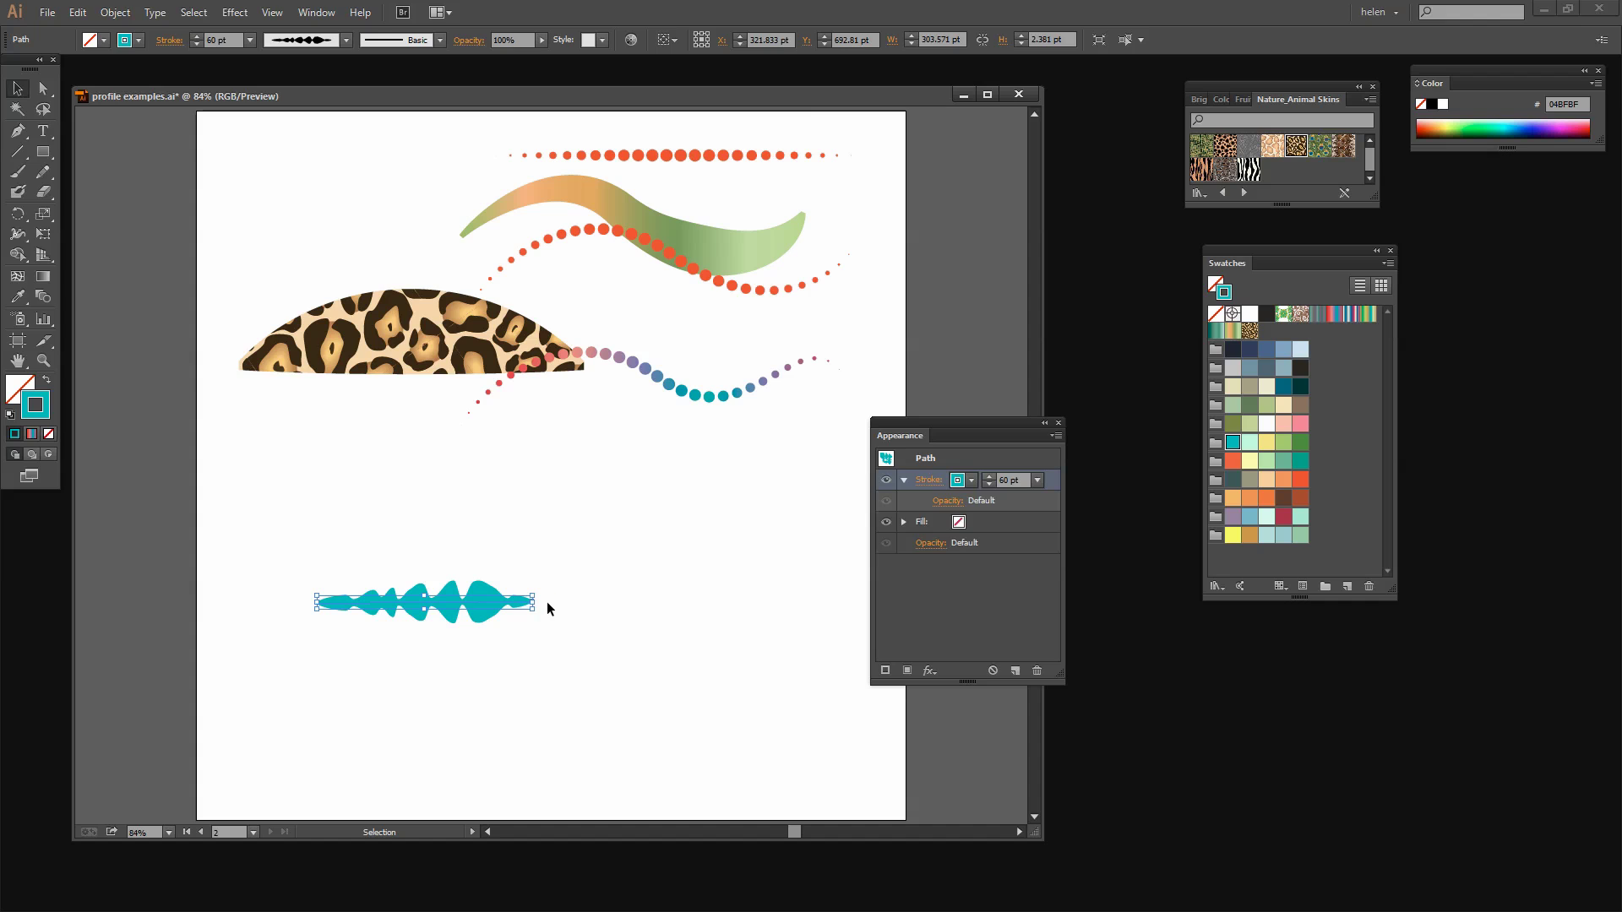
Set up a previewed Transform effect on the lumpy line with 20 copies, using its right end as the reference point.
click(235, 12)
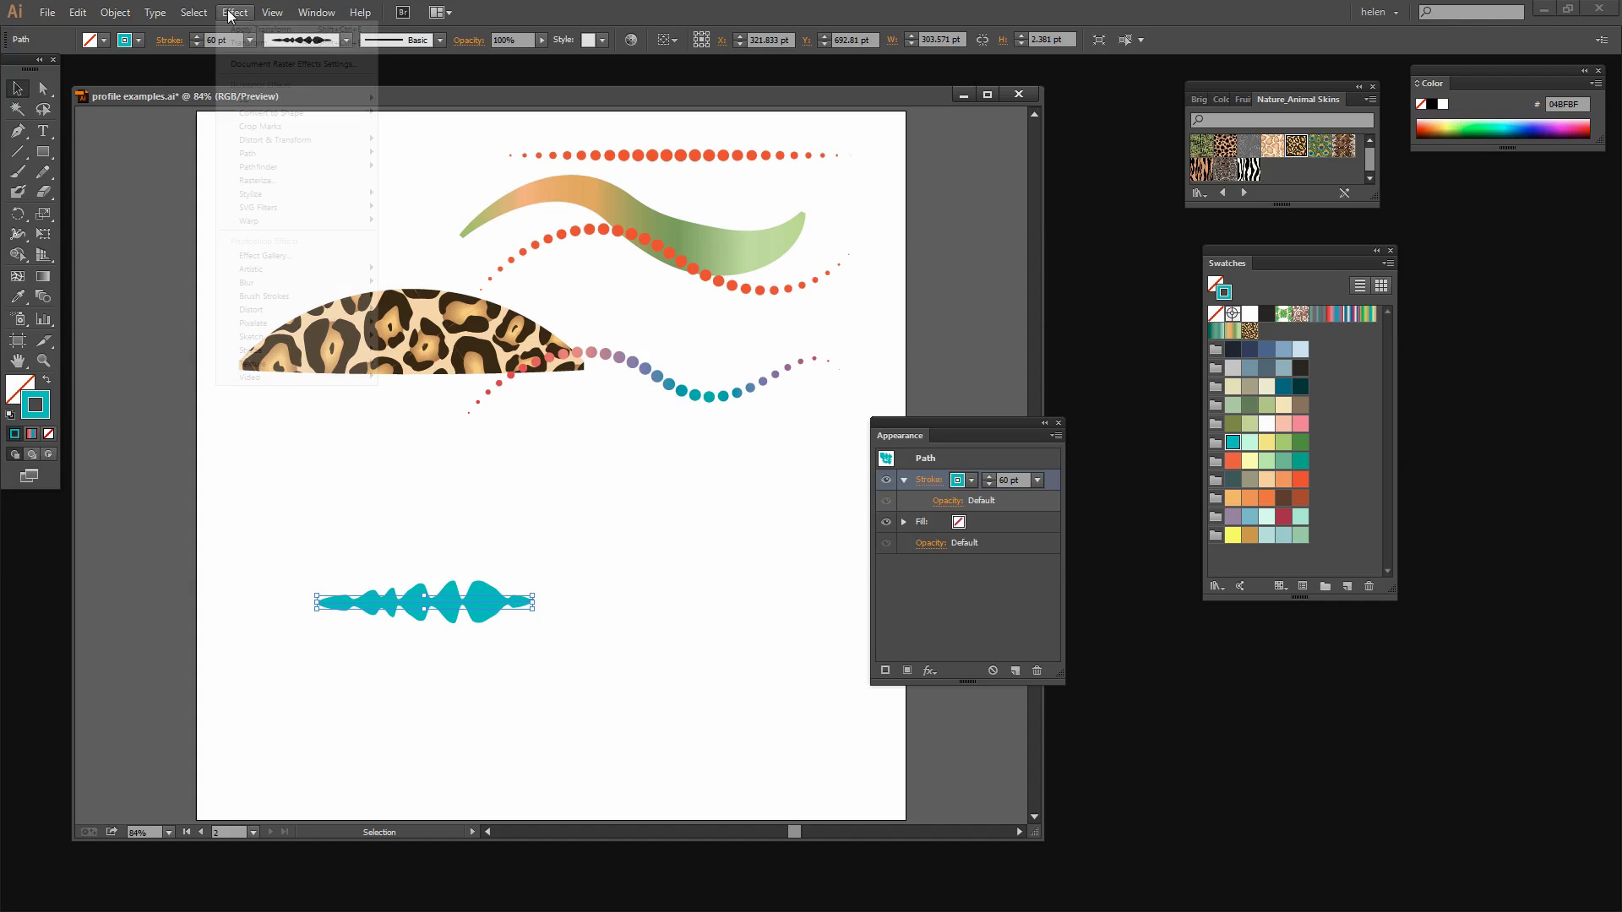
mouse_move(296, 140)
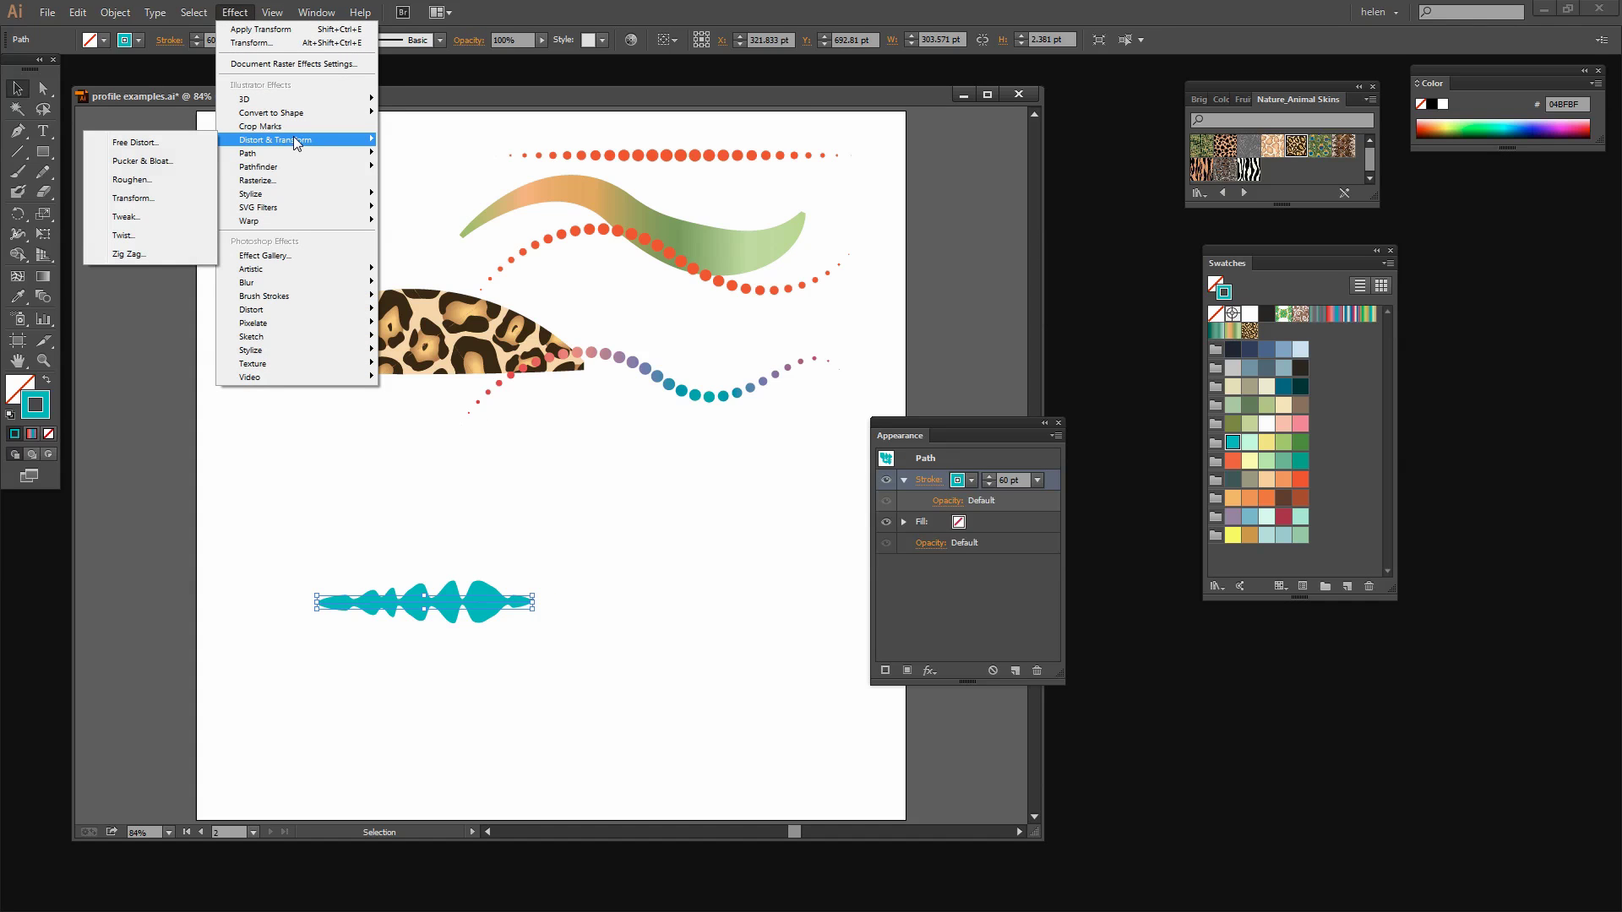
click(133, 199)
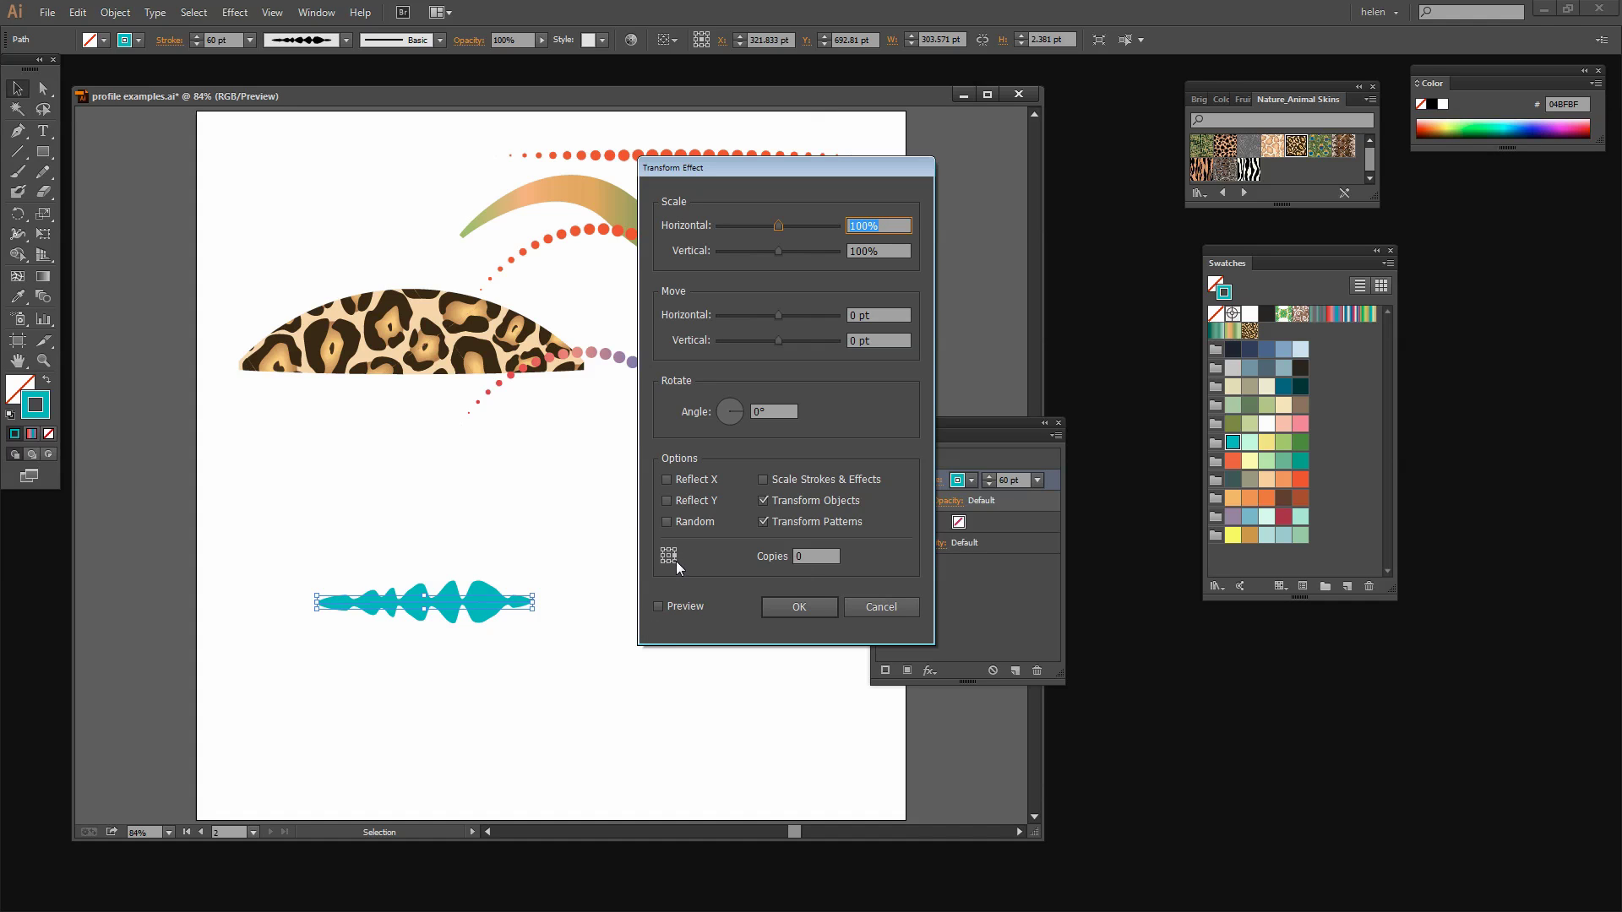
click(659, 606)
click(814, 555)
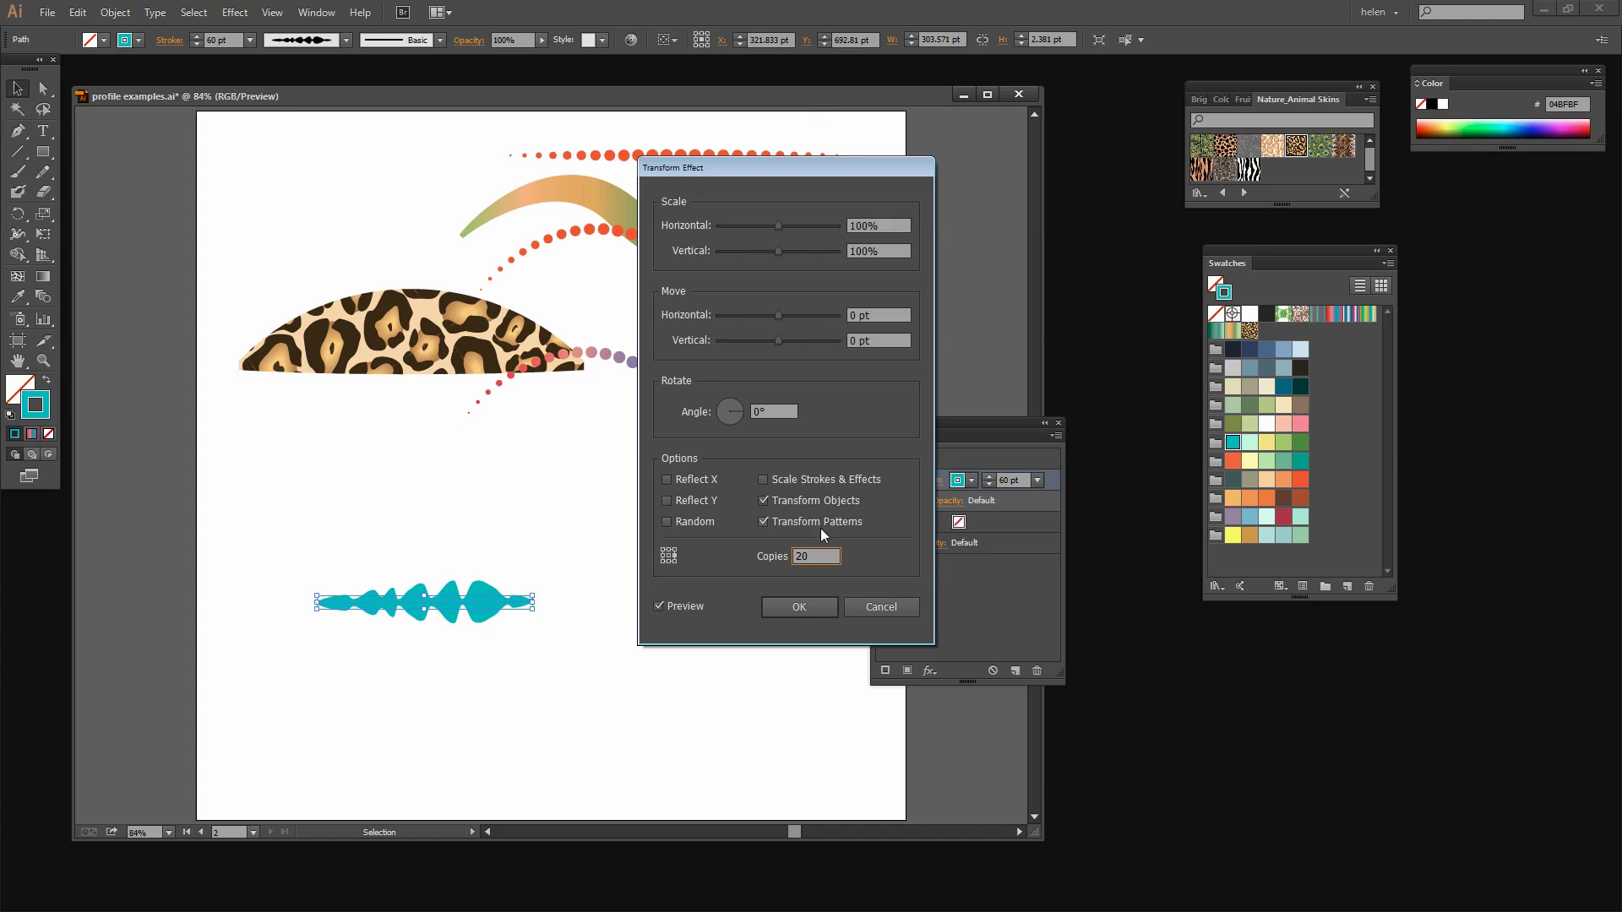
Set the Transform effect's rotation angle to 18° to form a full starburst, and apply the effect.
click(758, 411)
key(Up)
key(Up)
key(Up)
key(Up)
key(Up)
key(Up)
key(Up)
key(Up)
key(Up)
key(Up)
key(Up)
key(Up)
key(Up)
key(Up)
key(Up)
key(Up)
key(Up)
key(Up)
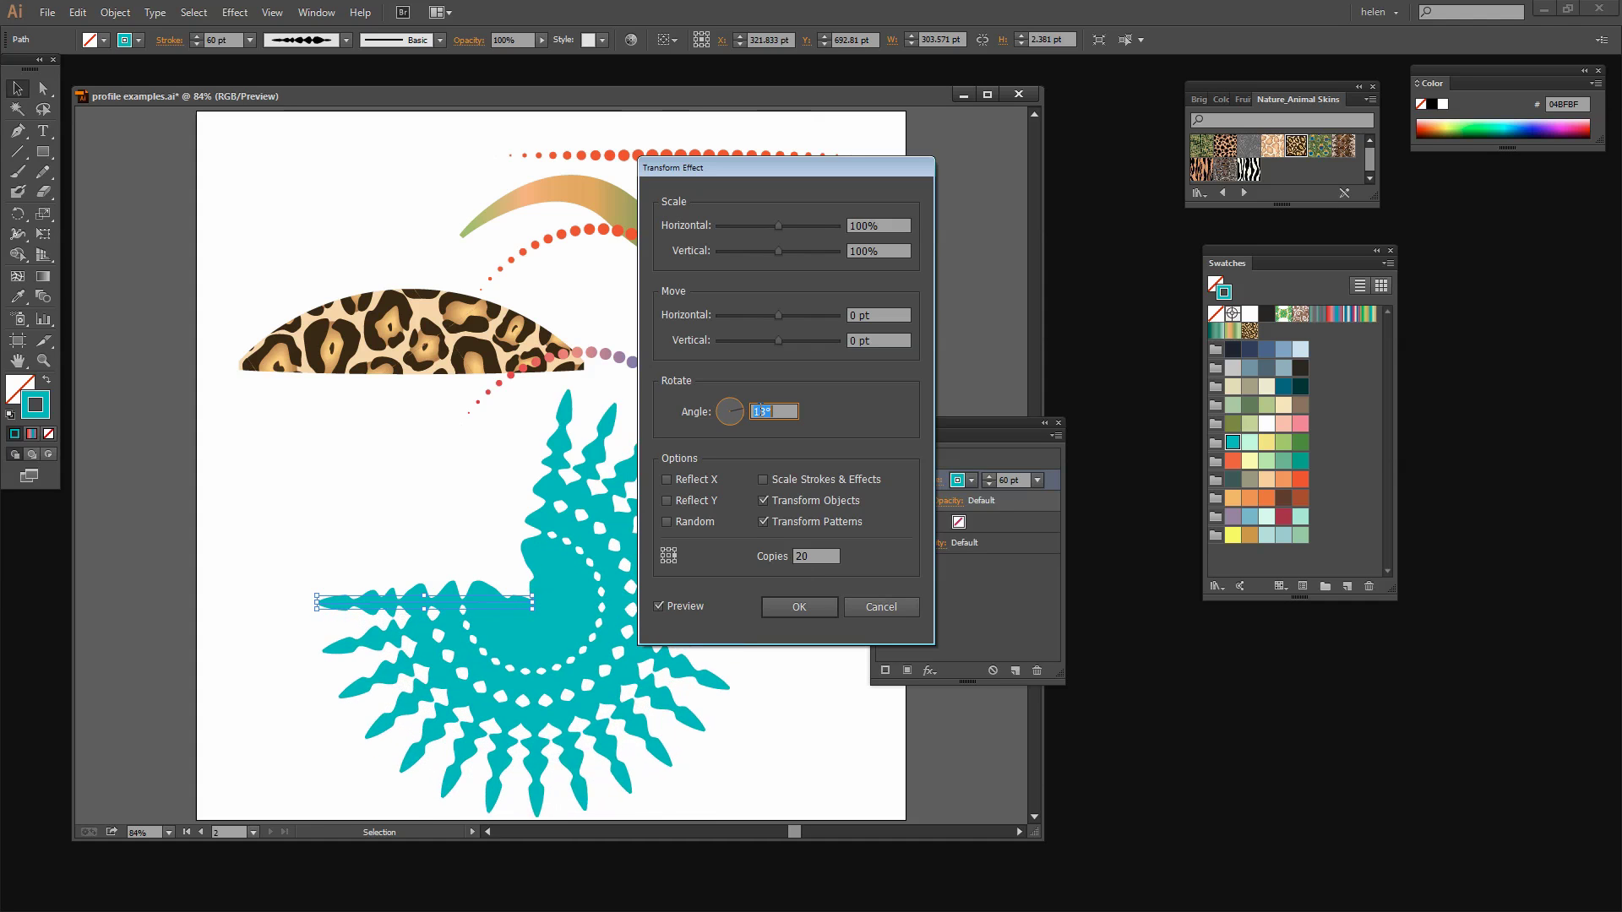
key(Down)
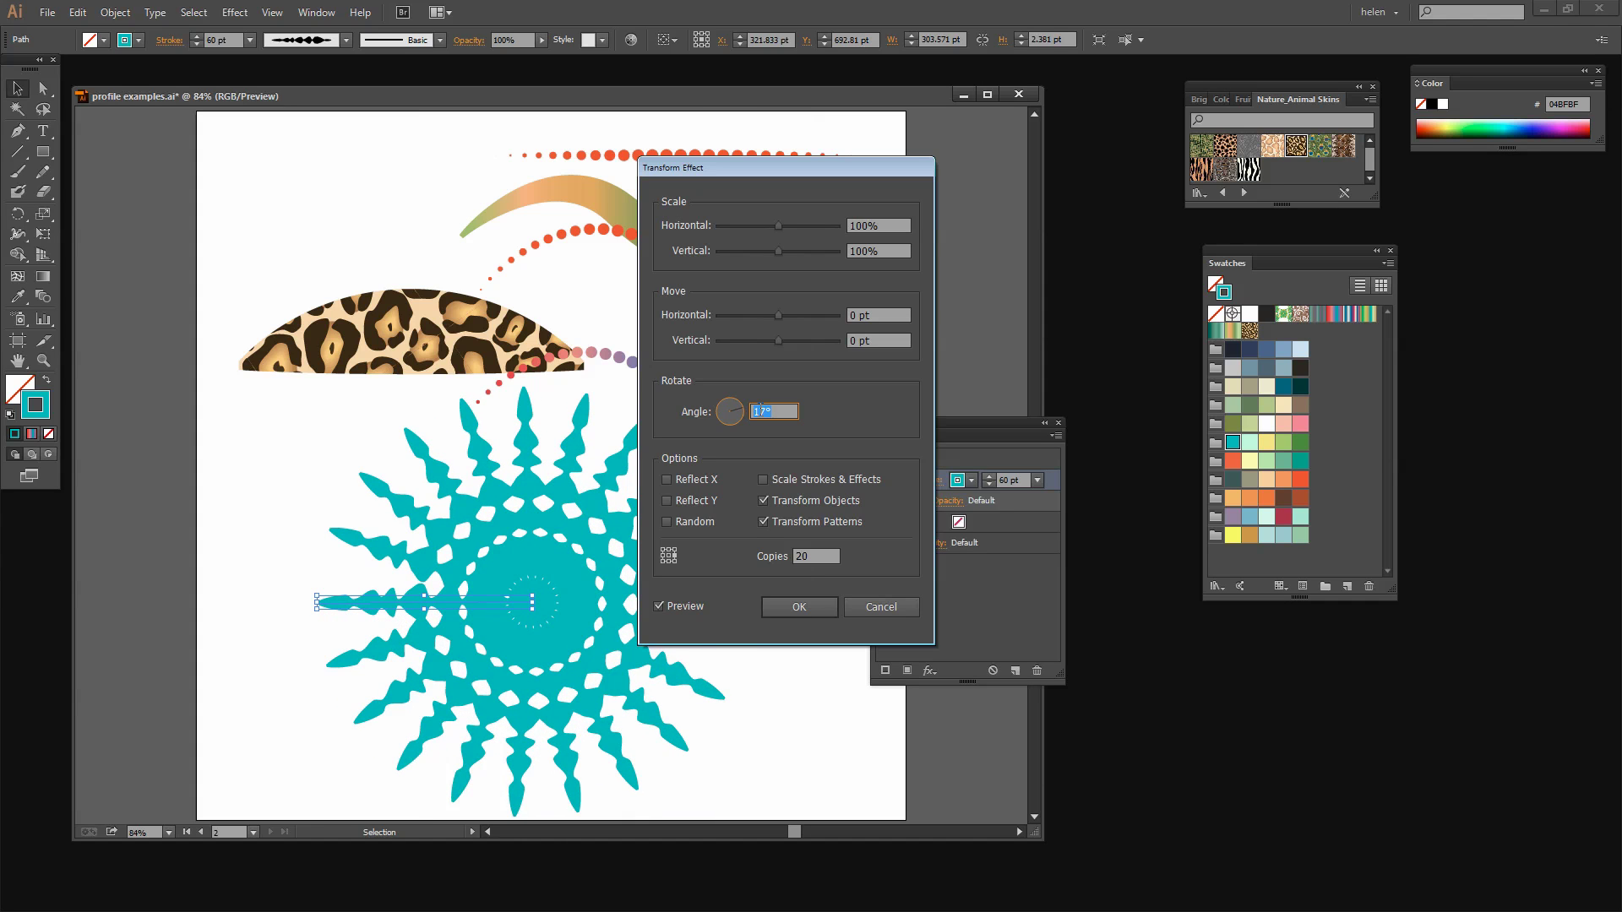
key(Down)
key(Down)
key(Down)
key(Down)
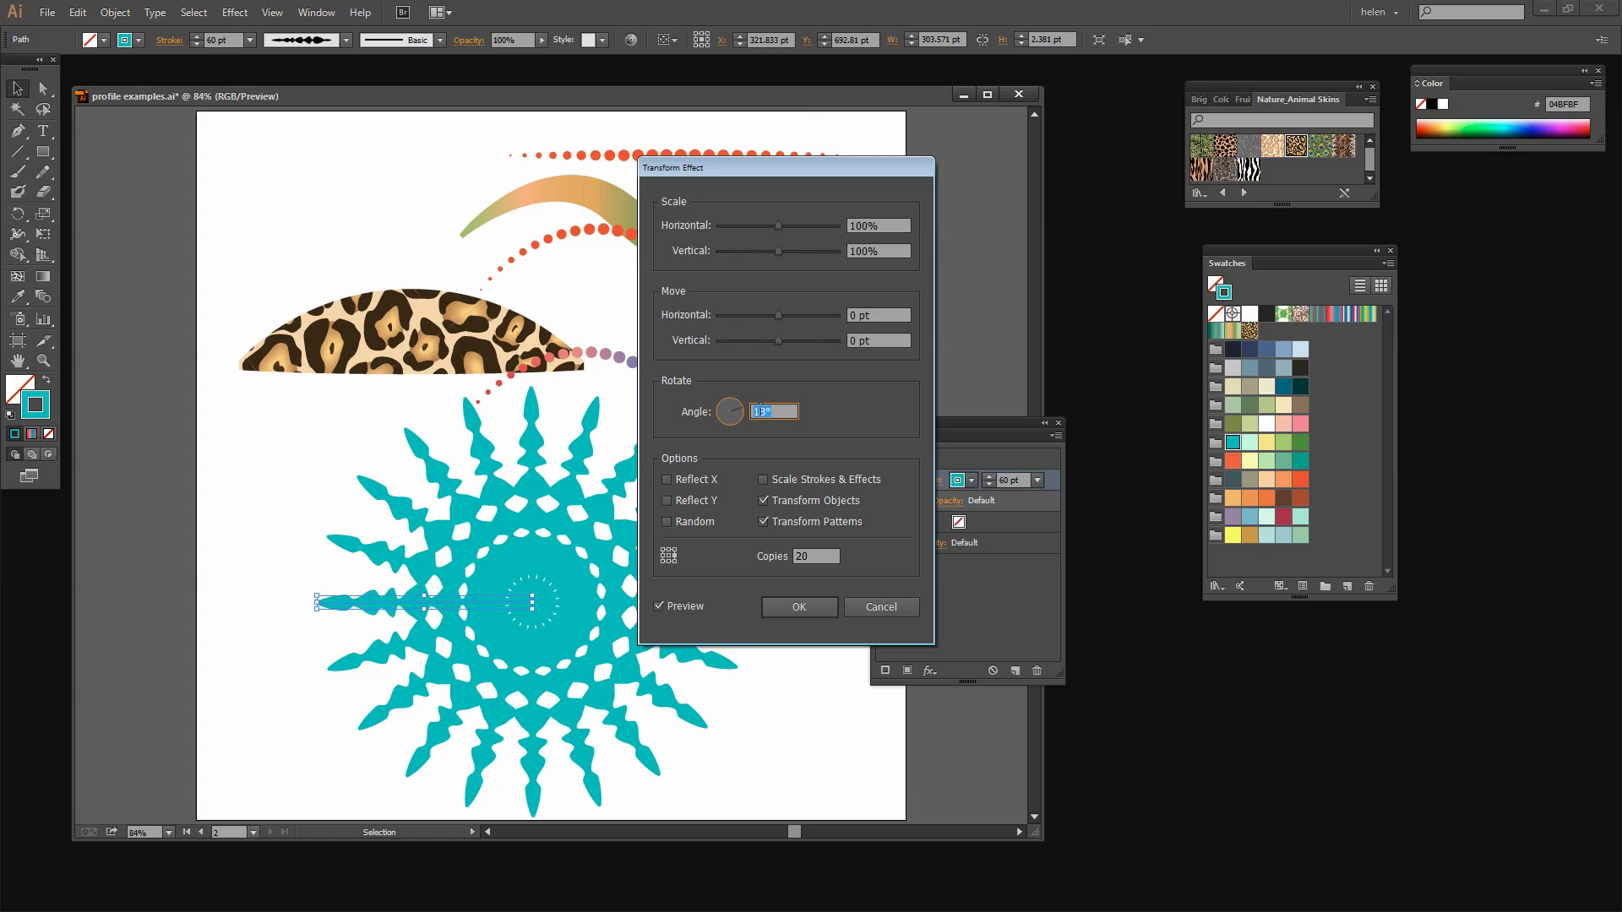
drag(752, 172, 976, 144)
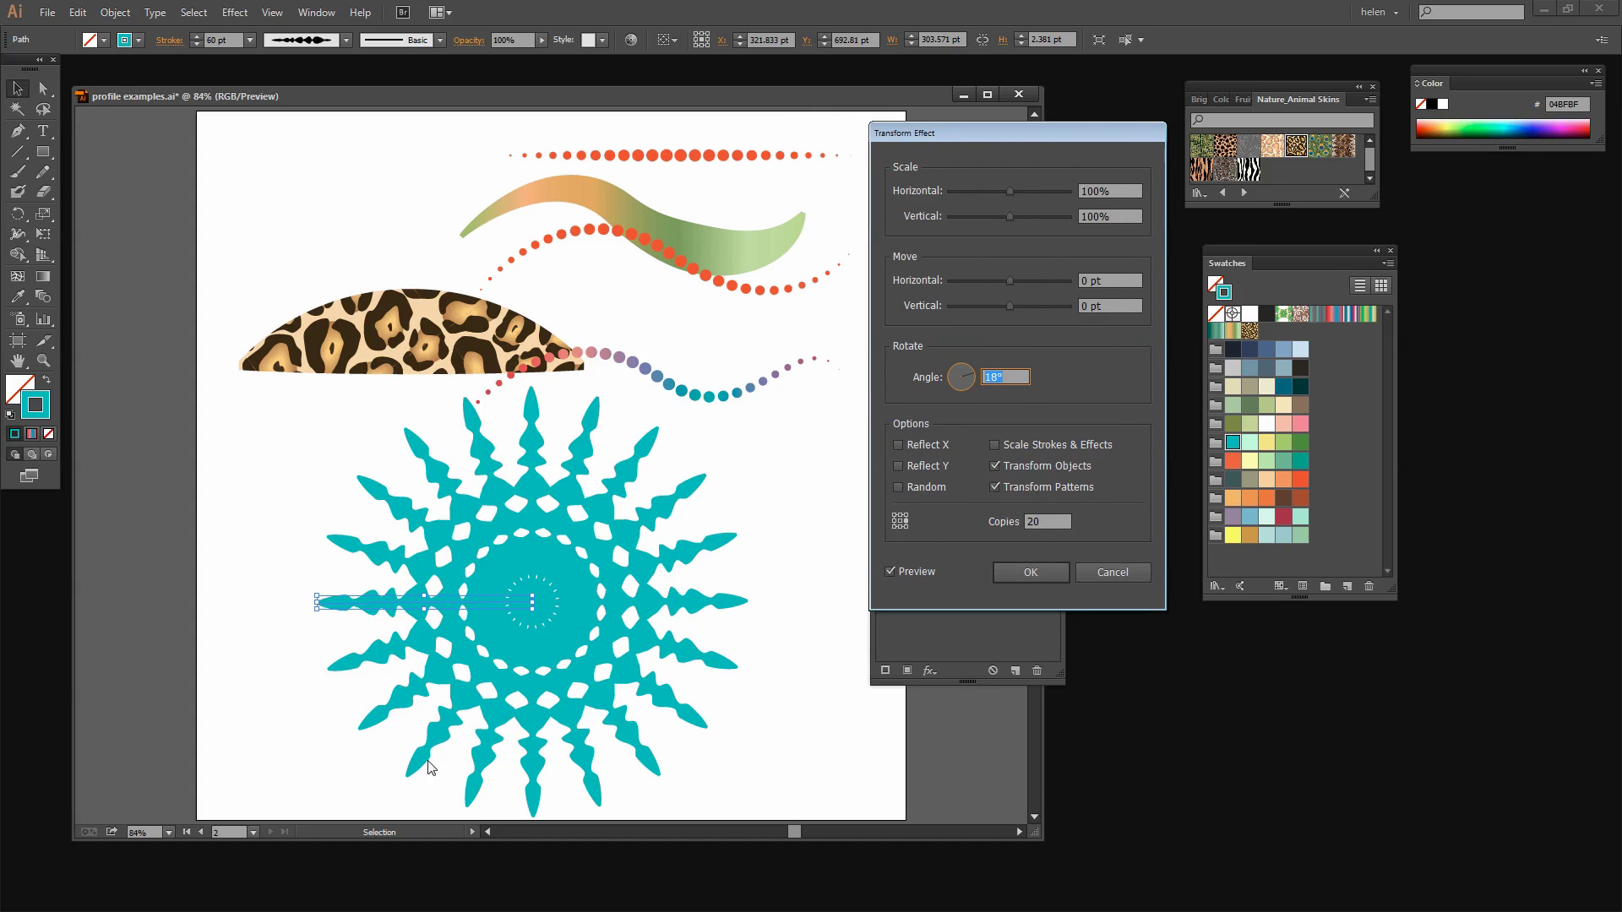
click(1032, 572)
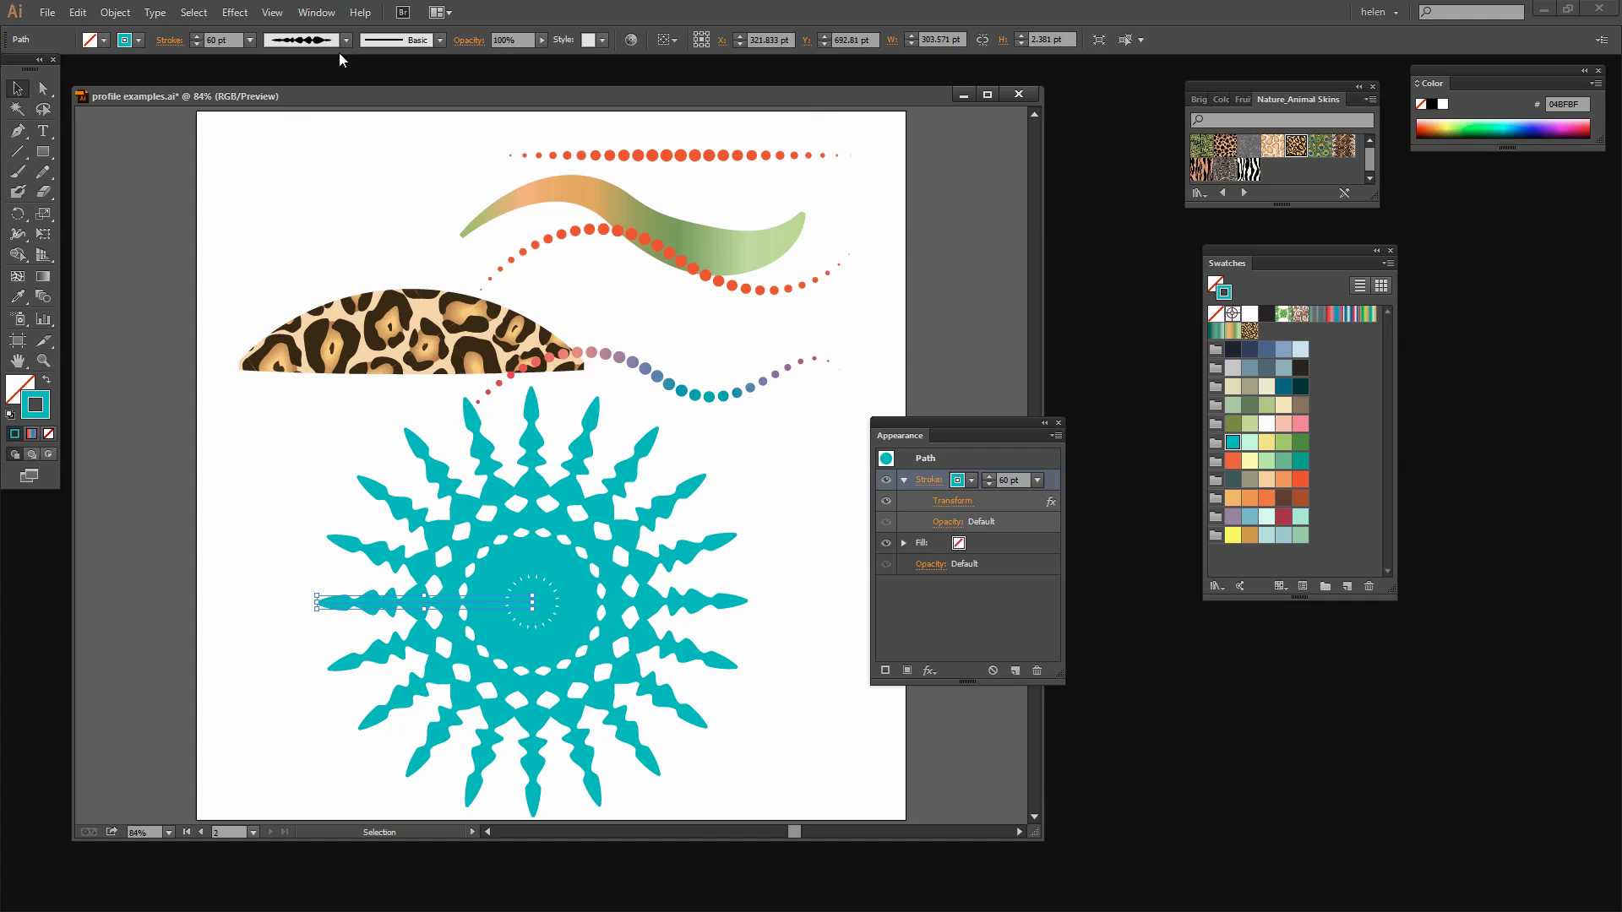
Reduce the starburst's stroke weight to 35 pt.
click(237, 40)
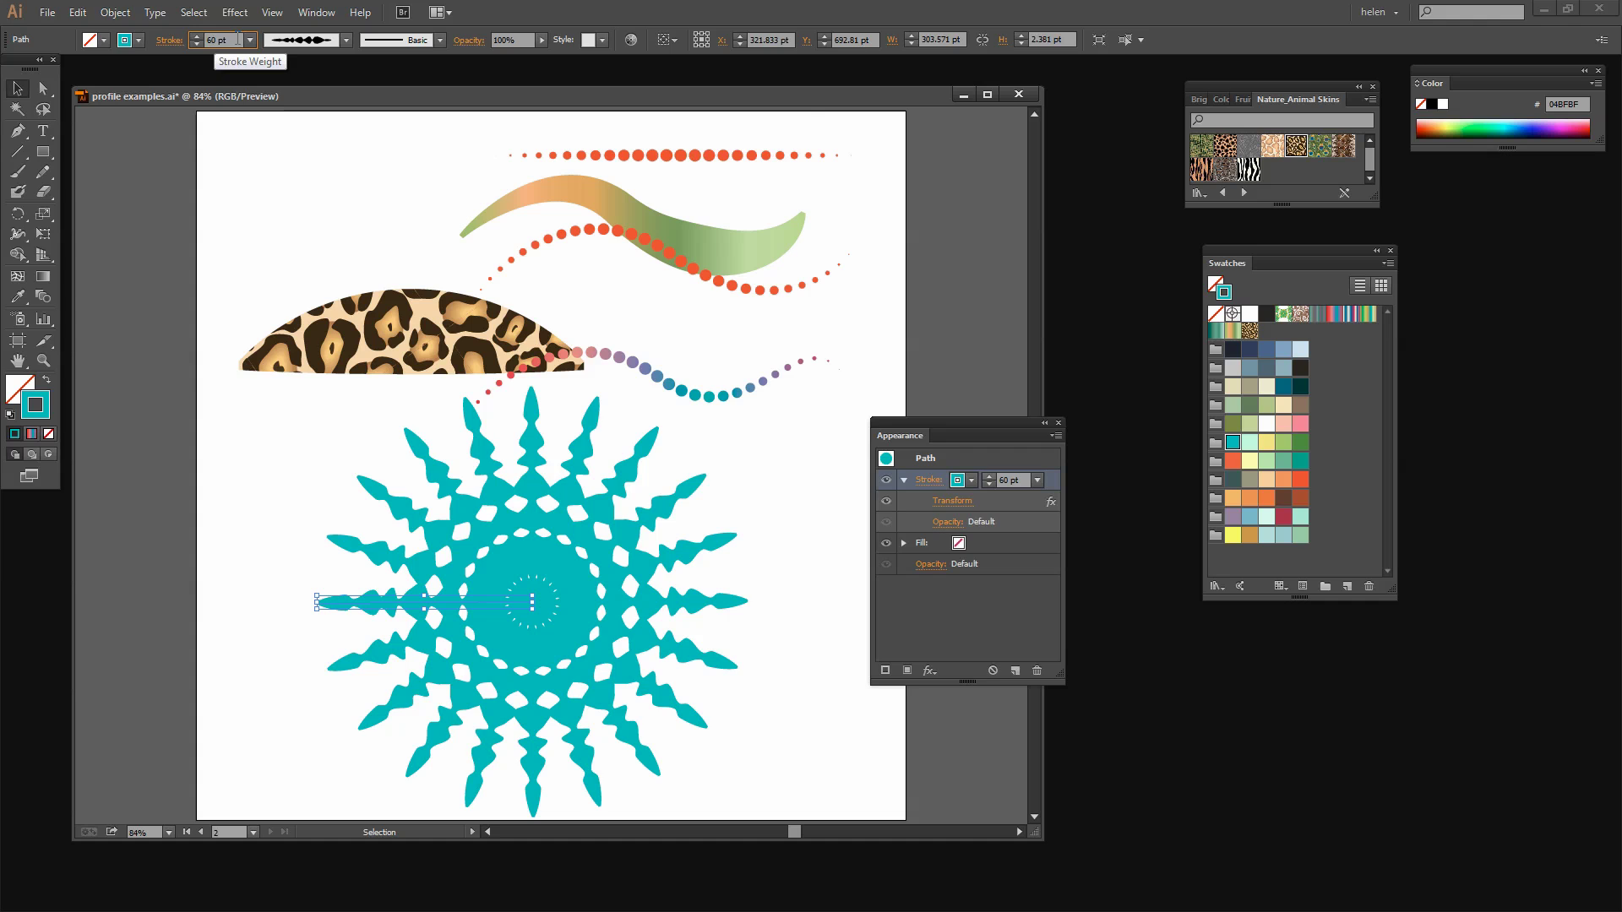
key(Down)
key(Down)
key(Down)
key(Down)
key(Down)
key(Down)
key(Down)
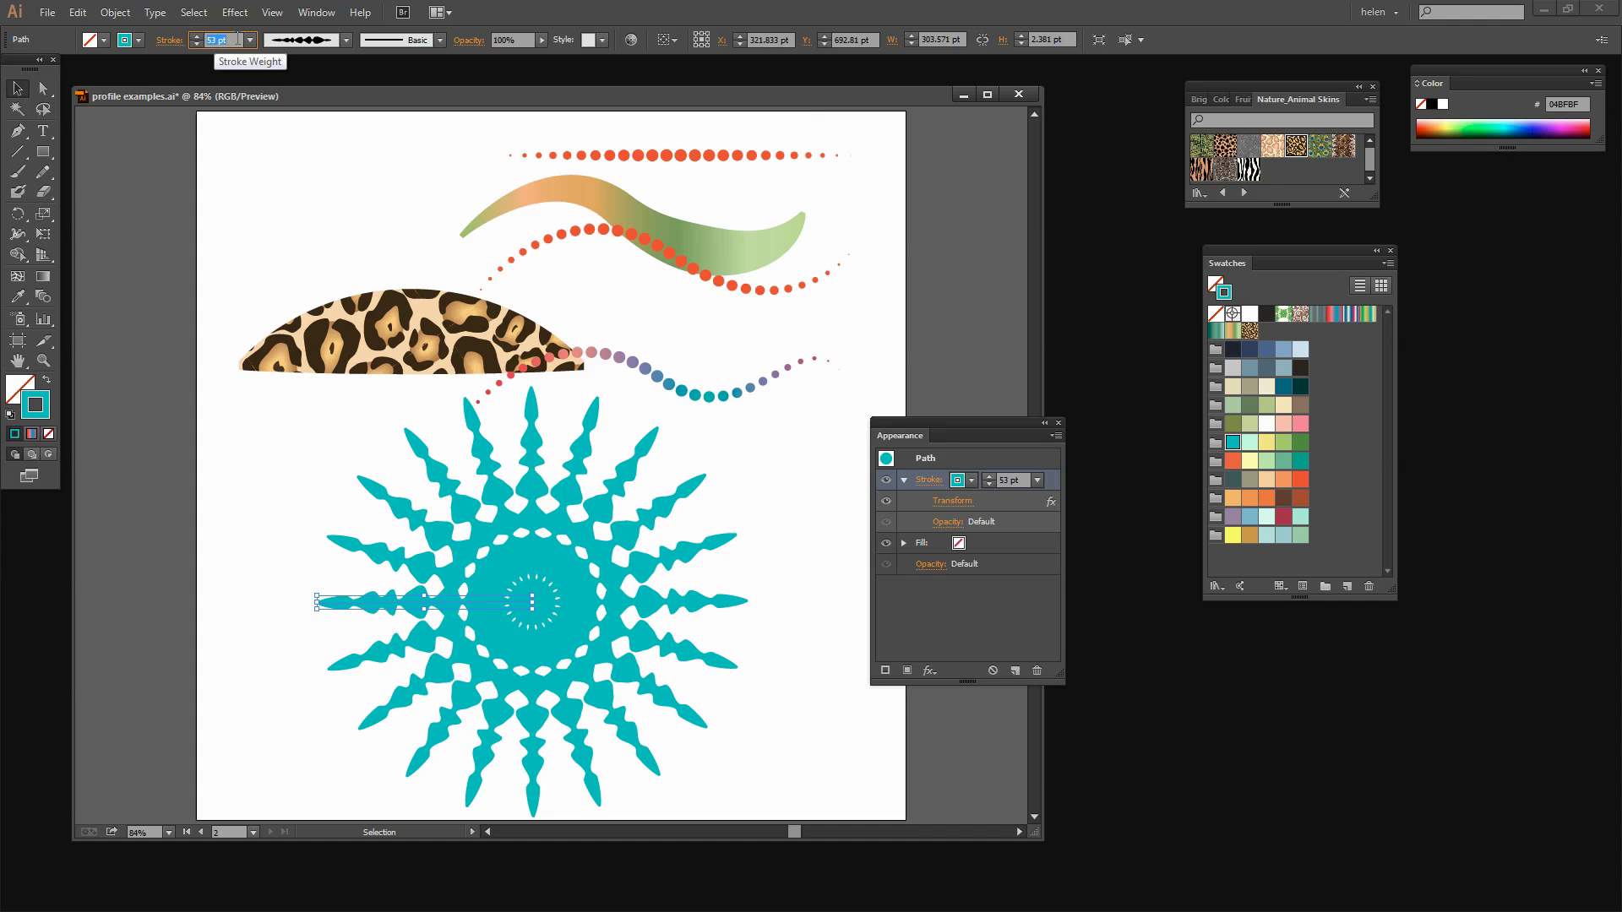
key(Down)
key(Down)
key(Down)
key(Down)
key(Down)
key(Down)
key(Down)
key(Down)
key(Down)
key(Down)
key(Down)
key(Down)
key(Down)
key(Down)
key(Down)
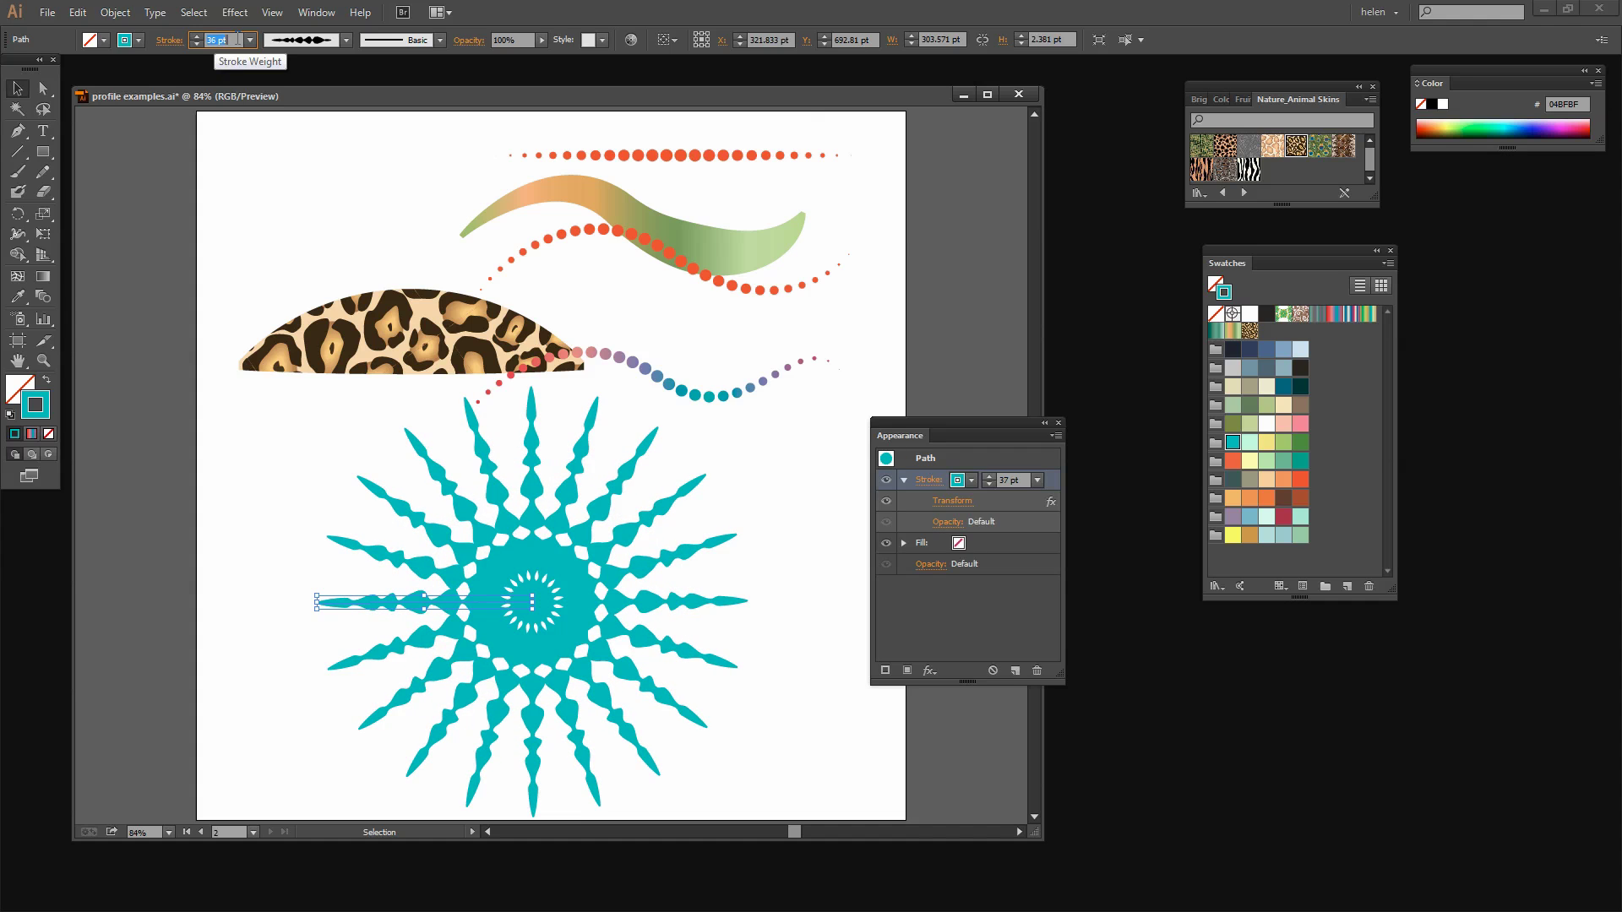
key(Down)
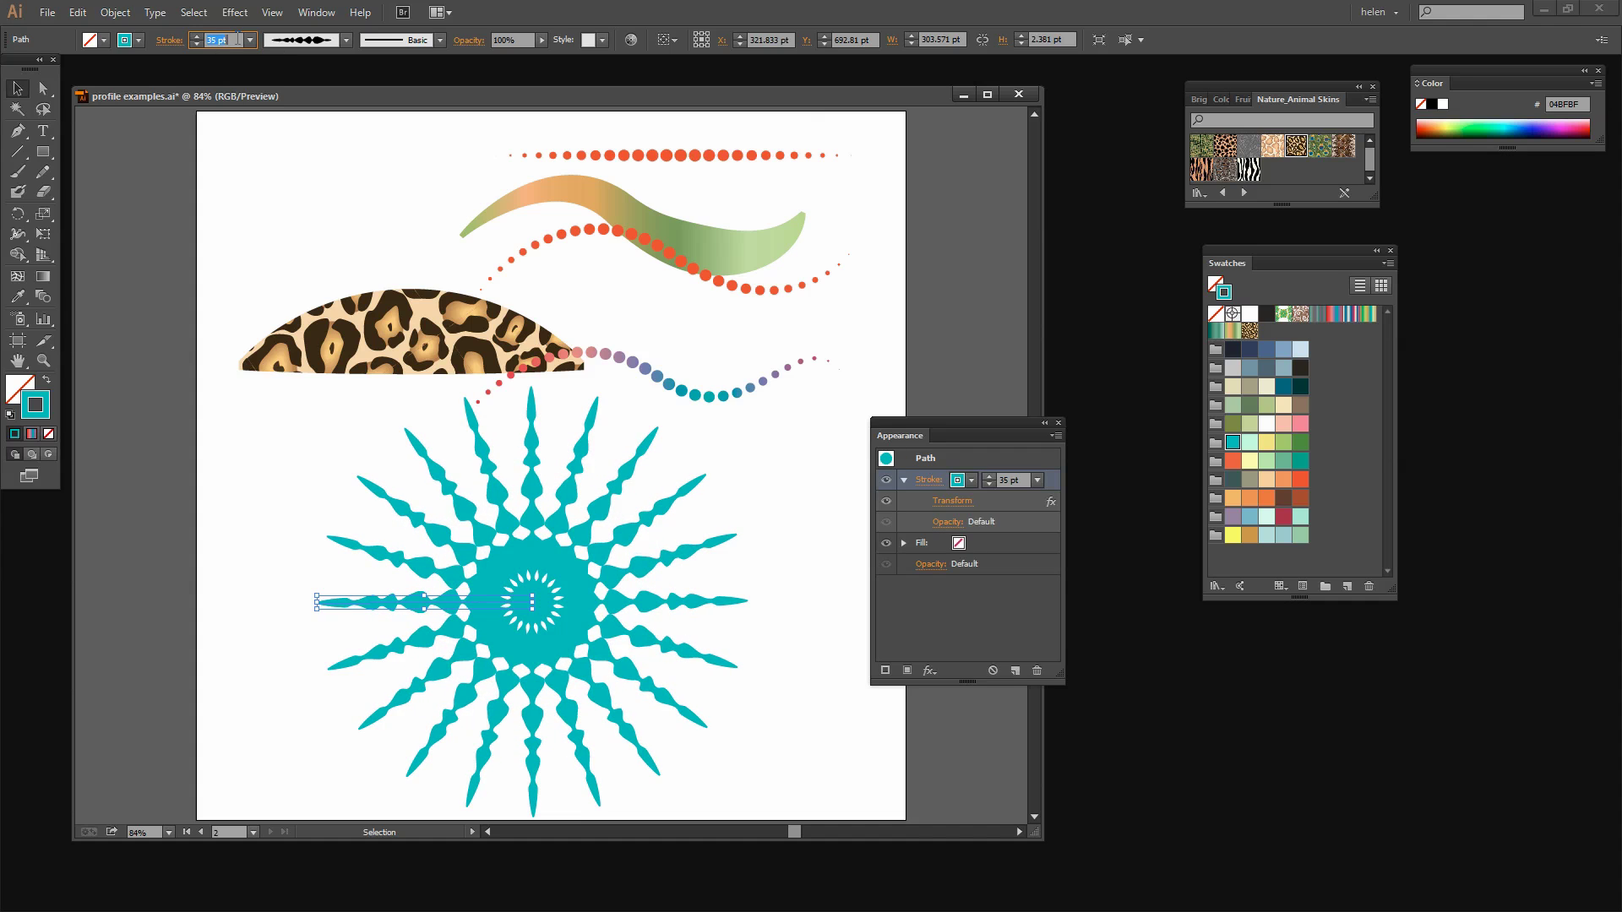
Try the muted green (677E52), red-to-teal gradient, and Pompadour pattern swatches on the starburst's stroke.
click(1249, 406)
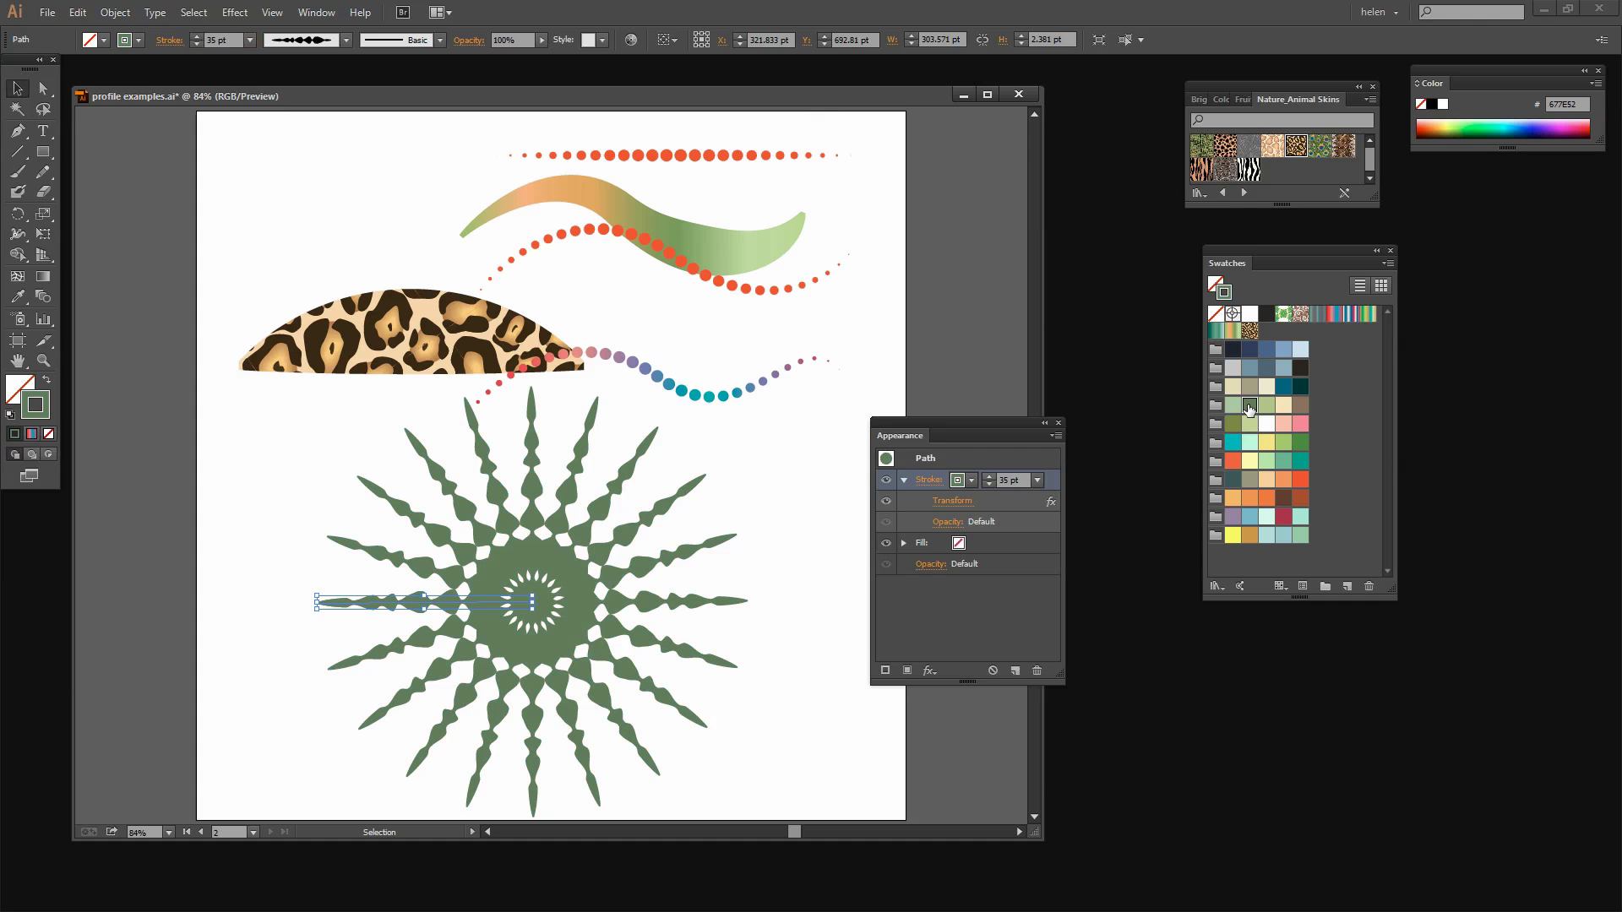
click(1334, 313)
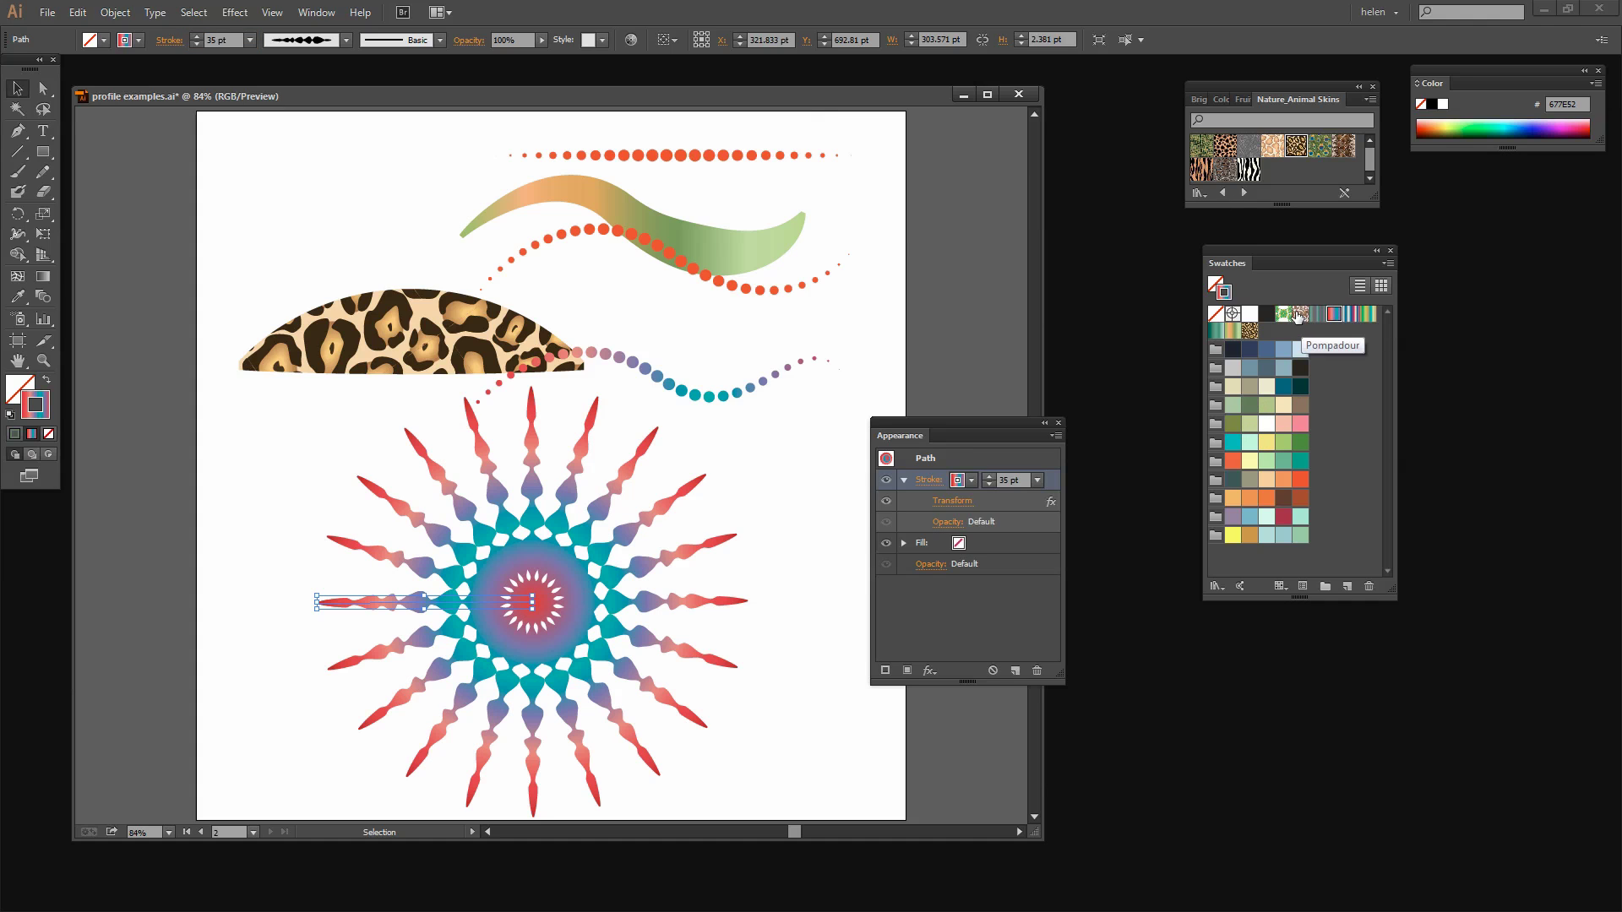
click(1298, 314)
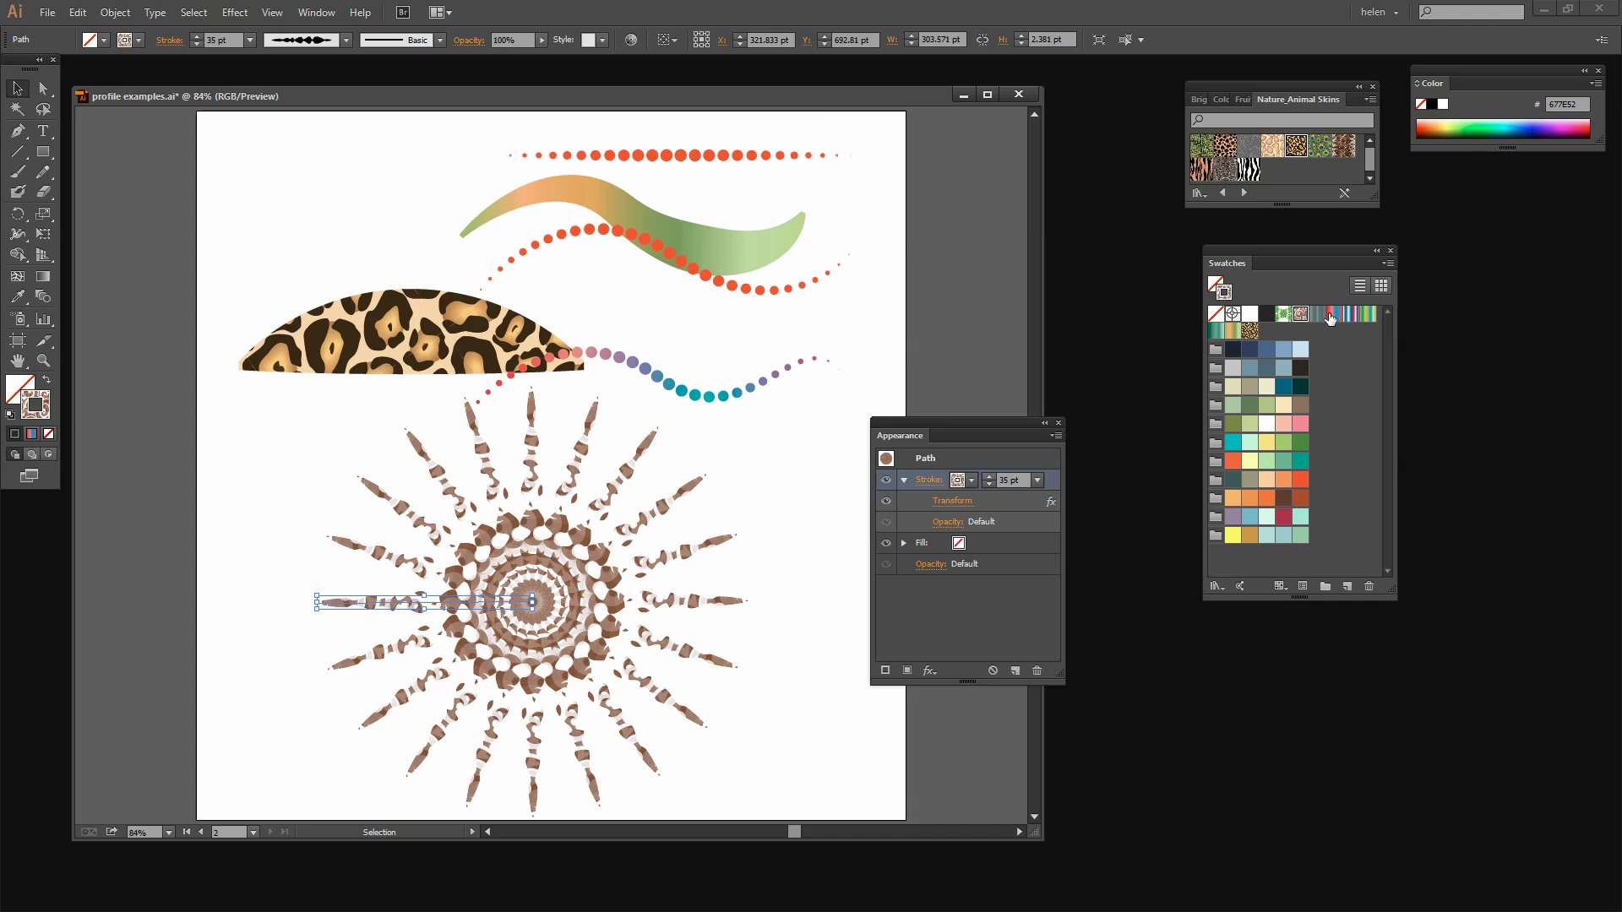
Apply the red-to-teal gradient swatch to the starburst's stroke, and shift the Appearance panel farther down.
click(1331, 317)
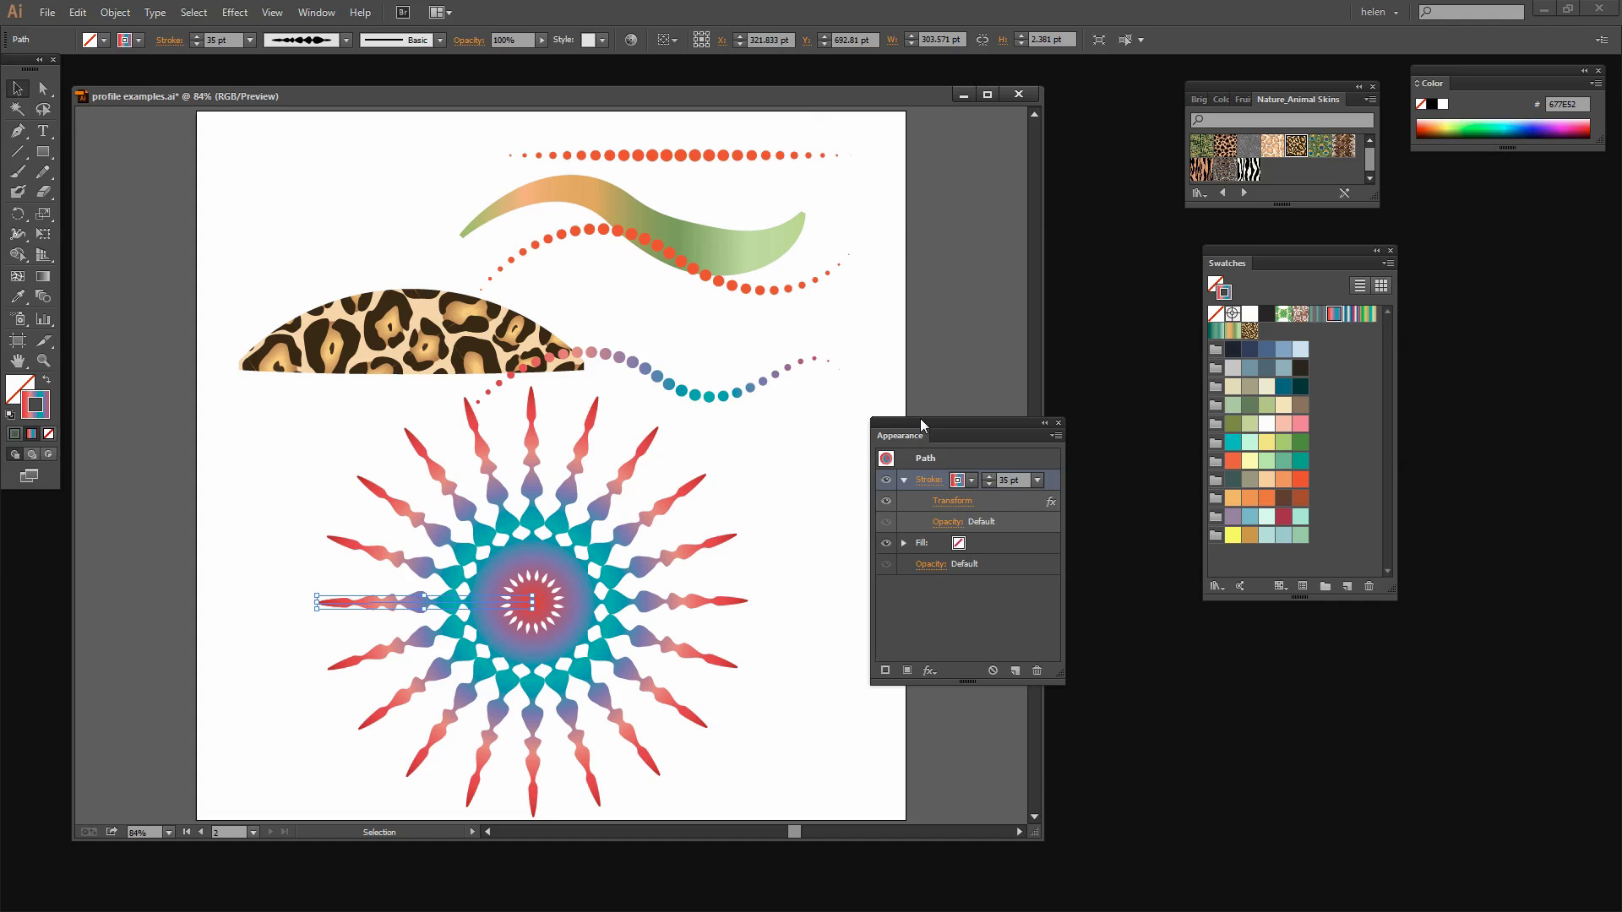
drag(920, 418, 911, 517)
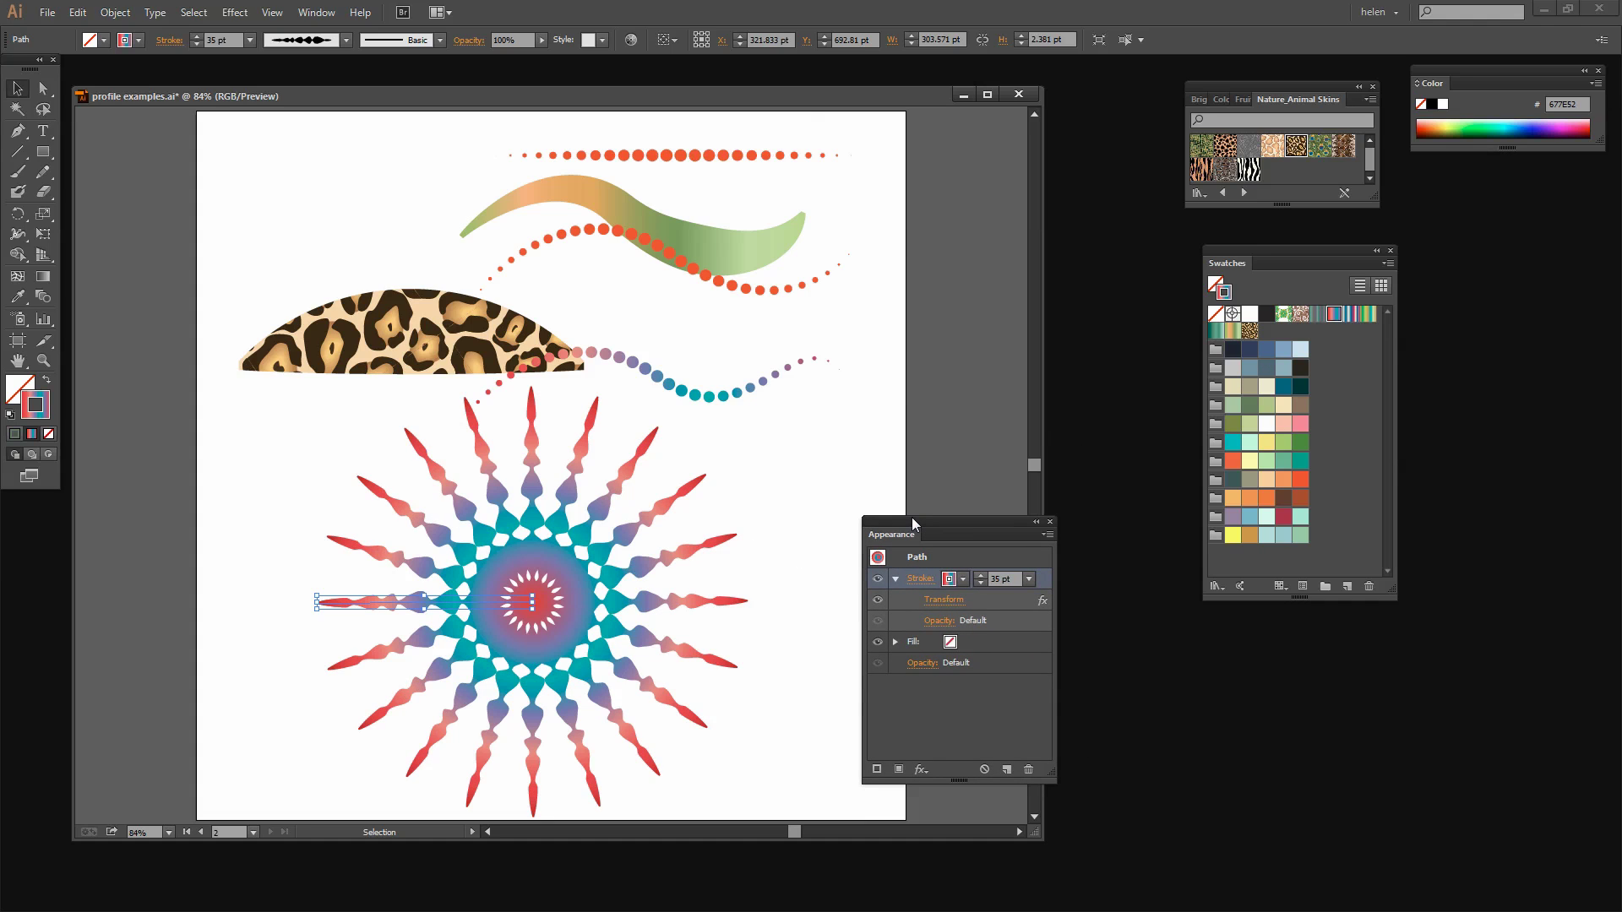